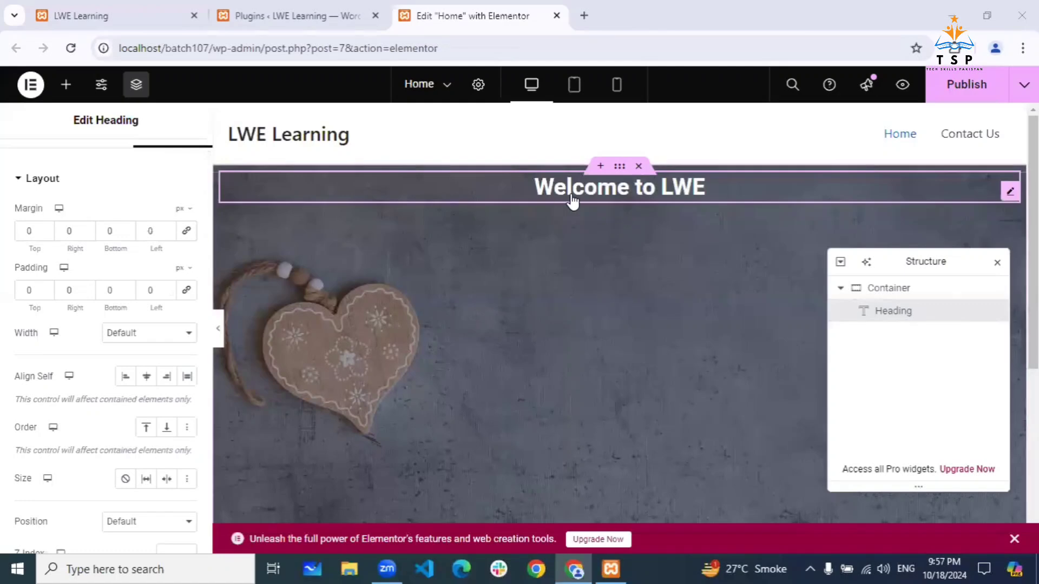
# Try a top margin of 33 px on the heading and reset it to 0
pyautogui.click(46, 229)
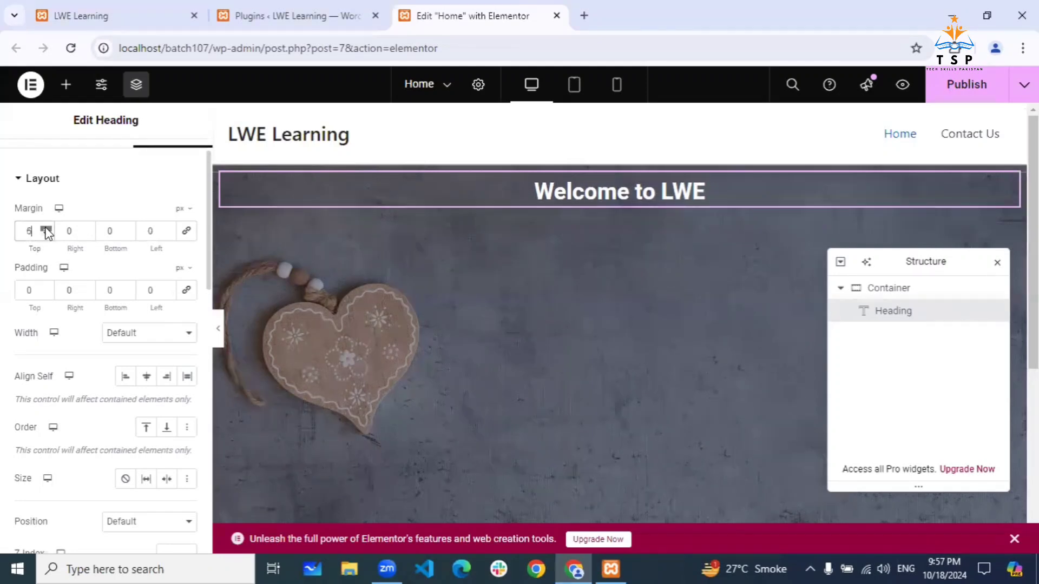
pyautogui.click(46, 229)
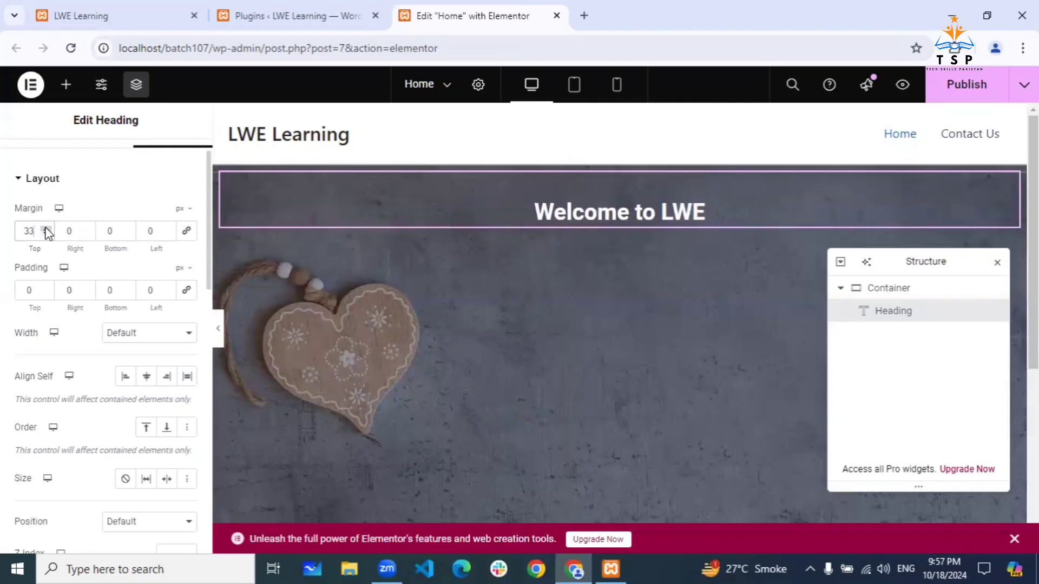
pyautogui.moveTo(34, 231); pyautogui.dragTo(9, 236)
pyautogui.write('0')
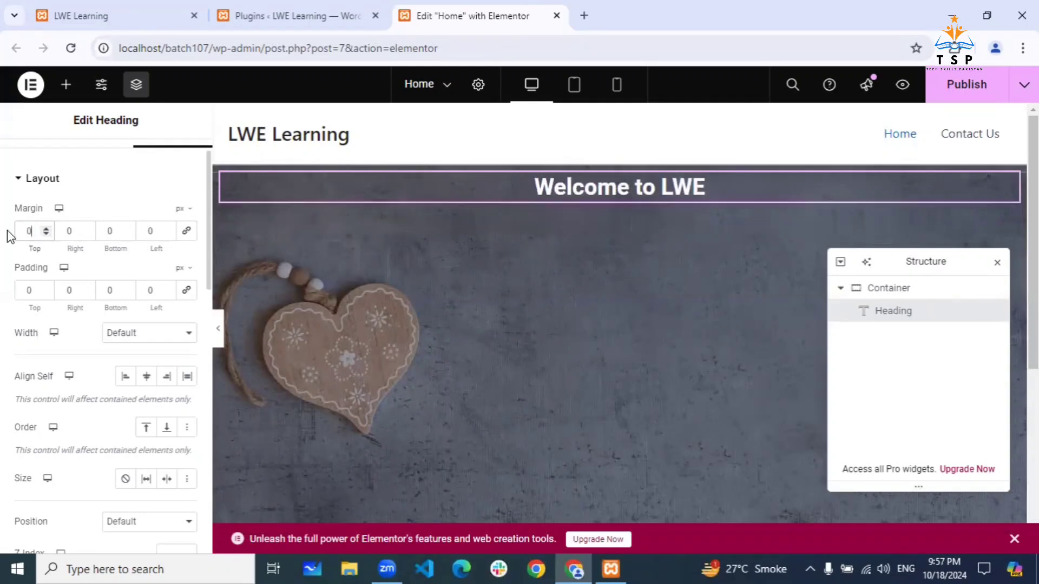
# Set the heading's top margin to 15 px and its bottom margin to 12 px
pyautogui.click(46, 228)
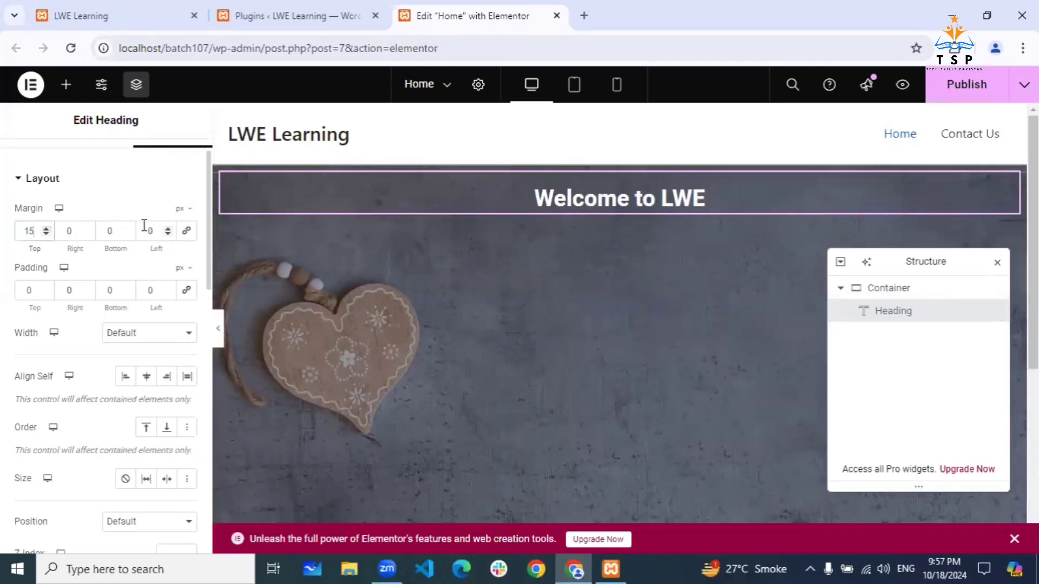
pyautogui.click(128, 228)
pyautogui.click(128, 229)
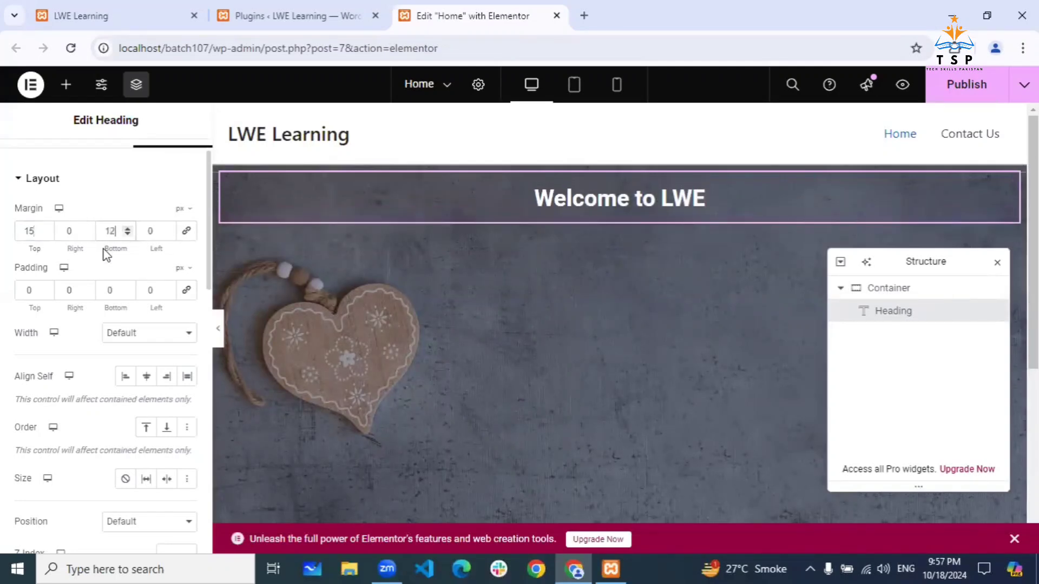
# Try a top padding of 23 px on the heading and reset it to 0
pyautogui.click(47, 288)
pyautogui.click(46, 291)
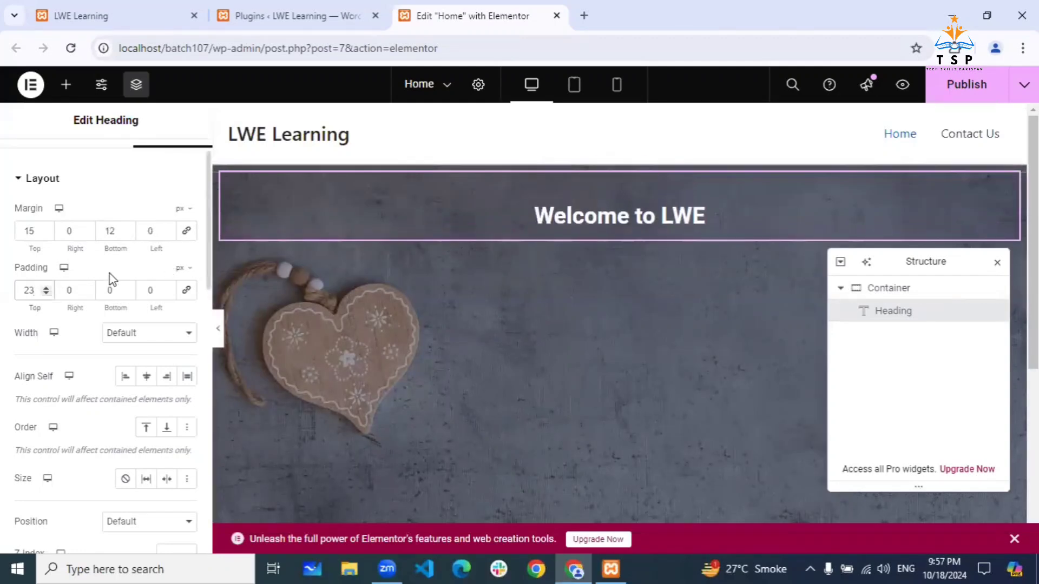
pyautogui.moveTo(34, 295); pyautogui.dragTo(5, 300)
pyautogui.press('BackSpace')
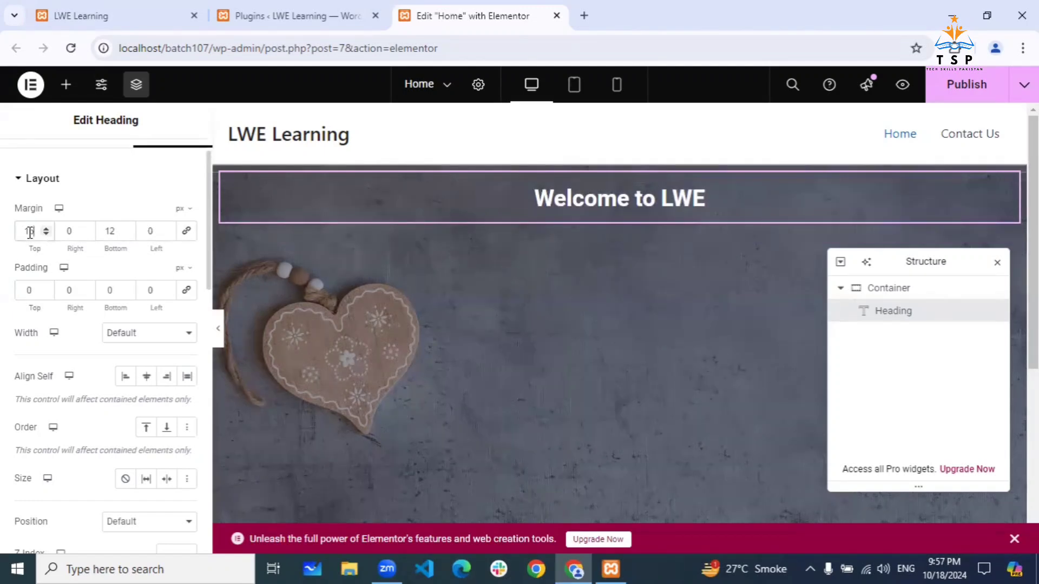
# Reset the heading's top and bottom margins to 0
pyautogui.moveTo(30, 232); pyautogui.dragTo(12, 231)
pyautogui.press('BackSpace')
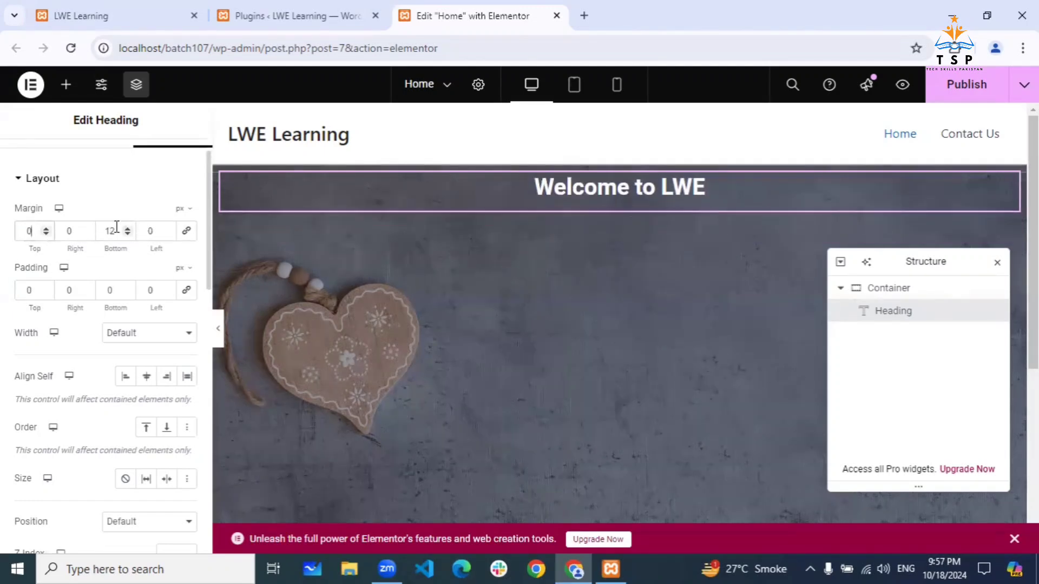
pyautogui.moveTo(117, 227); pyautogui.dragTo(101, 229)
pyautogui.press('BackSpace')
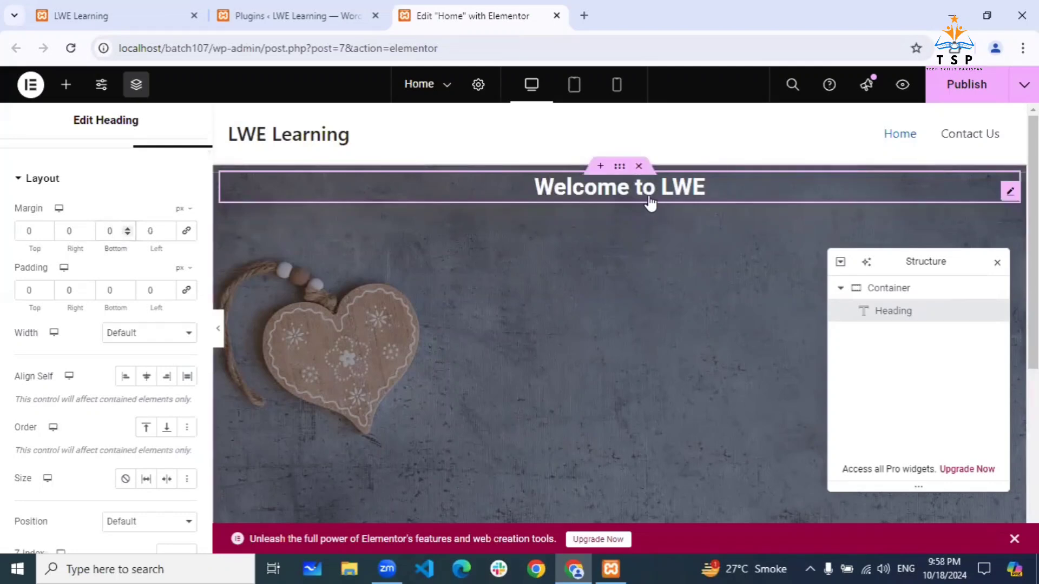
# Unlink the margin and padding values of the container that holds the heading
pyautogui.click(620, 172)
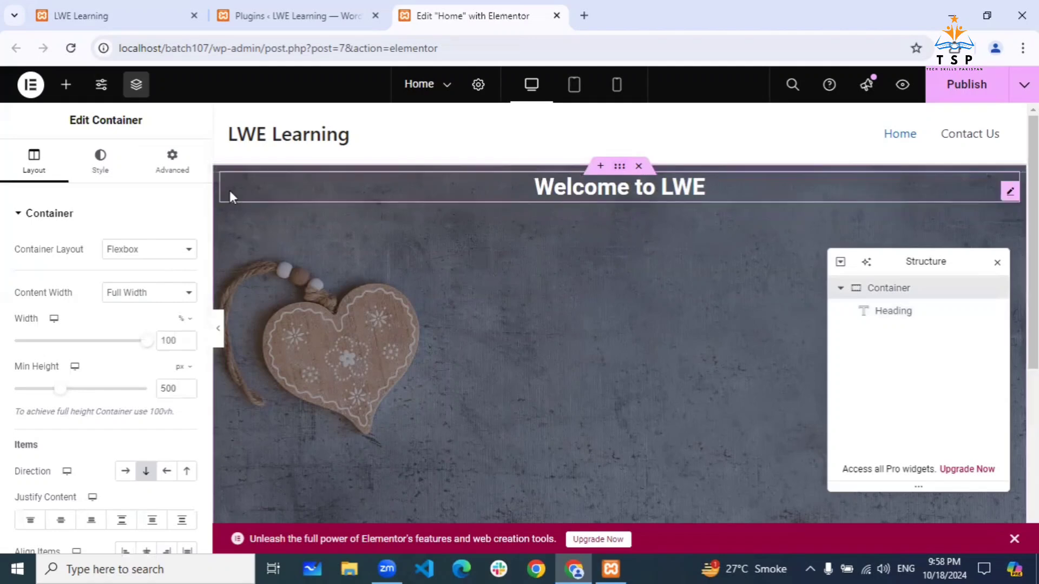
pyautogui.click(180, 174)
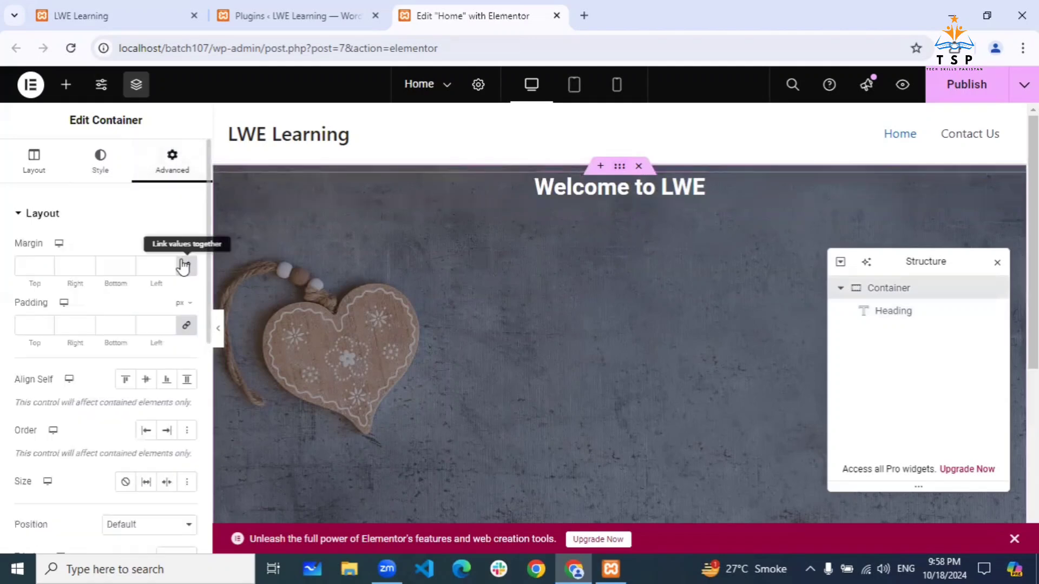
pyautogui.click(185, 325)
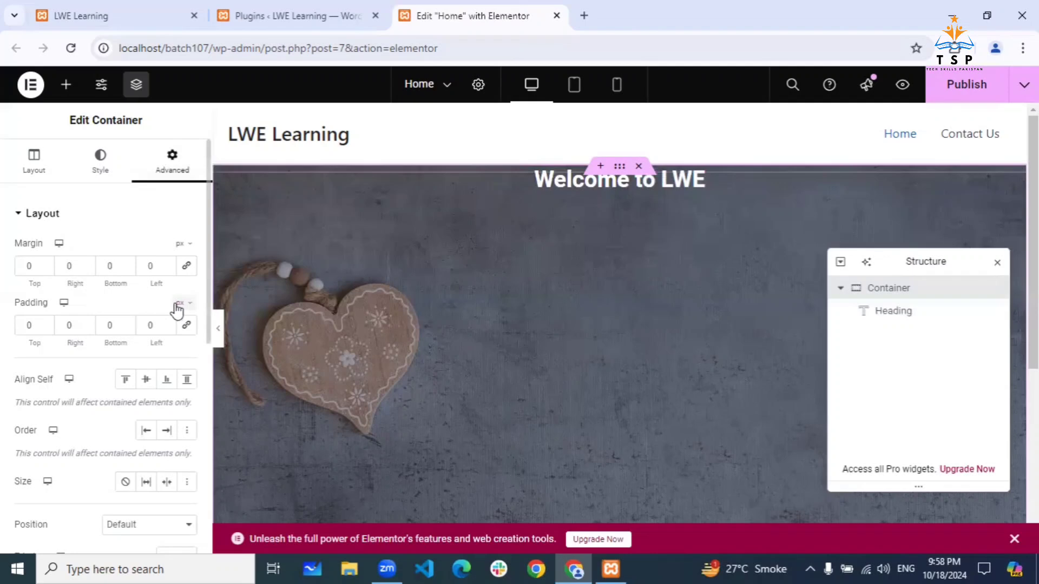
# Set the container's top padding to 50 px
pyautogui.click(48, 321)
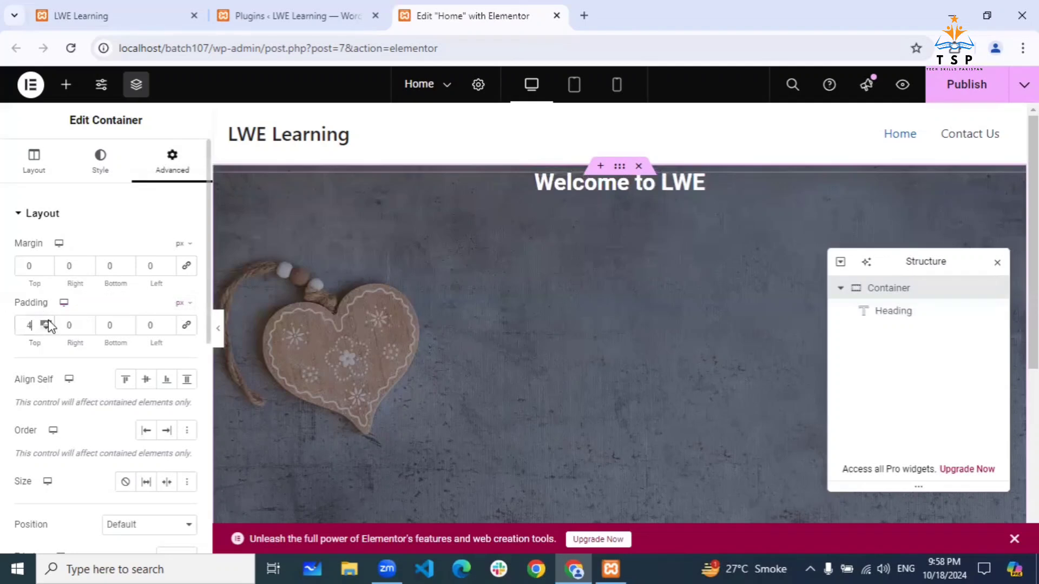
pyautogui.click(47, 322)
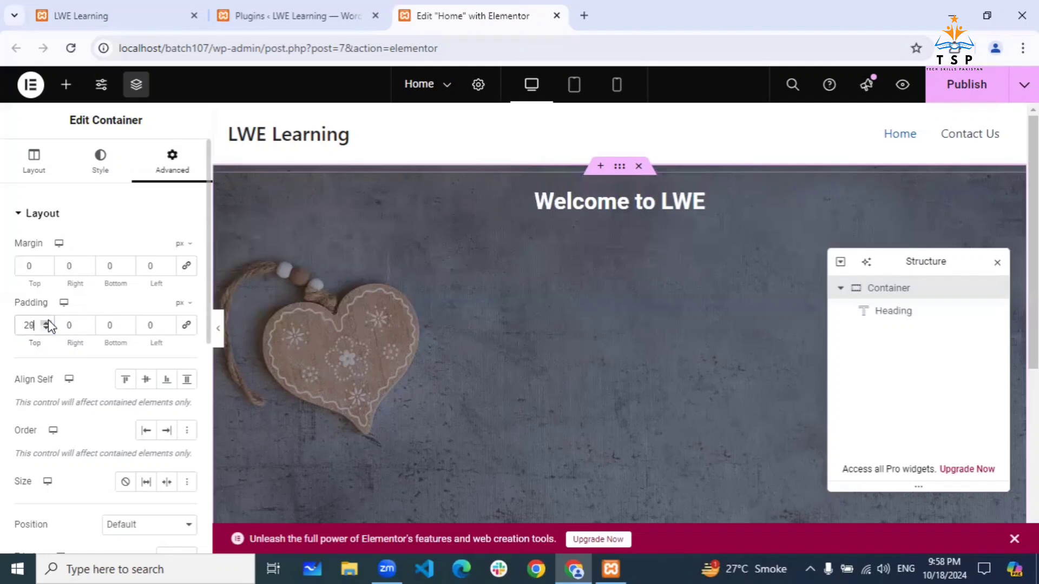
pyautogui.click(47, 322)
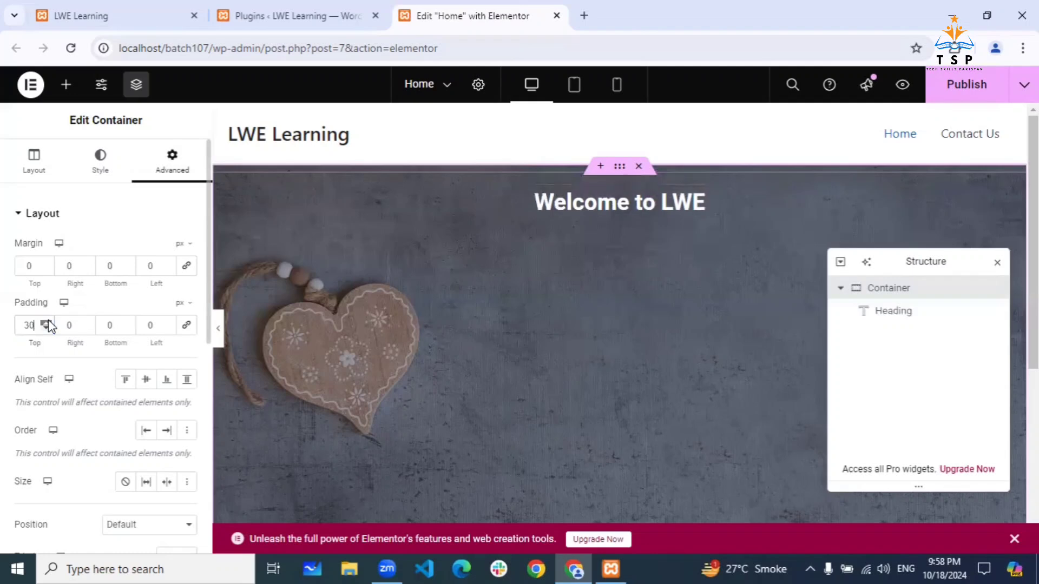
pyautogui.click(47, 322)
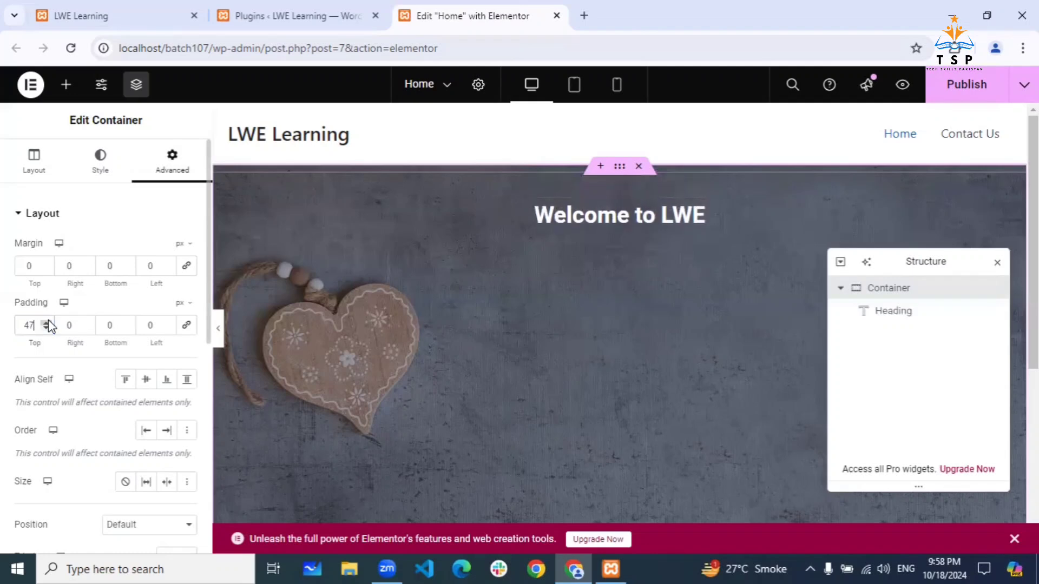
pyautogui.click(47, 323)
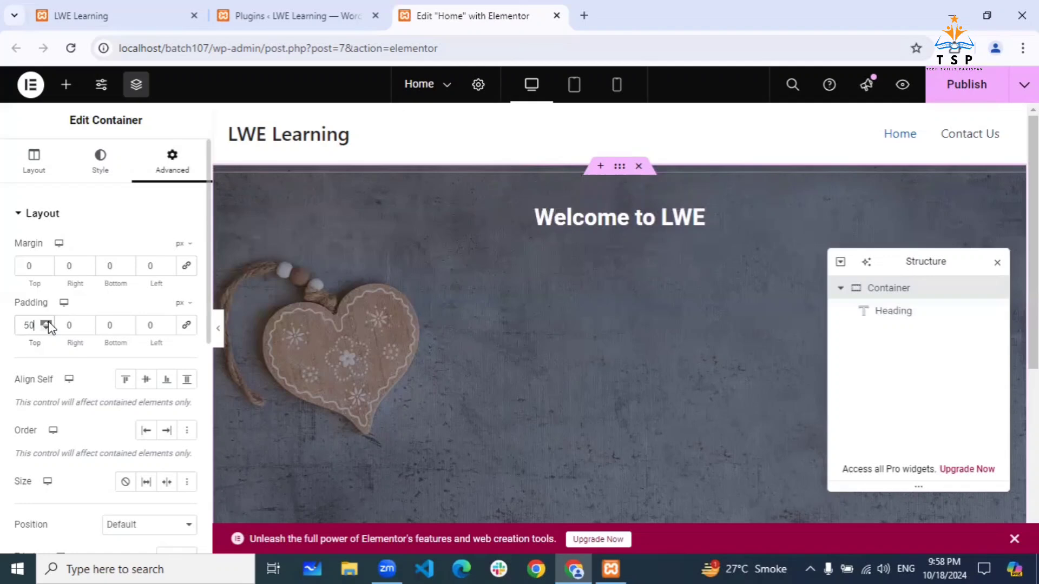
# Set the container's top margin to 50 px
pyautogui.click(47, 264)
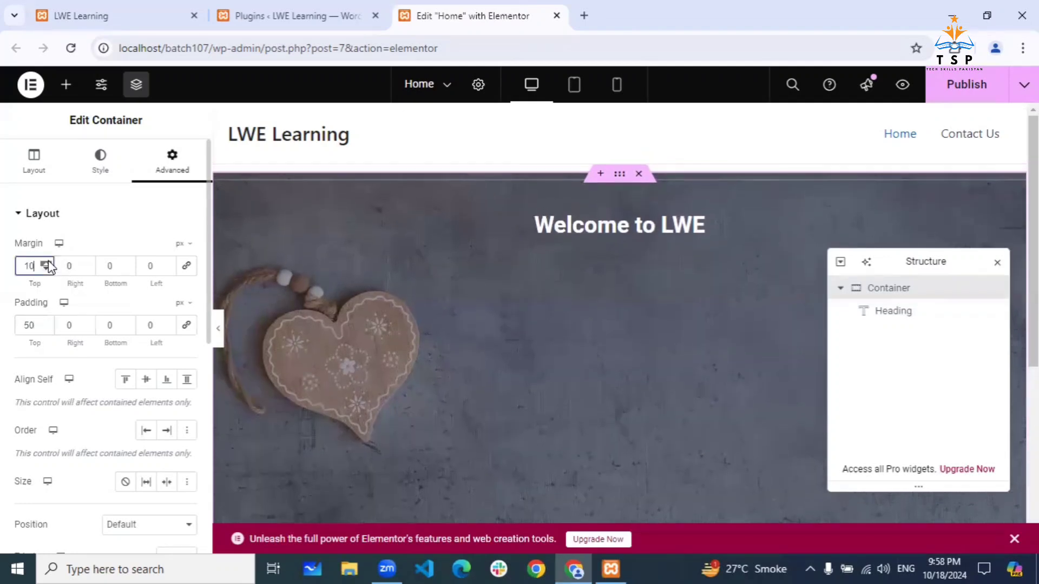
pyautogui.moveTo(47, 266); pyautogui.dragTo(47, 267)
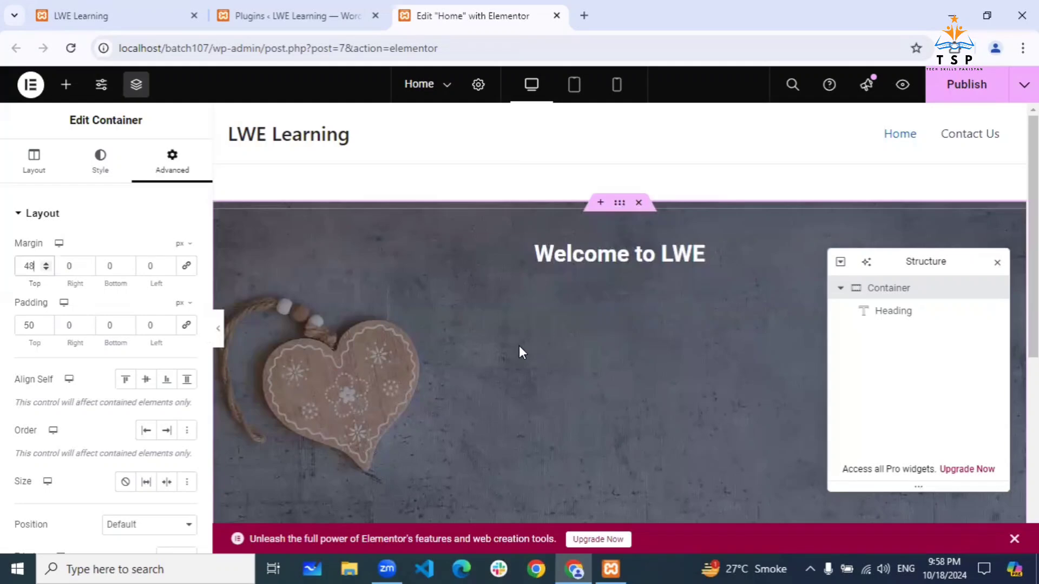
pyautogui.click(43, 265)
pyautogui.click(43, 265)
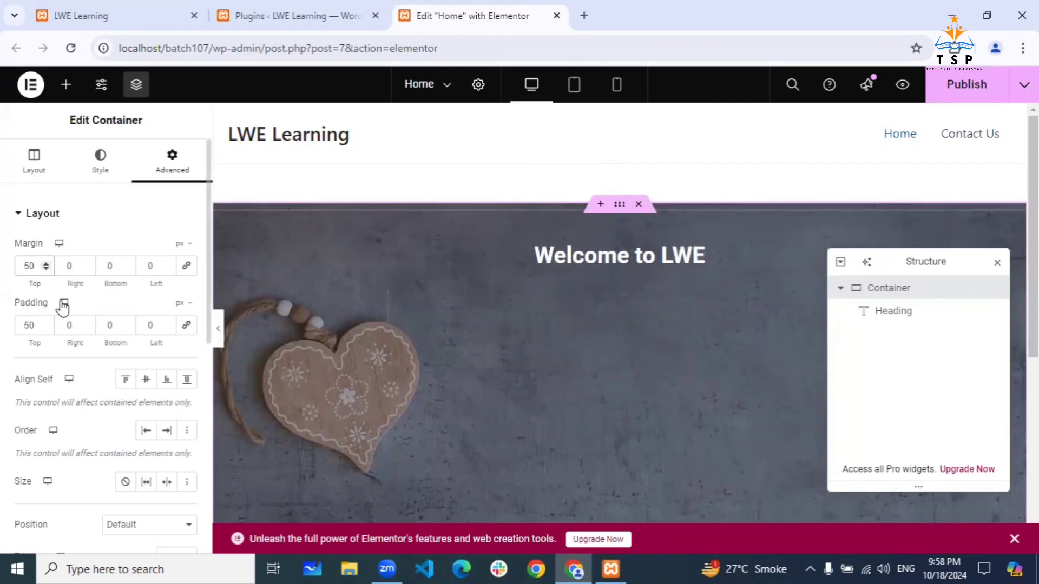
# Reset the container's top margin and top padding to 0
pyautogui.moveTo(39, 267); pyautogui.dragTo(9, 274)
pyautogui.write('0')
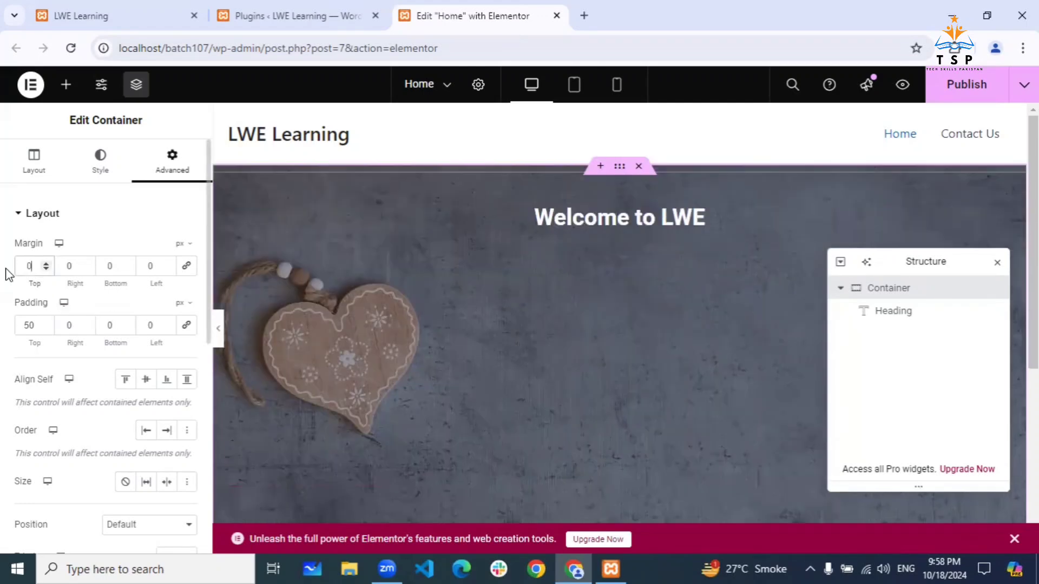
pyautogui.moveTo(39, 319); pyautogui.dragTo(2, 326)
pyautogui.write('0')
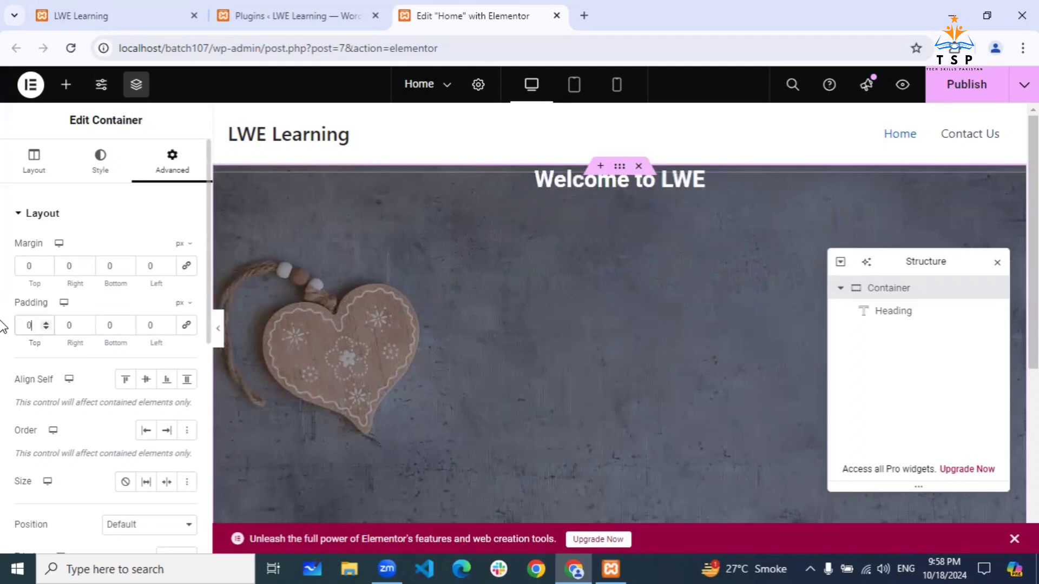
# Add a Button widget inside the container, directly below the "Welcome to LWE" heading
pyautogui.click(665, 183)
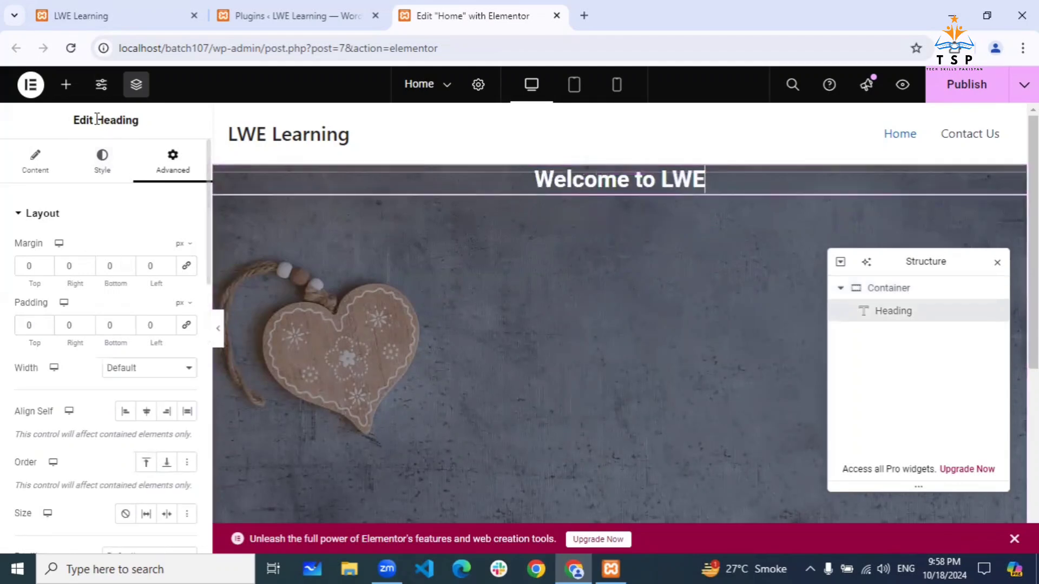
pyautogui.click(65, 84)
pyautogui.scroll(-3, 75, 305)
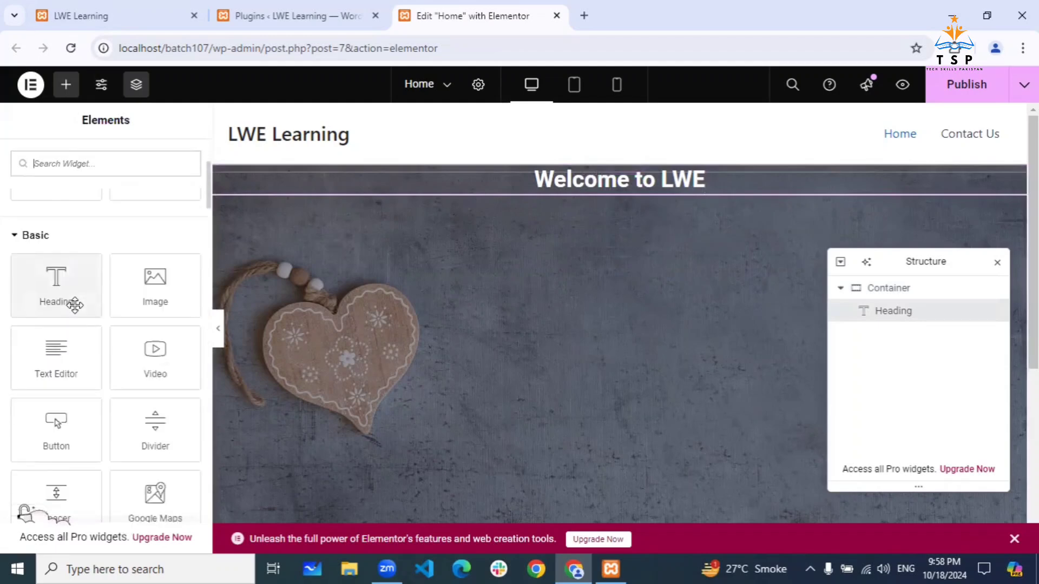
pyautogui.scroll(-1, 68, 388)
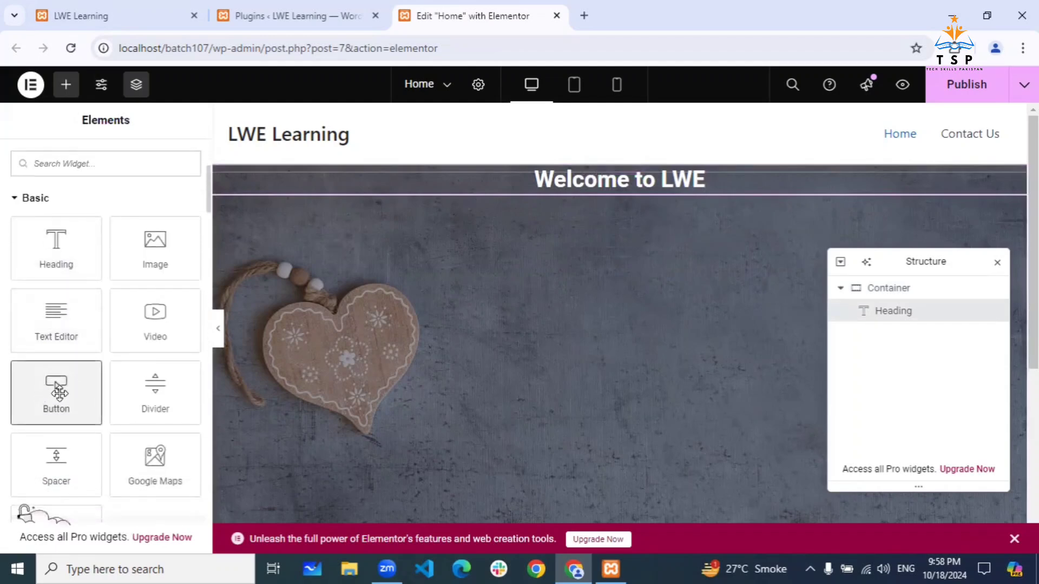
pyautogui.moveTo(59, 390); pyautogui.dragTo(614, 185)
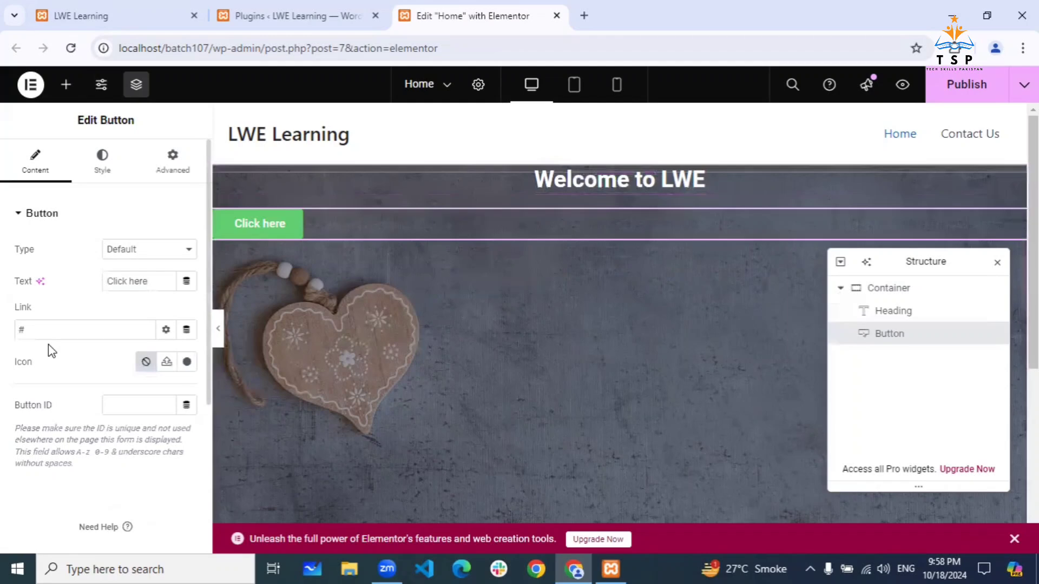
# Change the new button's text to "Contact Us"
pyautogui.moveTo(154, 281); pyautogui.dragTo(39, 283)
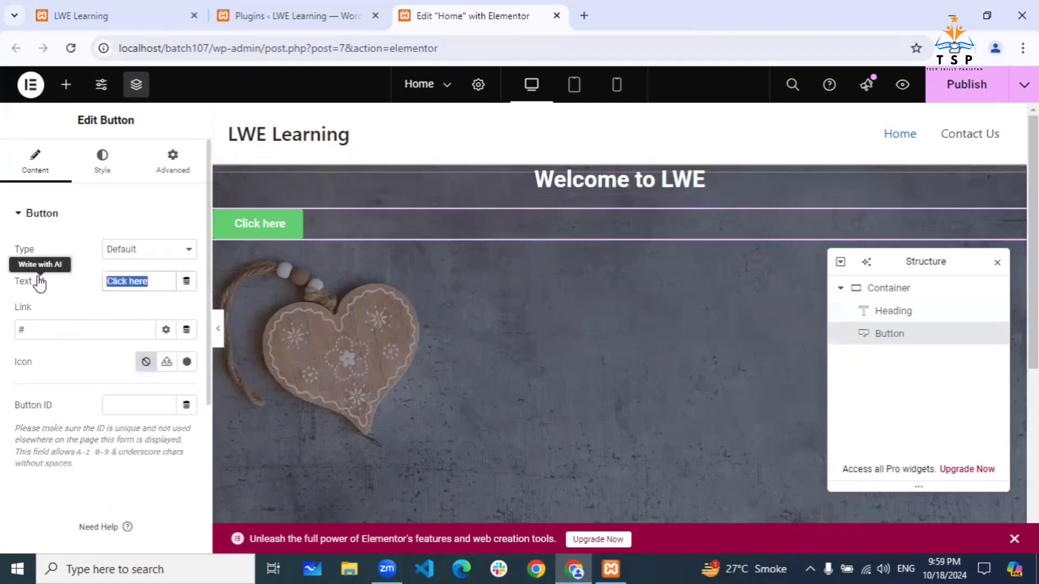
pyautogui.write('Contac')
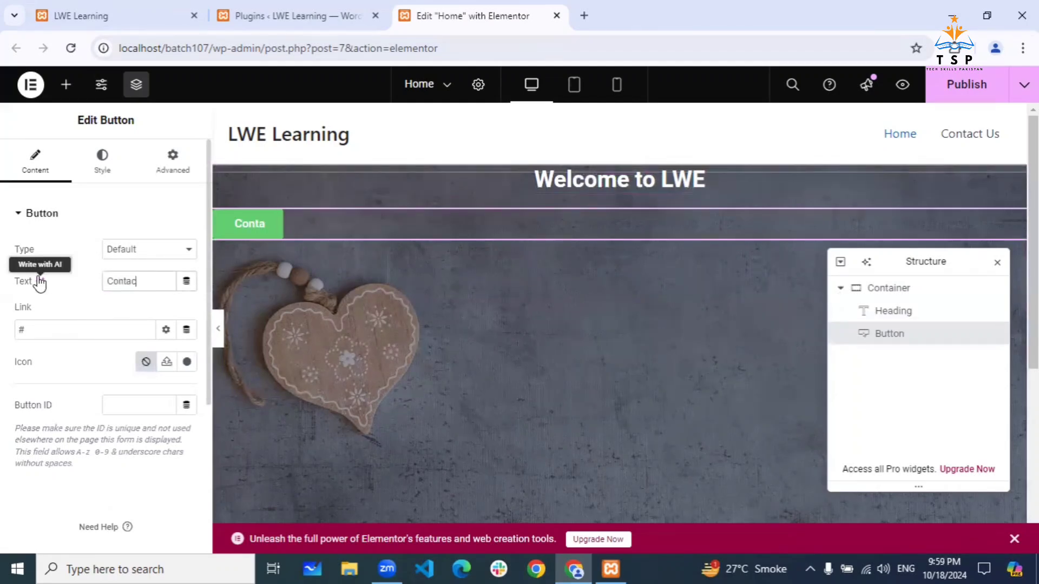
pyautogui.write('t Us')
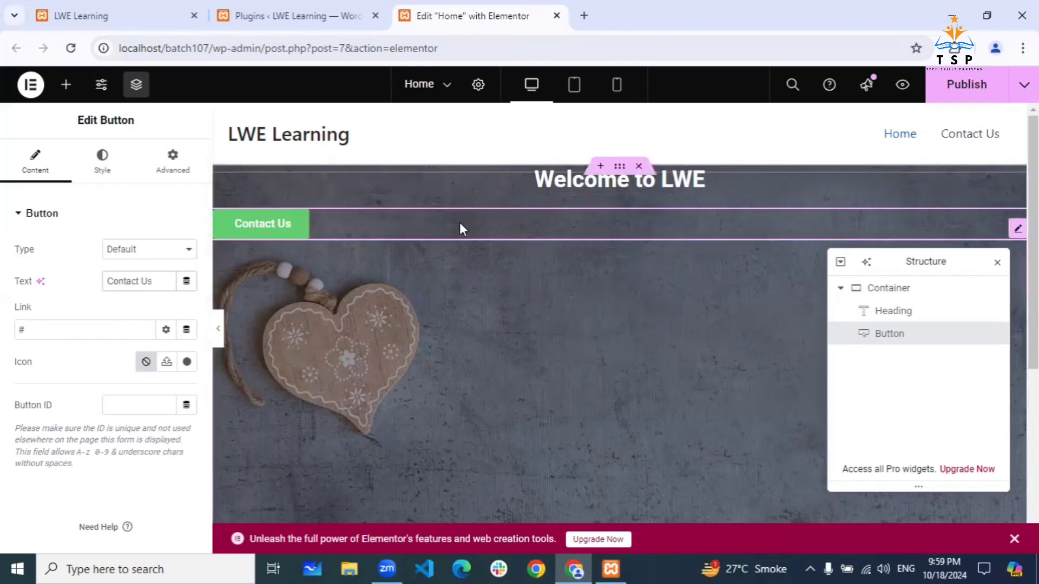
# Clear the button's link and re-enter "#" as its placeholder
pyautogui.moveTo(39, 329); pyautogui.dragTo(4, 335)
pyautogui.press('BackSpace')
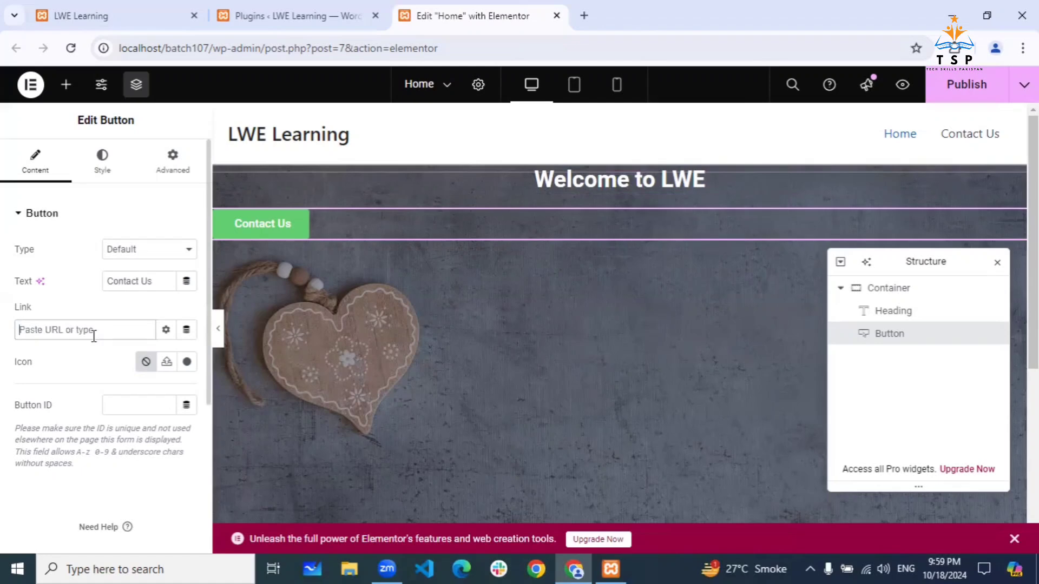
pyautogui.write('#')
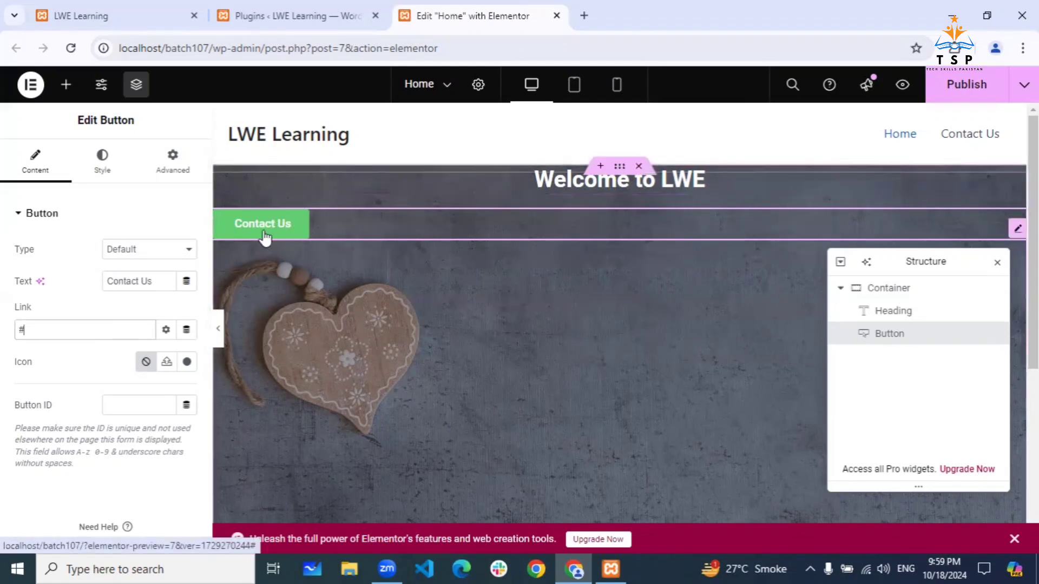
# Copy the Contact Us page's URL from the live LWE Learning site and return to the Home page's Elementor editor
pyautogui.click(141, 20)
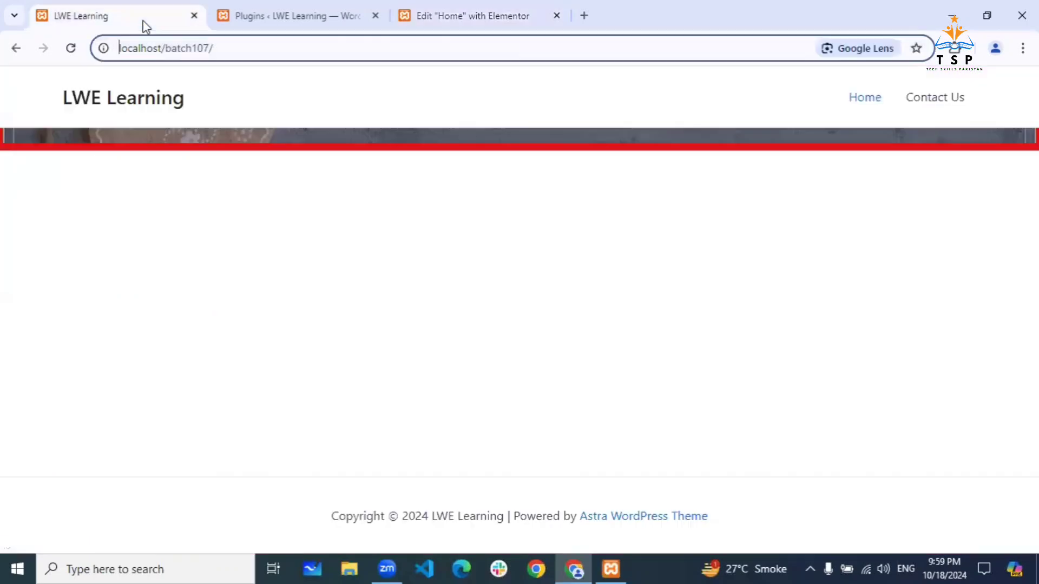
pyautogui.click(945, 104)
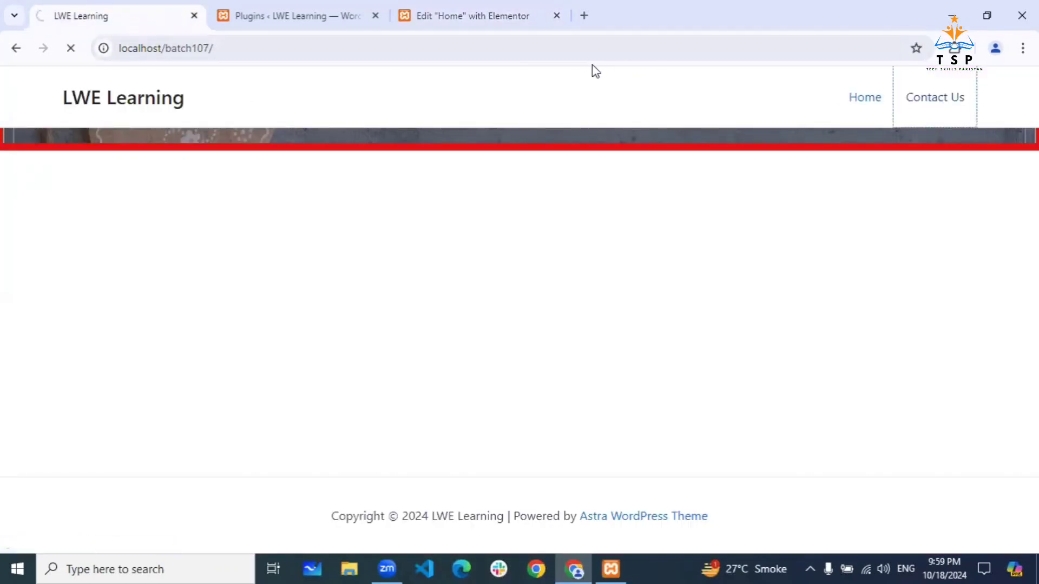
pyautogui.click(490, 46)
pyautogui.hotkey('ctrl', 'c')
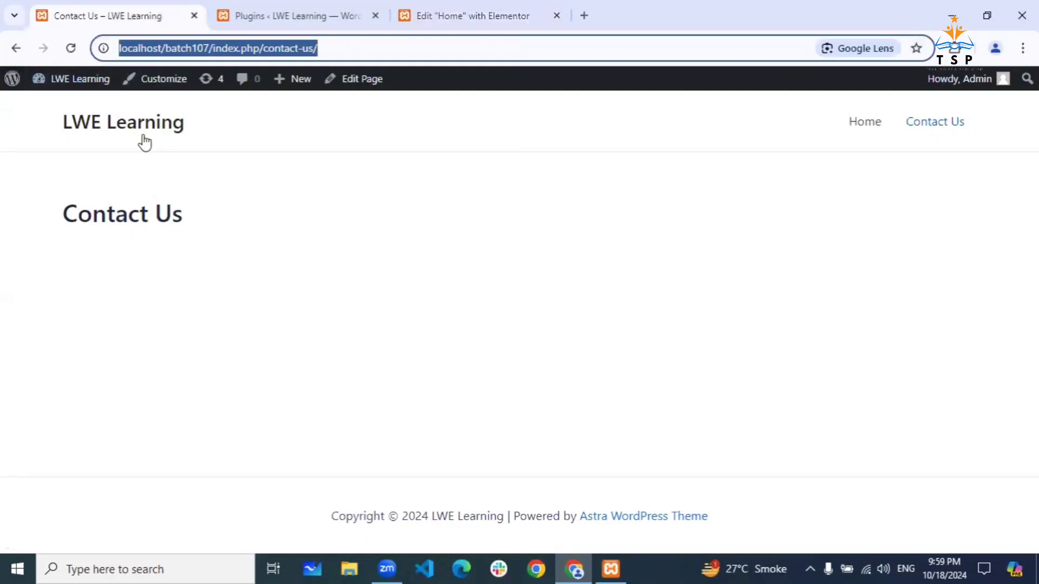
pyautogui.click(157, 116)
pyautogui.click(440, 2)
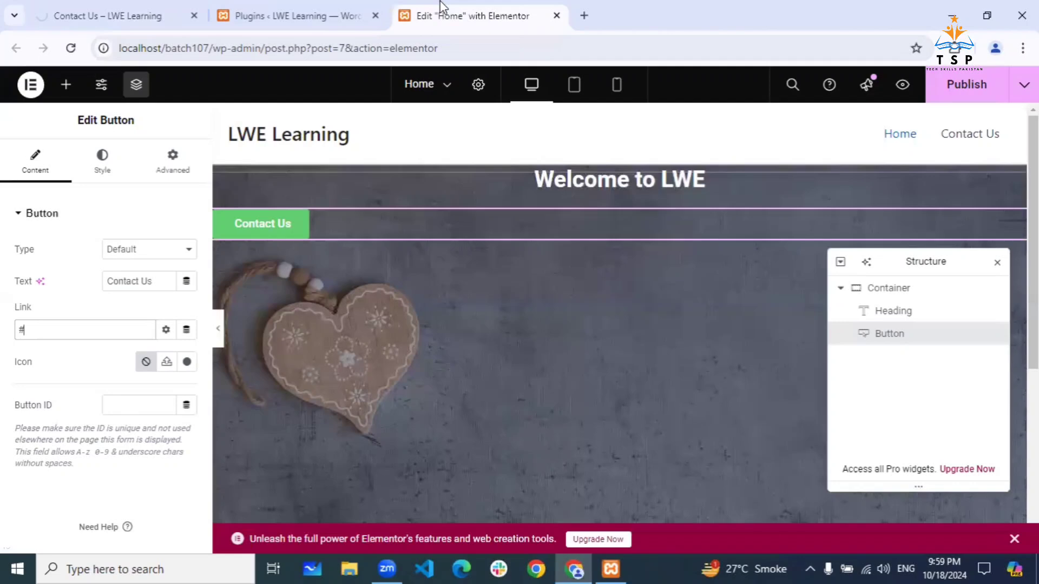
# View the list of all pages in the WordPress admin, then return to the Home page's Elementor editor
pyautogui.click(316, 4)
pyautogui.click(56, 183)
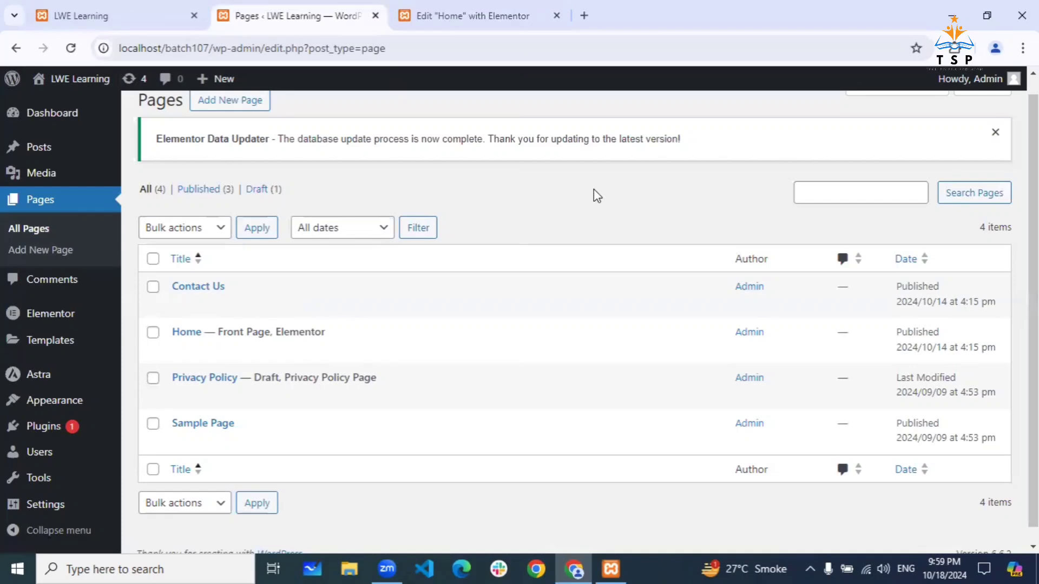
pyautogui.click(480, 15)
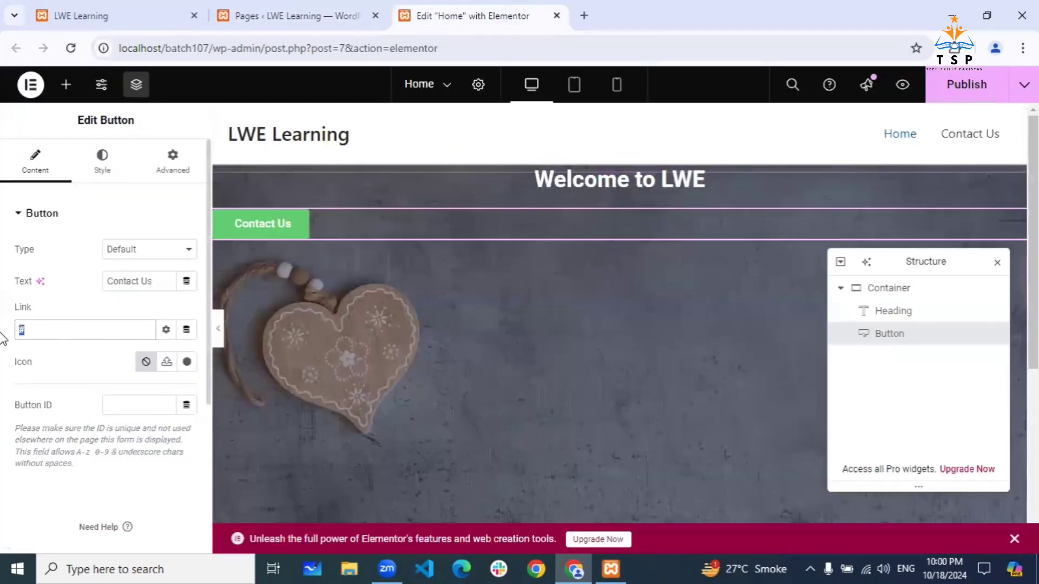
# Replace the button's "#" link with the copied Contact Us page URL
pyautogui.press('BackSpace')
pyautogui.hotkey('ctrl', 'v')
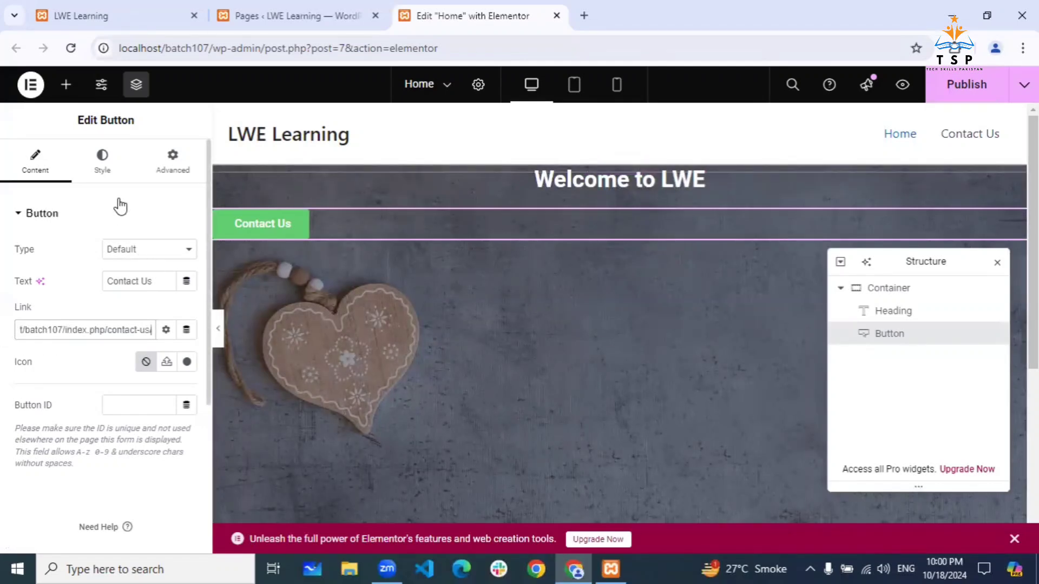
pyautogui.click(99, 165)
pyautogui.click(99, 165)
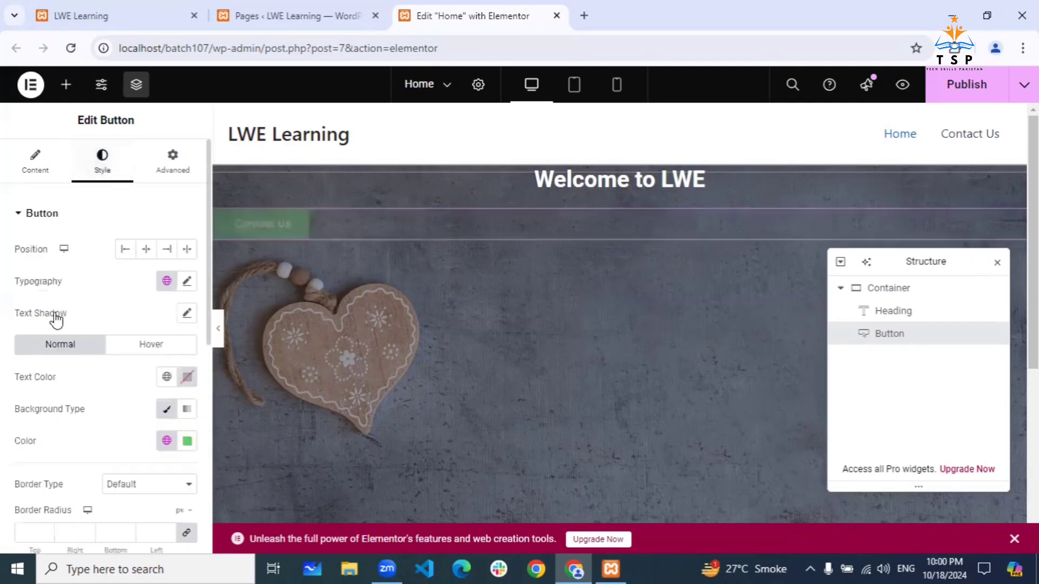
# Open the icon library for the Contact Us button and browse through all the available icons
pyautogui.click(34, 165)
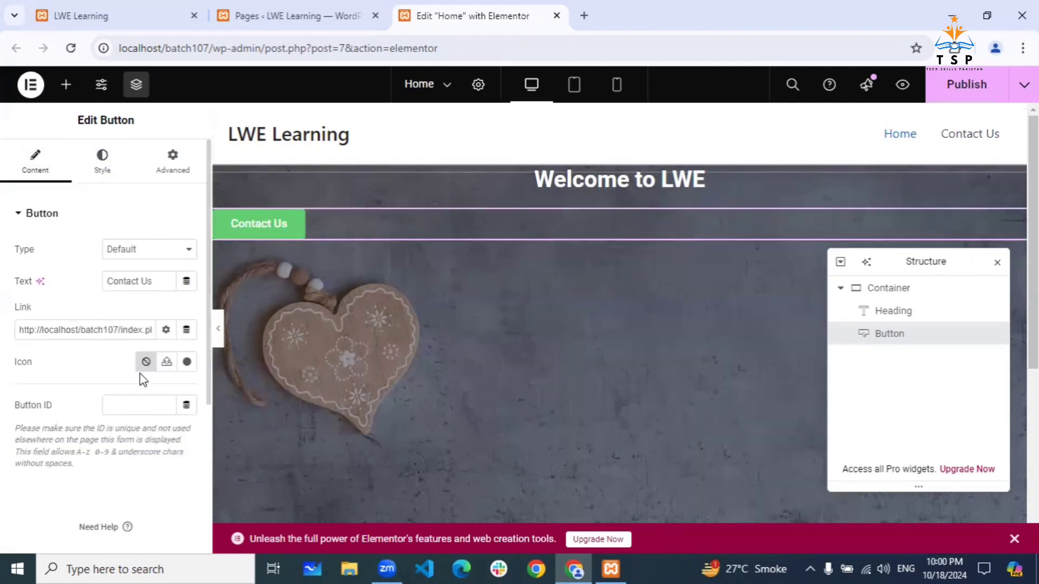
pyautogui.click(188, 362)
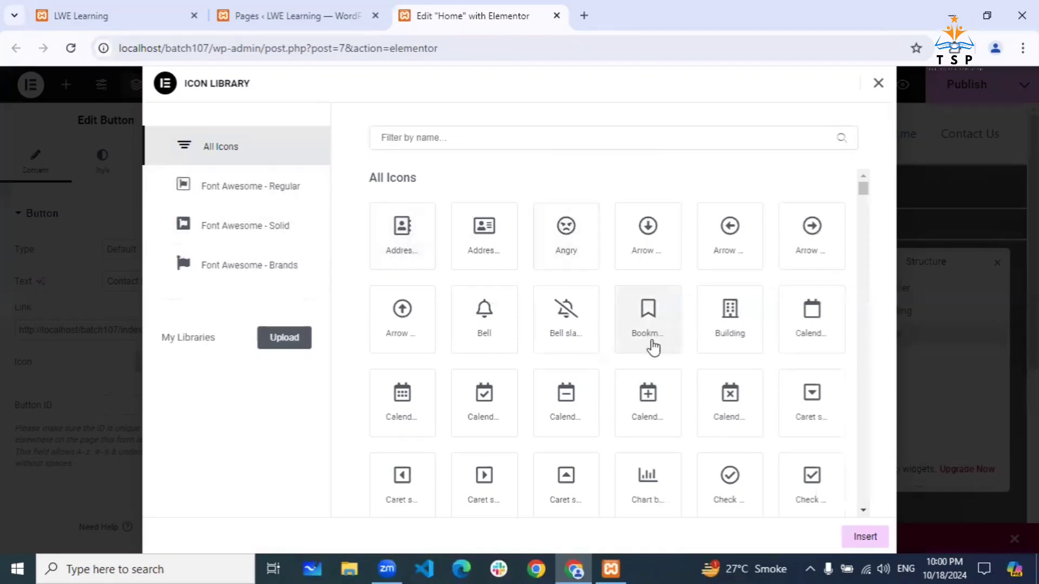
pyautogui.scroll(-3, 652, 345)
pyautogui.scroll(-20, 654, 346)
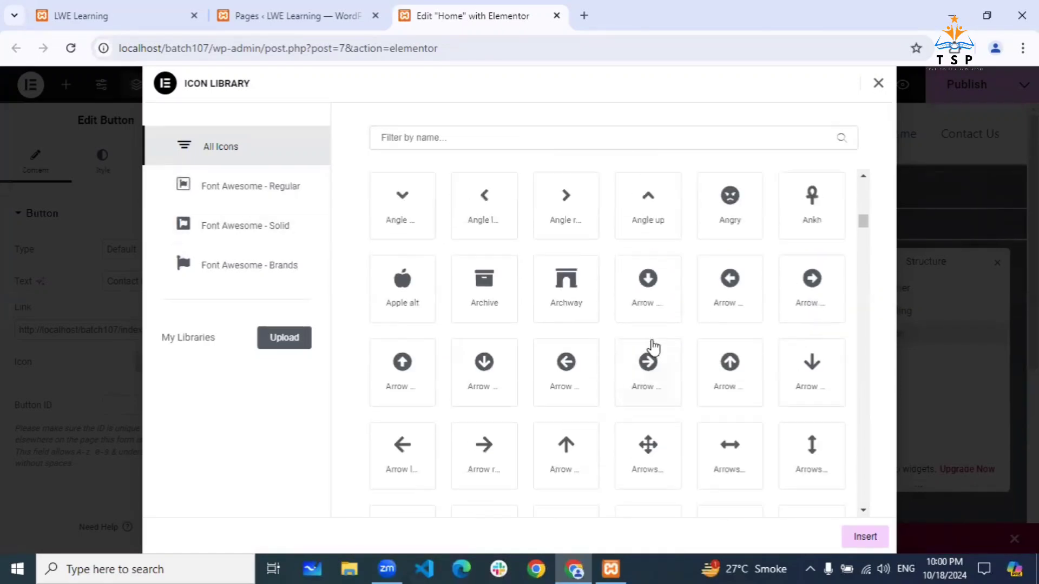
pyautogui.scroll(-15, 655, 346)
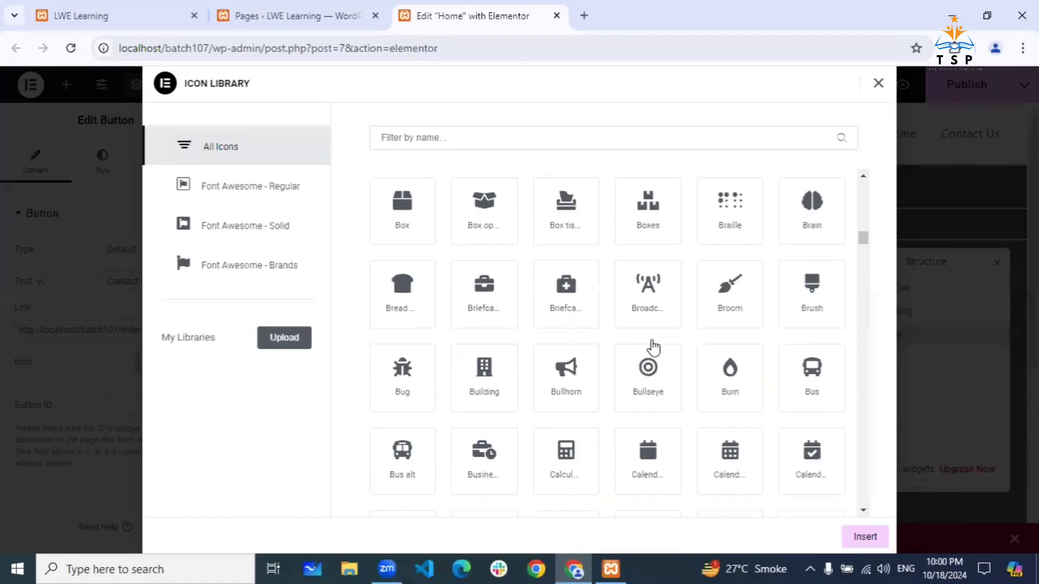
pyautogui.scroll(8, 653, 346)
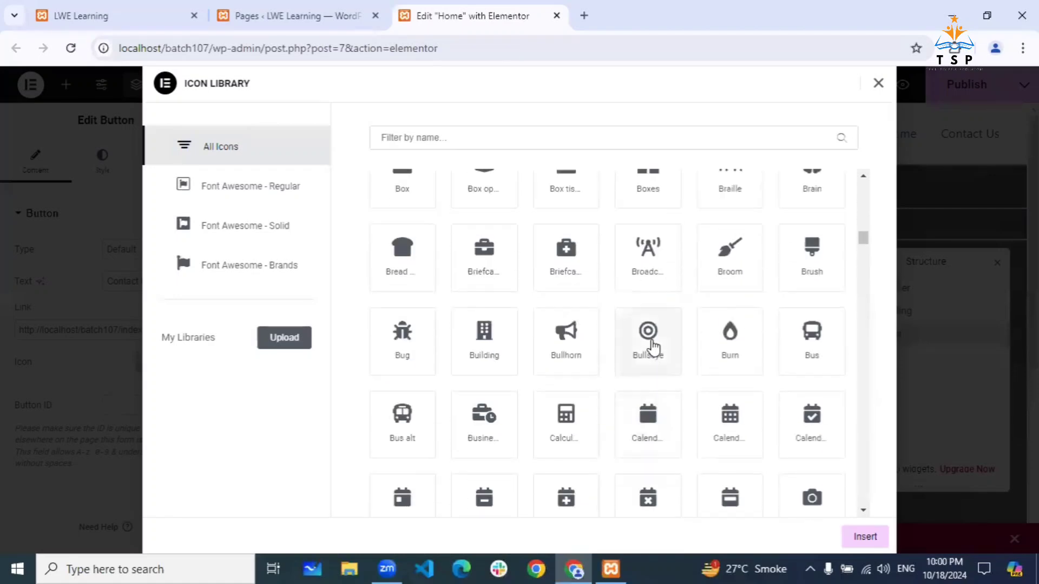
pyautogui.scroll(3, 653, 347)
pyautogui.scroll(-15, 653, 347)
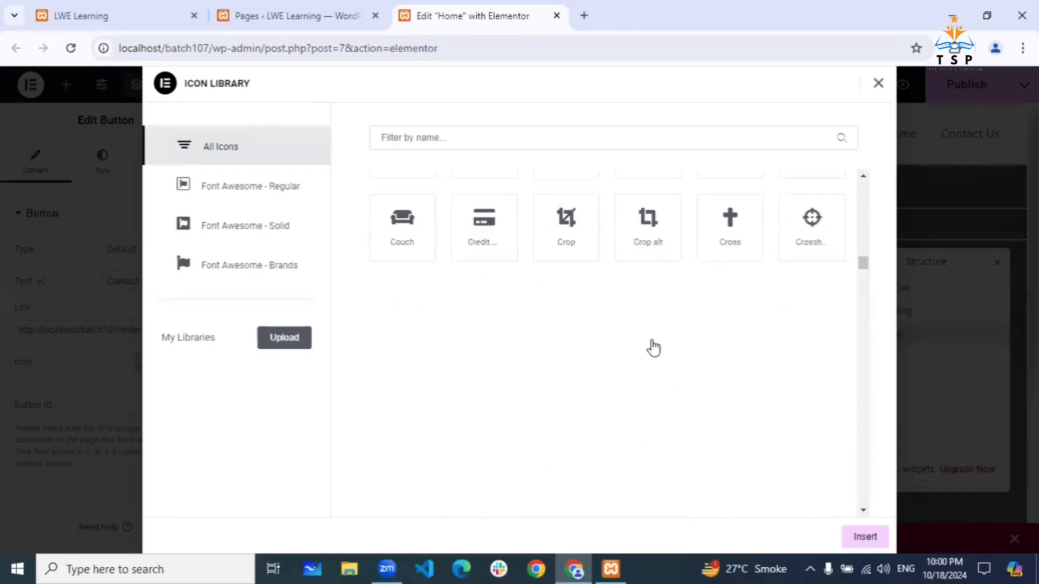
pyautogui.scroll(-10, 654, 347)
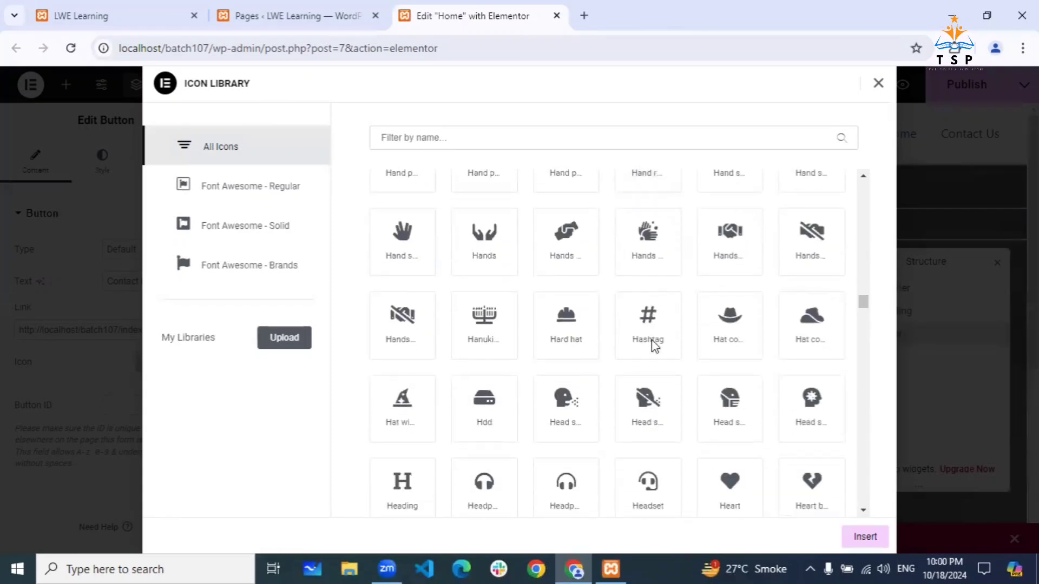
pyautogui.scroll(-5, 653, 346)
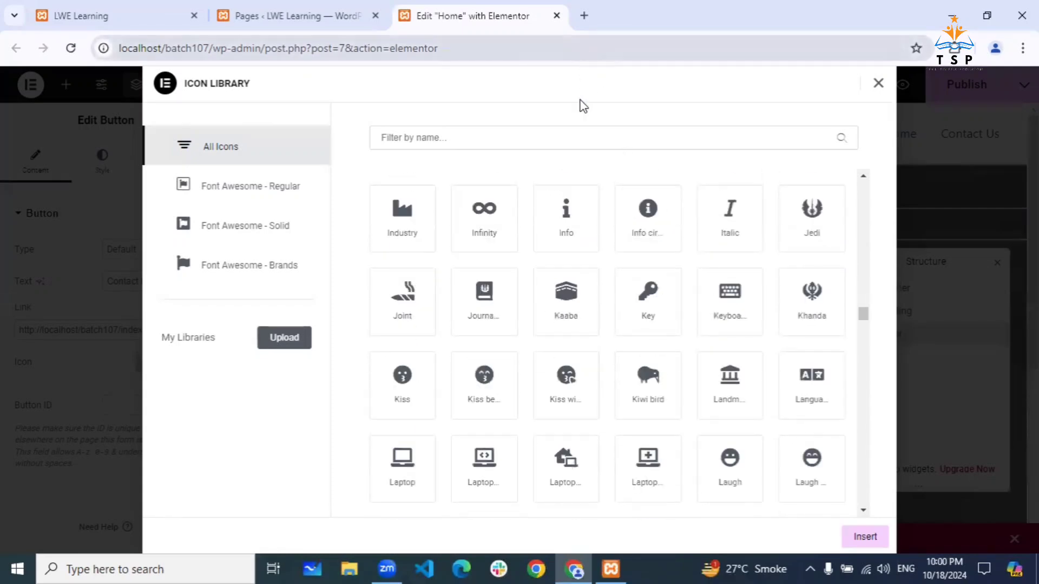
# Find "arrow" in the icon library, insert the plain right-arrow icon into the button and place it after the text
pyautogui.click(574, 137)
pyautogui.write('arrow')
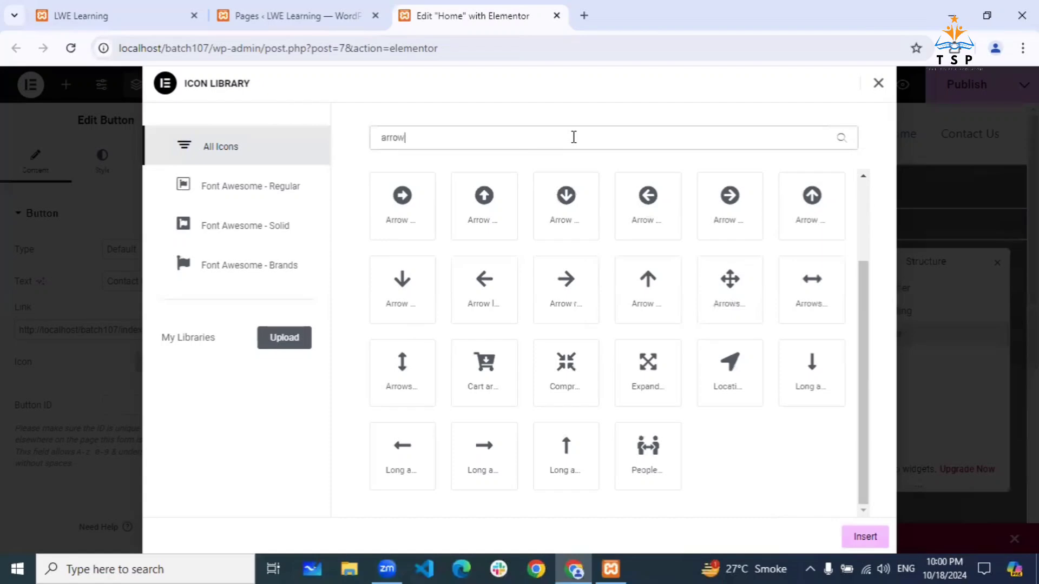
pyautogui.click(563, 293)
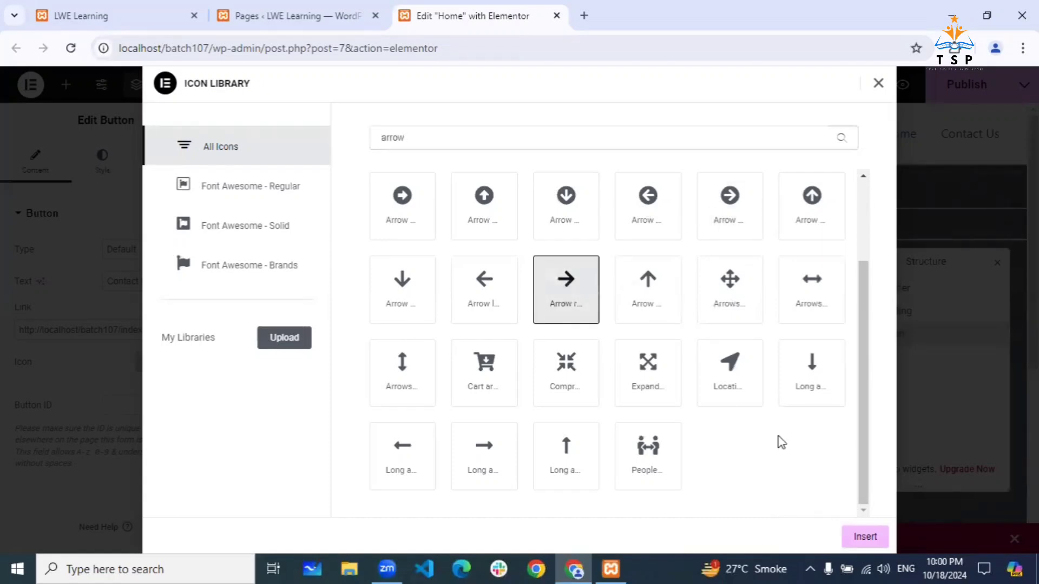
pyautogui.click(865, 536)
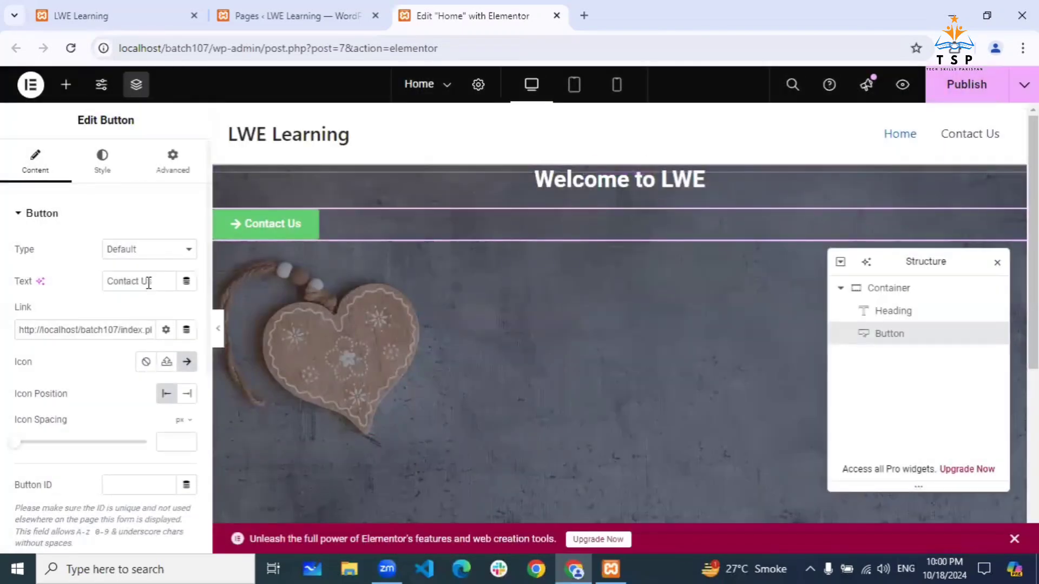
pyautogui.click(186, 394)
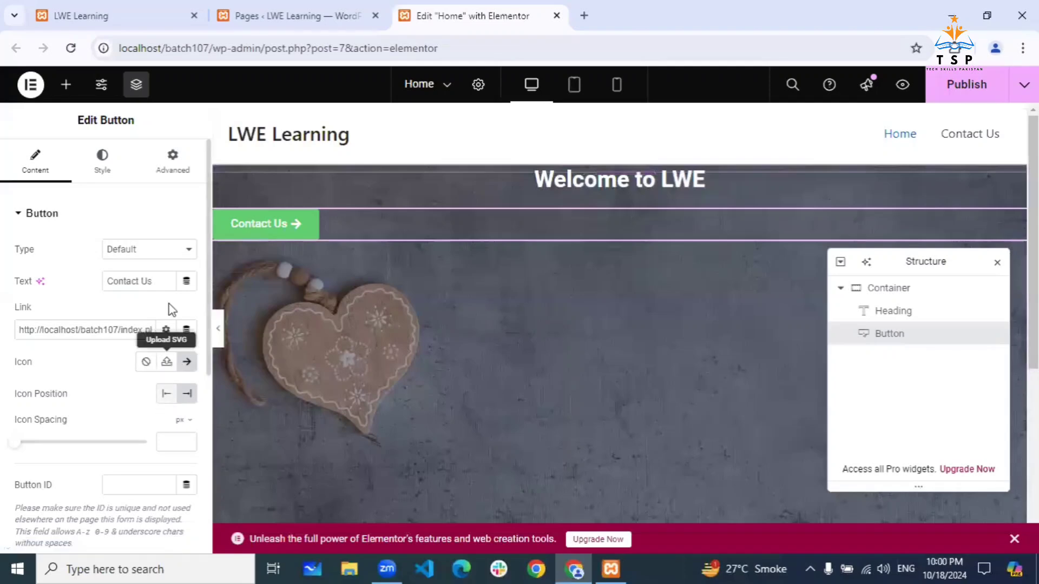
# Center the Contact Us button and set its background to the dark navy global color
pyautogui.click(102, 162)
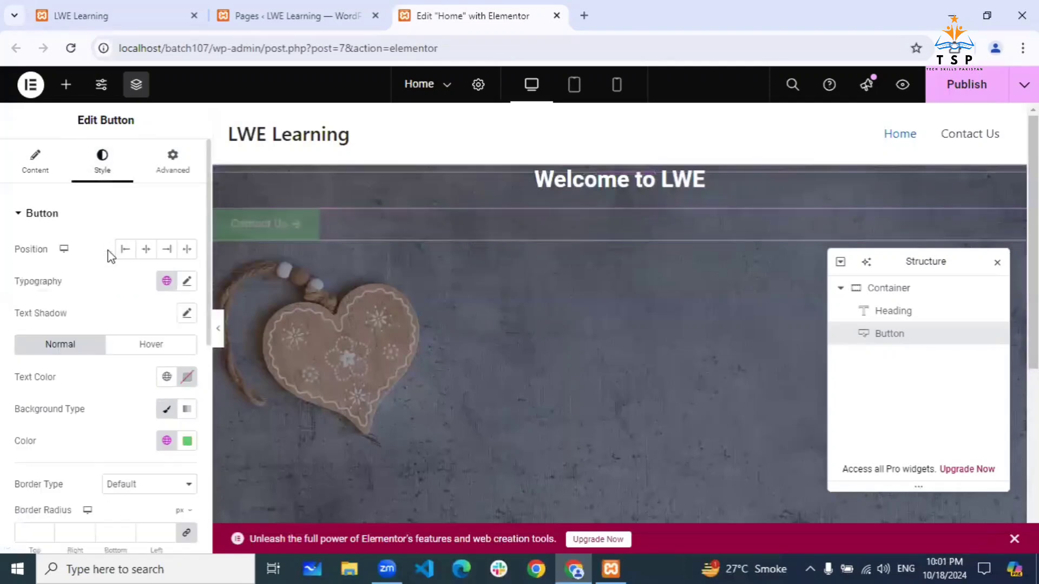
pyautogui.click(145, 249)
pyautogui.scroll(-1, 137, 316)
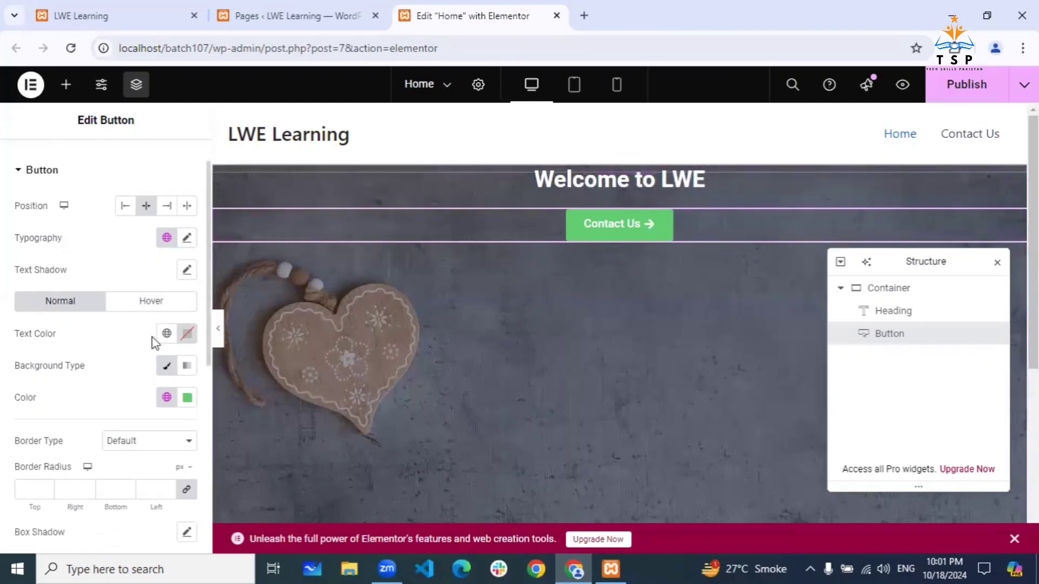
pyautogui.click(166, 398)
pyautogui.click(92, 222)
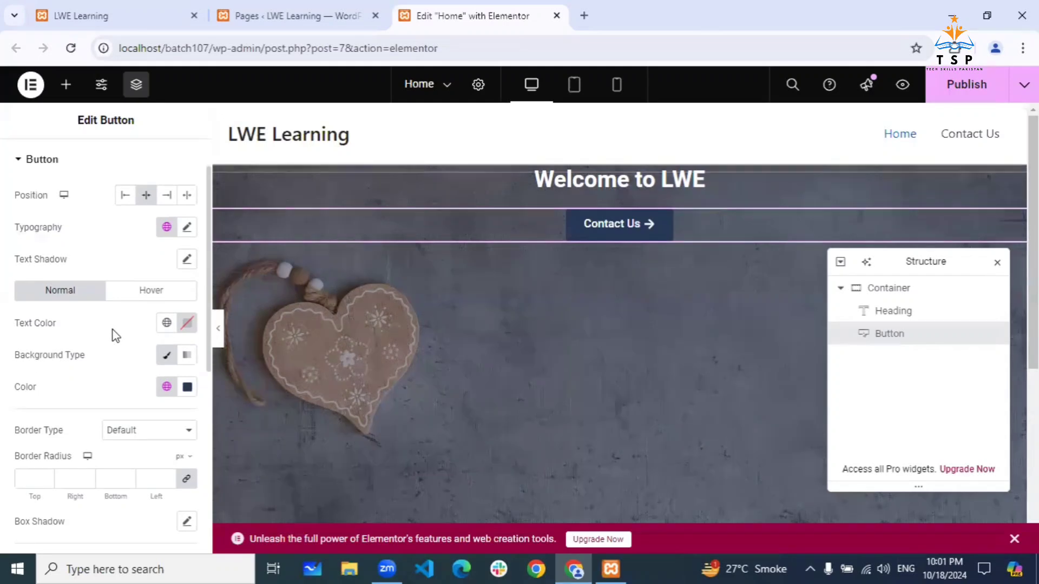
# Examine the button's hover style options, such as text color, border color, transition duration and hover animation
pyautogui.click(152, 297)
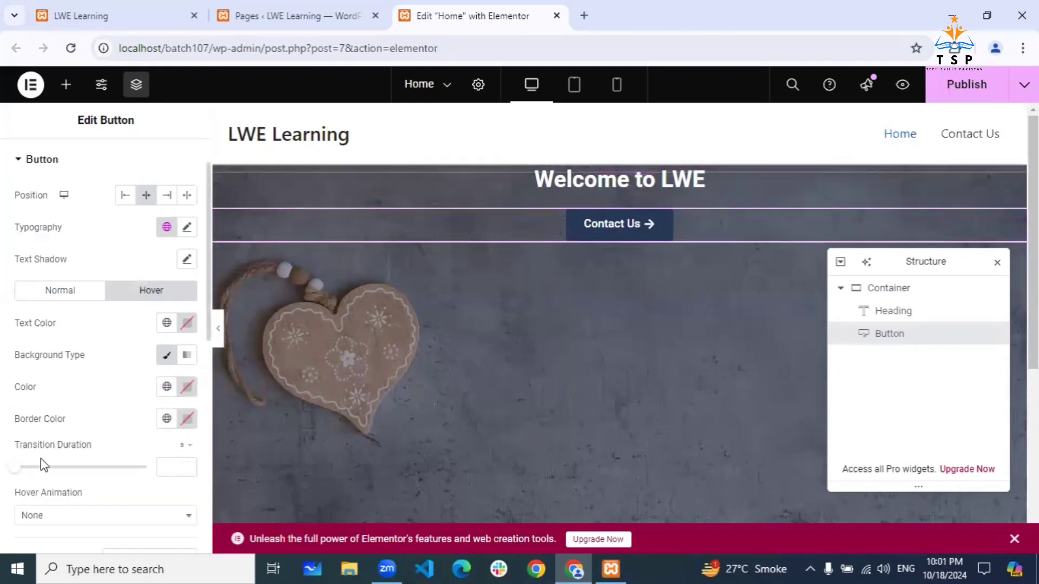
pyautogui.scroll(-5, 42, 462)
pyautogui.scroll(6, 42, 463)
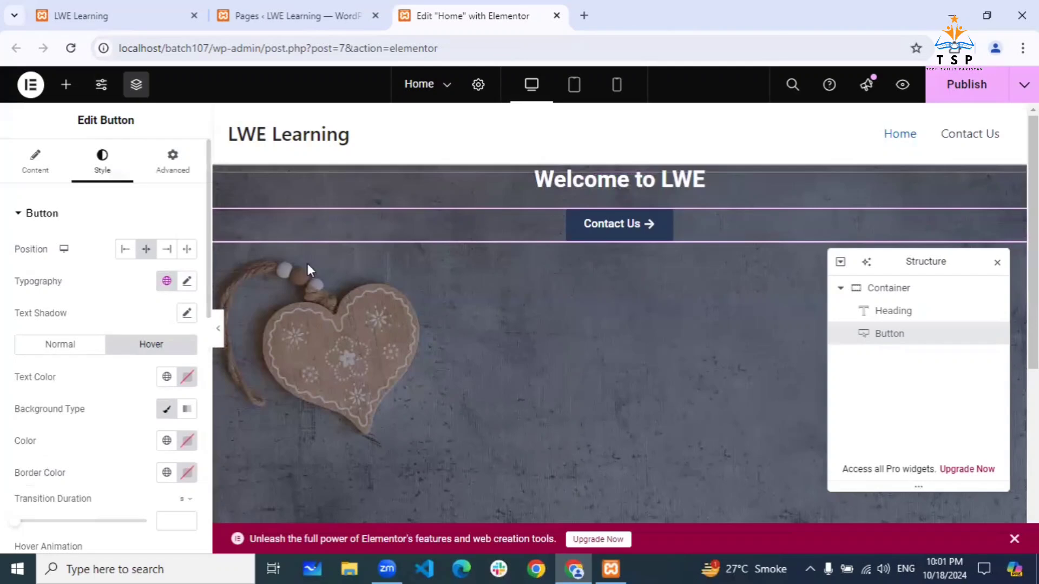
pyautogui.scroll(-1, 322, 266)
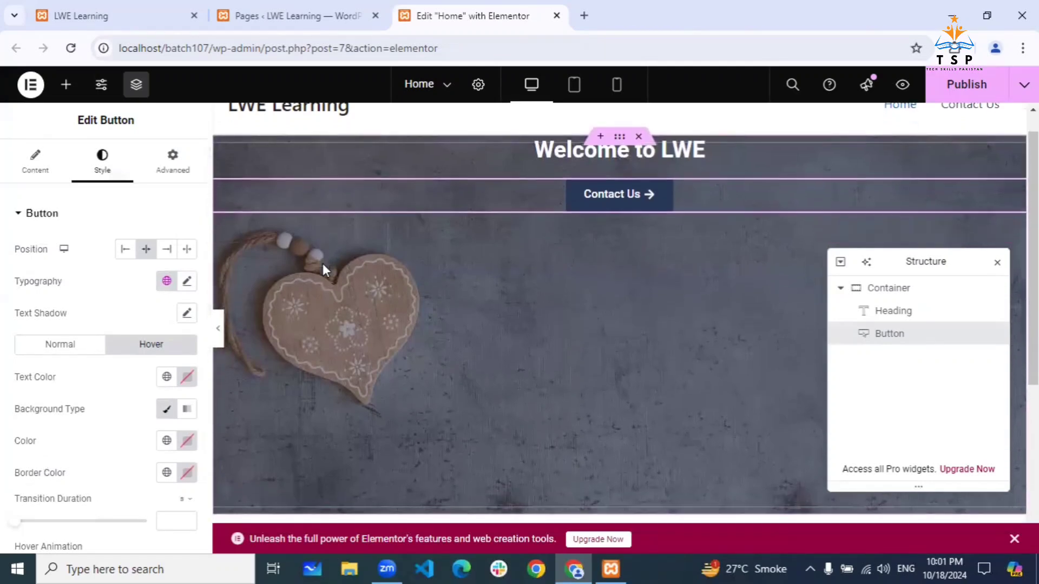
# Publish the Home page and reload the live site to review the hero with its new button
pyautogui.click(971, 88)
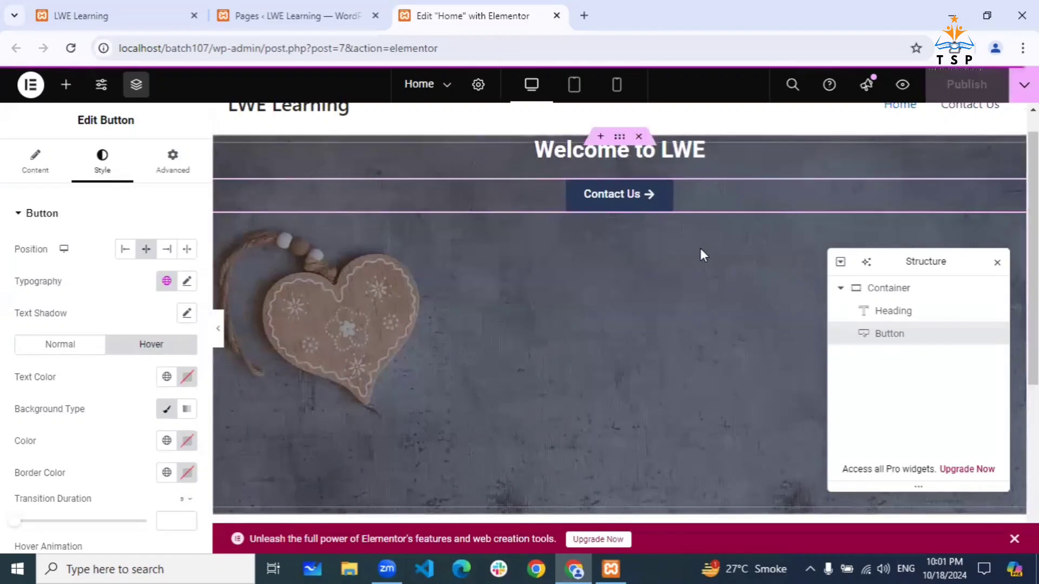
pyautogui.scroll(-4, 700, 249)
pyautogui.scroll(5, 780, 216)
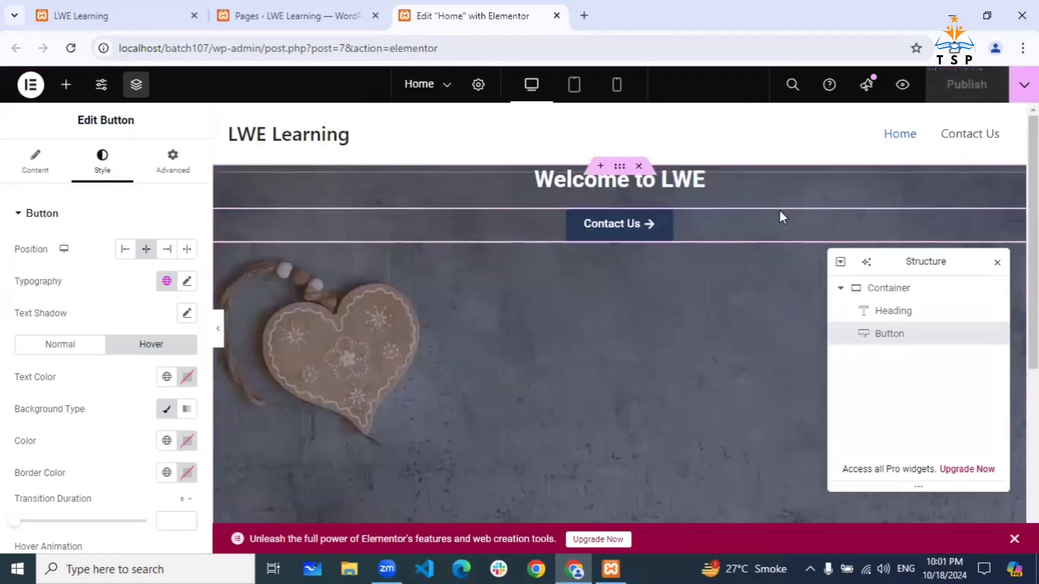
pyautogui.click(111, 7)
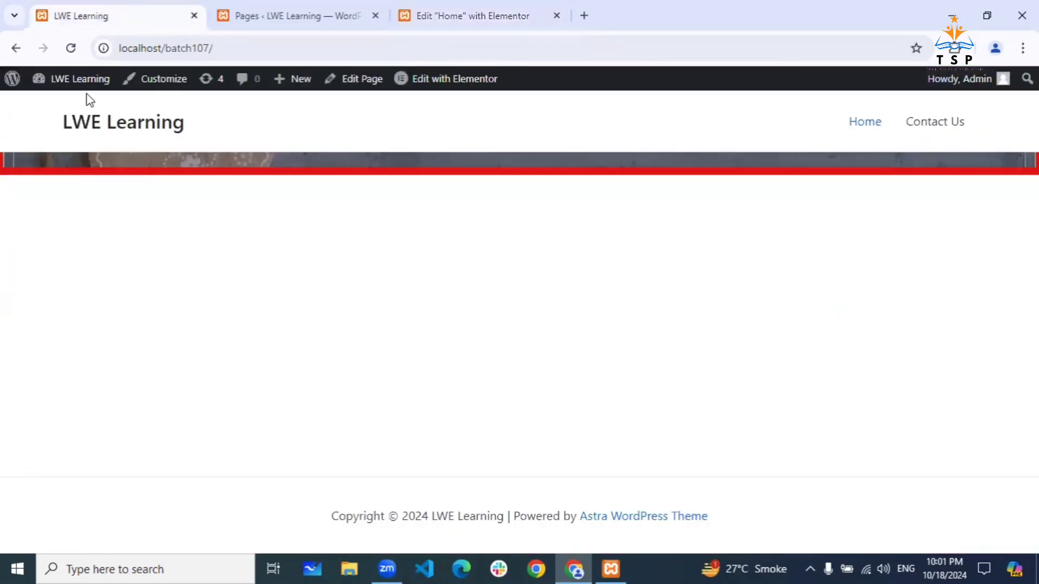
pyautogui.click(74, 56)
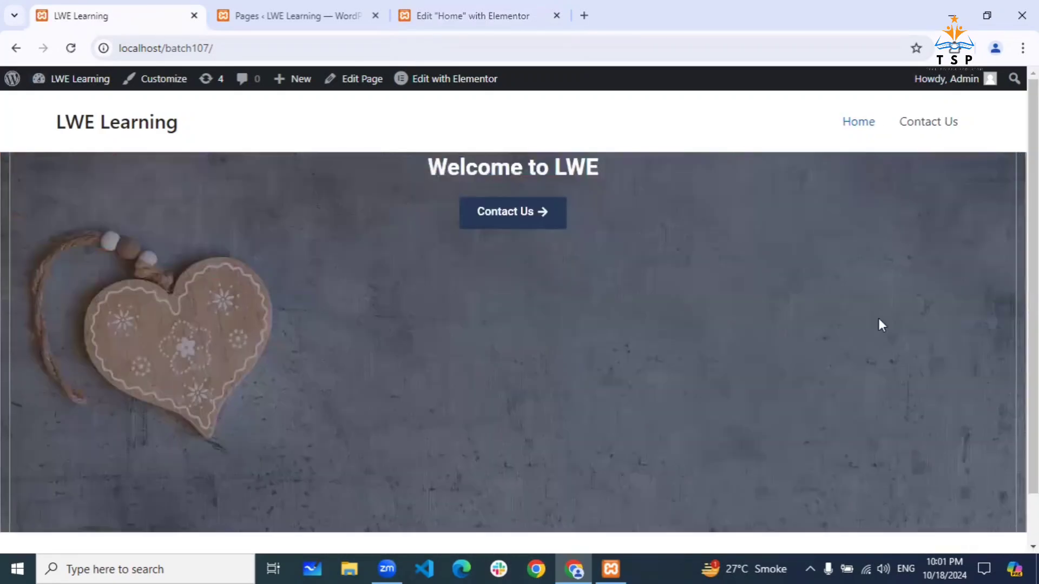
pyautogui.scroll(-1, 879, 319)
pyautogui.scroll(1, 879, 319)
pyautogui.scroll(-1, 879, 320)
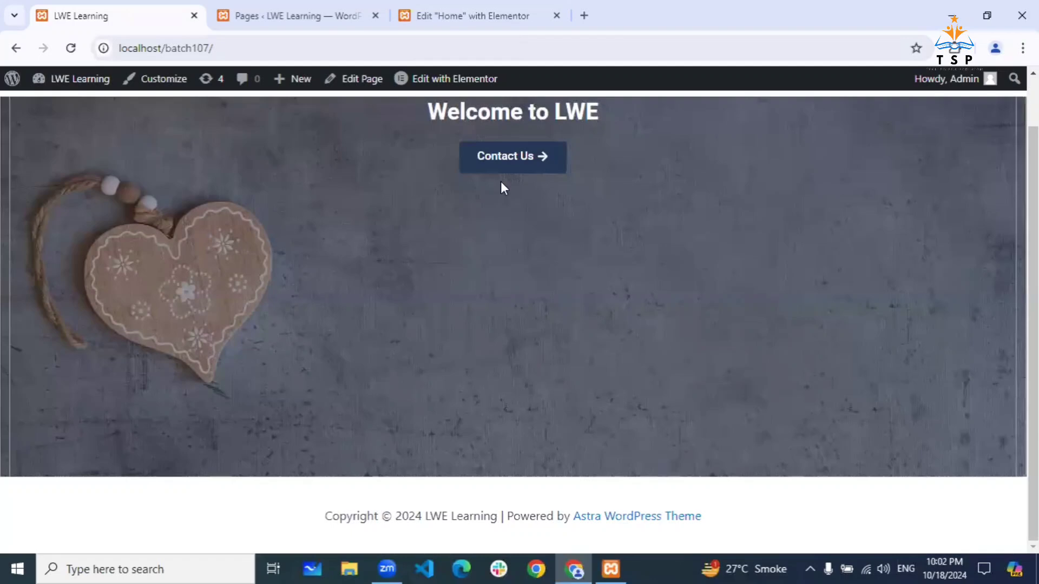
# Return to the Elementor editor and inspect the structure by selecting the container, its heading and its button in turn
pyautogui.click(470, 21)
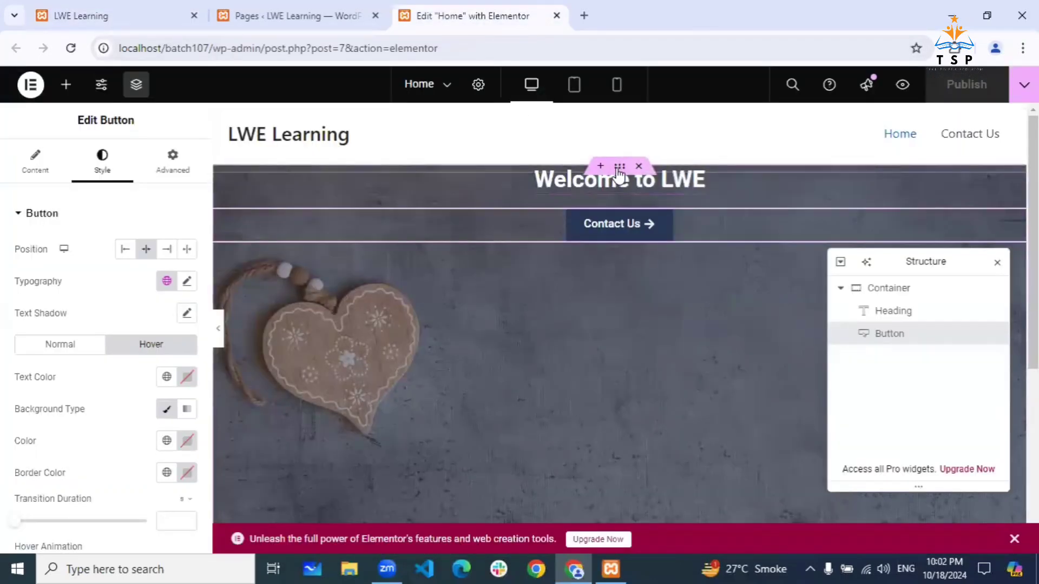
pyautogui.click(620, 168)
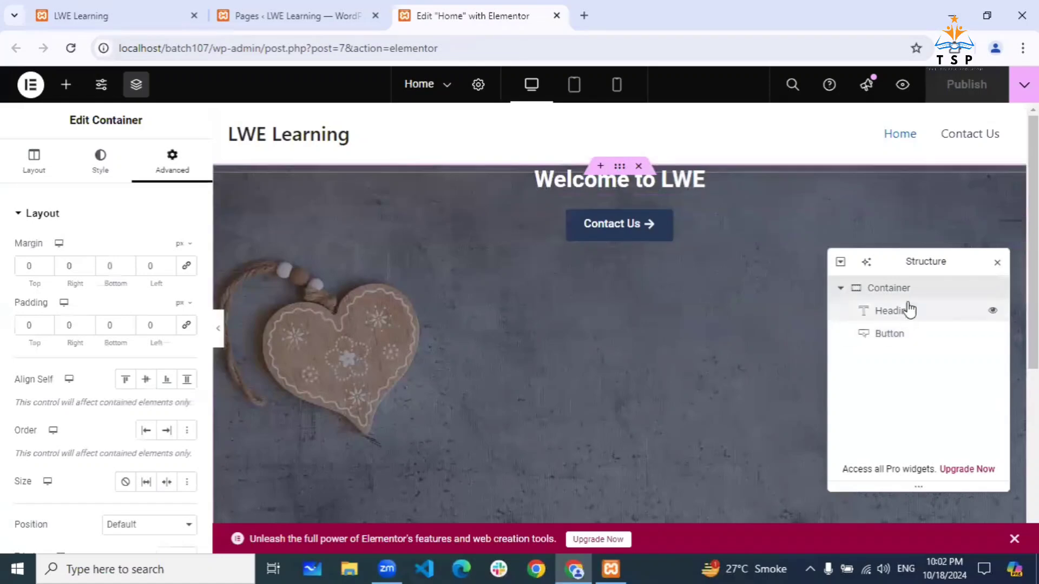
pyautogui.click(840, 289)
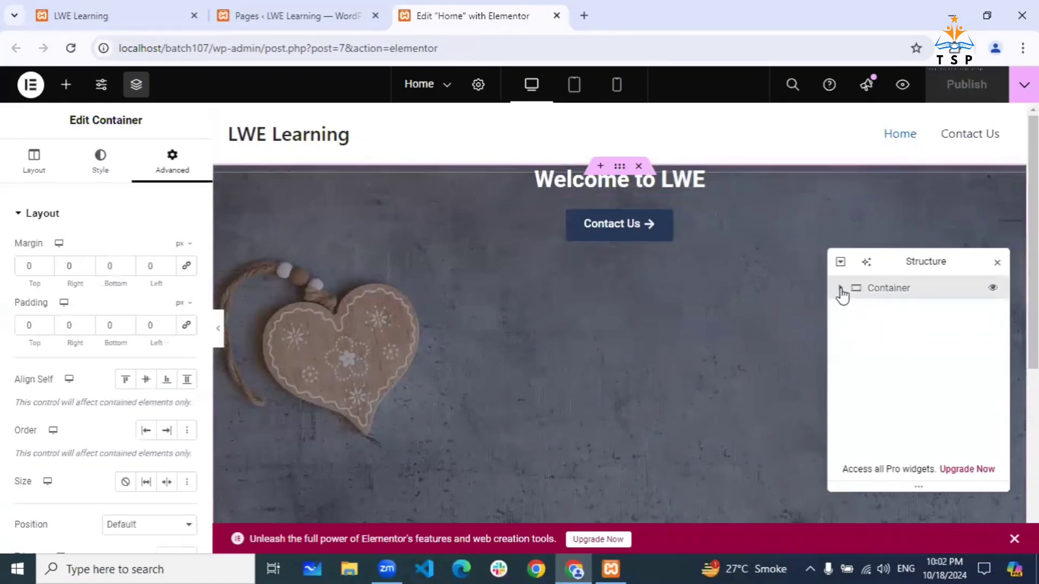
pyautogui.click(841, 290)
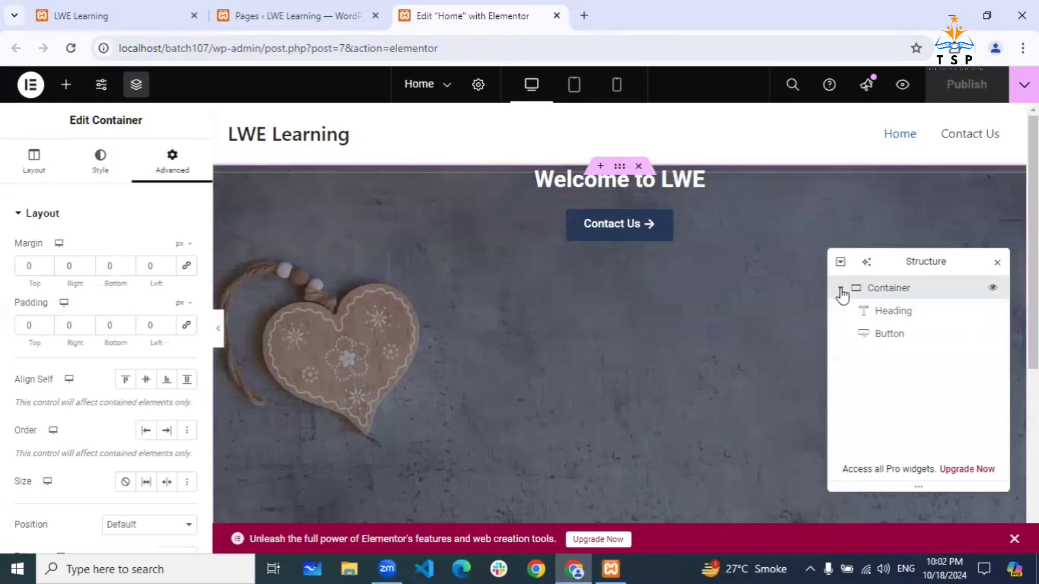
pyautogui.click(893, 311)
pyautogui.click(893, 334)
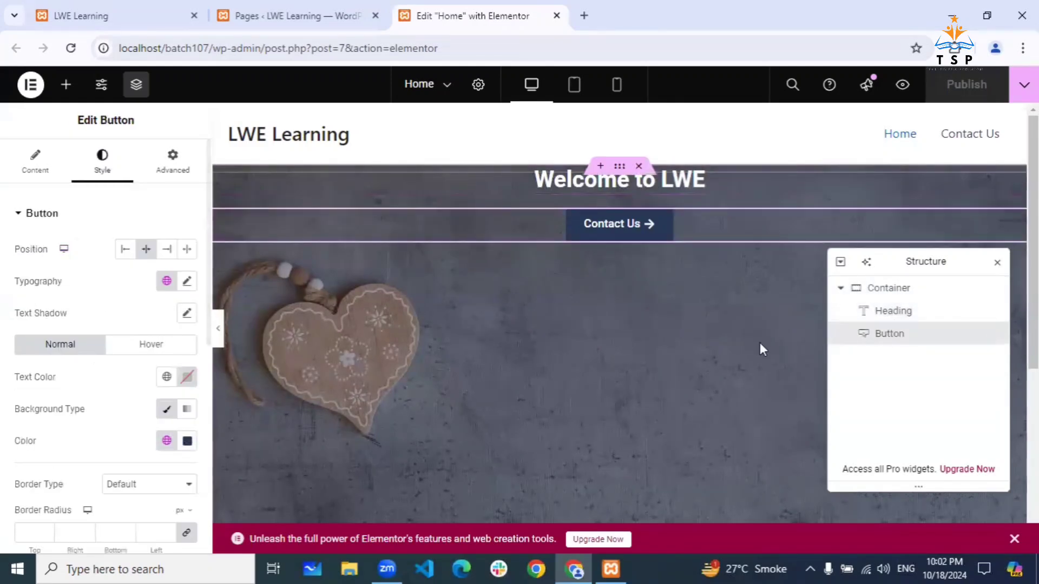
# Select the hero container and set its Justify Content to Center so the heading and button sit vertically centered
pyautogui.click(889, 289)
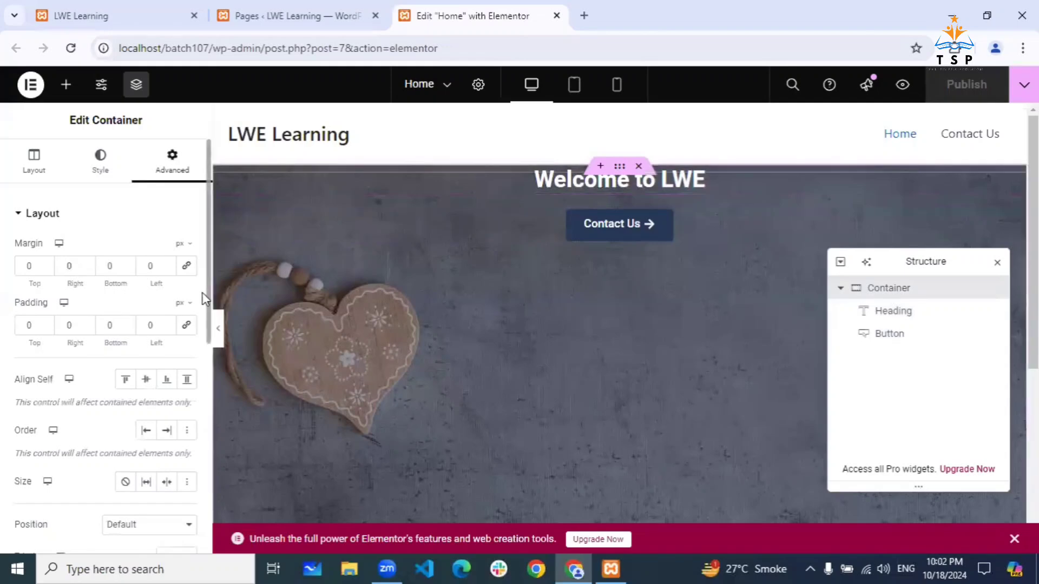
pyautogui.click(35, 165)
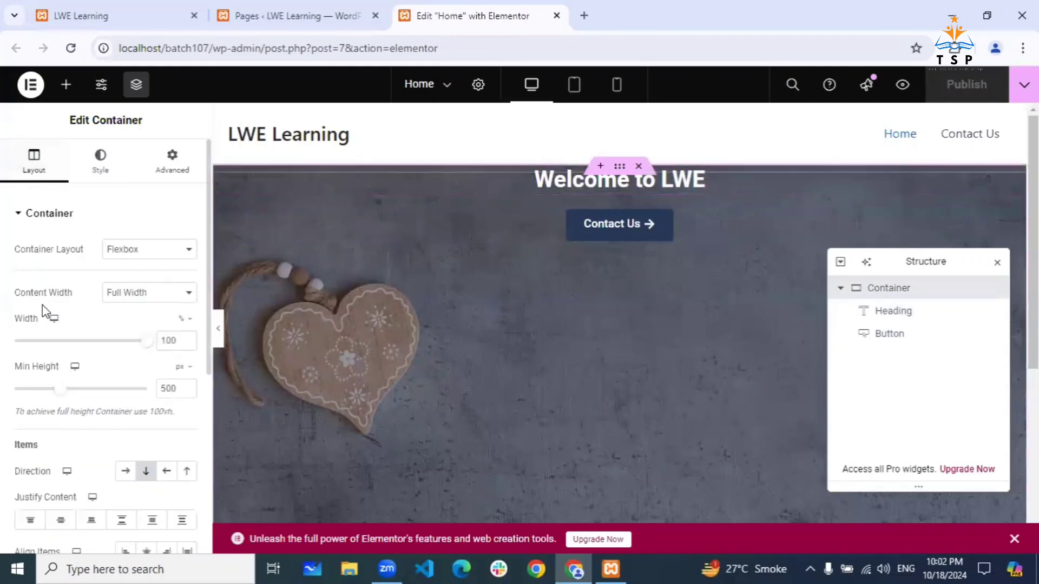
pyautogui.scroll(-3, 42, 312)
pyautogui.scroll(-2, 43, 316)
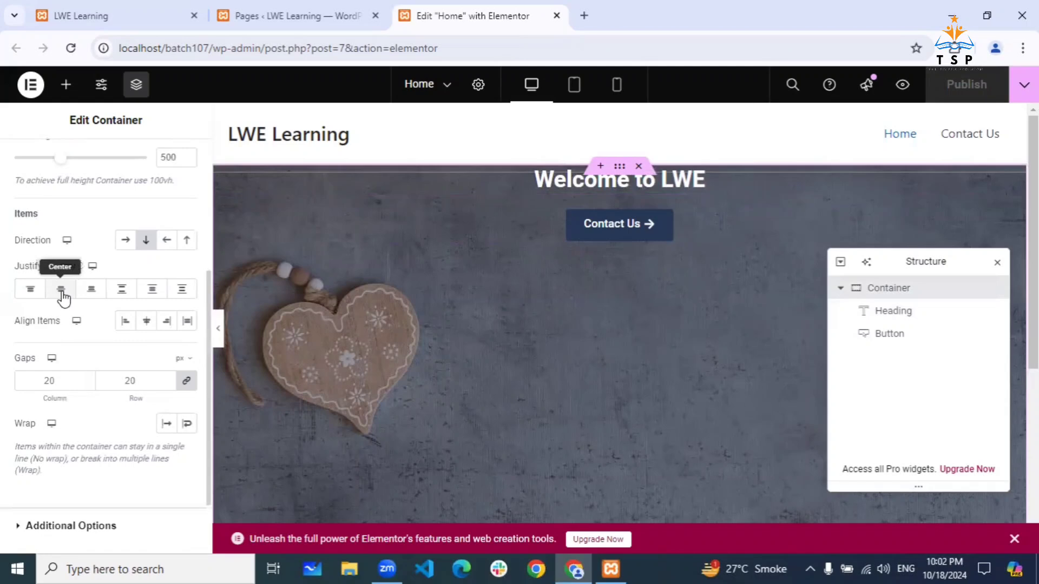
pyautogui.click(61, 291)
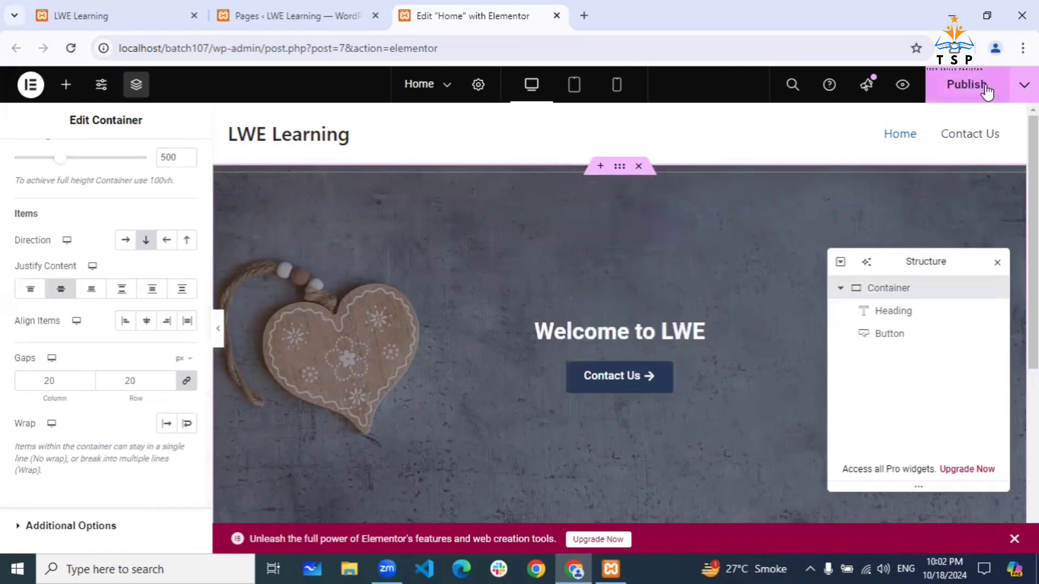
# Give the Welcome to LWE heading a Fade In Left entrance animation in its motion effects
pyautogui.click(590, 335)
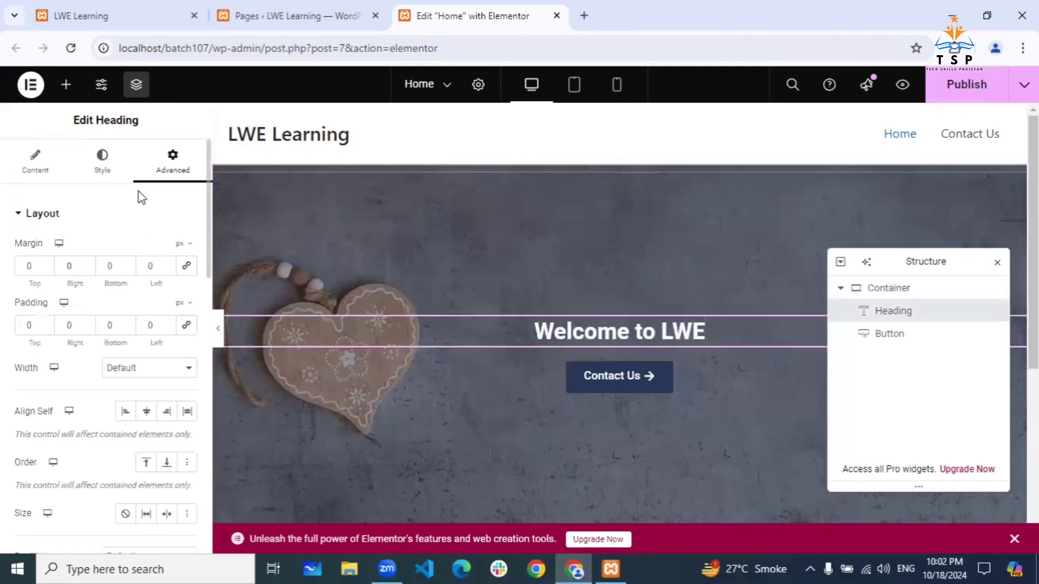
pyautogui.scroll(-3, 85, 373)
pyautogui.scroll(-5, 85, 373)
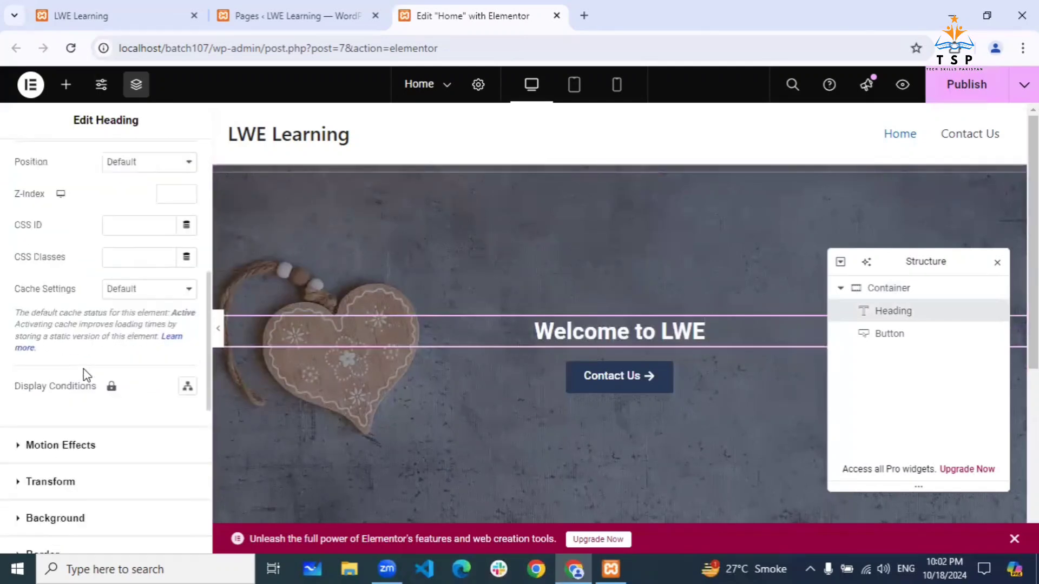
pyautogui.scroll(7, 85, 373)
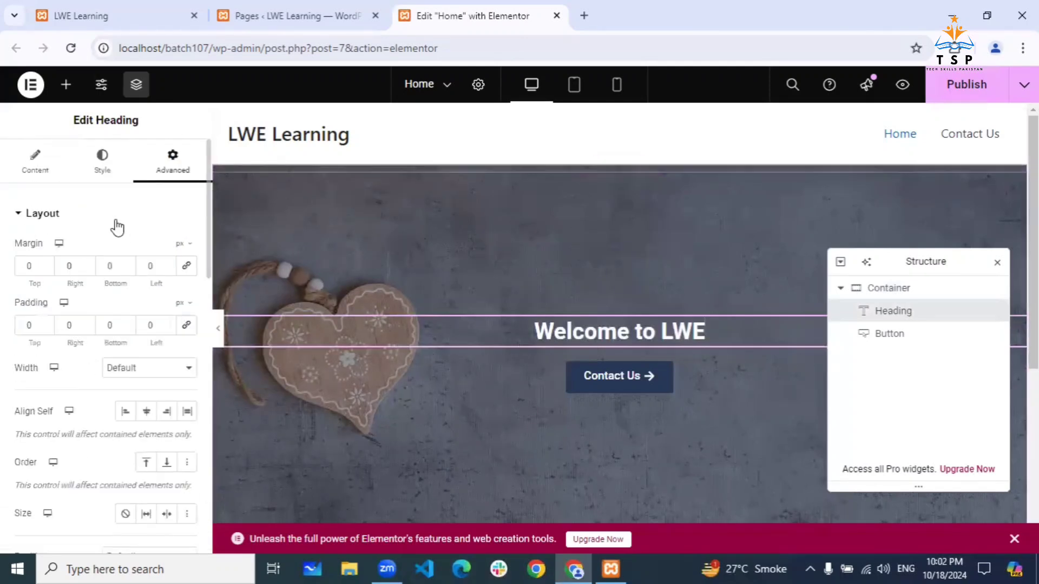
pyautogui.scroll(-2, 108, 409)
pyautogui.scroll(-6, 108, 409)
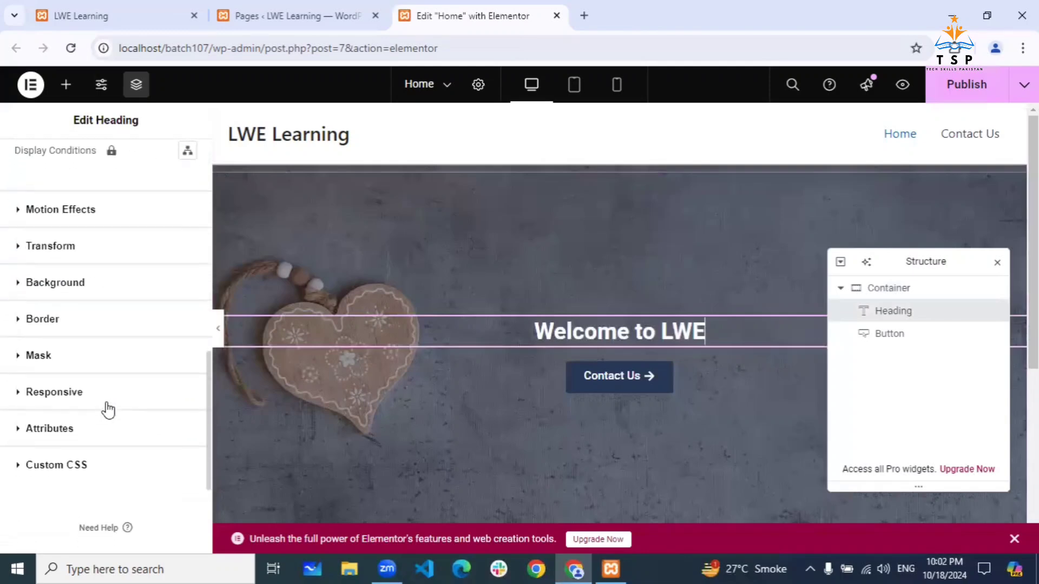
pyautogui.click(59, 200)
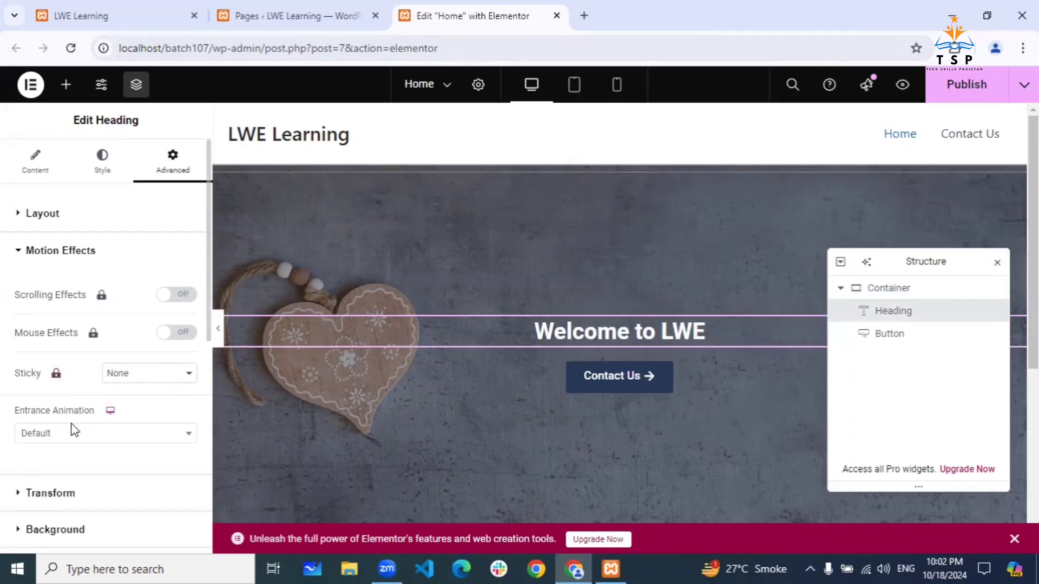
pyautogui.click(118, 436)
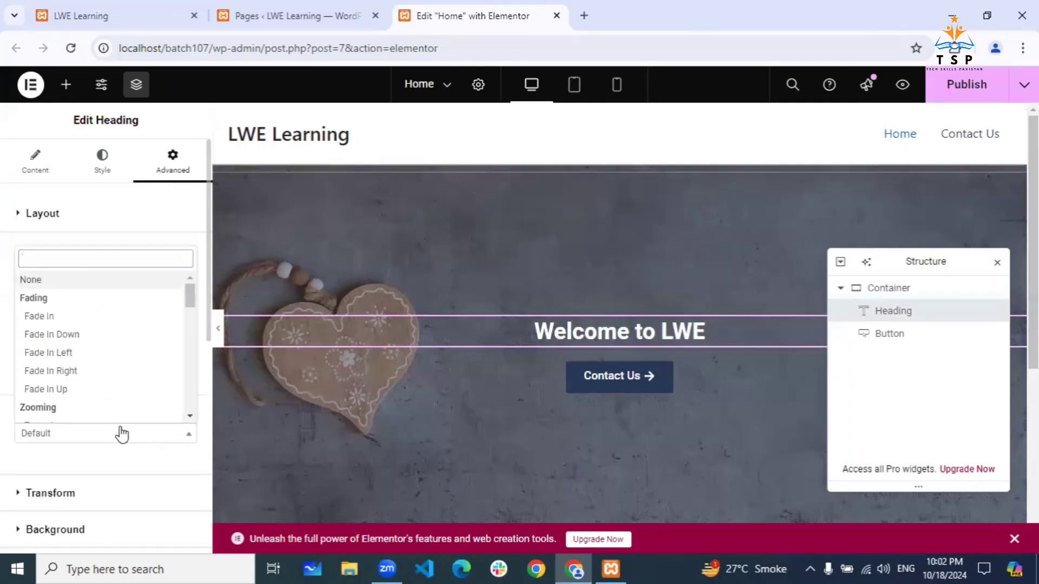
pyautogui.click(113, 354)
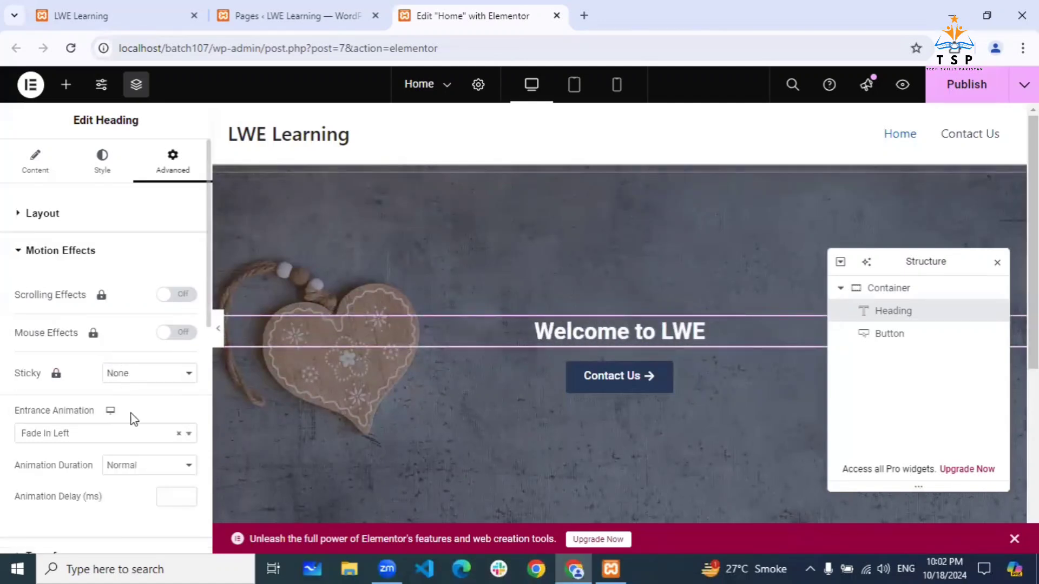
# Publish the Home page and reload the live site to review the centered hero and heading animation
pyautogui.click(955, 85)
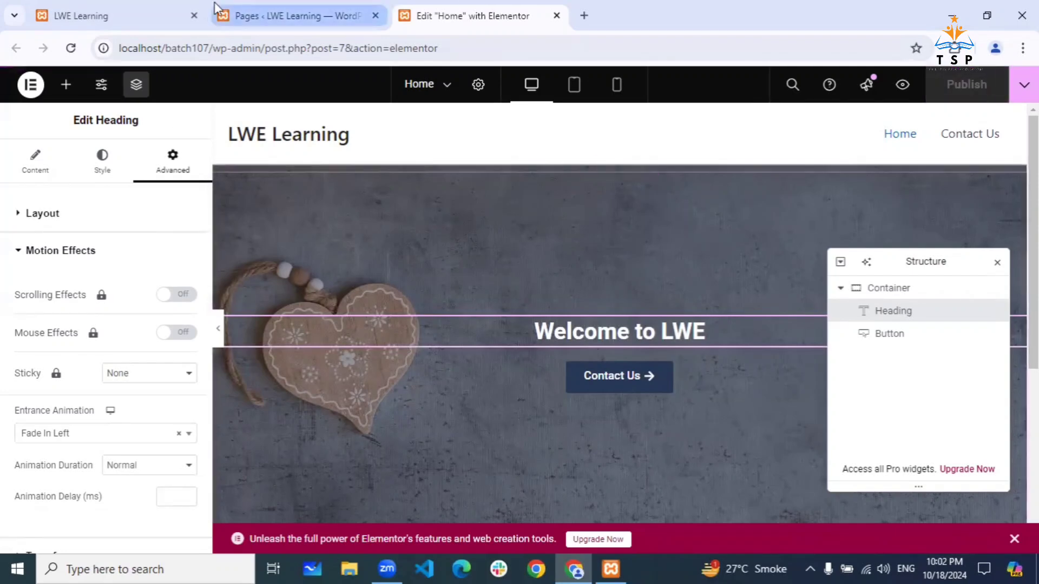
pyautogui.click(143, 8)
pyautogui.click(70, 47)
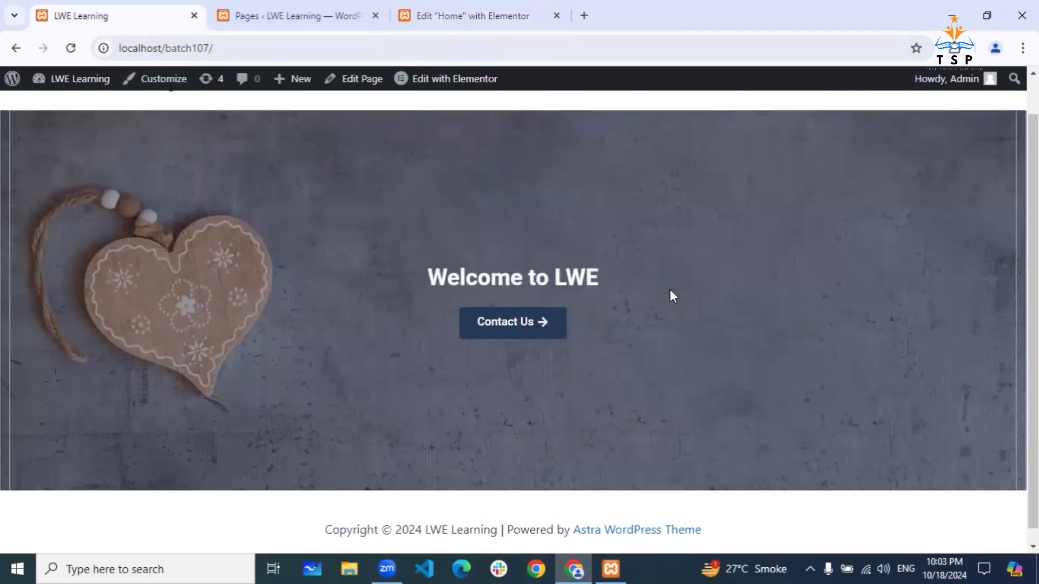
pyautogui.scroll(1, 673, 297)
pyautogui.scroll(-1, 673, 296)
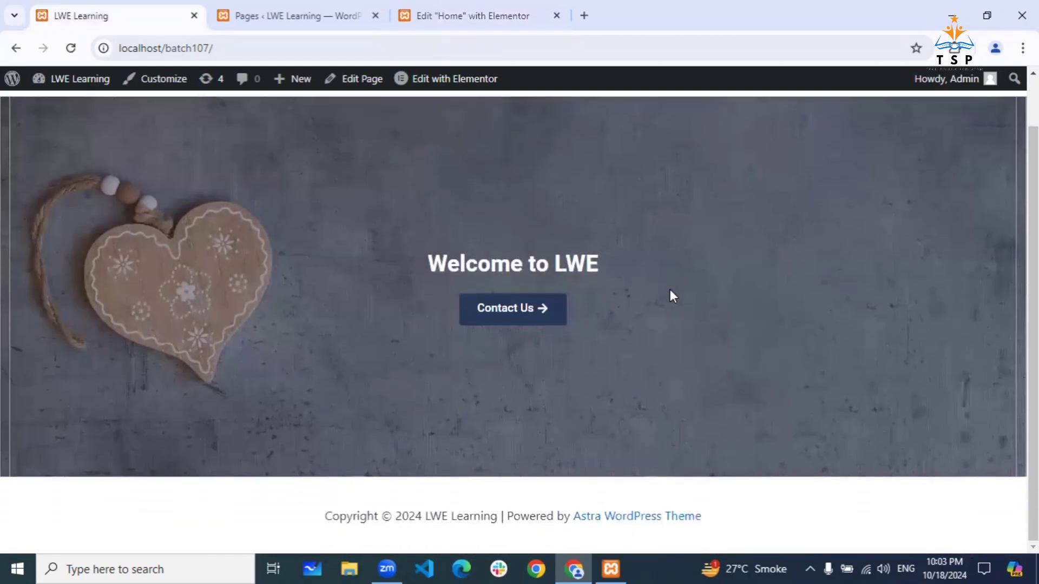
# Return to the Elementor editor and start adding a new container below the hero, bringing up the layout choices
pyautogui.click(421, 11)
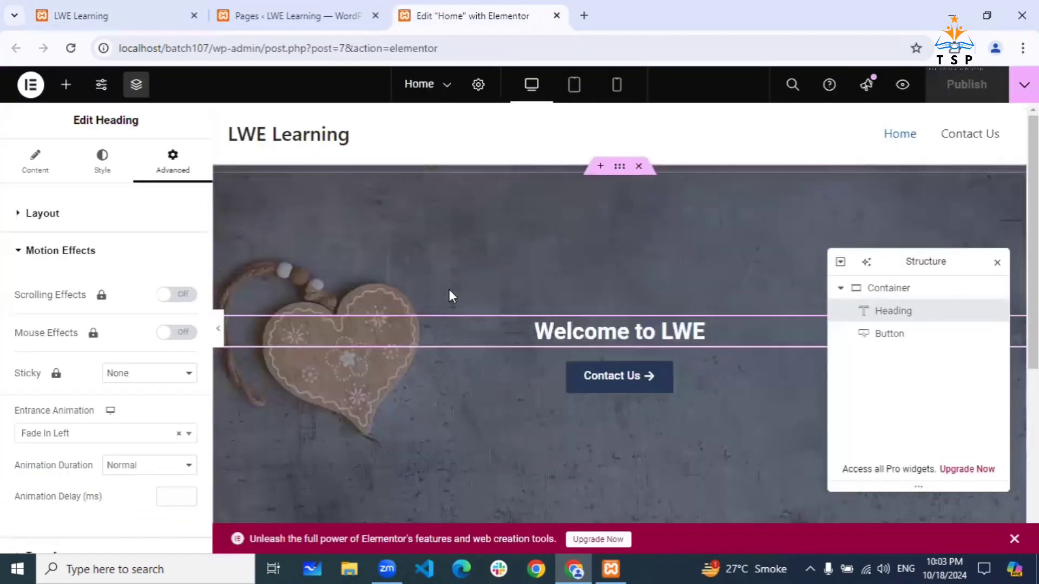
pyautogui.scroll(-6, 451, 292)
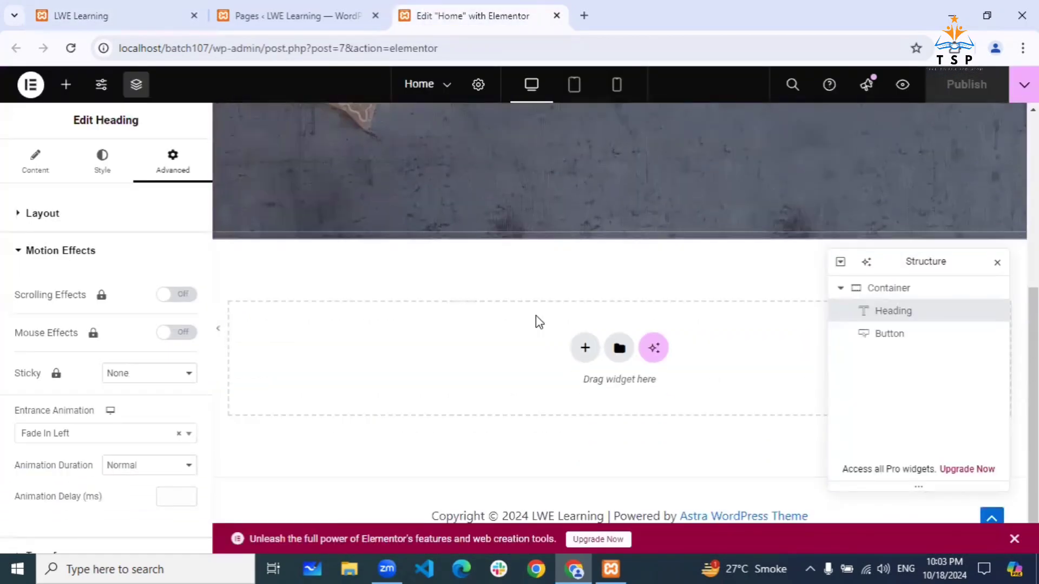
pyautogui.click(584, 350)
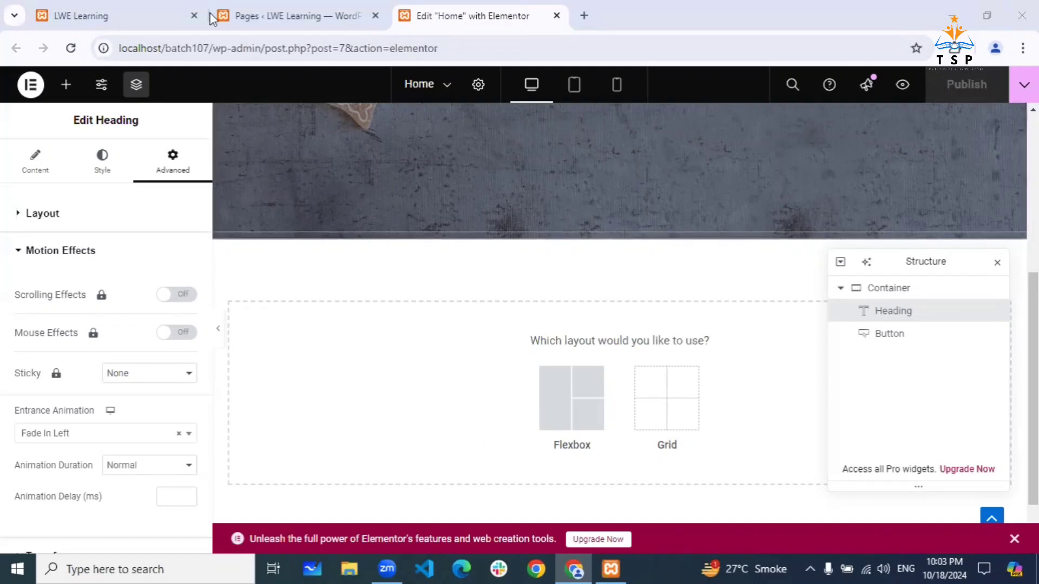
# Test the Contact Us button's link on the live site and go back to the home page
pyautogui.click(132, 6)
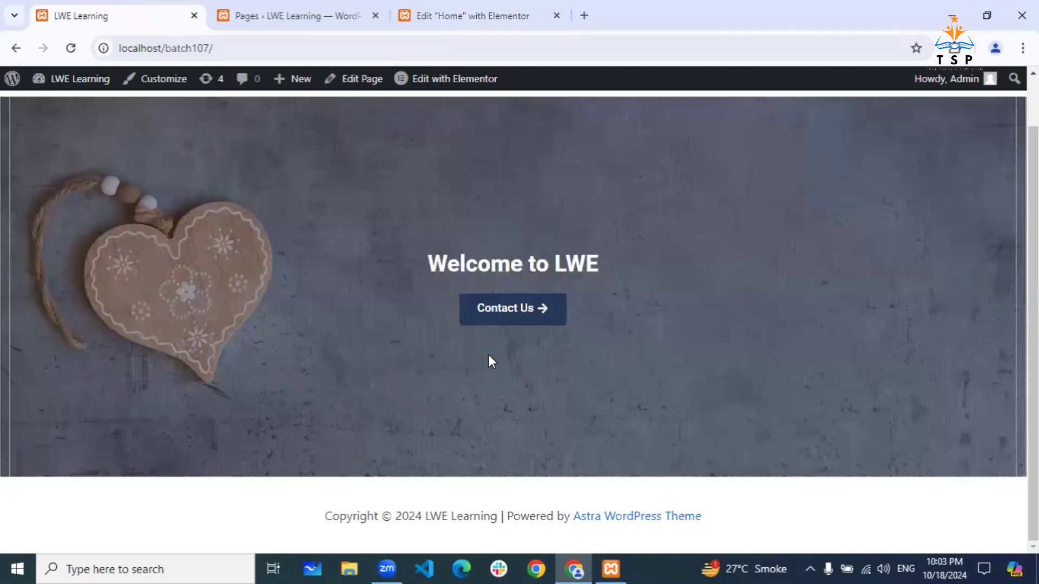
pyautogui.scroll(1, 489, 355)
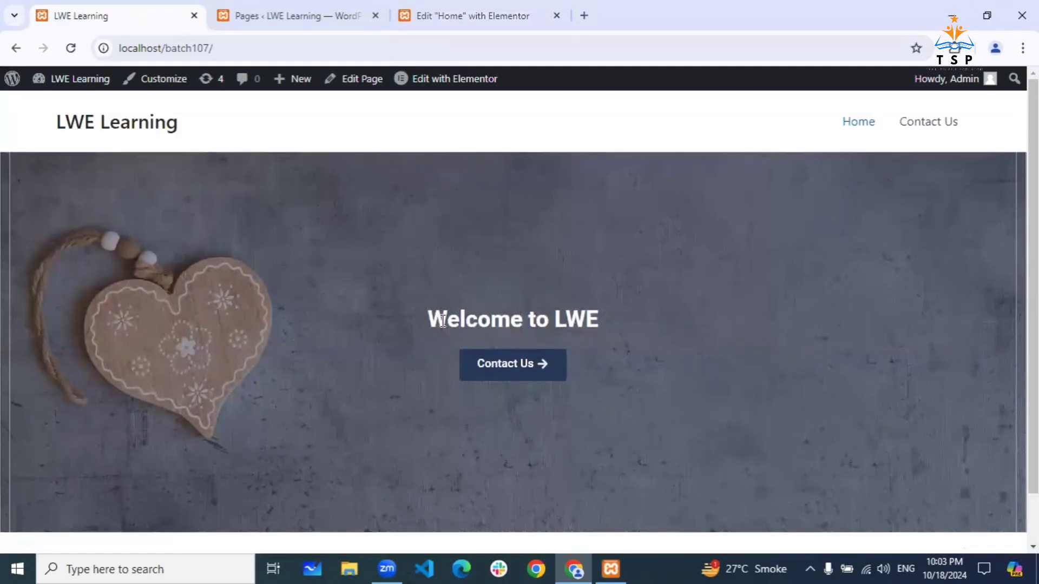
pyautogui.scroll(-1, 606, 338)
pyautogui.scroll(1, 606, 333)
pyautogui.click(507, 368)
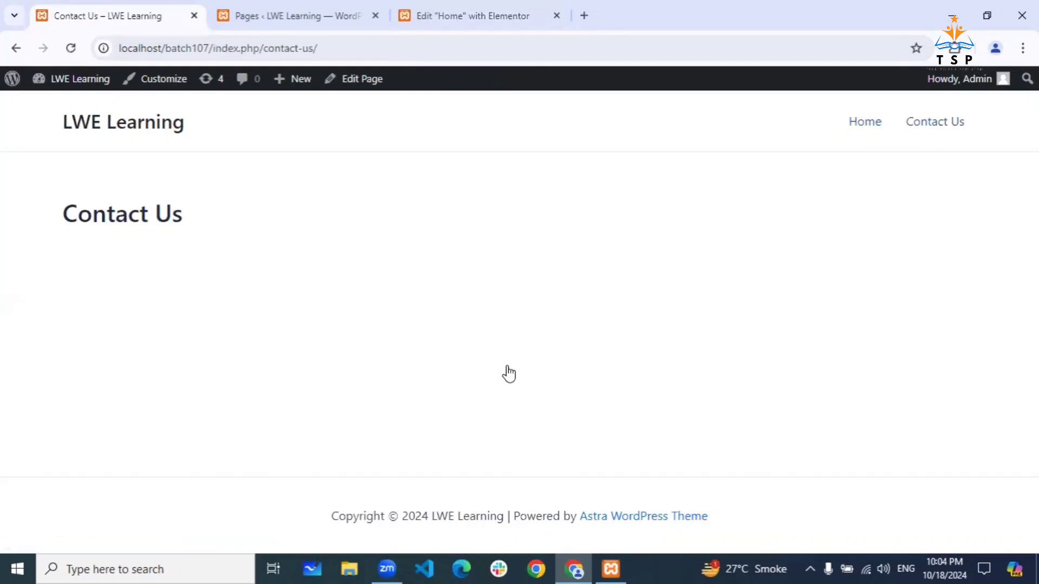
pyautogui.click(87, 113)
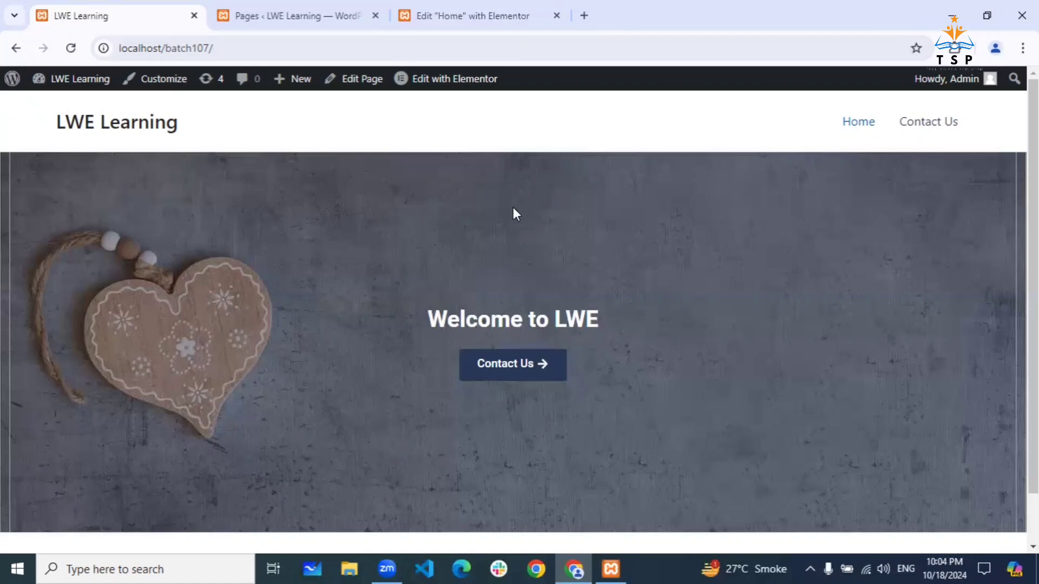
pyautogui.scroll(-1, 723, 284)
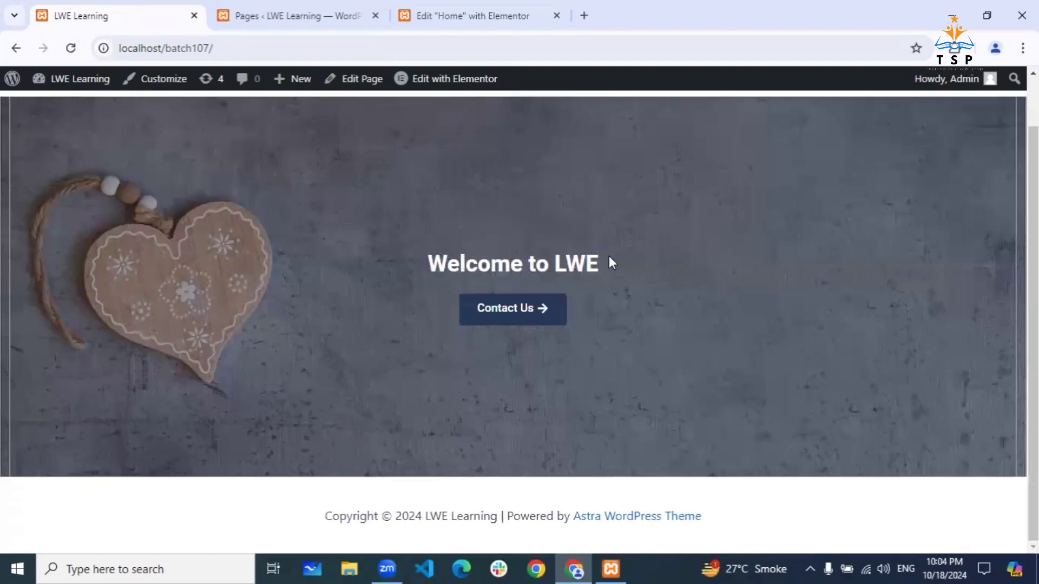
pyautogui.scroll(1, 609, 255)
pyautogui.scroll(-1, 610, 249)
pyautogui.scroll(2, 936, 413)
pyautogui.scroll(-2, 937, 412)
pyautogui.scroll(1, 936, 413)
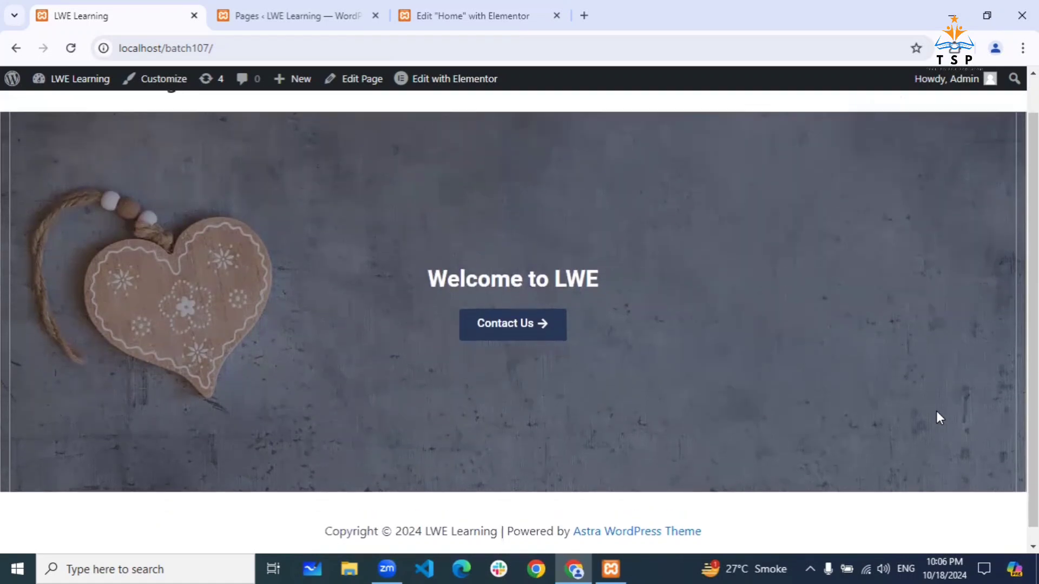
pyautogui.scroll(1, 940, 418)
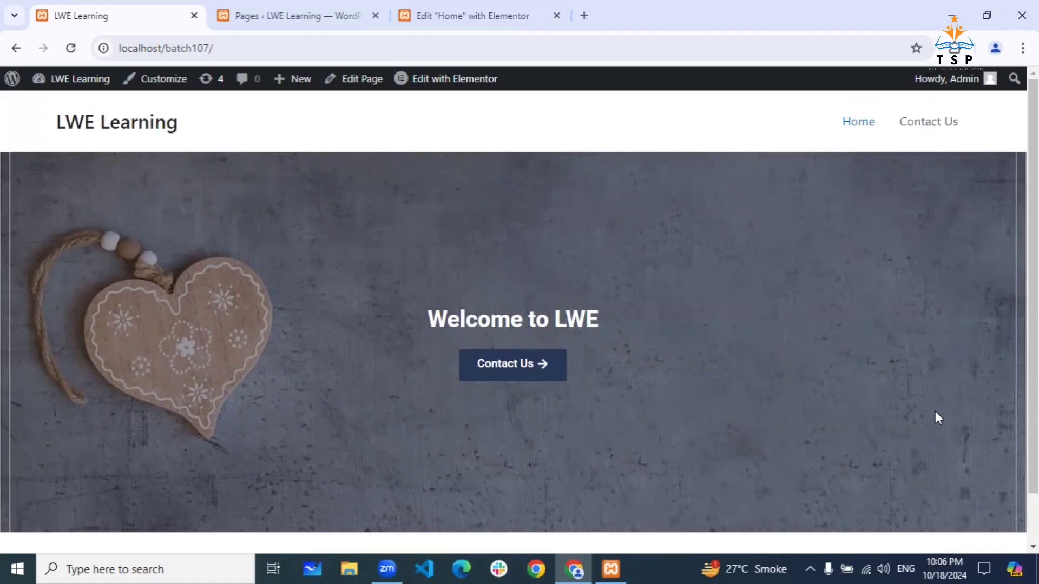
# Return to the Elementor editor and look through the available Basic and Pro widgets
pyautogui.click(480, 12)
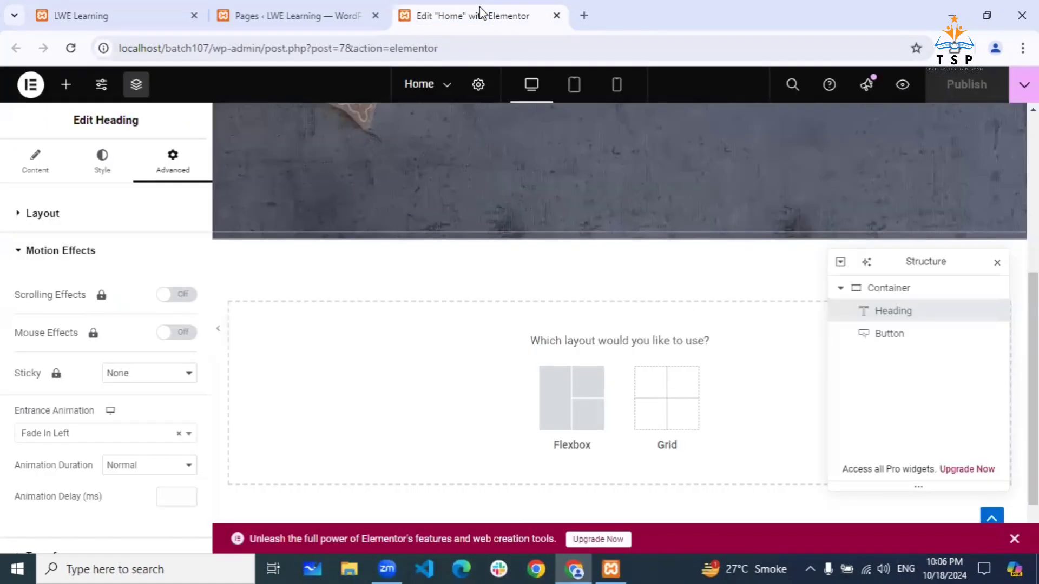
pyautogui.click(66, 91)
pyautogui.scroll(-7, 89, 320)
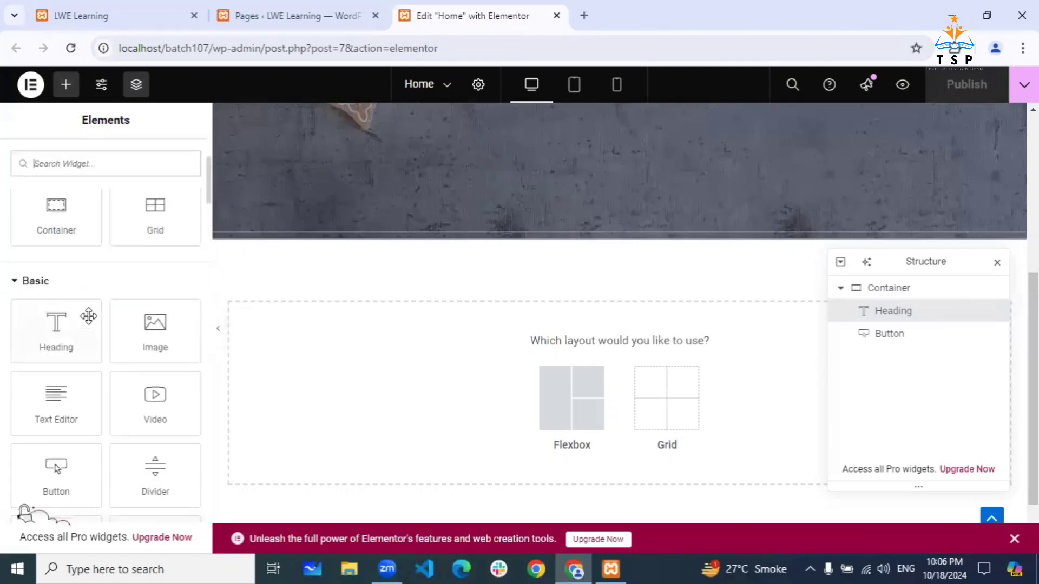
pyautogui.scroll(-1, 91, 318)
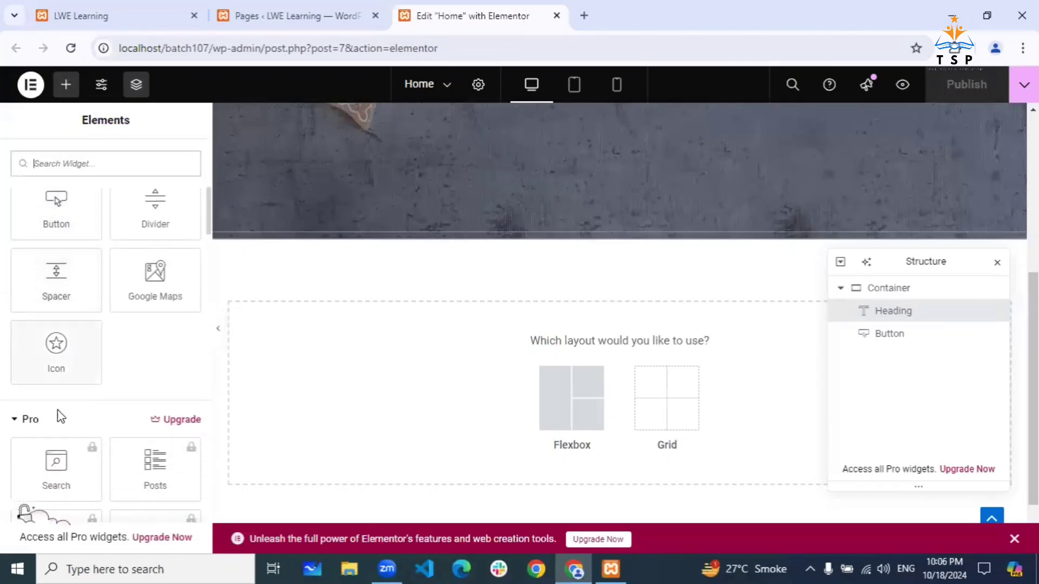
pyautogui.scroll(-2, 56, 430)
pyautogui.scroll(-2, 54, 422)
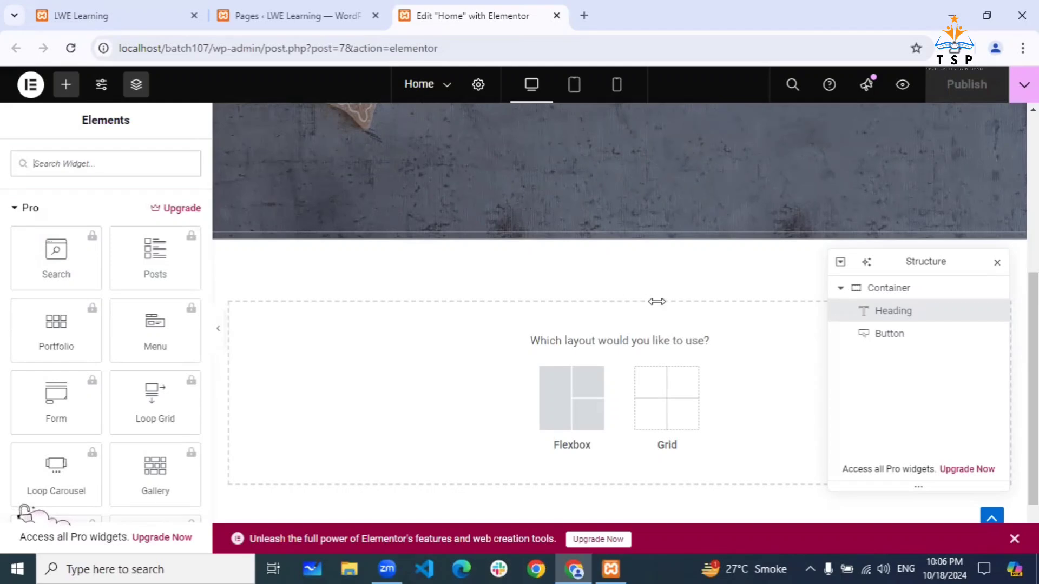
pyautogui.scroll(5, 656, 302)
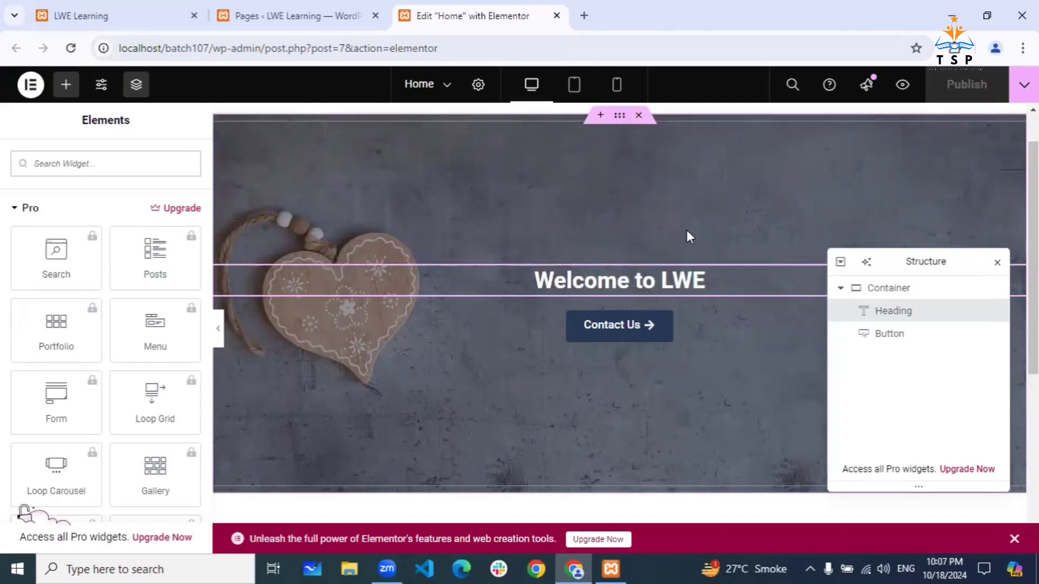
pyautogui.scroll(-6, 687, 230)
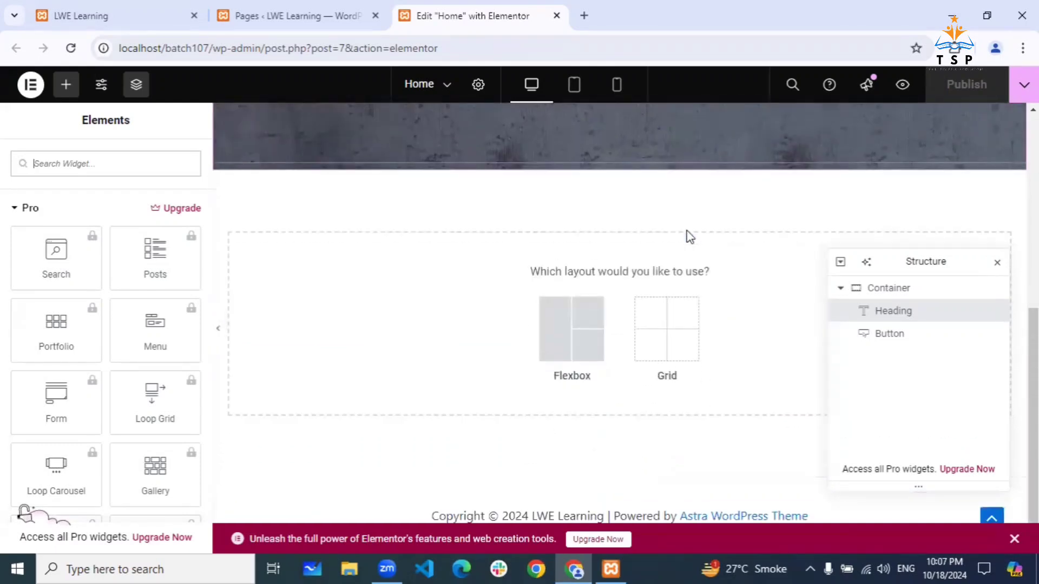
pyautogui.scroll(3, 687, 229)
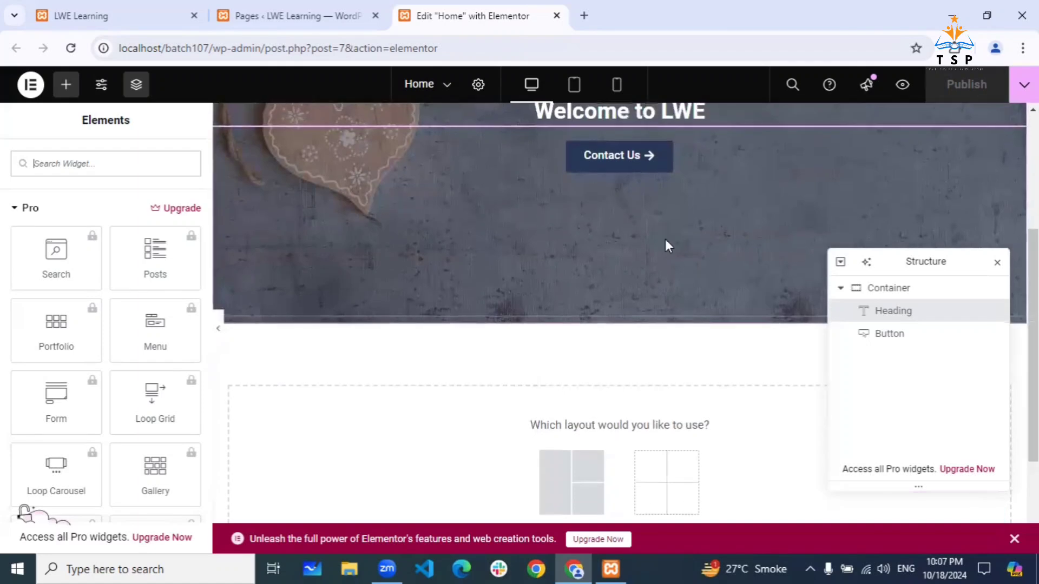
pyautogui.scroll(1, 511, 303)
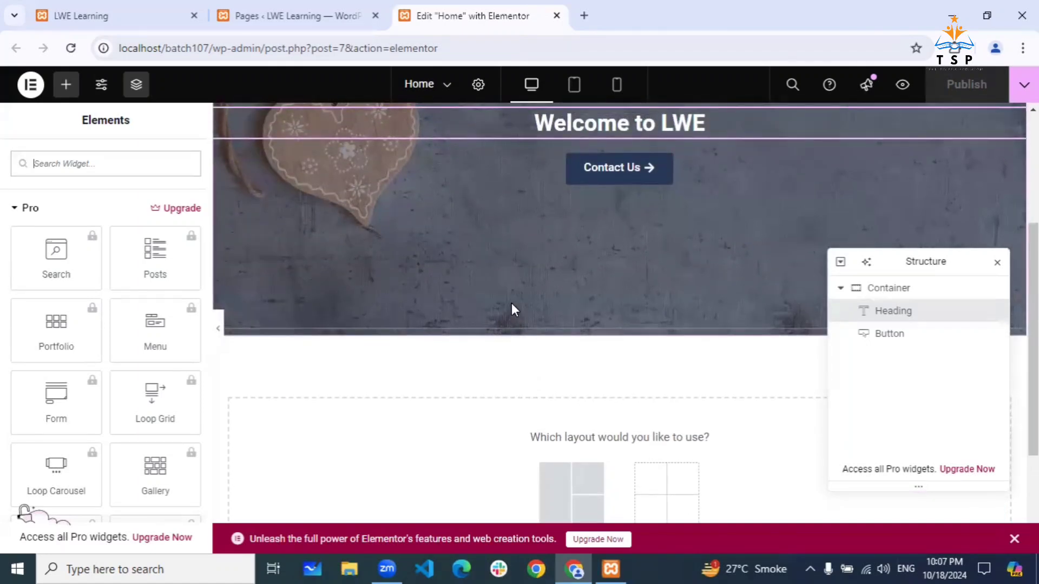
# Check the WordPress Pages list and return to the Elementor editor for the Home page
pyautogui.click(298, 10)
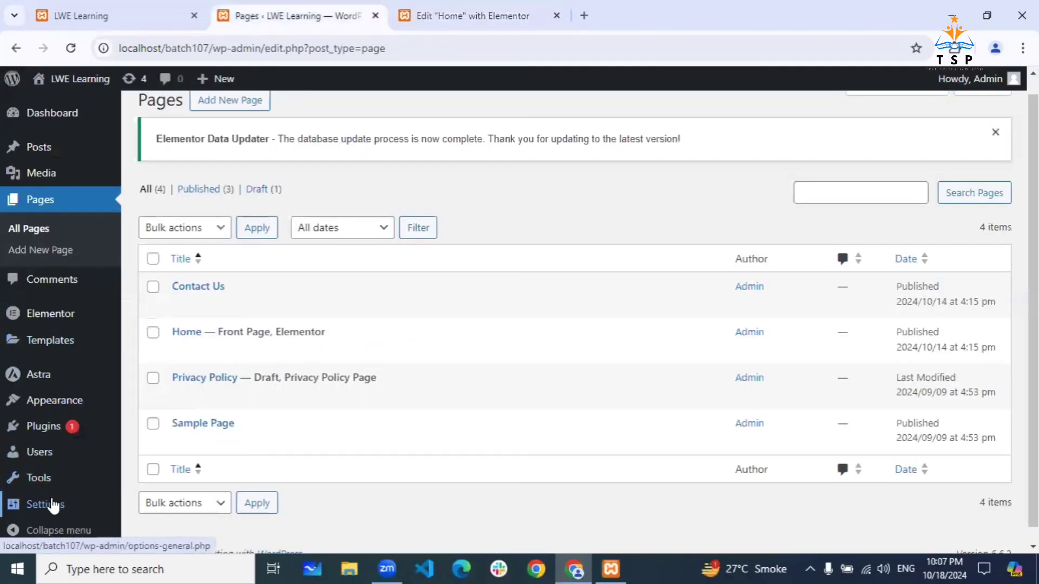
pyautogui.moveTo(48, 504)
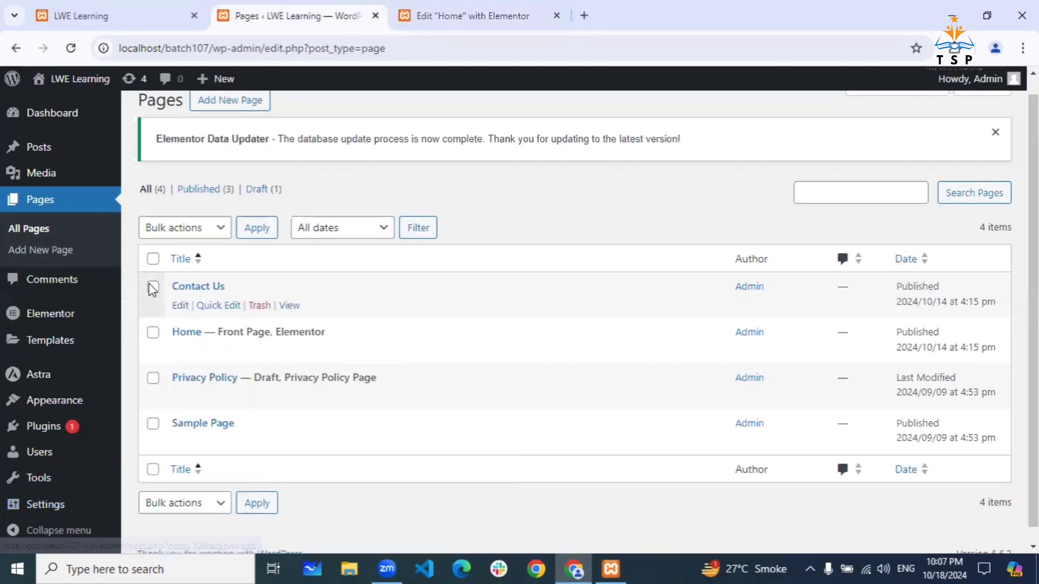
pyautogui.click(483, 12)
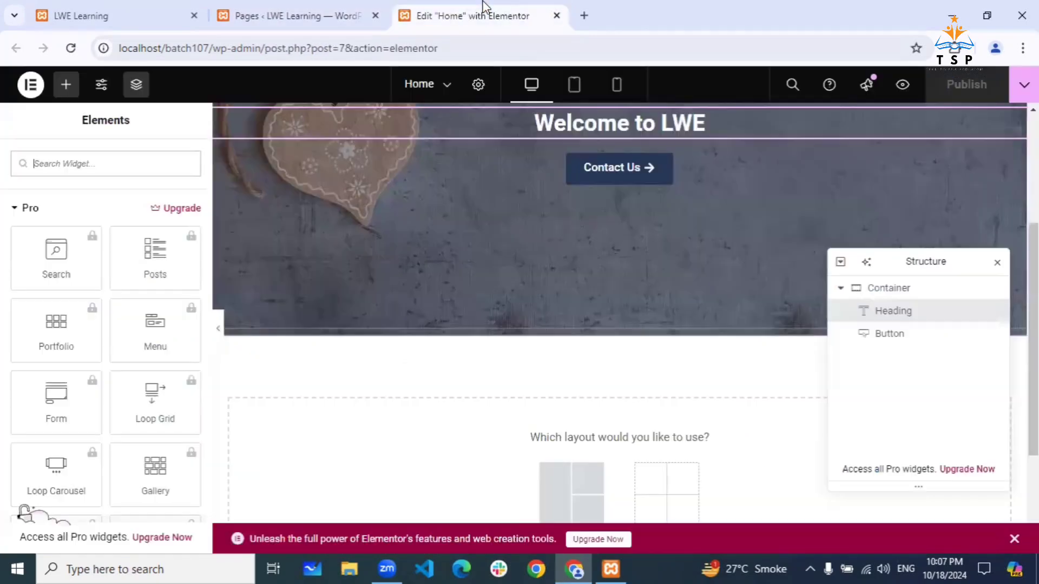
# Look over the hero section and the new container's layout choices below it on the Home page canvas
pyautogui.scroll(-3, 461, 299)
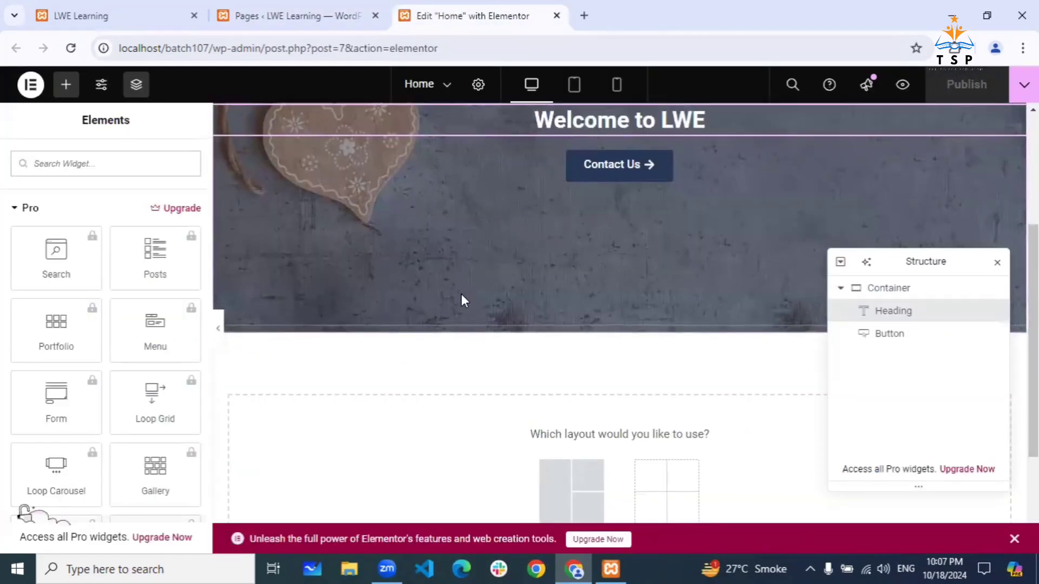
pyautogui.scroll(5, 462, 299)
pyautogui.scroll(-5, 461, 294)
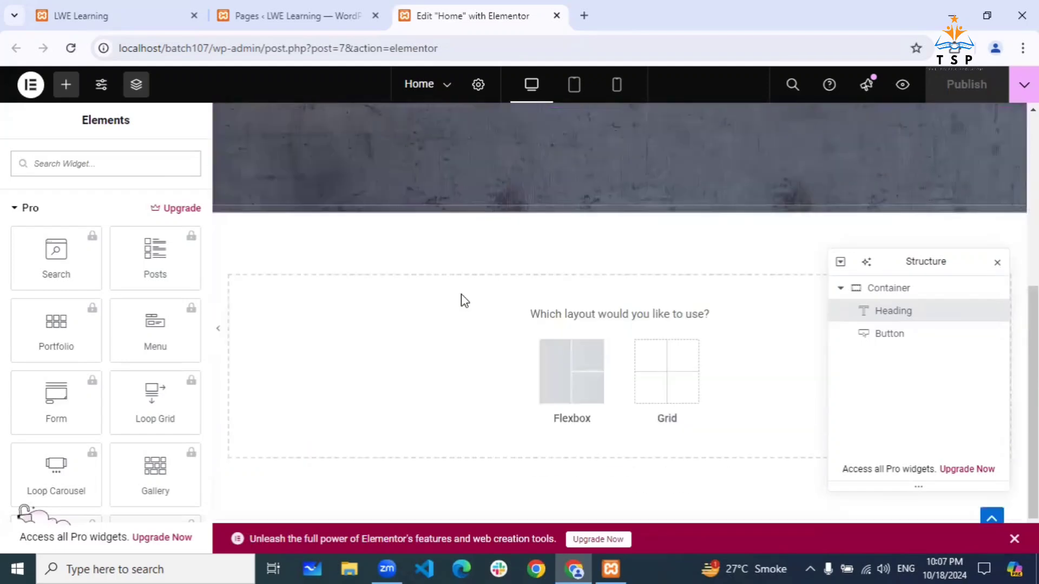
pyautogui.scroll(3, 462, 299)
pyautogui.scroll(-3, 496, 340)
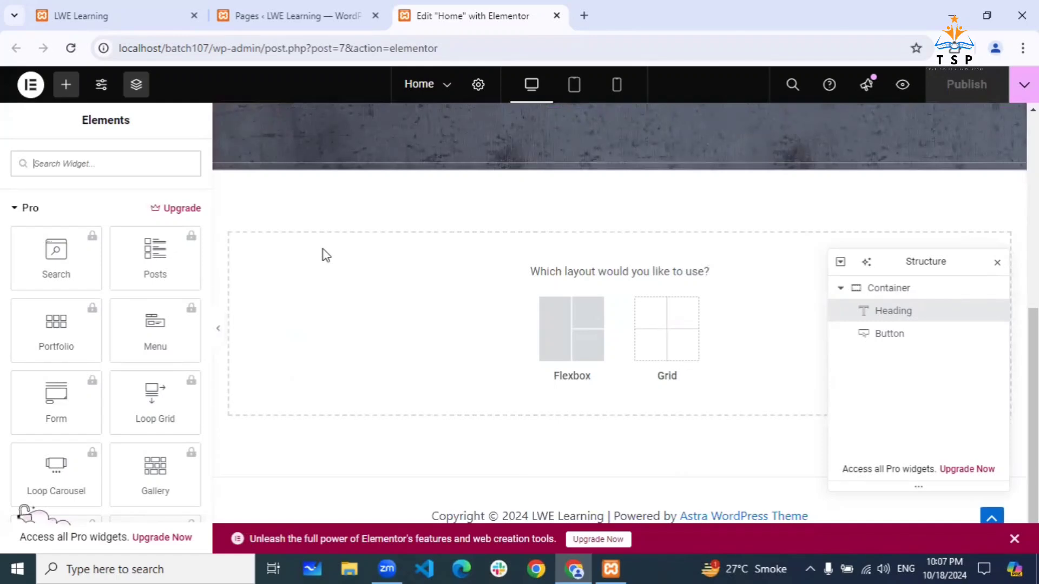
pyautogui.scroll(2, 487, 219)
pyautogui.scroll(2, 487, 219)
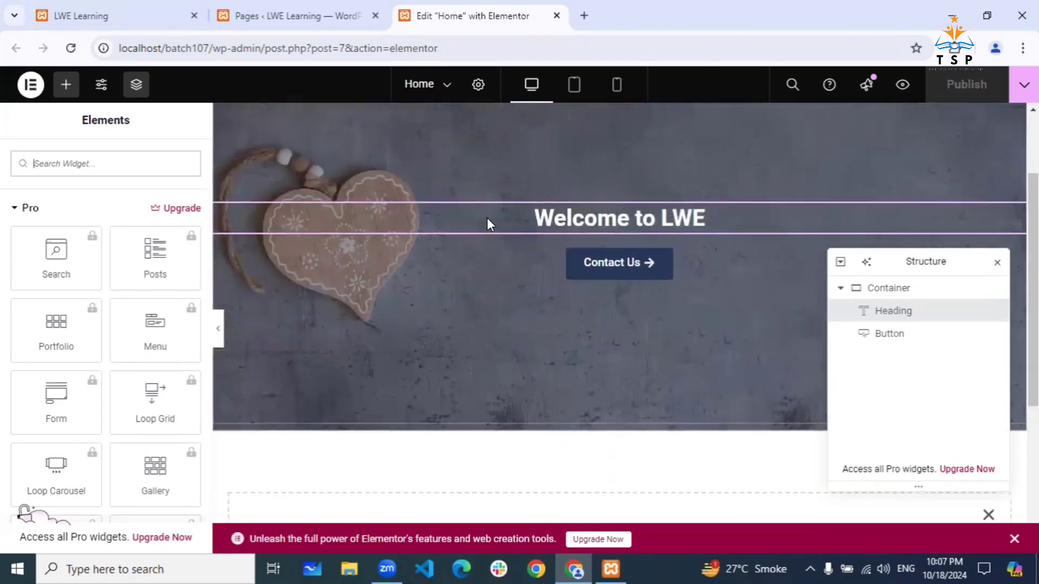
pyautogui.scroll(-4, 487, 218)
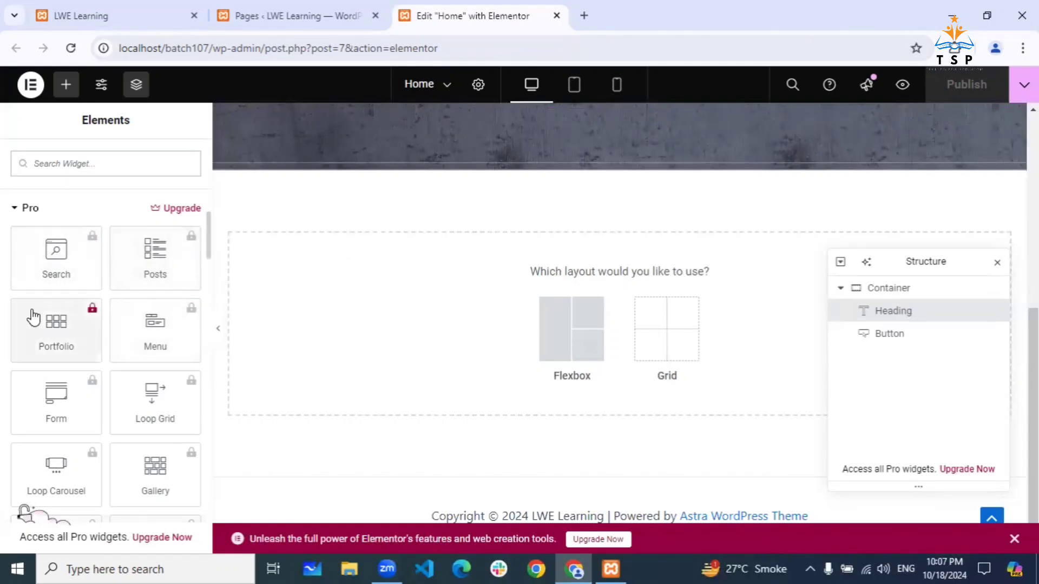
# Look through the whole widget list, covering the locked Pro widgets and the General, Link In Bio, WooCommerce and WordPress categories
pyautogui.scroll(-4, 84, 427)
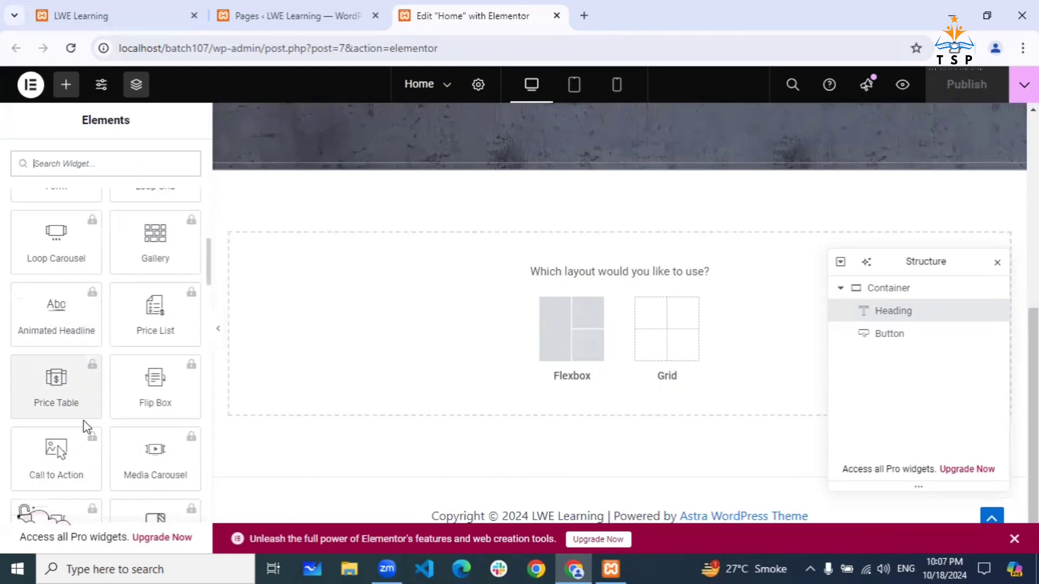
pyautogui.scroll(-7, 84, 427)
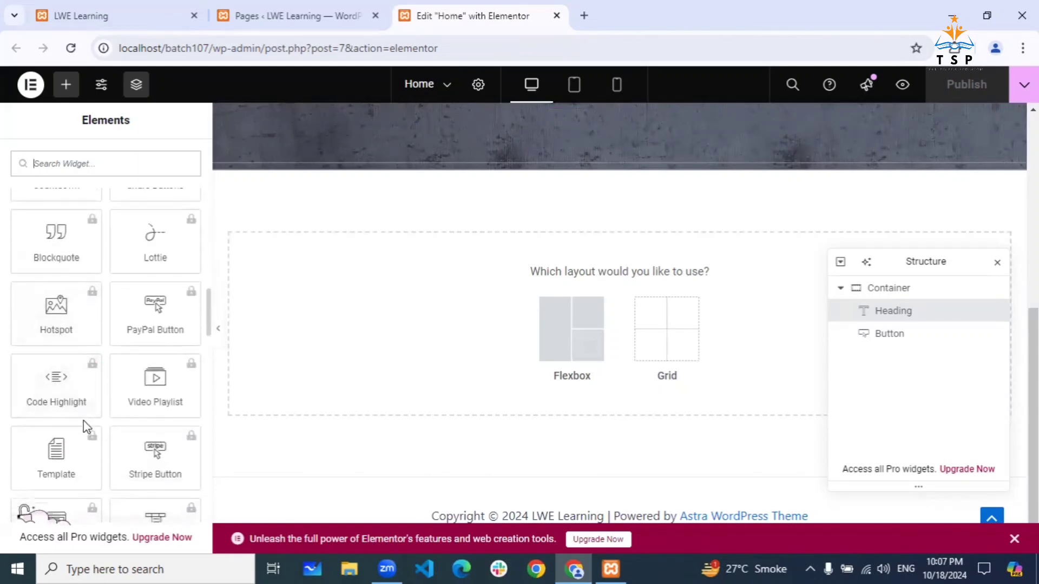
pyautogui.scroll(-6, 84, 427)
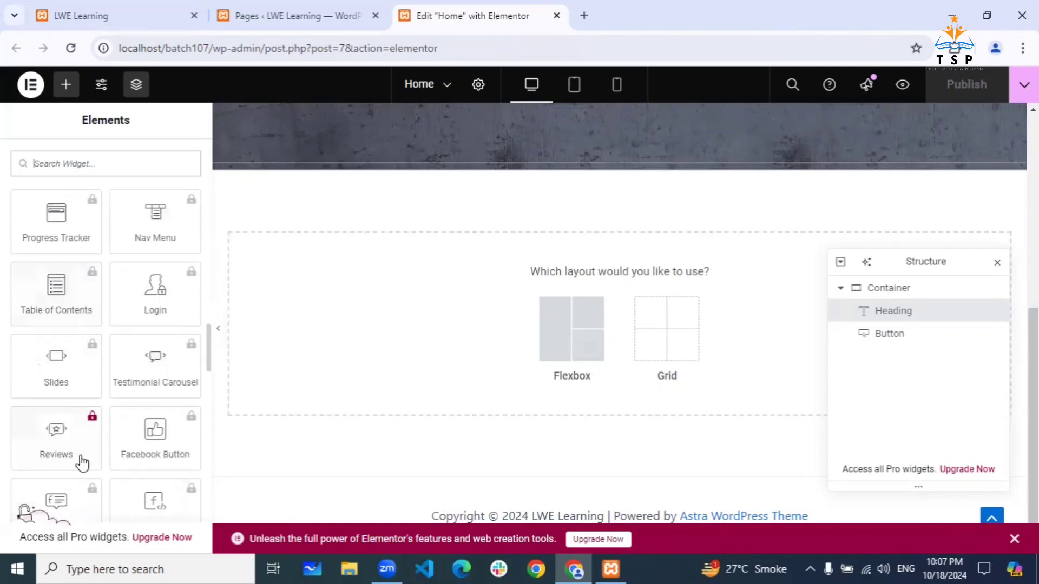
pyautogui.scroll(-5, 81, 460)
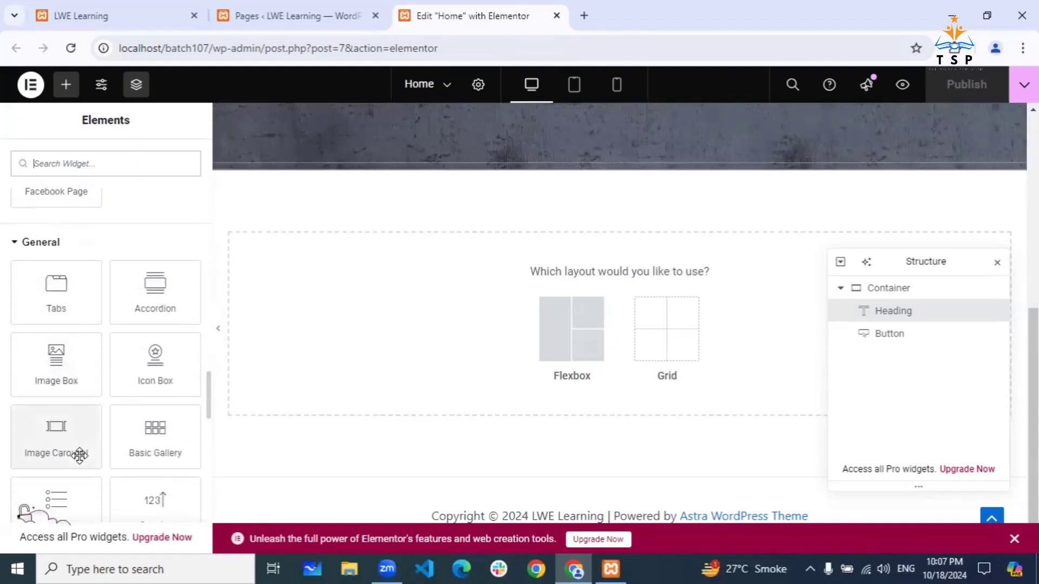
pyautogui.scroll(-10, 80, 457)
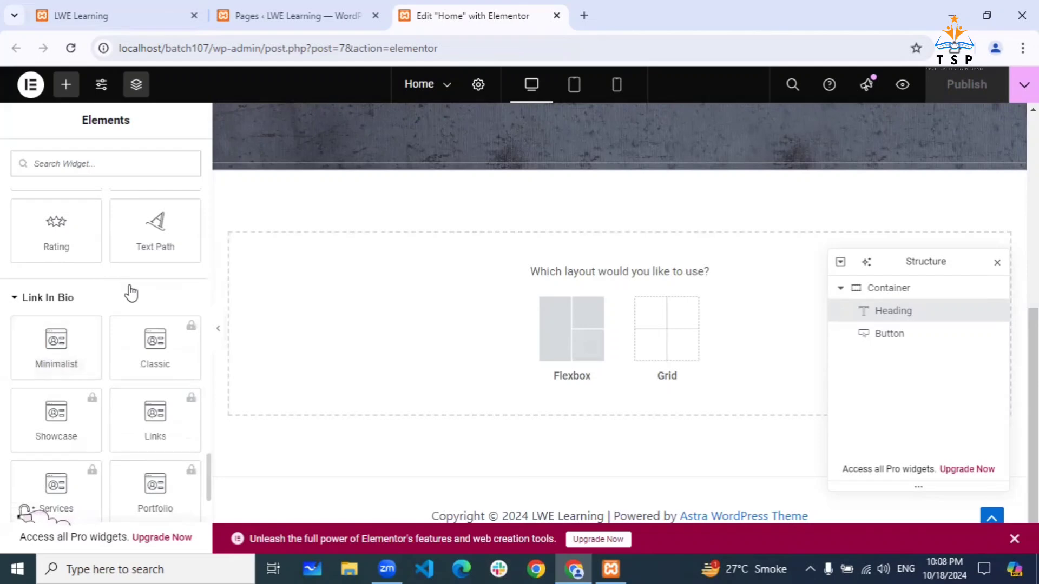
pyautogui.scroll(-4, 130, 293)
pyautogui.scroll(-5, 131, 293)
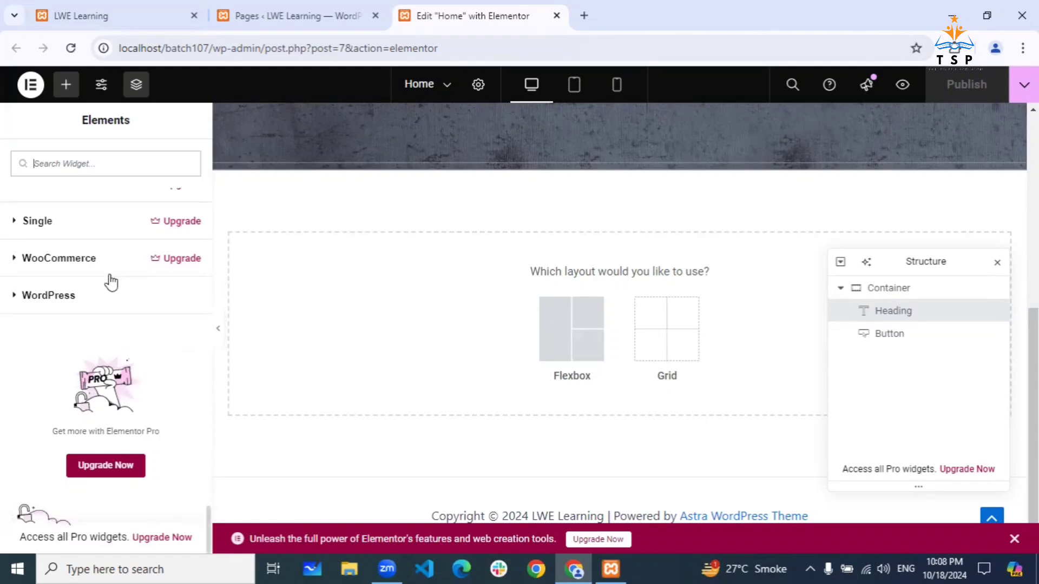
pyautogui.scroll(7, 109, 281)
pyautogui.scroll(10, 108, 281)
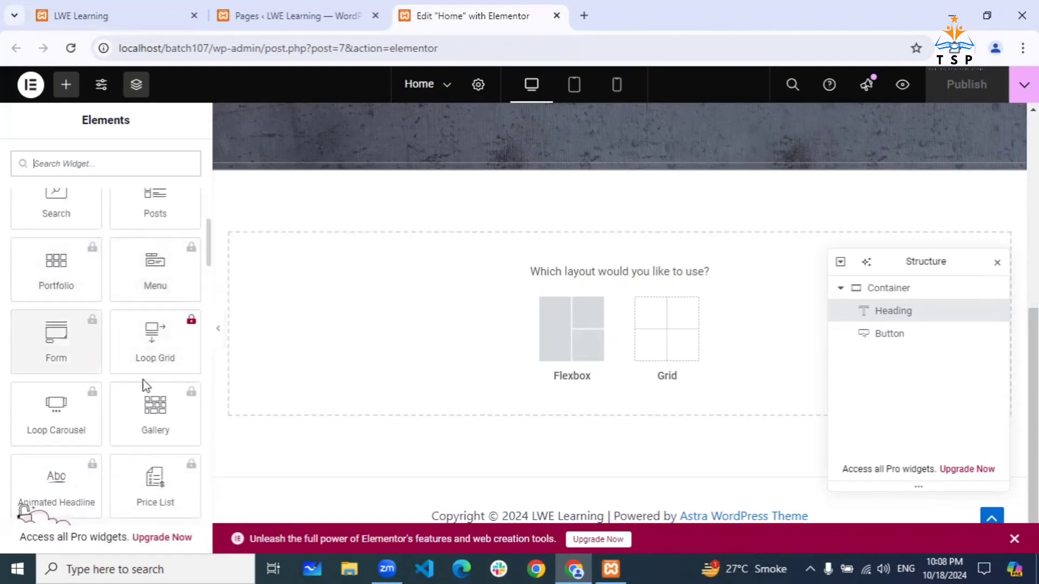
pyautogui.scroll(-5, 81, 479)
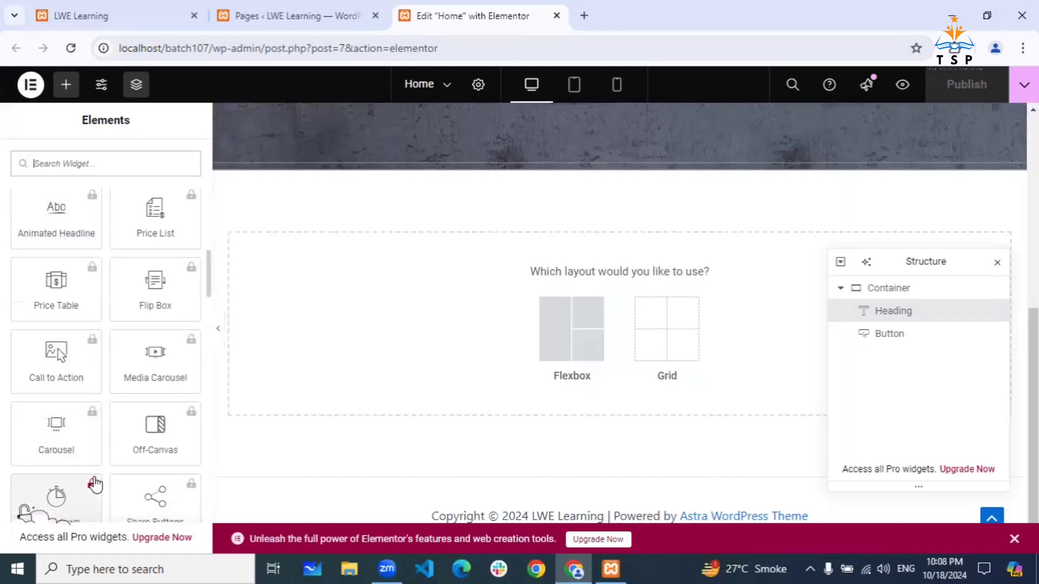
pyautogui.scroll(-5, 96, 485)
pyautogui.scroll(10, 95, 485)
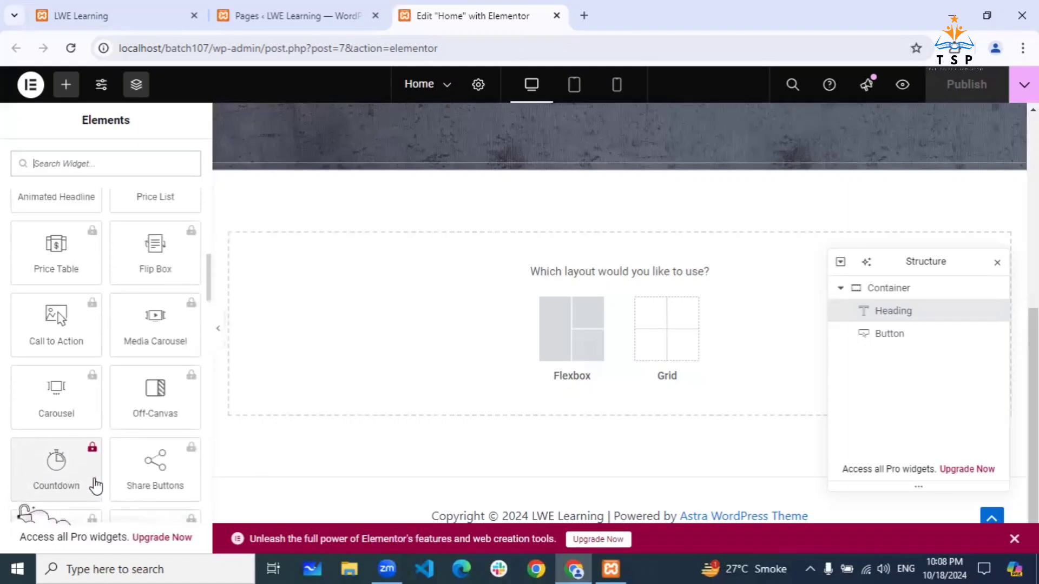
pyautogui.scroll(3, 96, 486)
pyautogui.scroll(4, 93, 478)
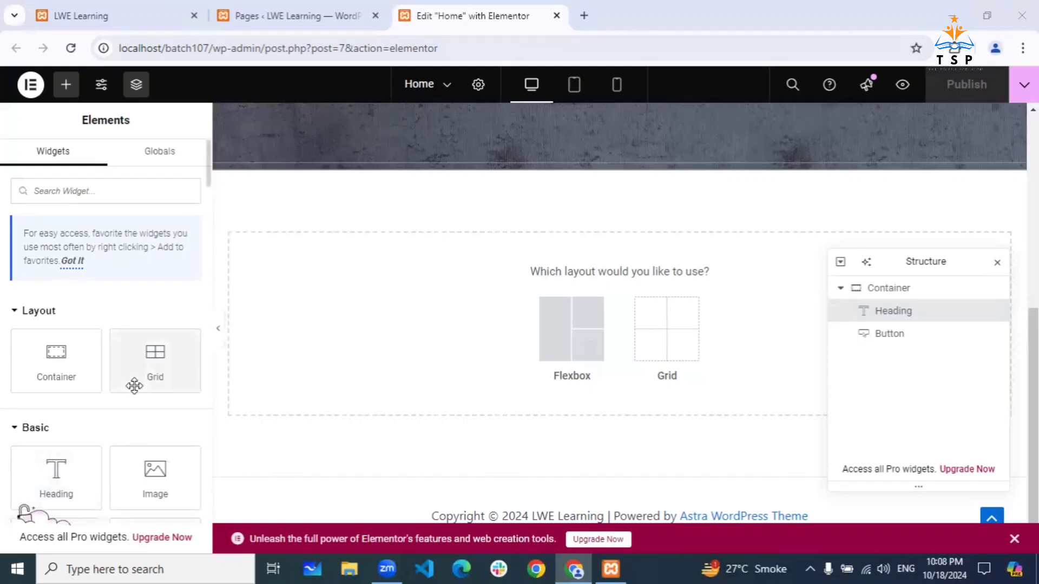
pyautogui.scroll(-5, 133, 384)
pyautogui.scroll(-4, 133, 385)
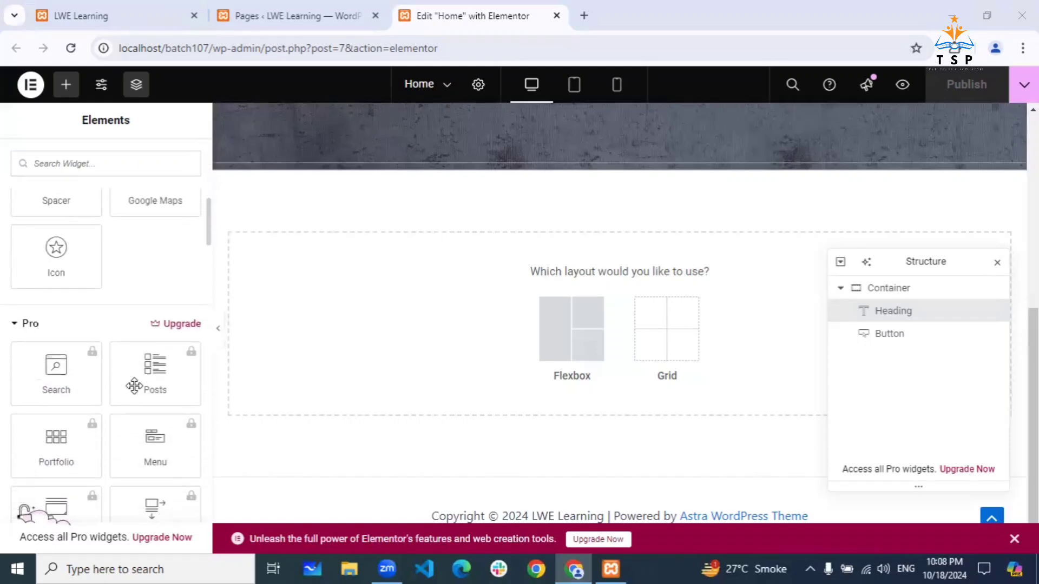
# Check the installed plugins in the WordPress admin and return to the Elementor editor to look at the Pro widgets
pyautogui.click(312, 18)
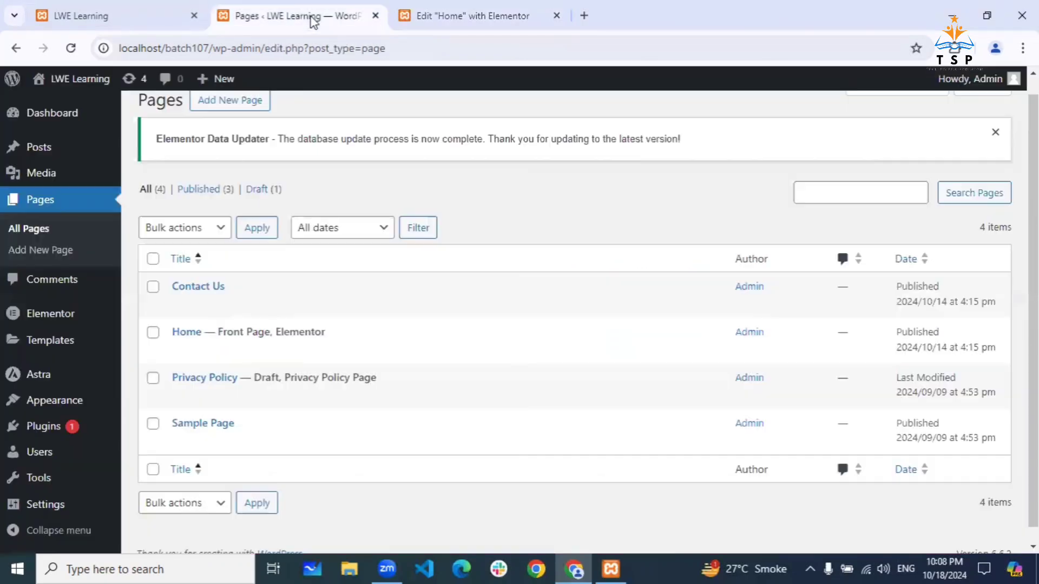
pyautogui.click(47, 430)
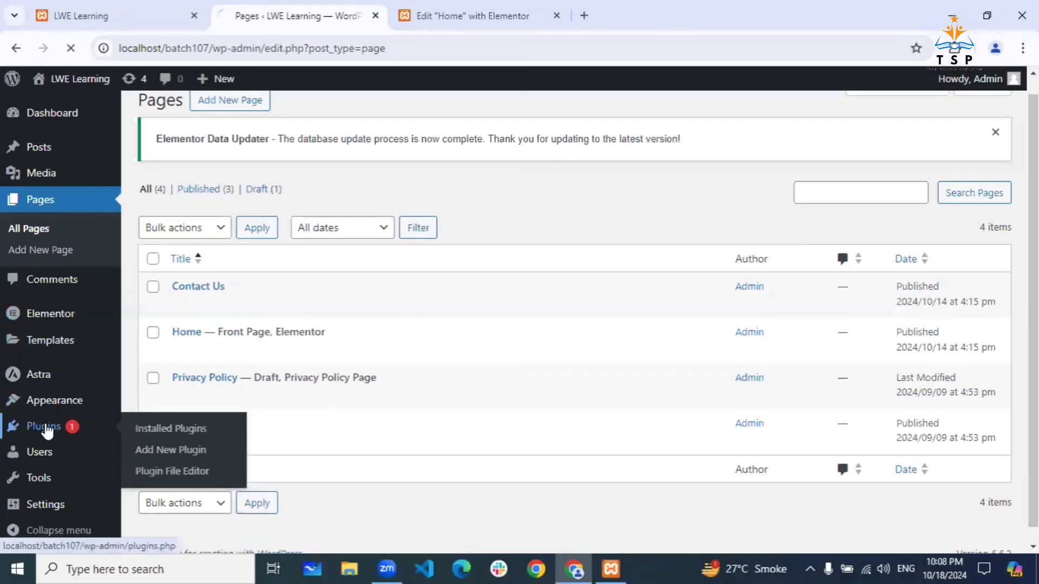
pyautogui.scroll(-3, 465, 284)
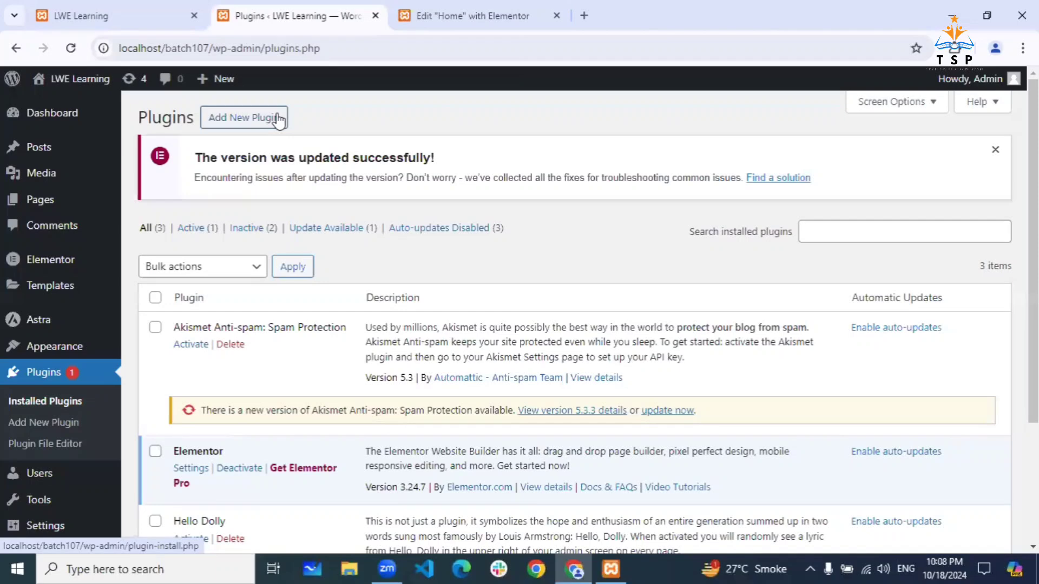
pyautogui.hotkey('ctrl', 'Tab')
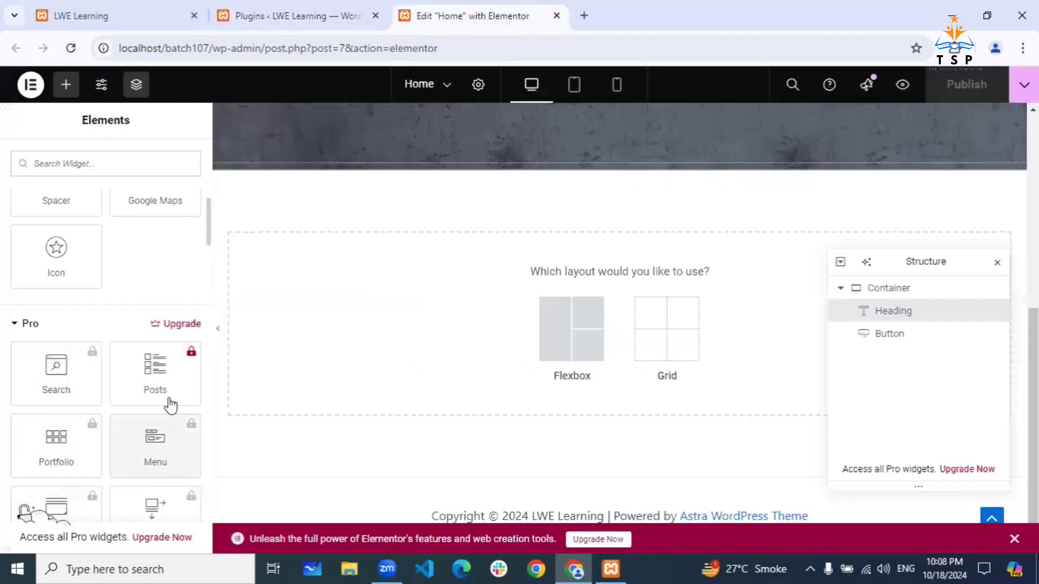
pyautogui.scroll(-5, 106, 444)
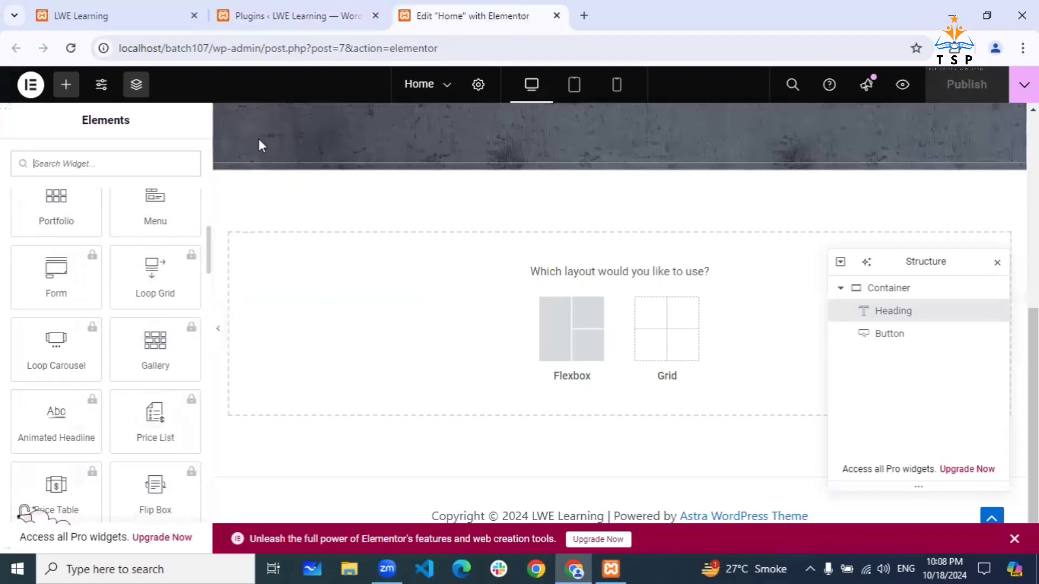
# Switch to the WordPress admin, open the page for adding new plugins and look over the featured ones
pyautogui.click(297, 8)
pyautogui.click(266, 123)
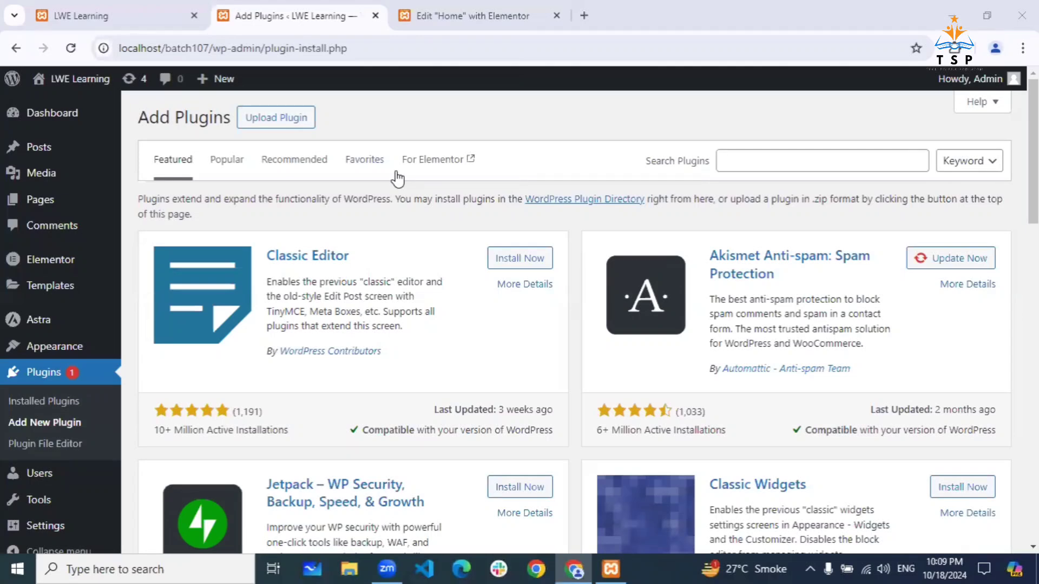
pyautogui.scroll(-2, 116, 395)
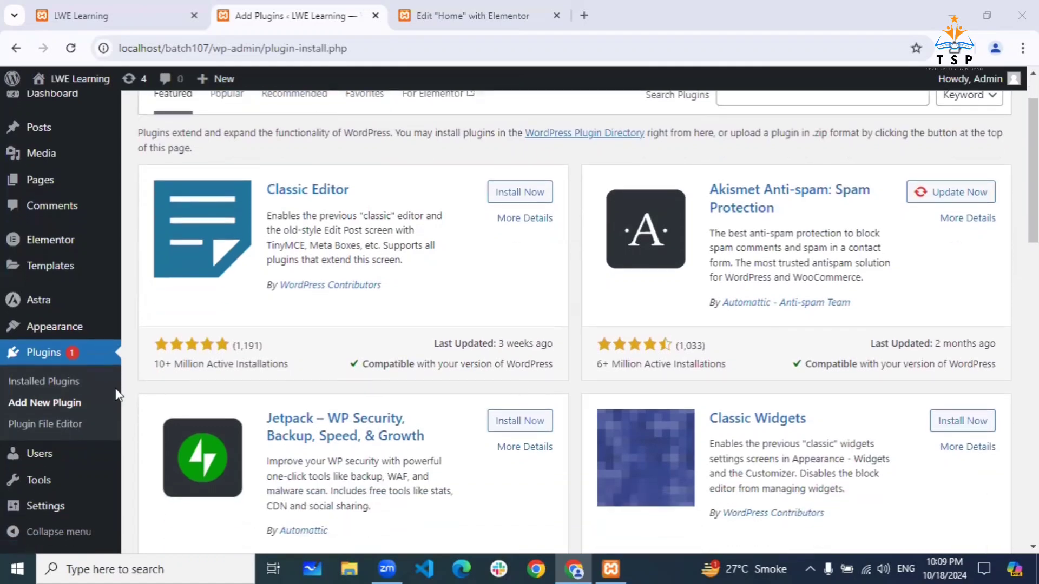
pyautogui.scroll(2, 117, 396)
# Search the plugin directory for "elementor addons"
pyautogui.click(777, 156)
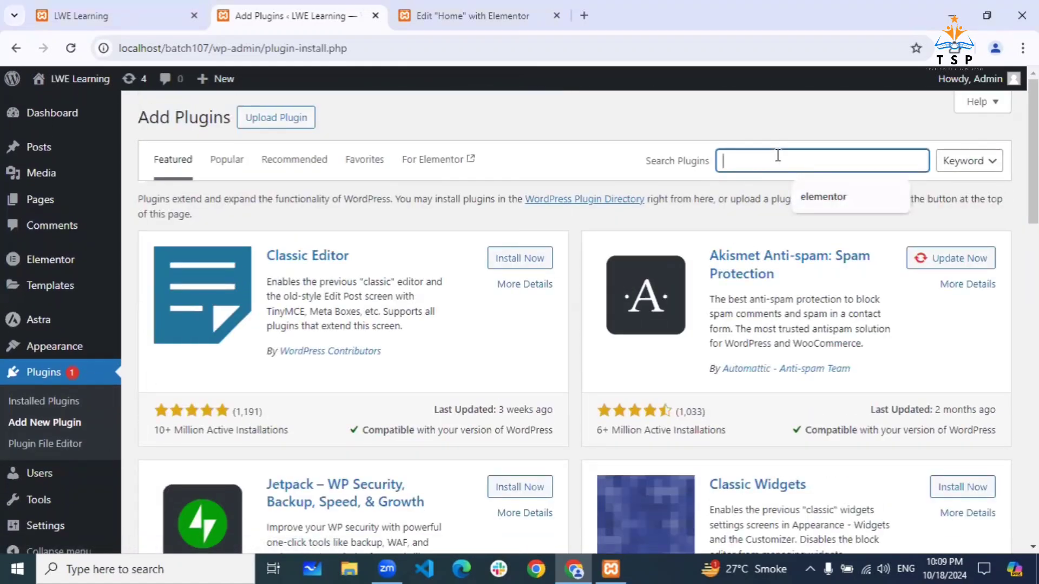
pyautogui.write('el')
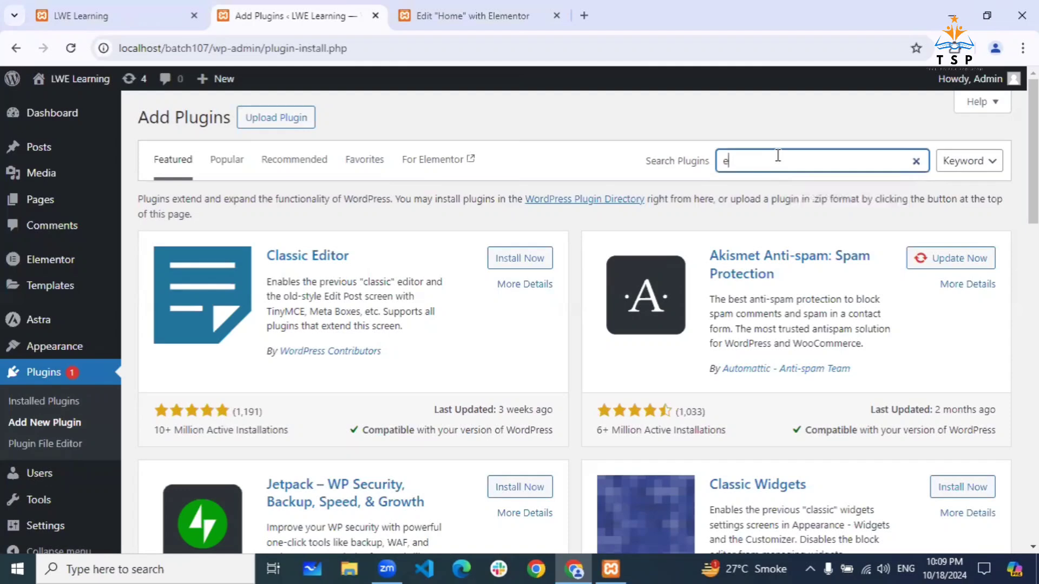
pyautogui.write('e')
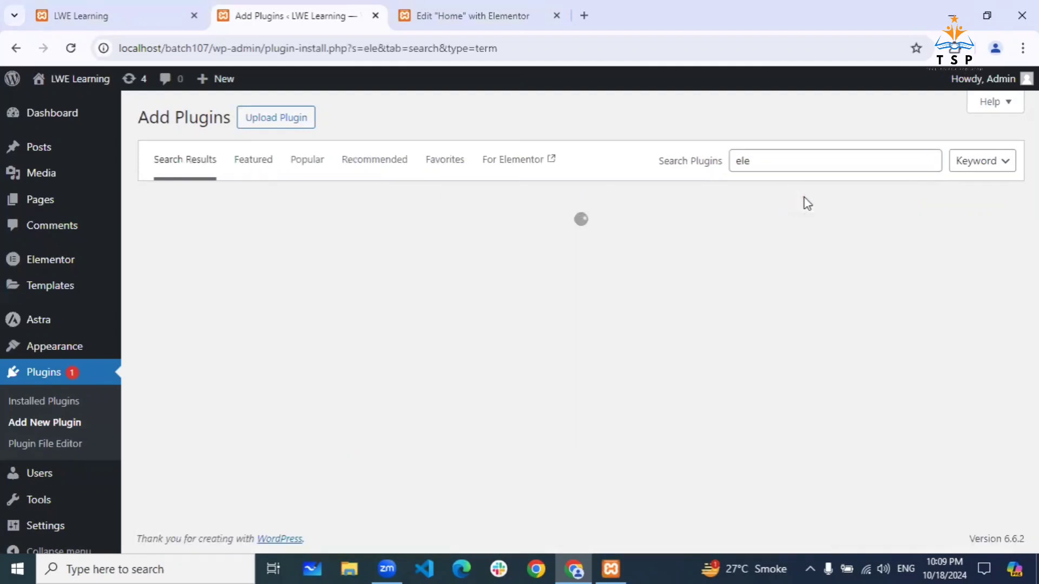
pyautogui.click(812, 171)
pyautogui.write('mentor')
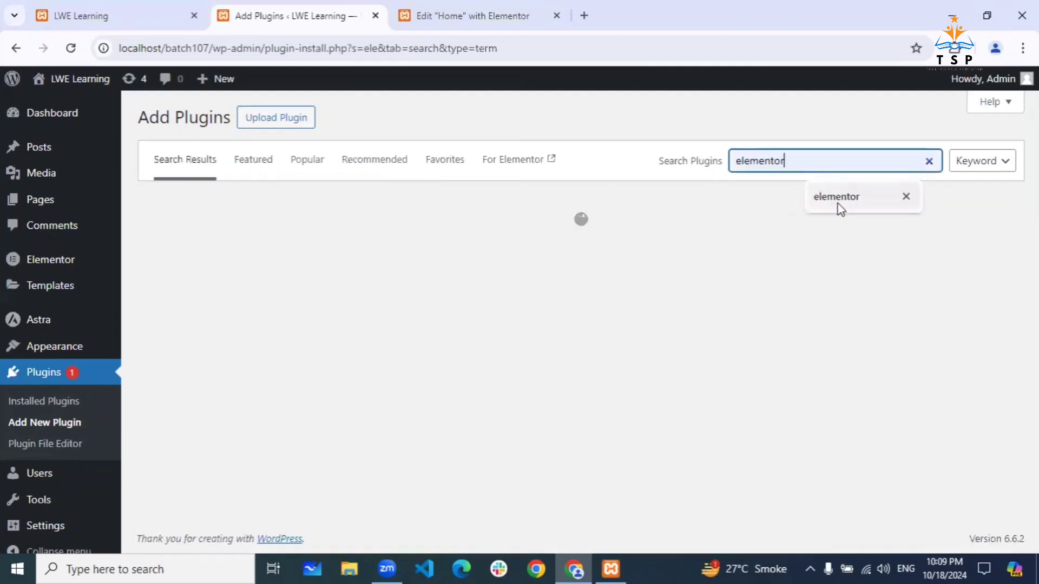
pyautogui.click(837, 203)
pyautogui.write('addo')
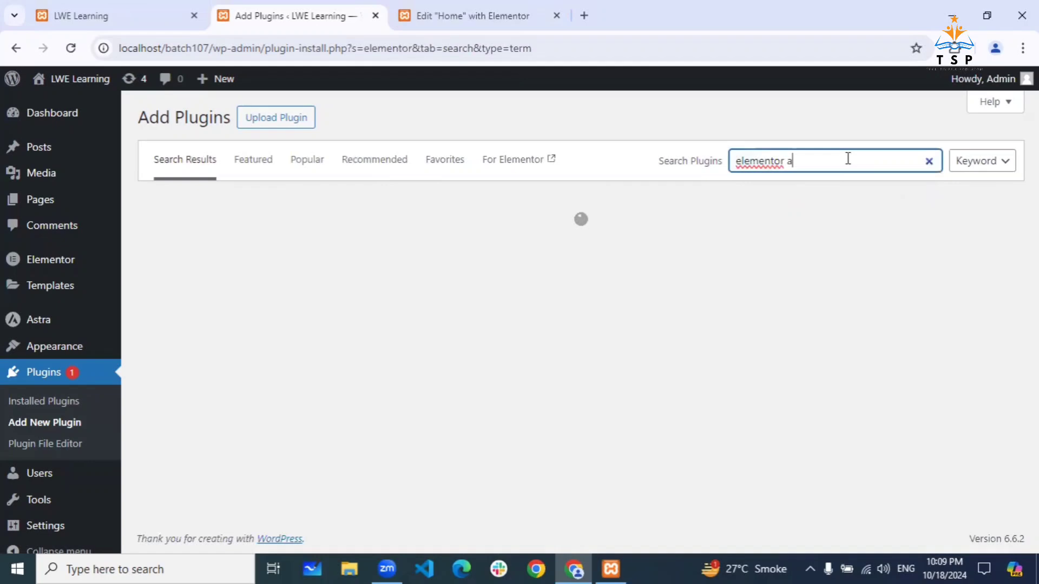
pyautogui.write('ns')
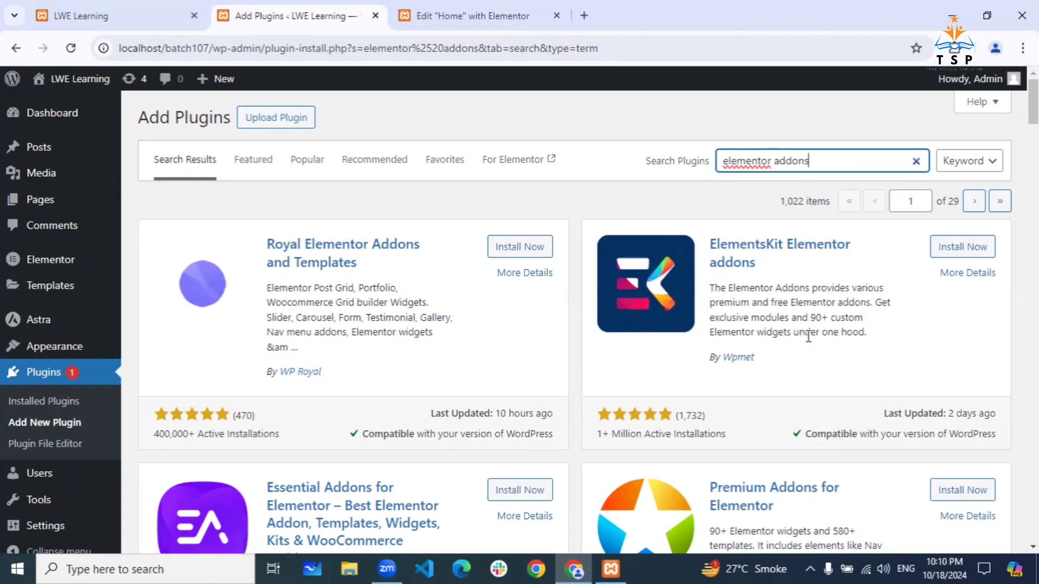
# Examine the ElementsKit addon's description among the results and compare it with the locked Pro widgets in the Elementor editor
pyautogui.scroll(-2, 833, 335)
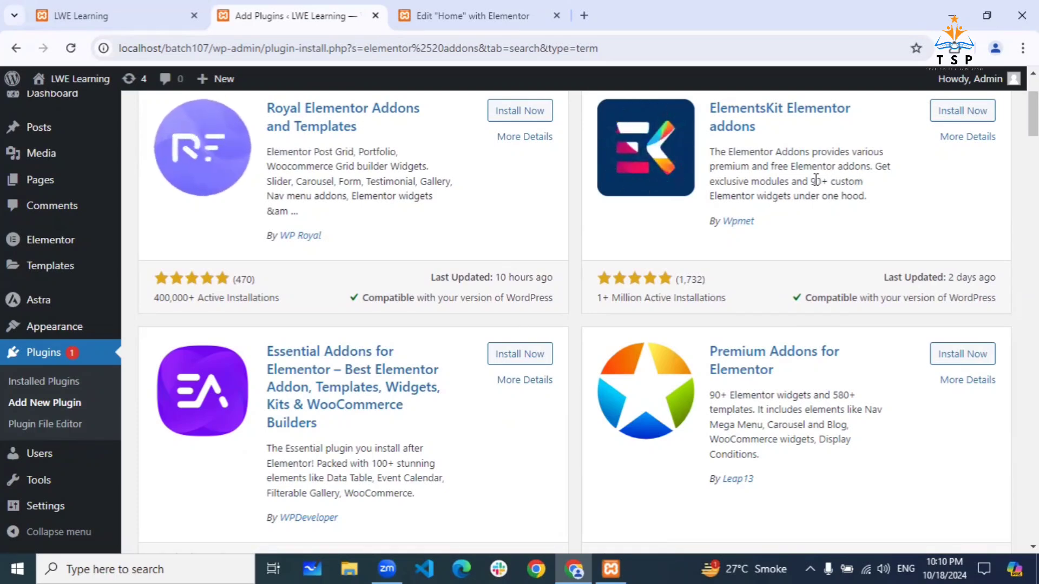
pyautogui.moveTo(811, 181); pyautogui.dragTo(863, 180)
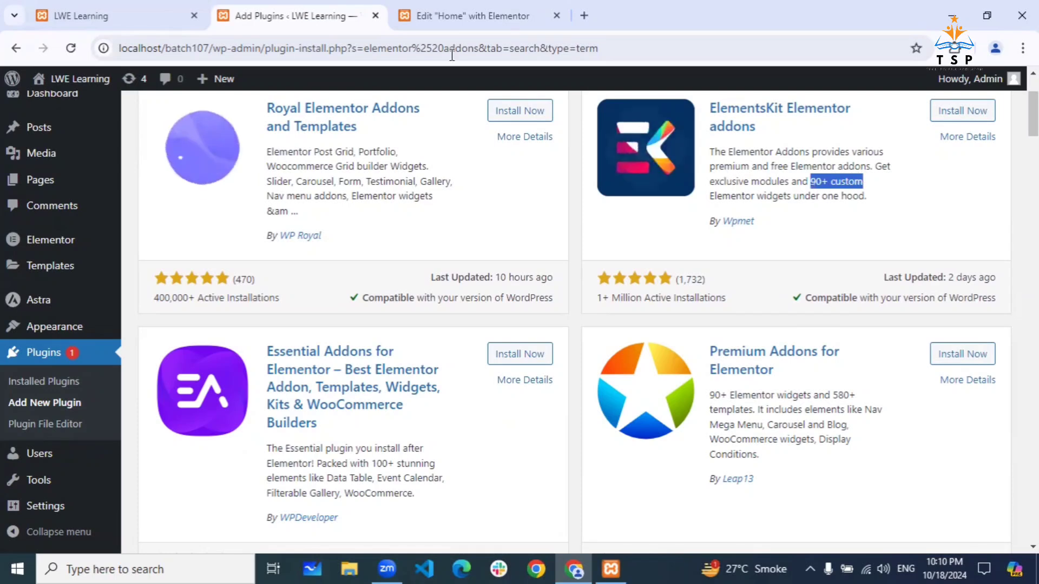
pyautogui.click(476, 19)
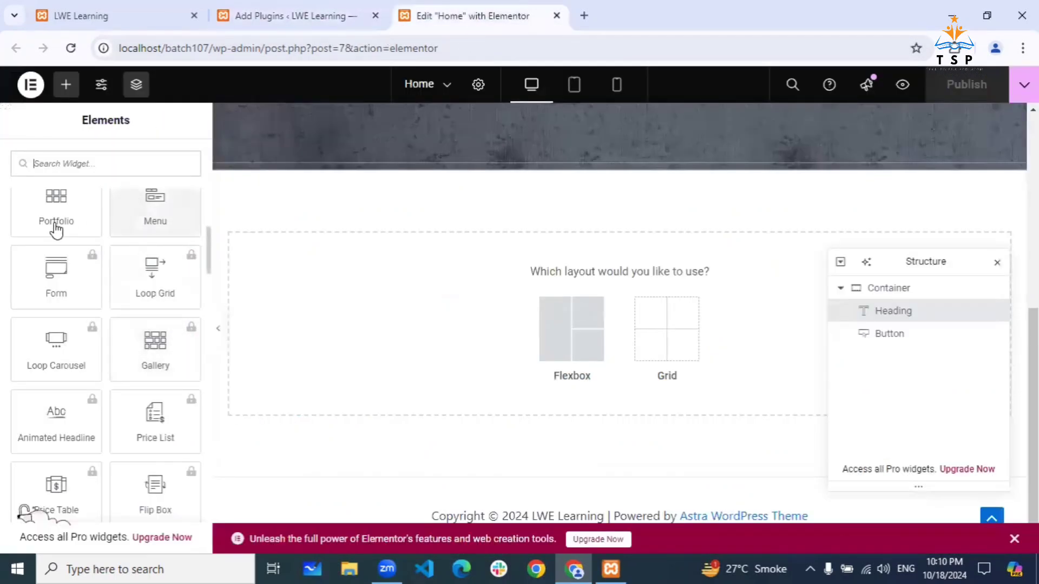
pyautogui.scroll(-10, 123, 401)
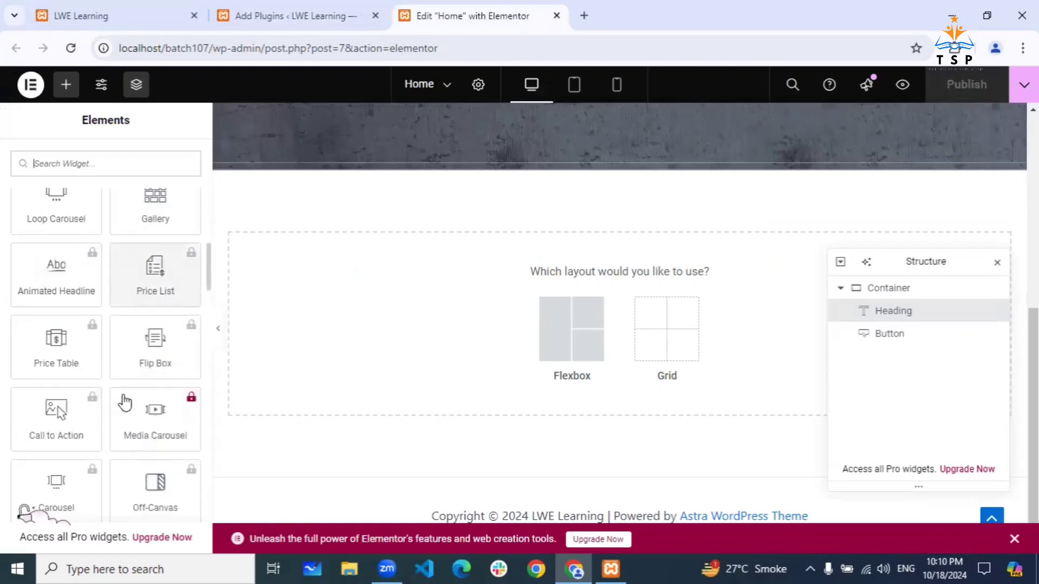
pyautogui.scroll(-6, 124, 402)
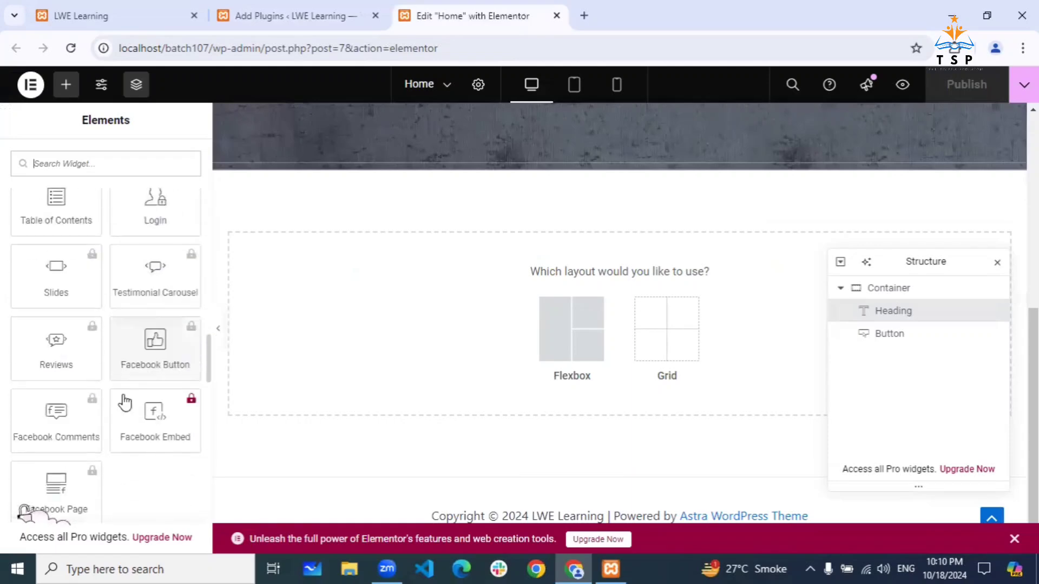
pyautogui.click(347, 16)
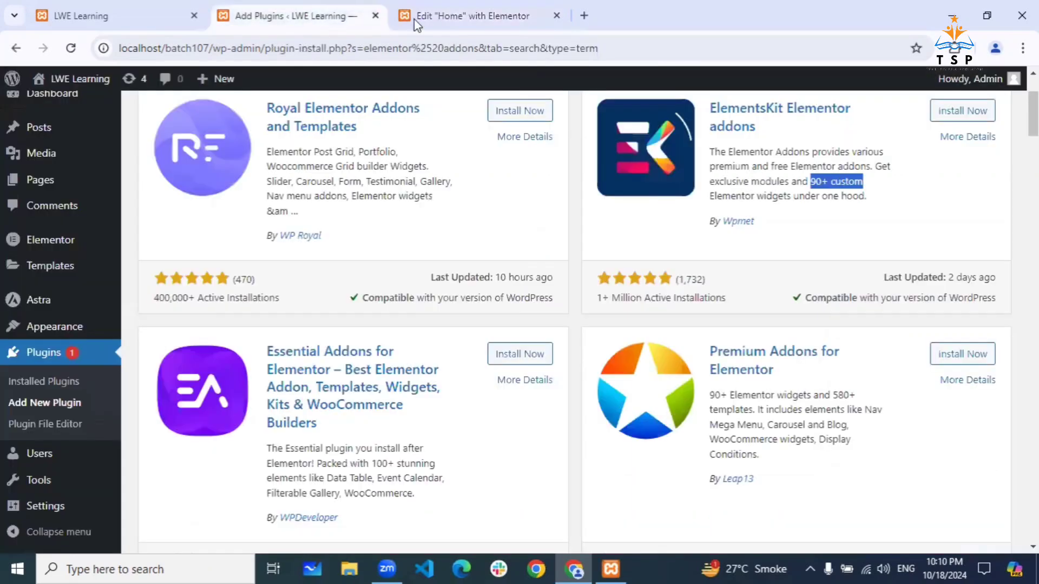
# Install the ElementsKit Elementor addons plugin and read the Essential Addons for Elementor description in the search results
pyautogui.click(974, 111)
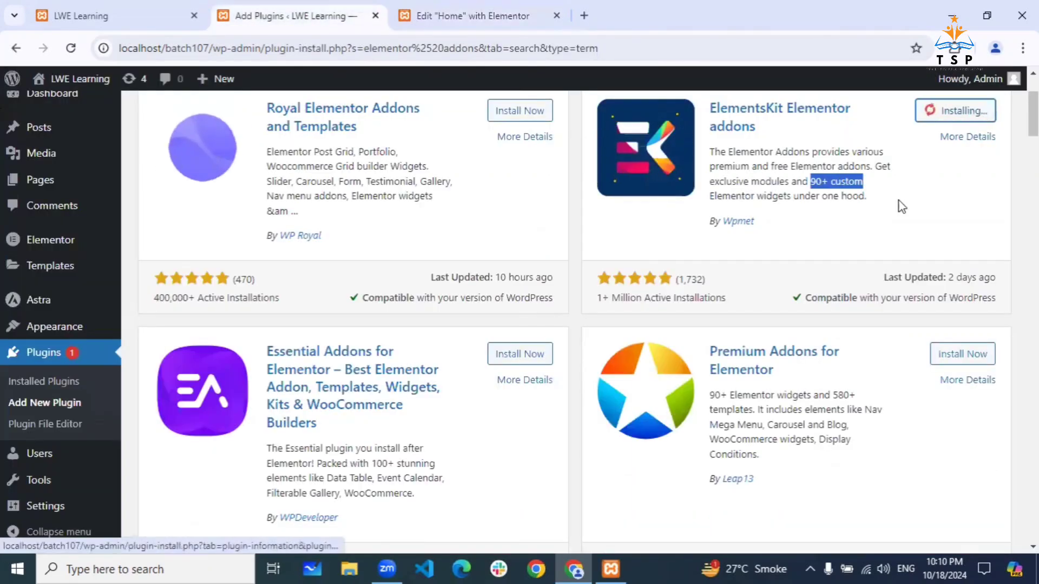
pyautogui.click(580, 340)
pyautogui.scroll(-2, 582, 340)
pyautogui.scroll(-2, 580, 340)
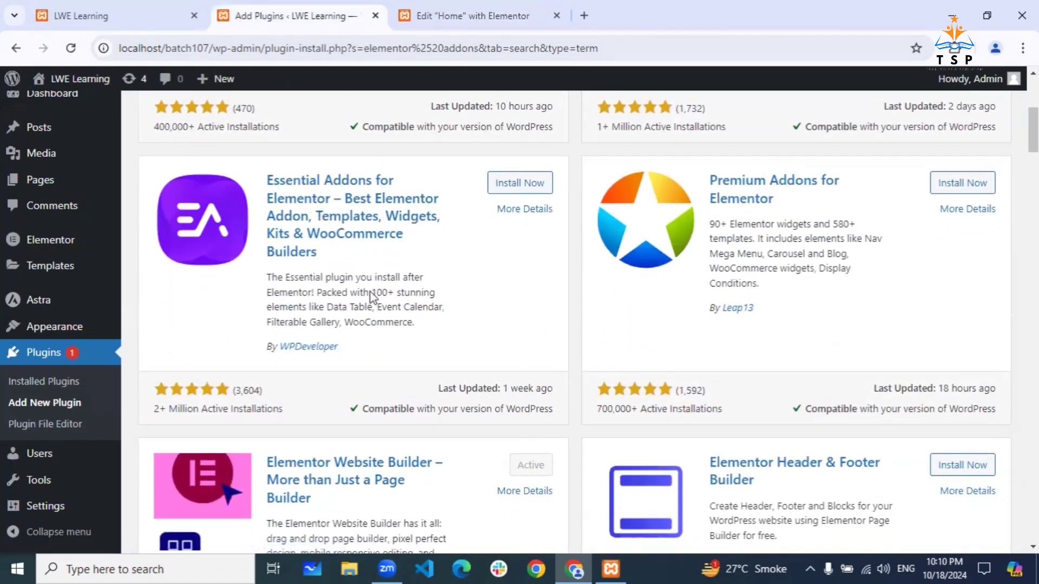
pyautogui.moveTo(370, 292); pyautogui.dragTo(418, 293)
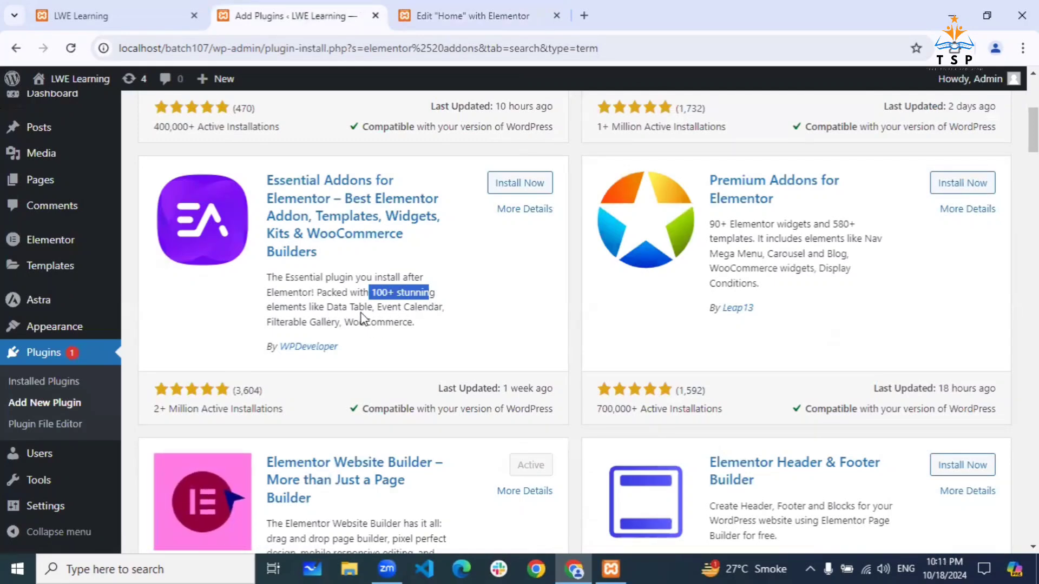
# Return to the Elementor editor and examine which Pro and General widgets are locked or free
pyautogui.click(463, 17)
pyautogui.scroll(2, 65, 285)
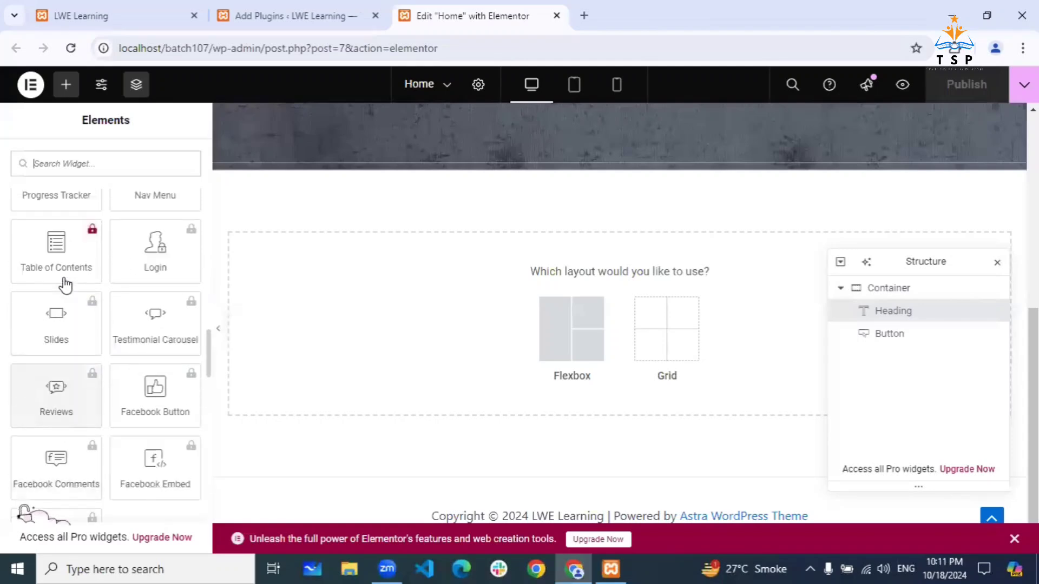
pyautogui.scroll(3, 65, 285)
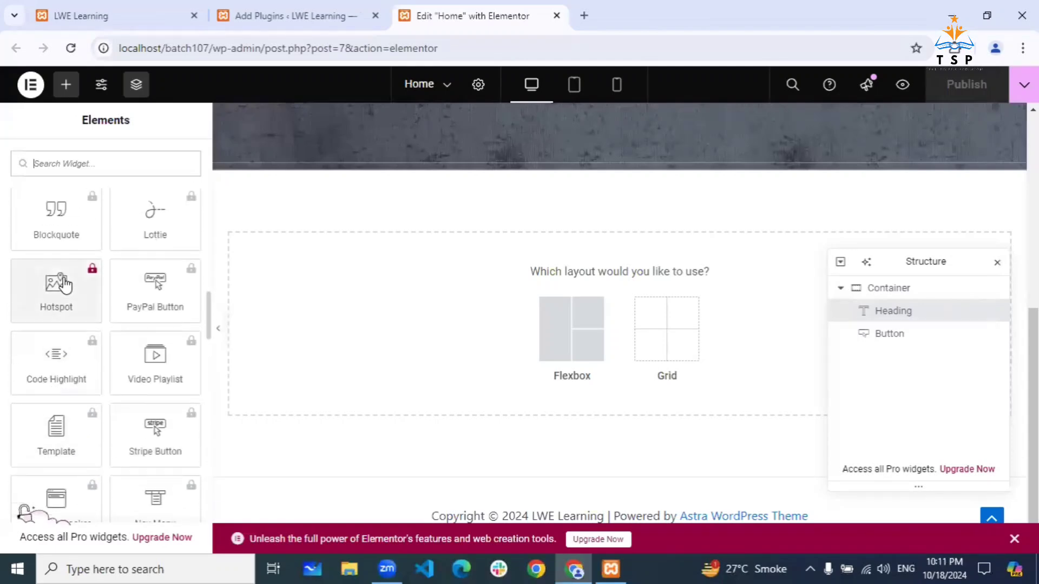
pyautogui.scroll(8, 65, 285)
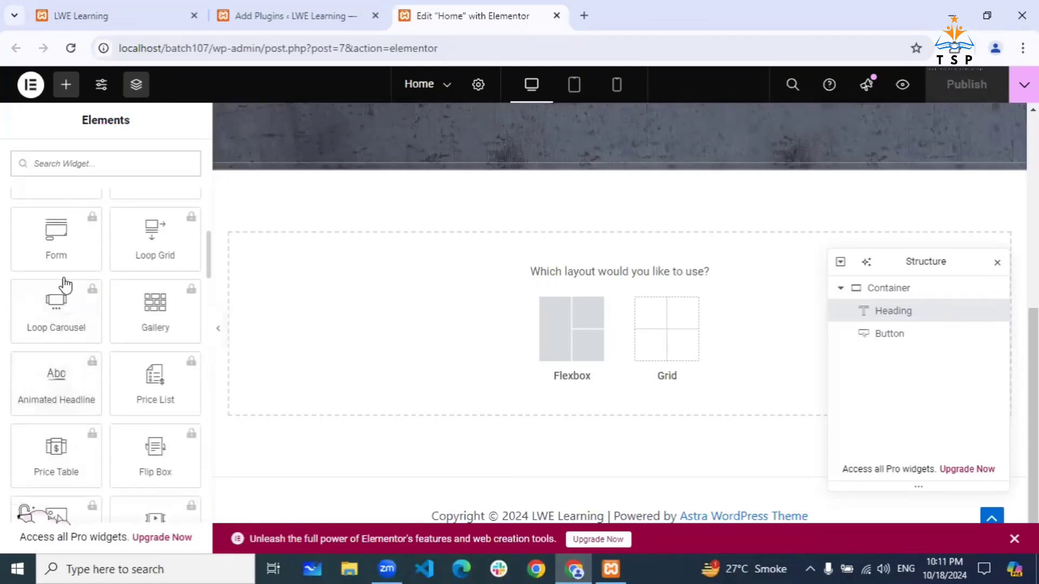
pyautogui.scroll(5, 65, 285)
pyautogui.scroll(-3, 65, 285)
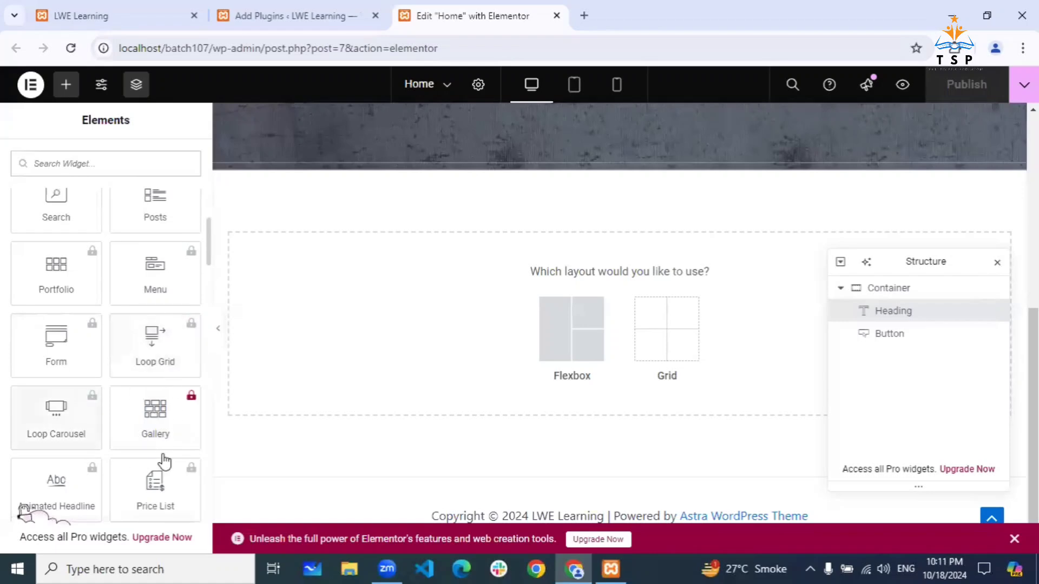
pyautogui.scroll(-20, 110, 444)
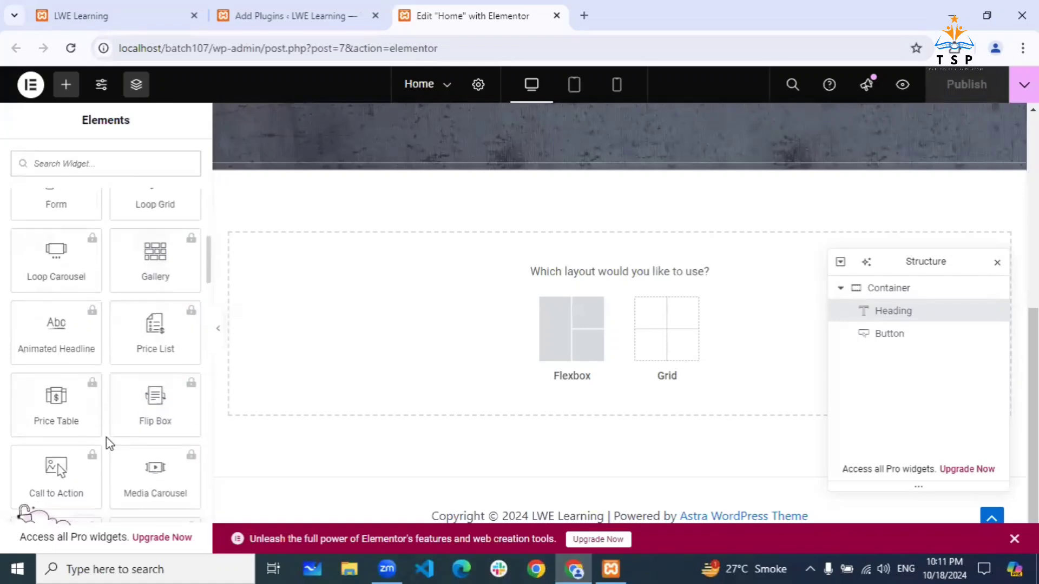
pyautogui.scroll(-3, 110, 444)
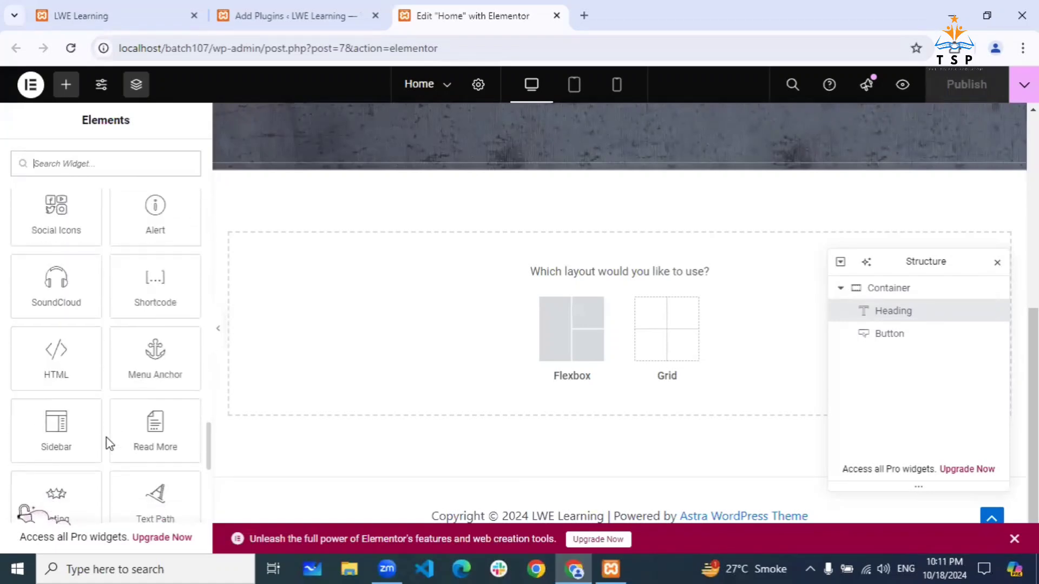
pyautogui.scroll(13, 109, 444)
pyautogui.scroll(-9, 109, 444)
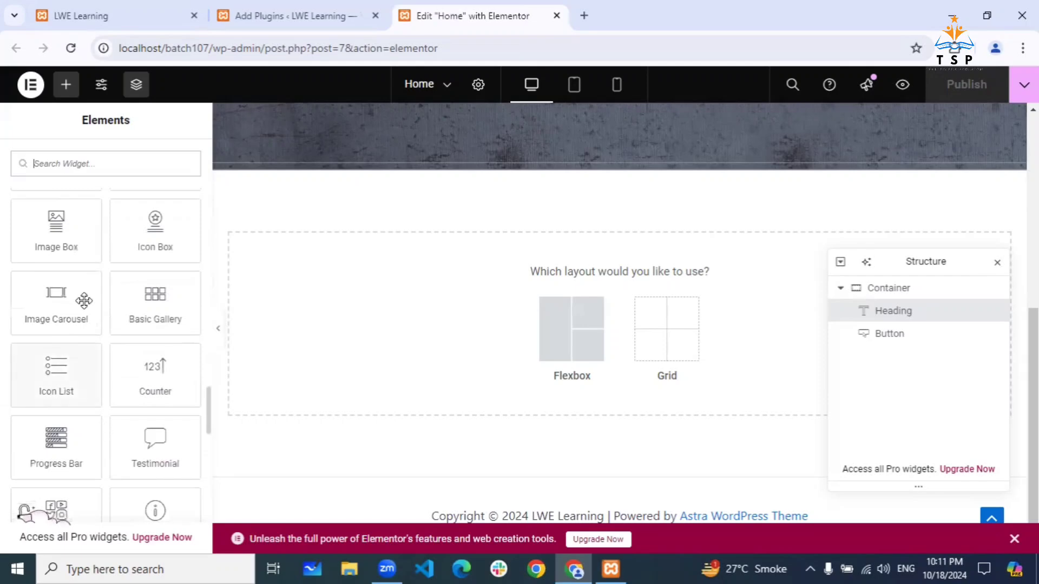
pyautogui.scroll(-10, 64, 366)
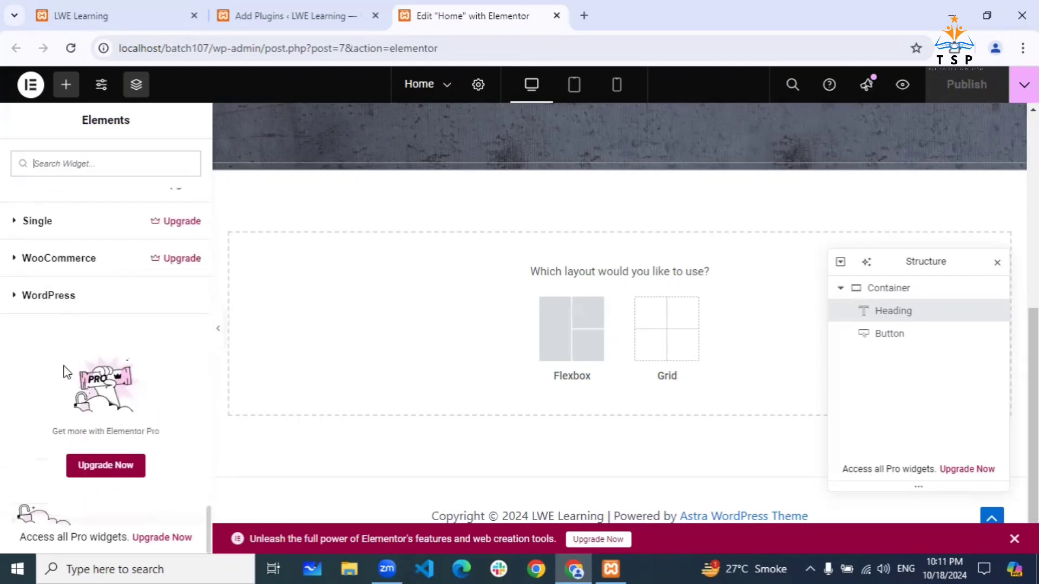
pyautogui.scroll(10, 63, 371)
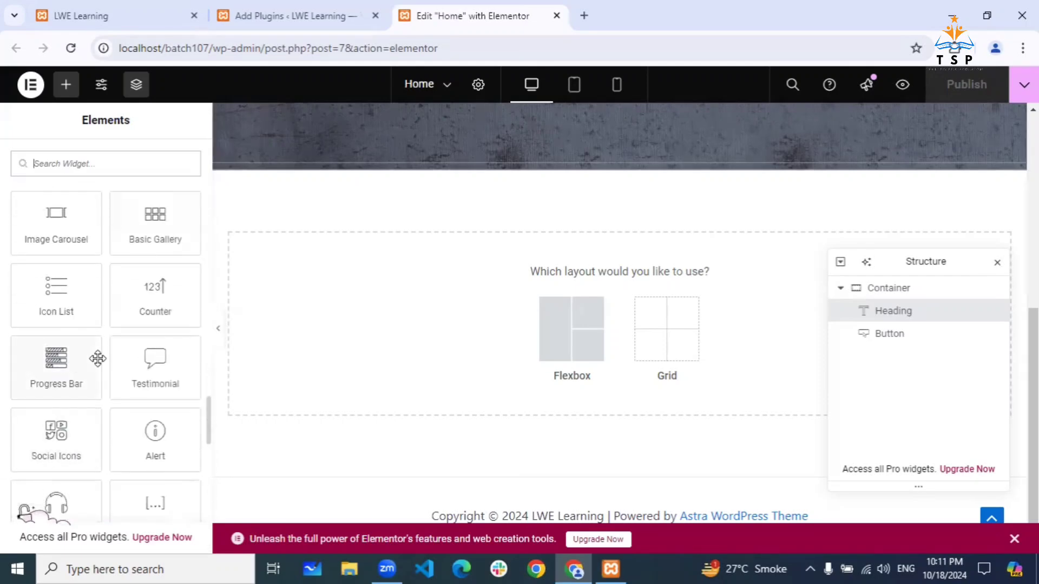
pyautogui.scroll(-10, 97, 361)
pyautogui.scroll(3, 99, 365)
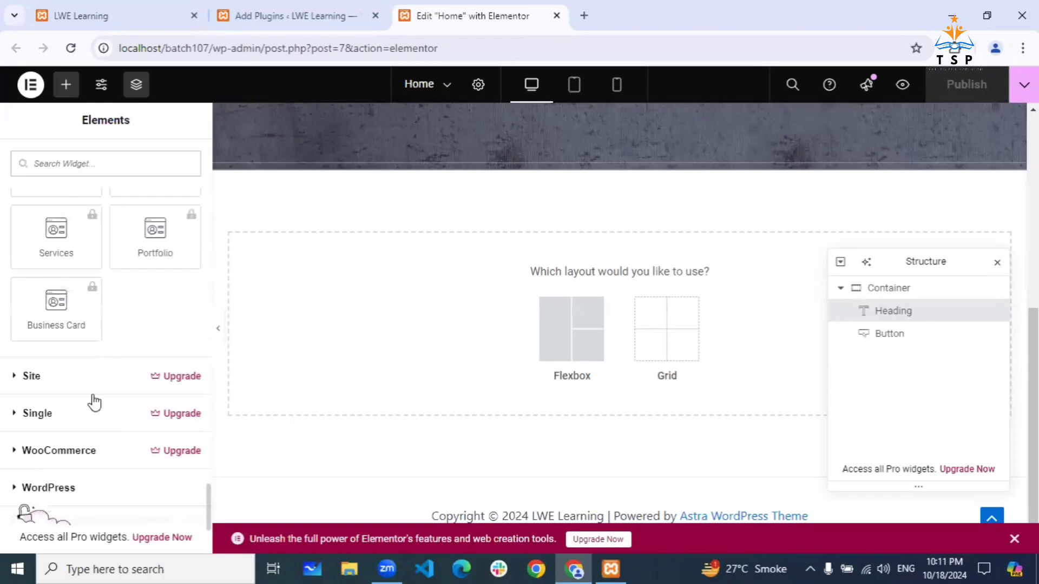
pyautogui.scroll(-2, 95, 404)
# Expand the WooCommerce widget category and examine its widgets for building shop pages
pyautogui.click(49, 401)
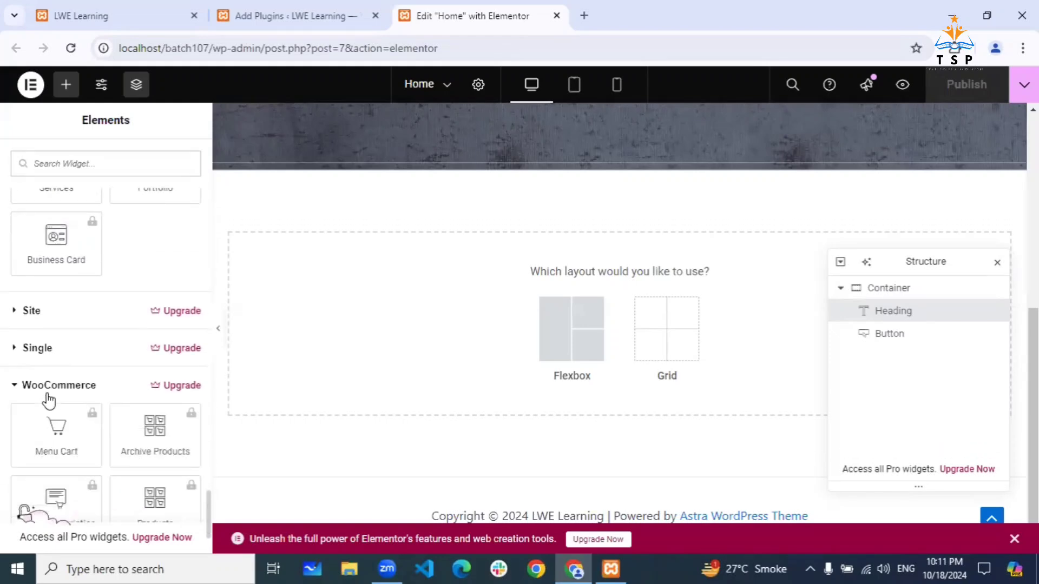
pyautogui.scroll(-5, 111, 406)
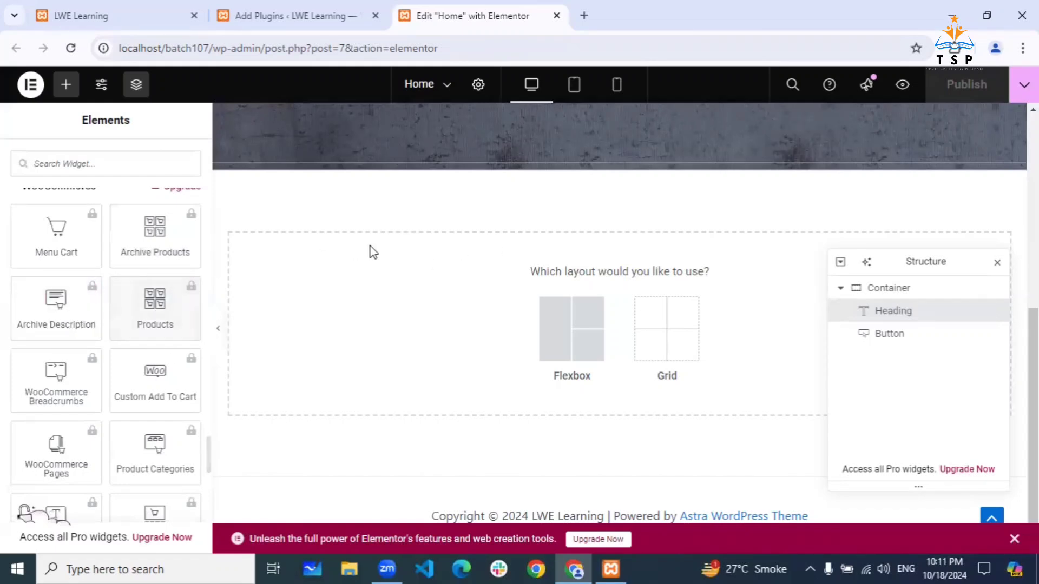
pyautogui.scroll(-3, 162, 340)
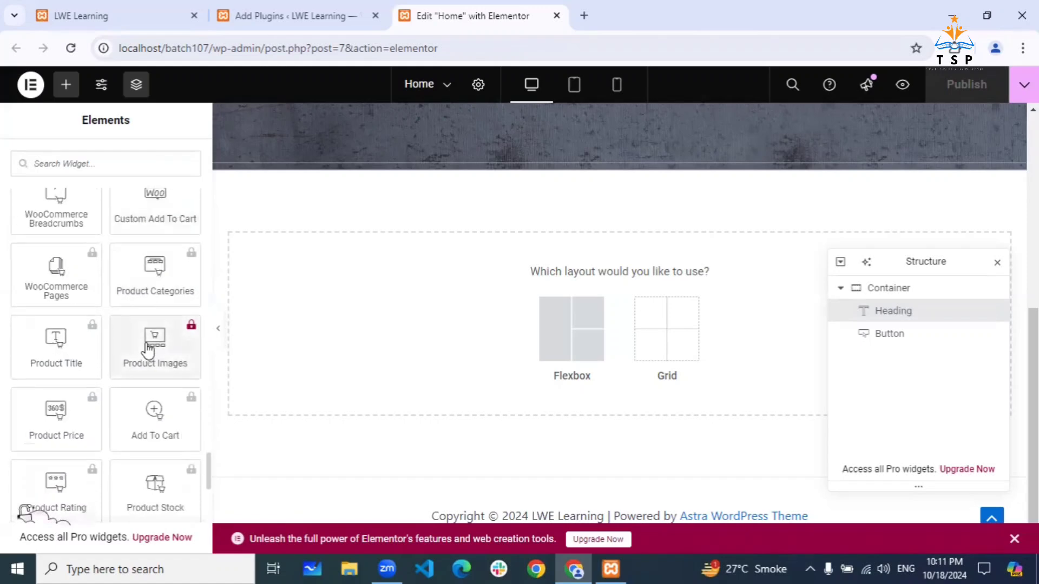
pyautogui.scroll(2, 146, 349)
pyautogui.scroll(-5, 148, 351)
pyautogui.scroll(-2, 147, 351)
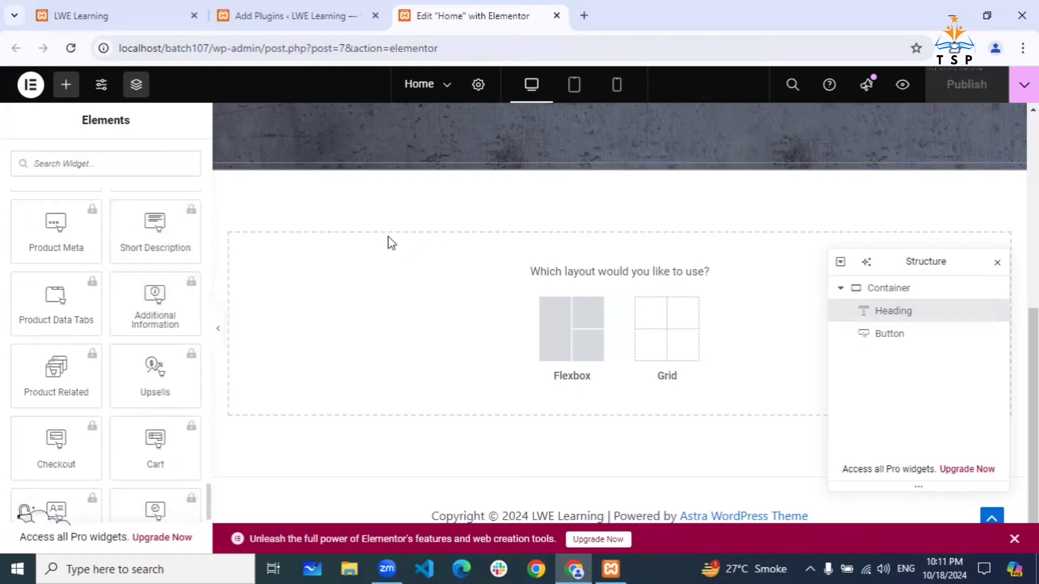
pyautogui.scroll(-6, 108, 422)
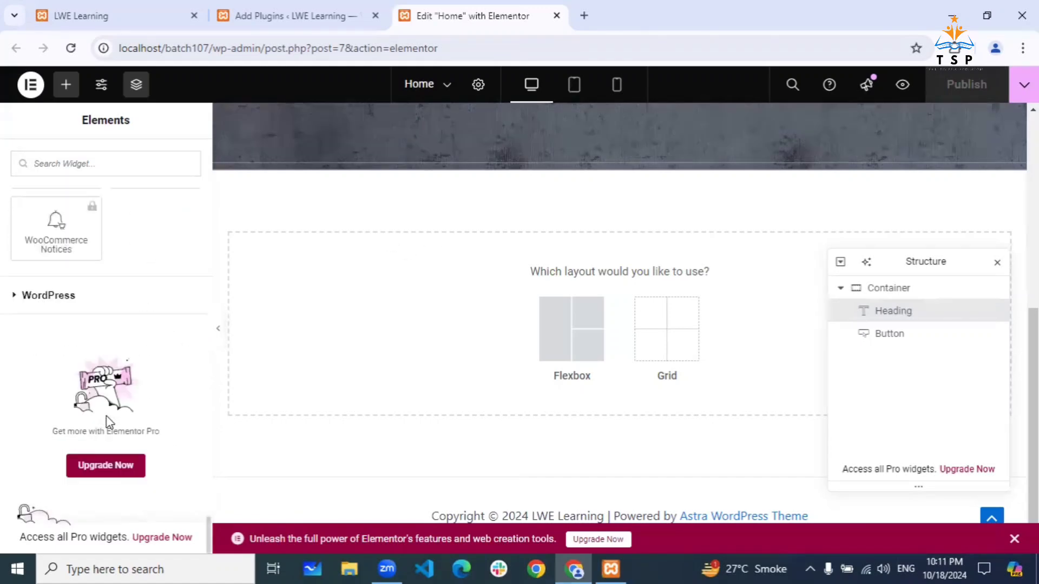
pyautogui.scroll(6, 108, 422)
pyautogui.scroll(8, 106, 421)
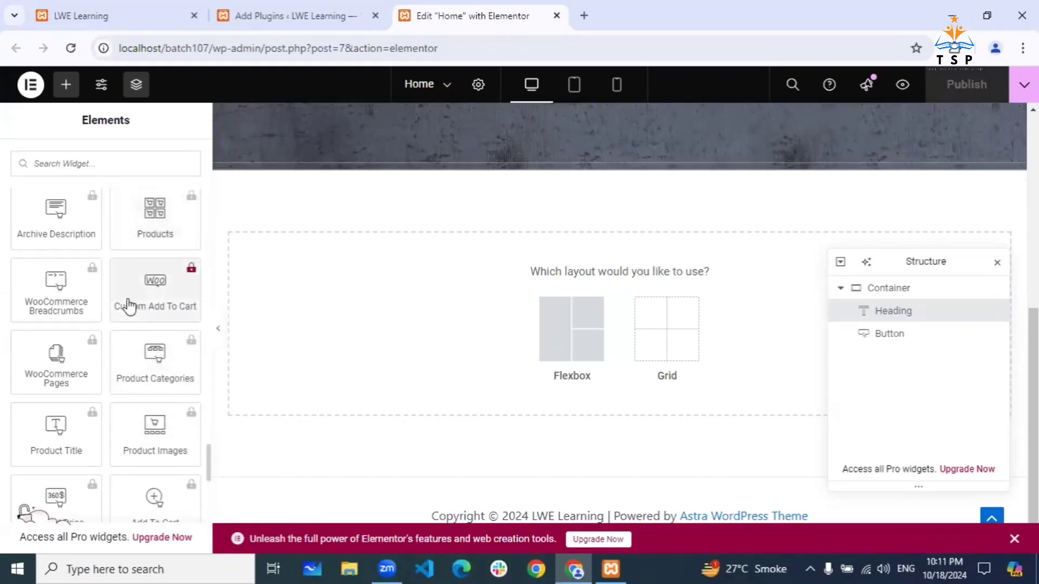
pyautogui.scroll(4, 135, 295)
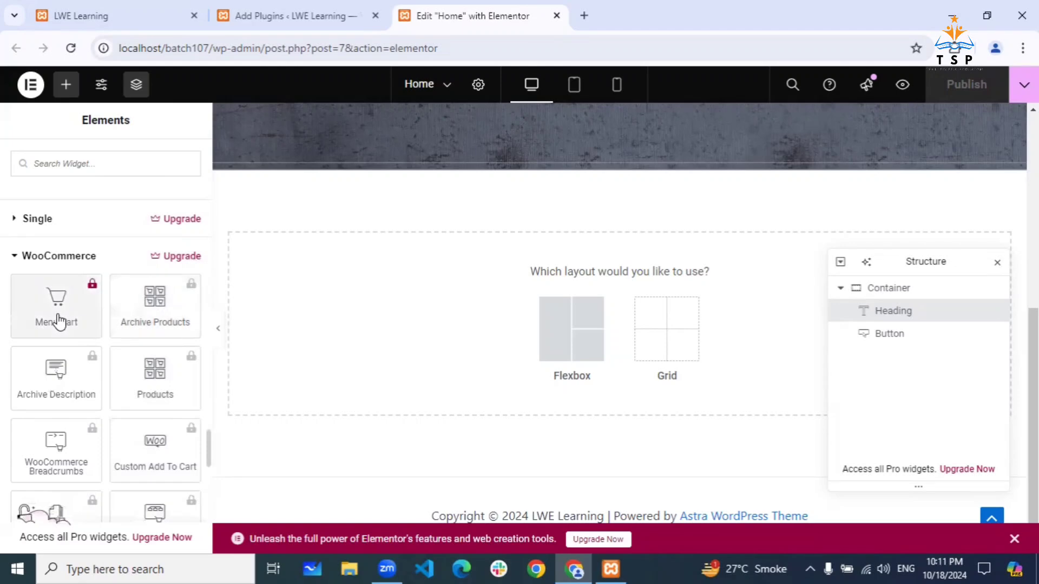
pyautogui.scroll(-4, 132, 341)
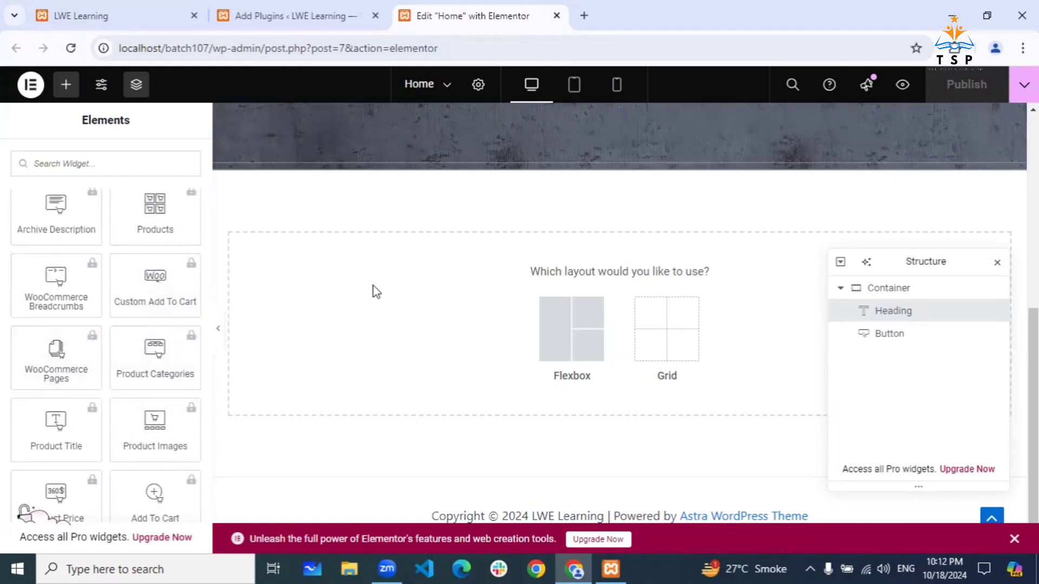
# Search the Elementor widgets for "post", check whether the matches are locked, and clear the search
pyautogui.scroll(8, 153, 280)
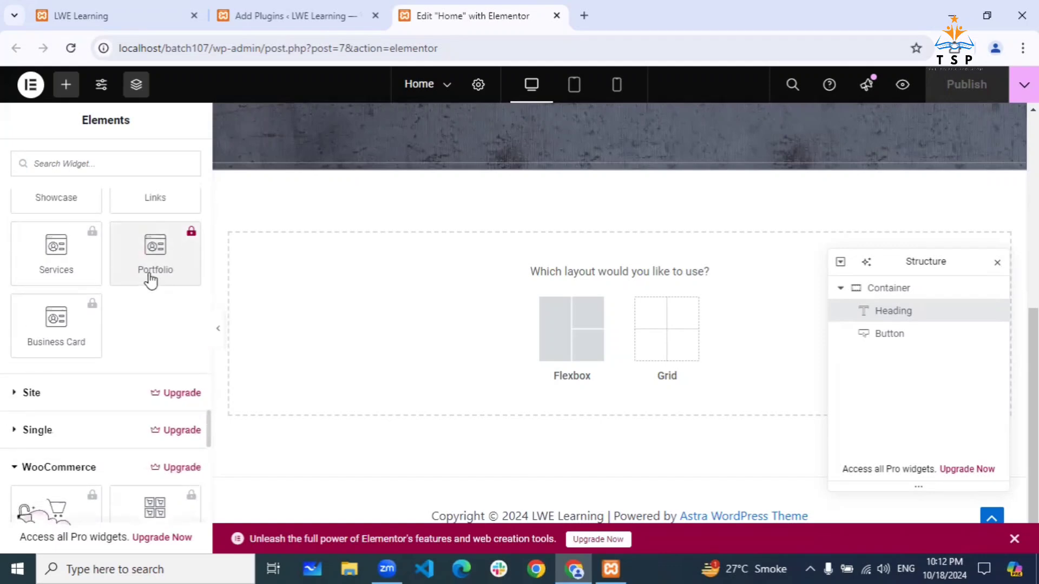
pyautogui.scroll(-5, 152, 280)
pyautogui.scroll(15, 151, 280)
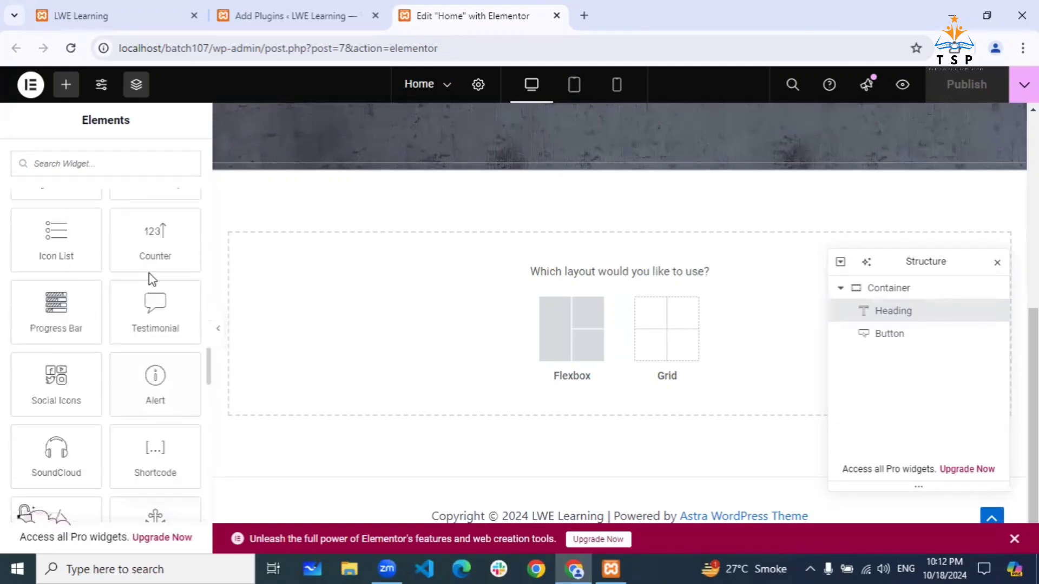
pyautogui.scroll(15, 149, 275)
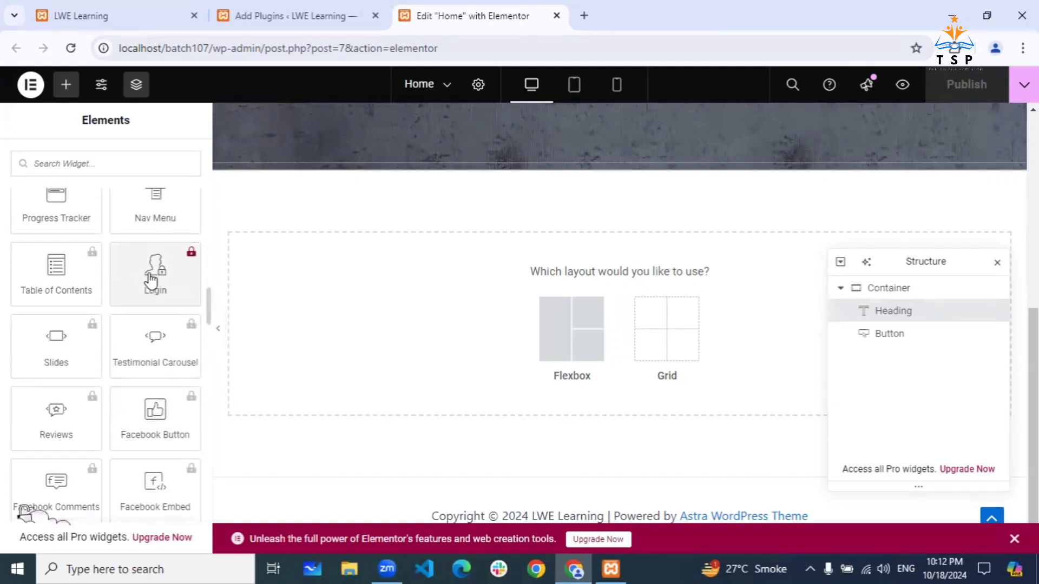
pyautogui.scroll(3, 150, 276)
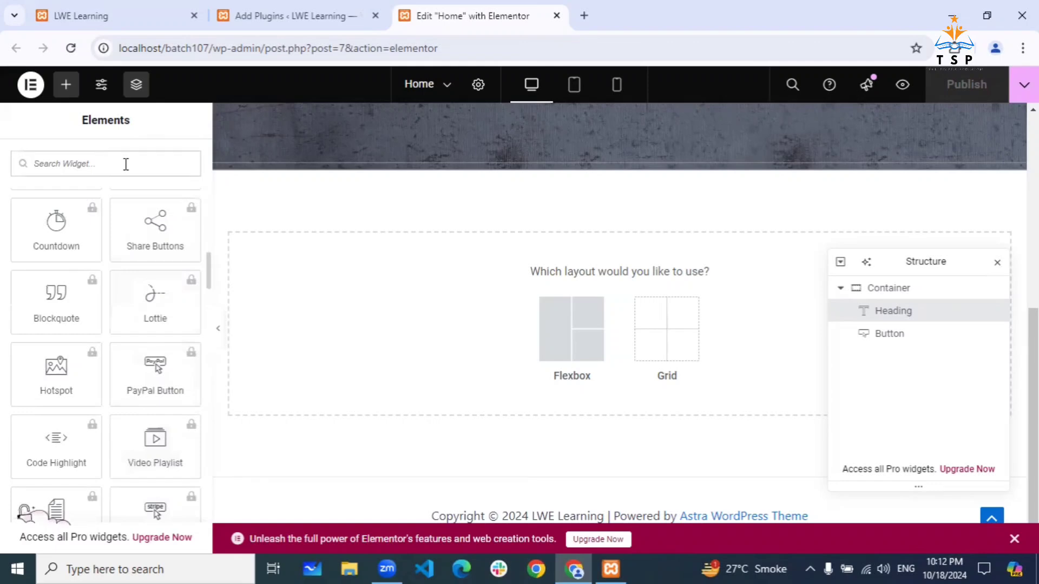
pyautogui.click(126, 164)
pyautogui.write('post')
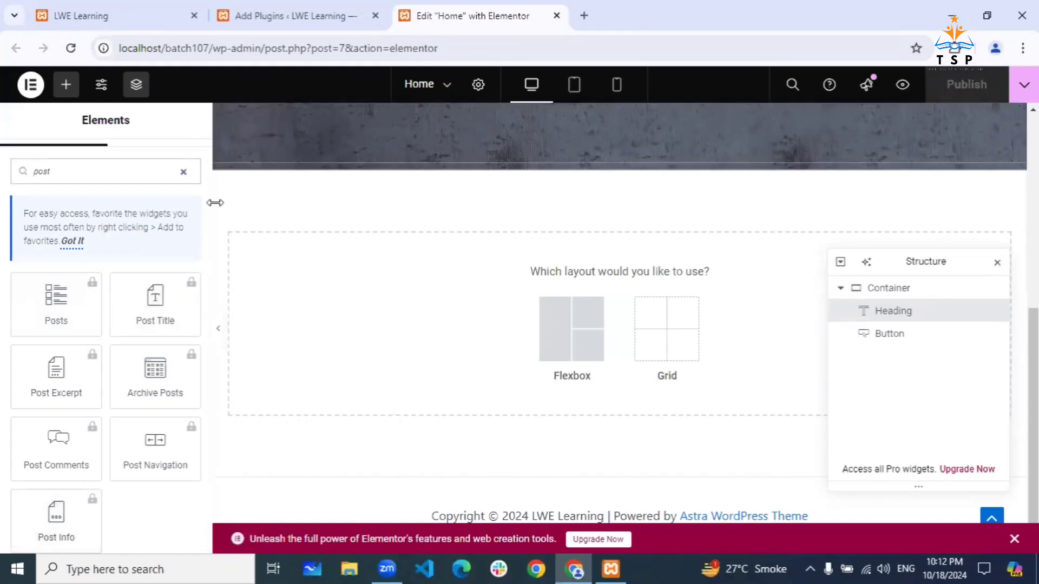
pyautogui.click(184, 174)
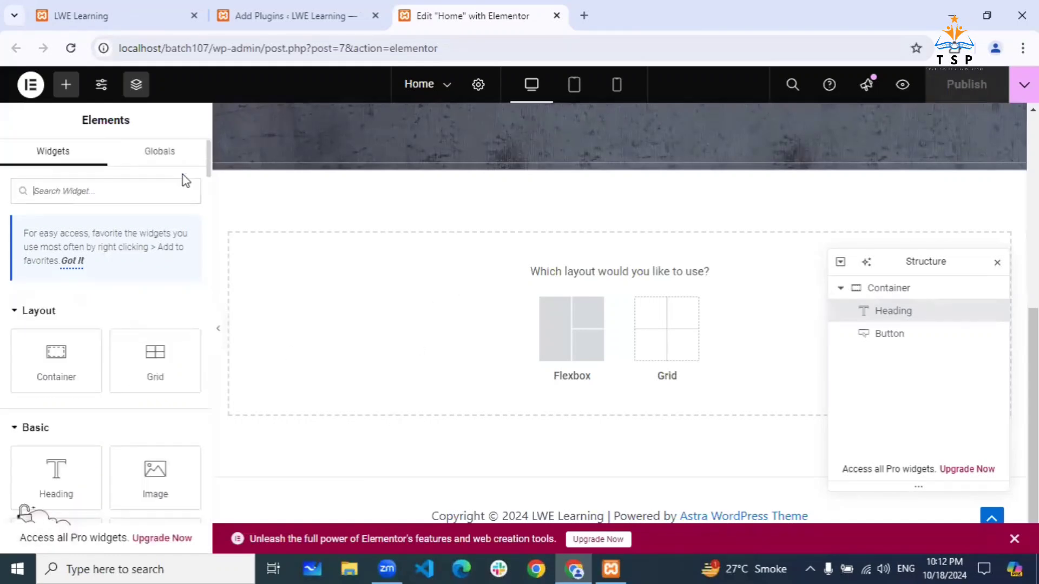
# Look through the full widget list again, comparing the free Basic and General widgets with the locked ones
pyautogui.scroll(-5, 160, 264)
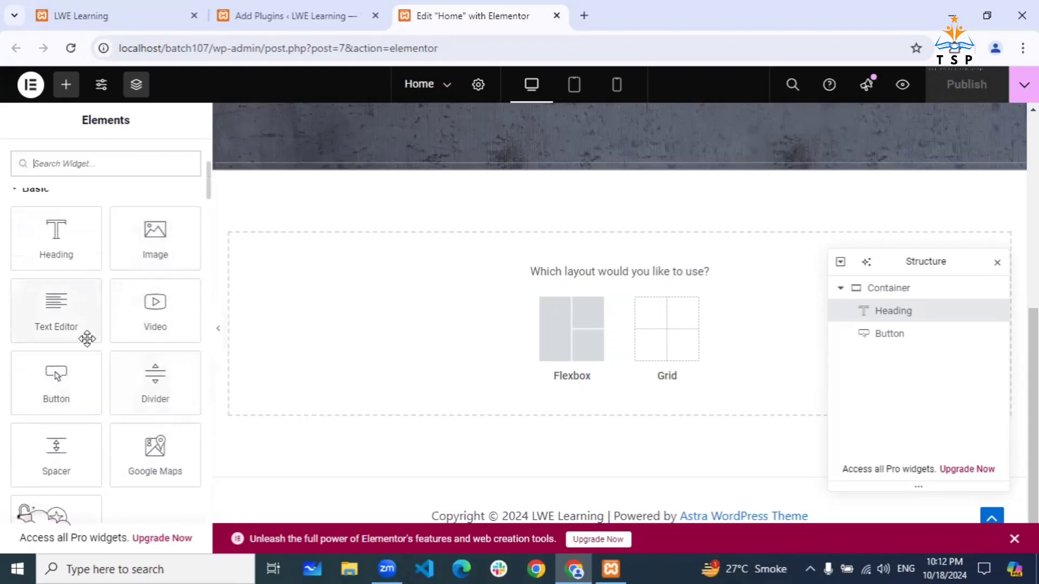
pyautogui.scroll(-15, 86, 339)
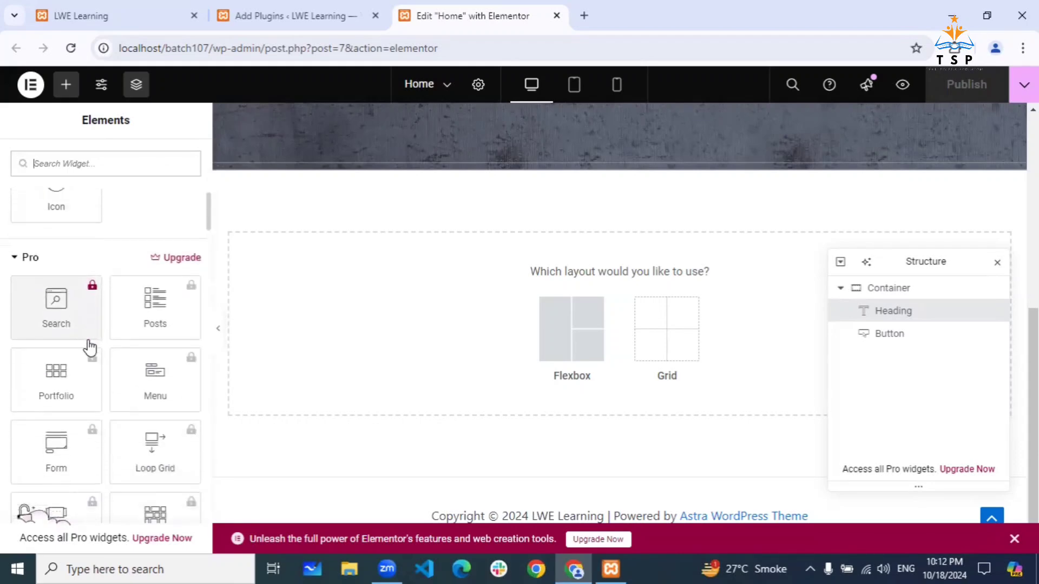
pyautogui.scroll(-10, 90, 347)
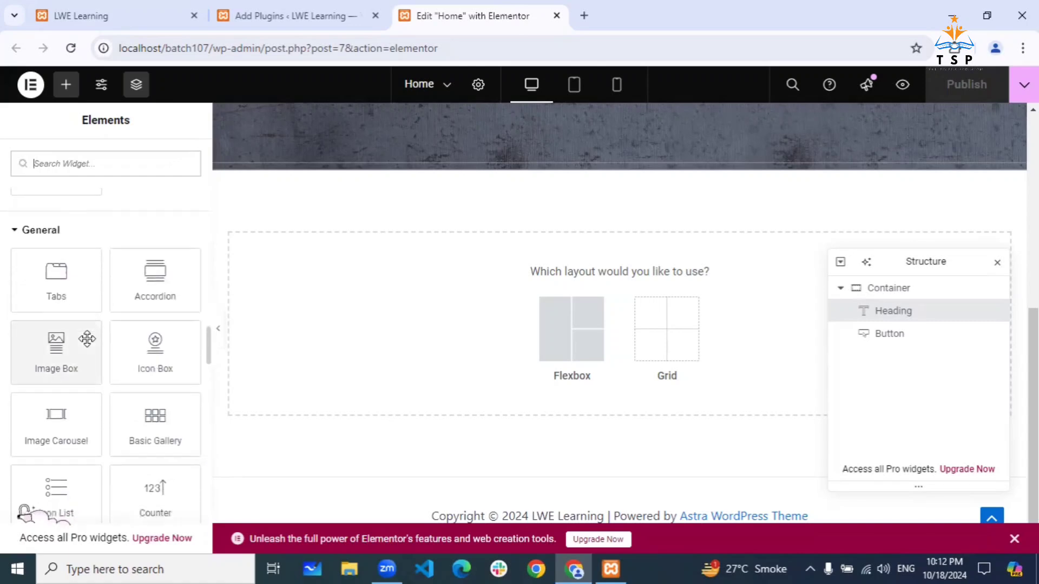
pyautogui.scroll(-5, 133, 379)
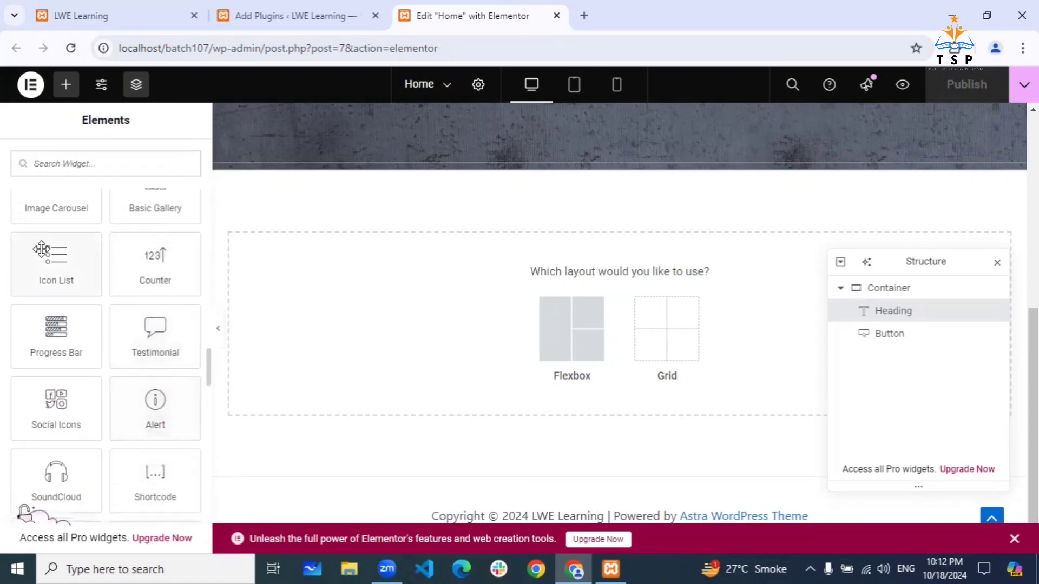
pyautogui.scroll(-4, 116, 361)
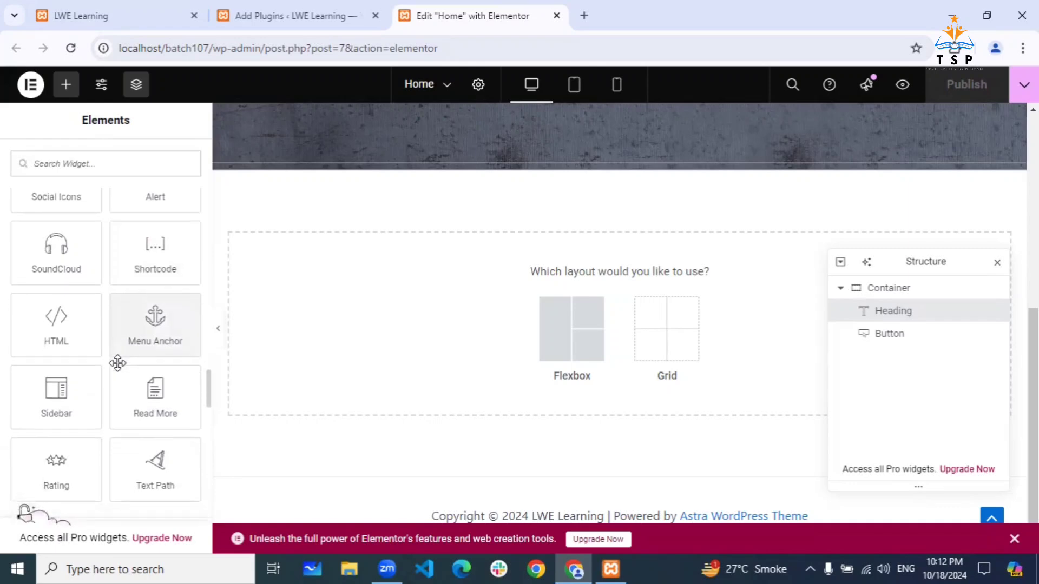
pyautogui.scroll(-6, 117, 364)
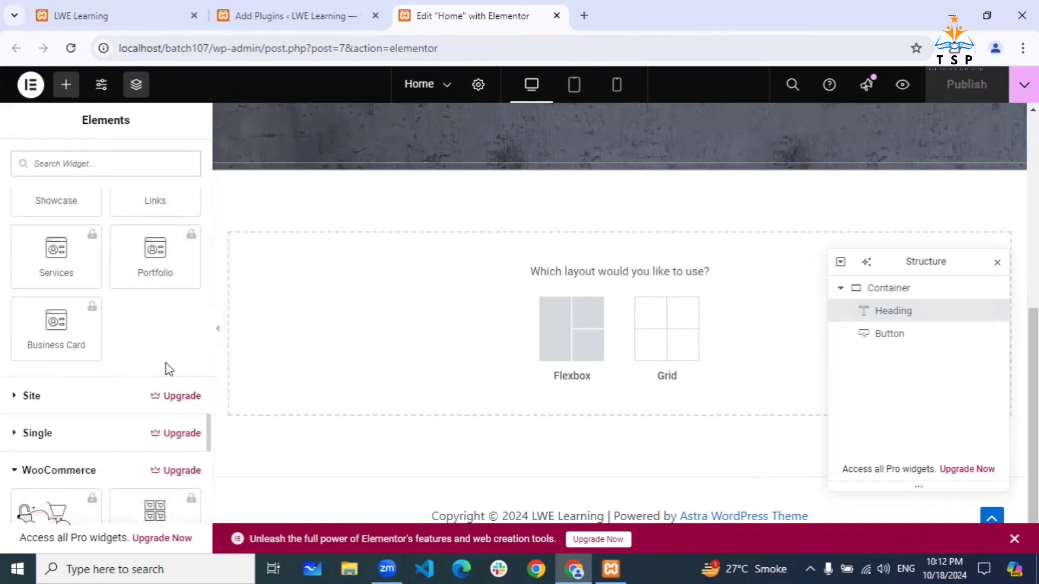
pyautogui.scroll(14, 125, 331)
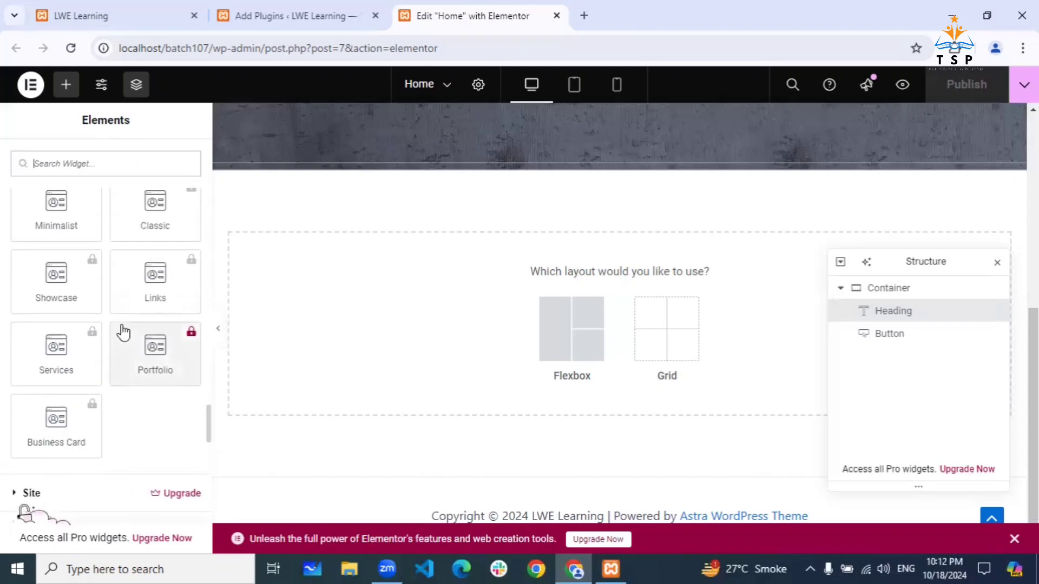
pyautogui.scroll(-12, 124, 332)
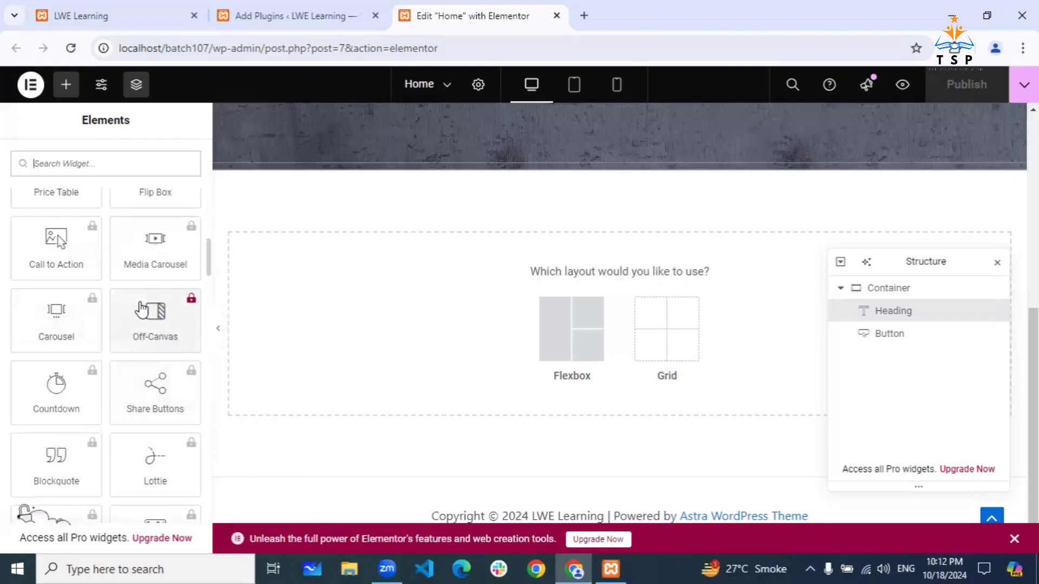
# Return to the "elementor addons" results on the Add Plugins page and activate the ElementsKit Elementor addons plugin
pyautogui.click(279, 13)
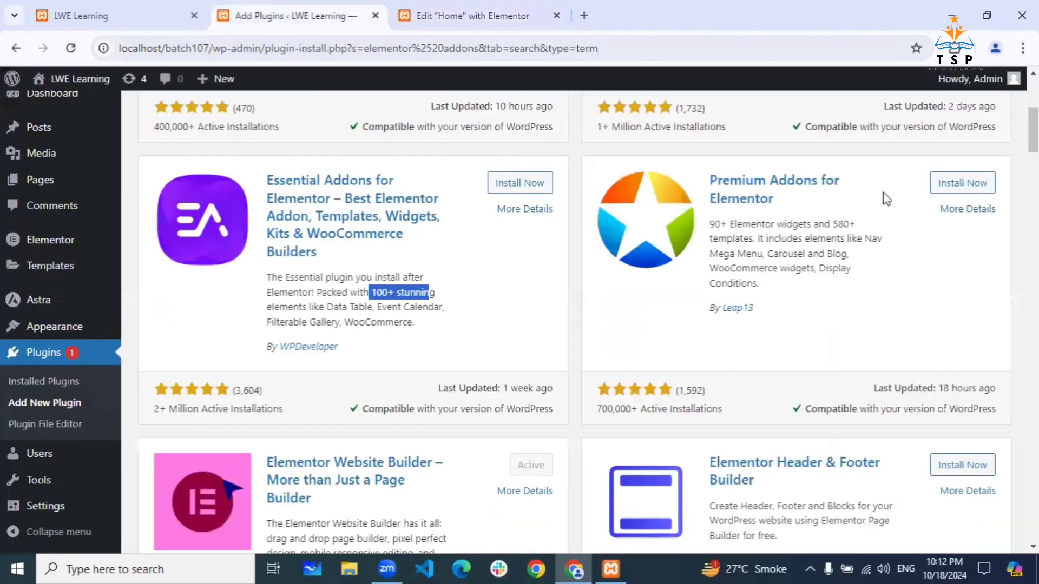
pyautogui.scroll(3, 885, 198)
pyautogui.scroll(-3, 886, 199)
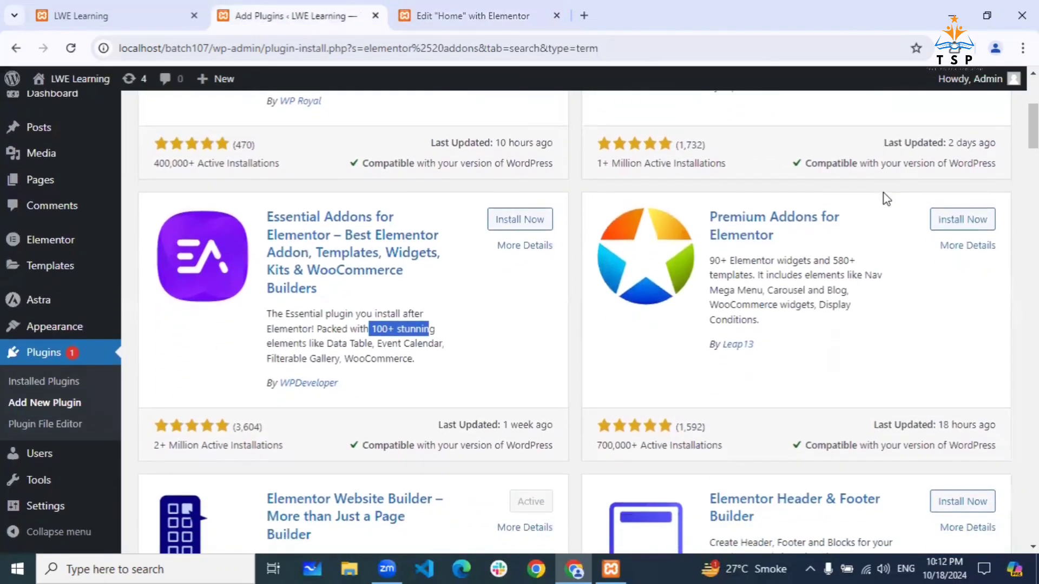
pyautogui.scroll(-3, 886, 200)
pyautogui.scroll(4, 886, 199)
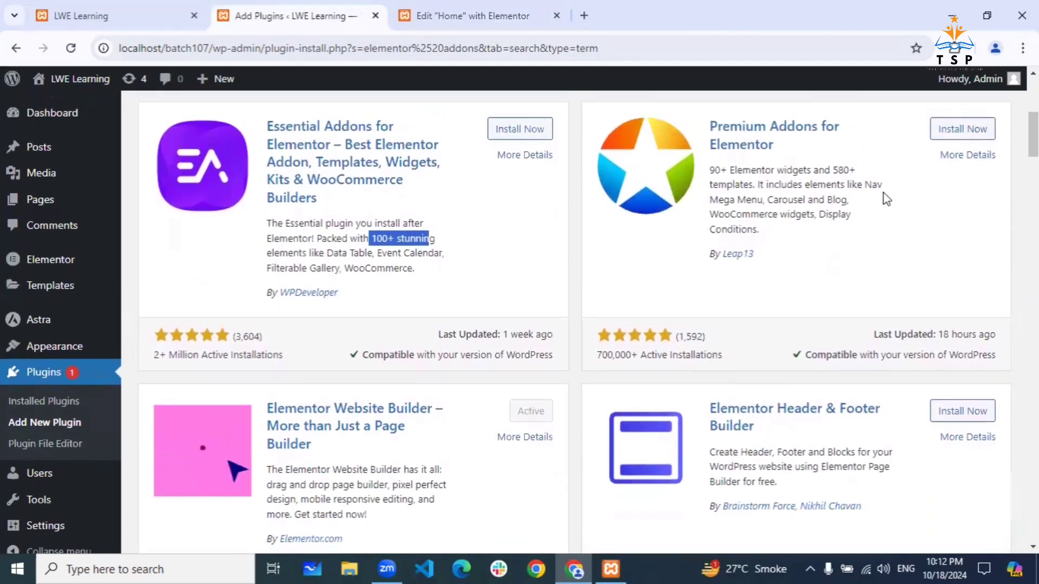
pyautogui.scroll(5, 885, 198)
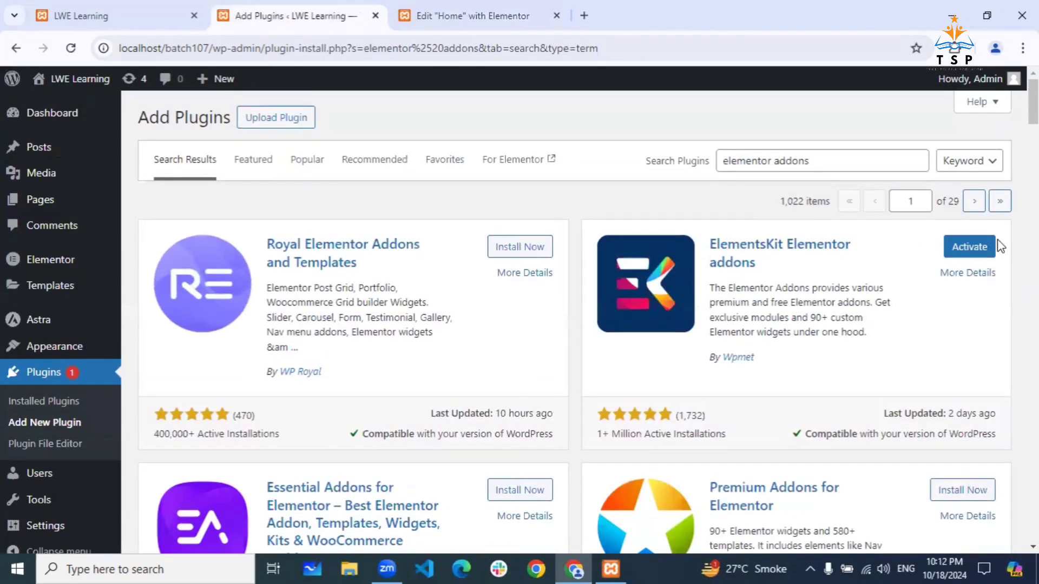
pyautogui.click(966, 242)
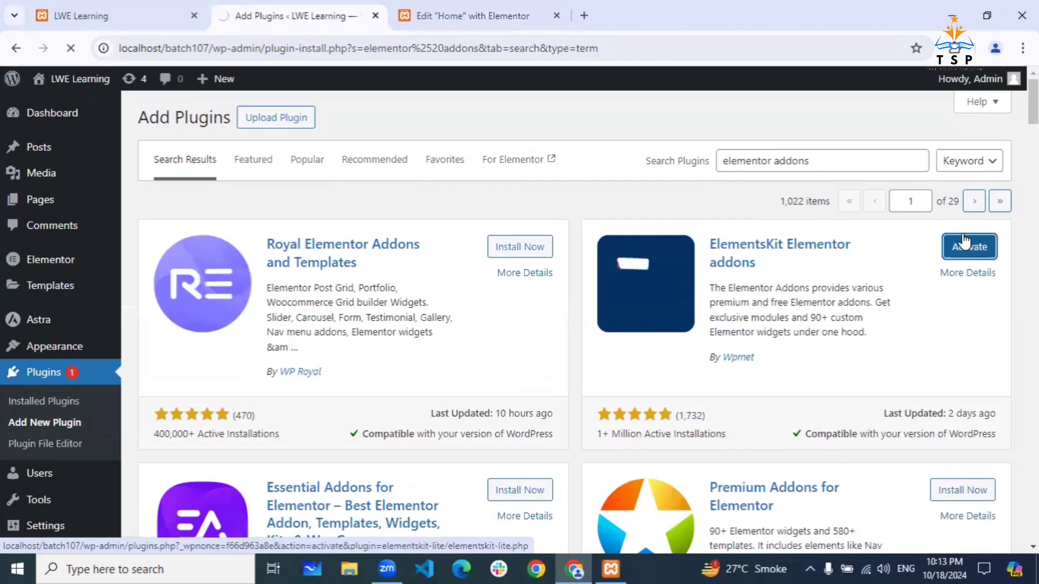
pyautogui.moveTo(876, 164); pyautogui.dragTo(566, 167)
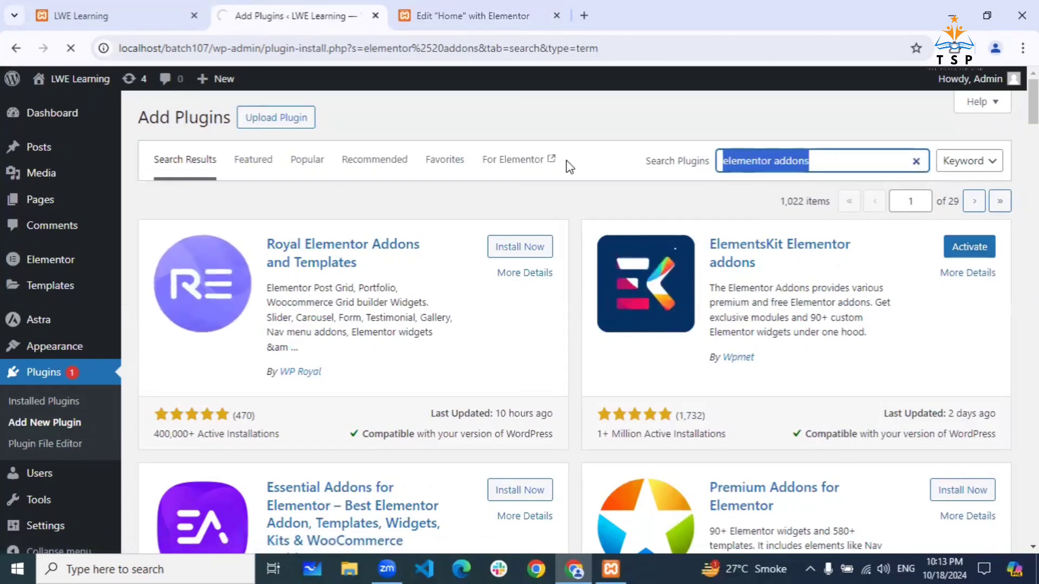
pyautogui.click(592, 189)
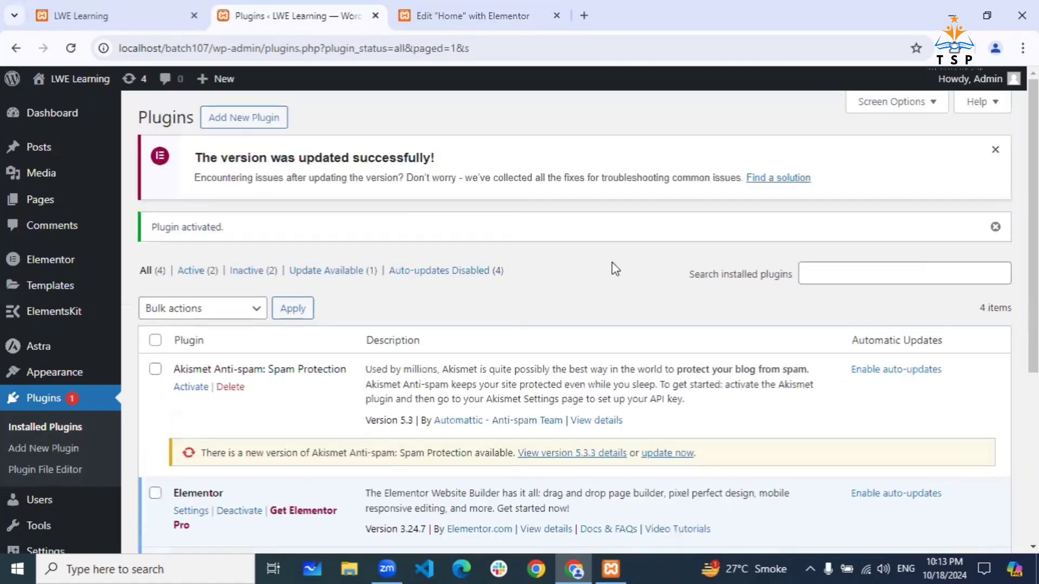
# Find ElementsKit Lite among the installed plugins, open the ElementsKit settings, and review the configuration options and modules
pyautogui.scroll(-3, 413, 277)
pyautogui.scroll(-2, 412, 277)
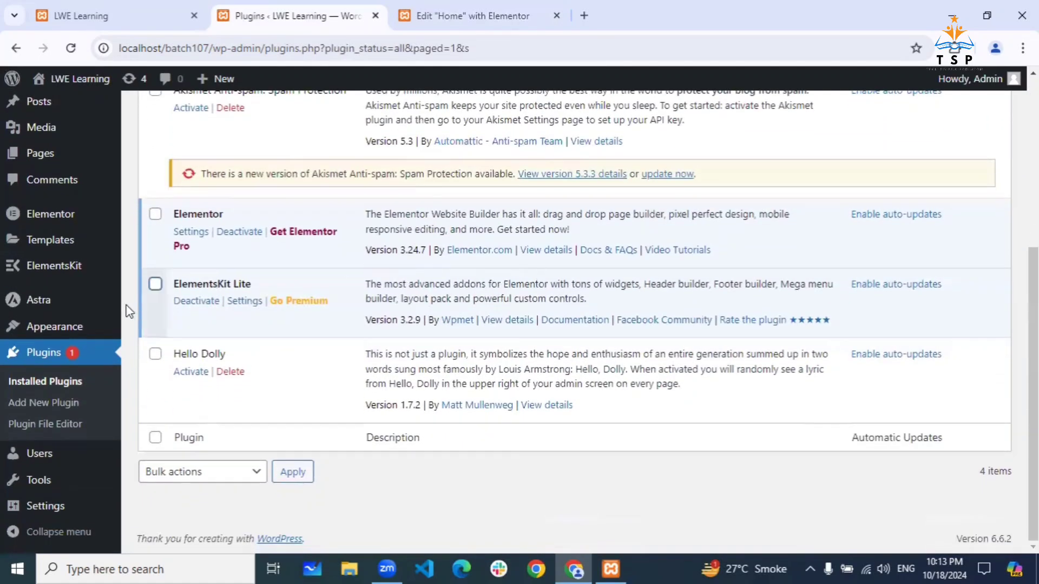
pyautogui.moveTo(46, 270)
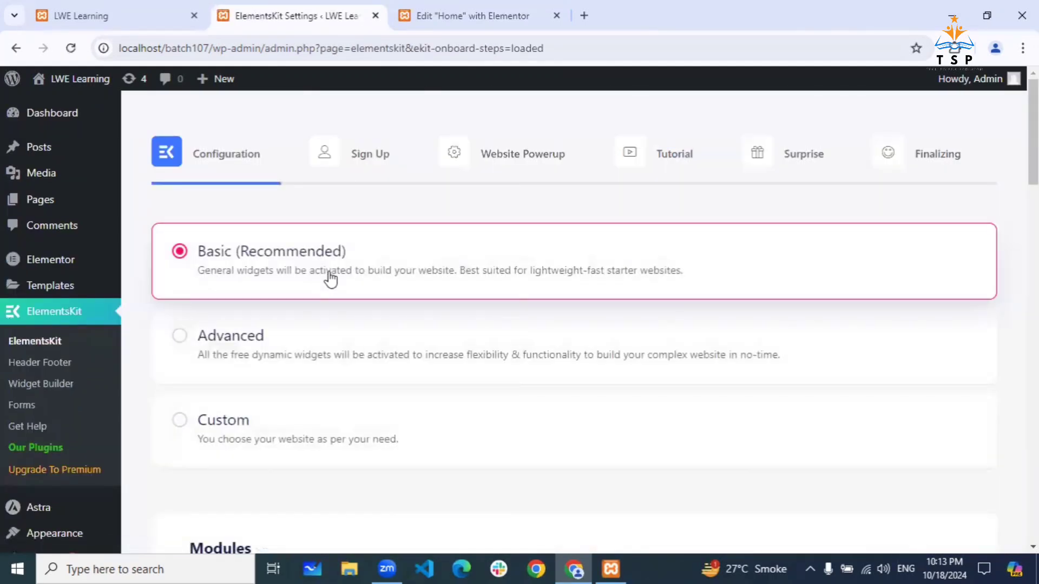
pyautogui.scroll(-7, 379, 333)
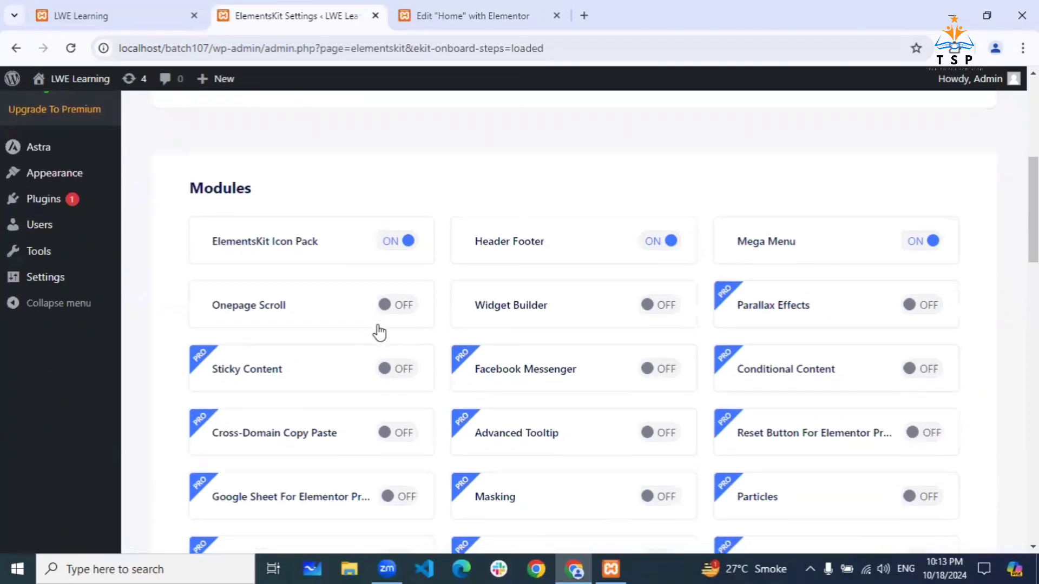
pyautogui.scroll(-1, 379, 332)
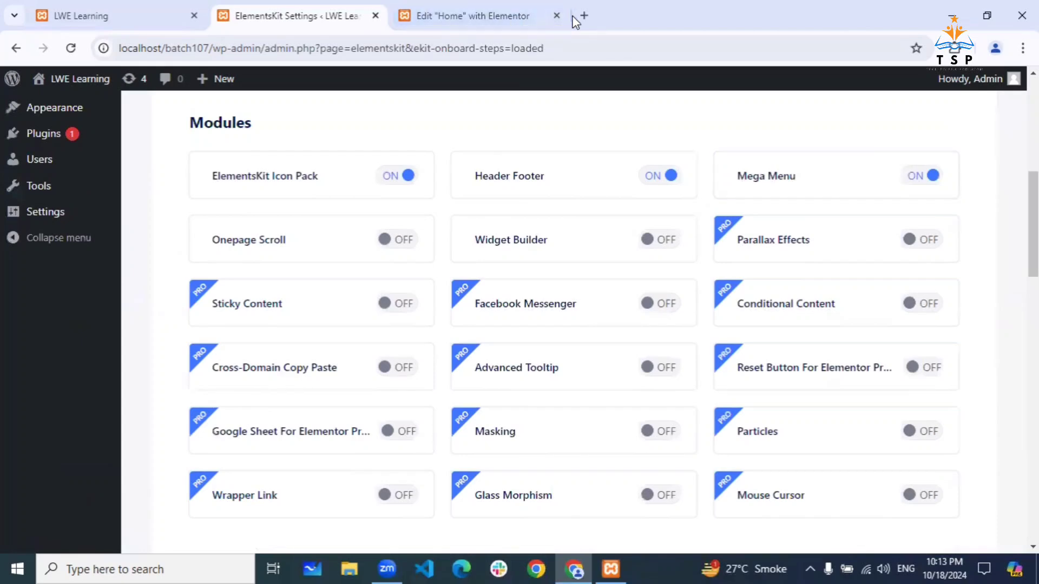
# Open regalyachtingmiami.com in a new browser tab, examine its header navigation as a mega menu example, and close the tab
pyautogui.click(590, 18)
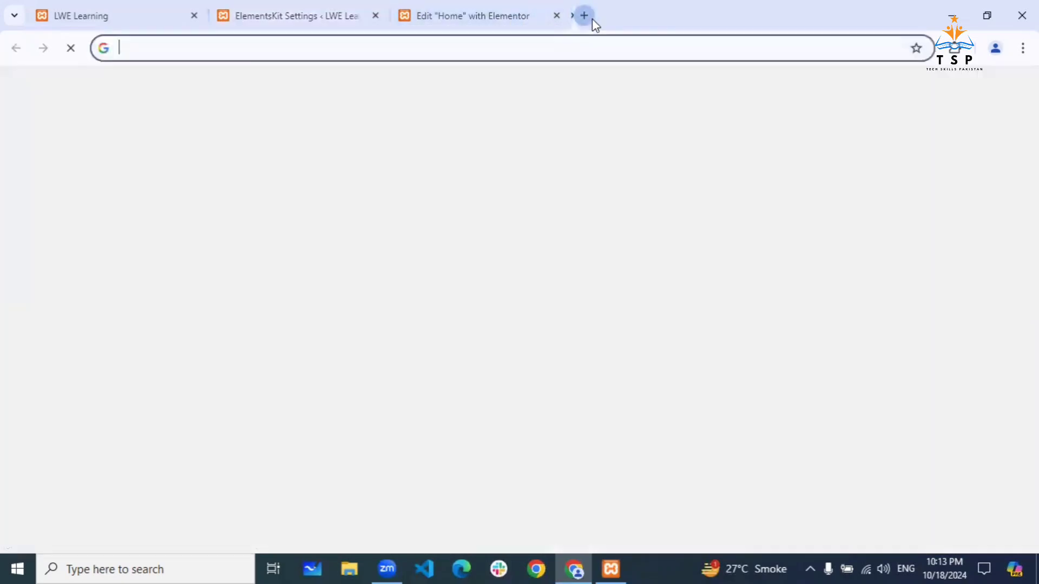
pyautogui.write('rega')
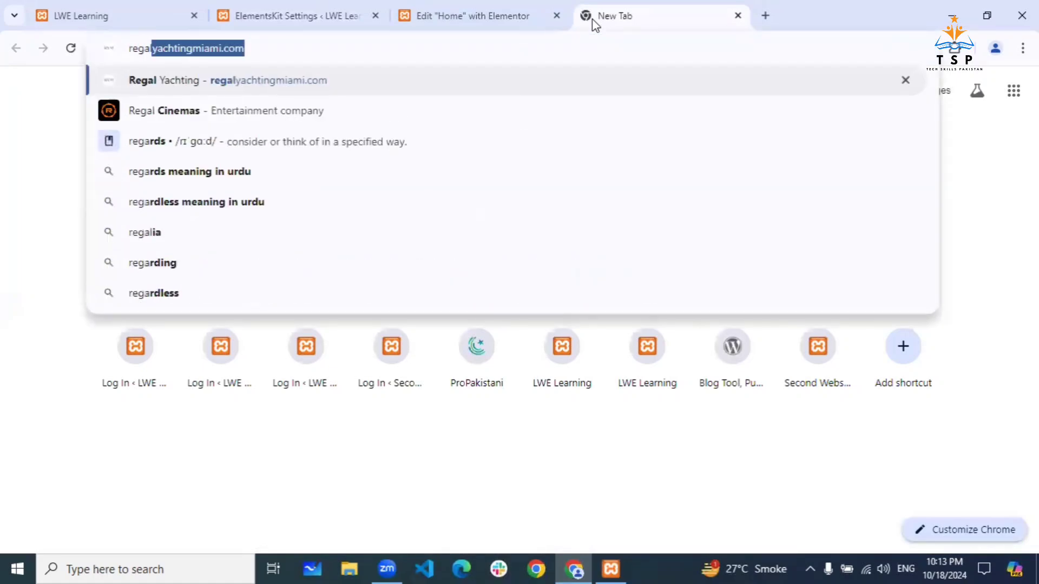
pyautogui.press('Return')
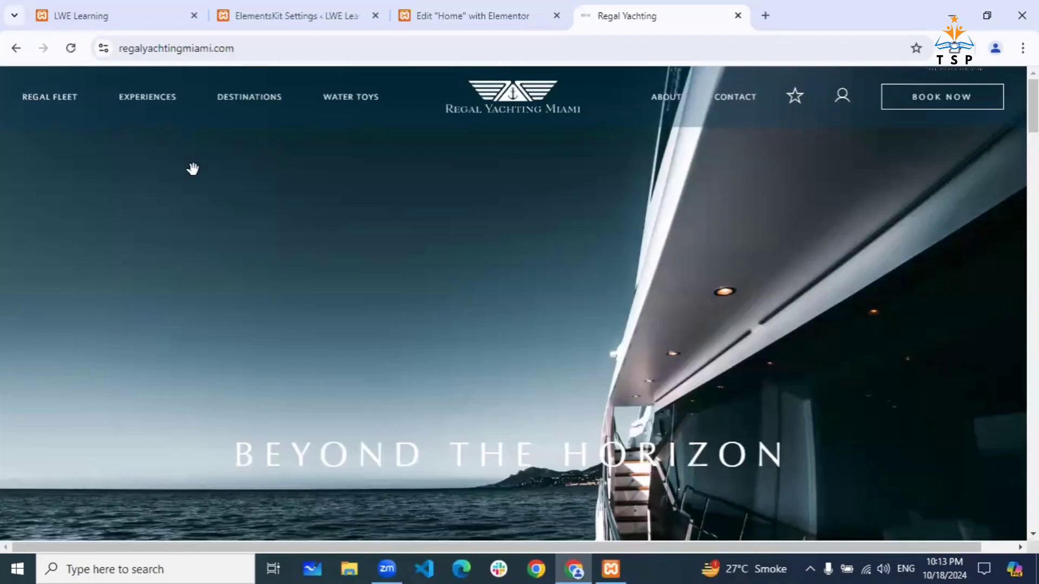
pyautogui.moveTo(144, 103)
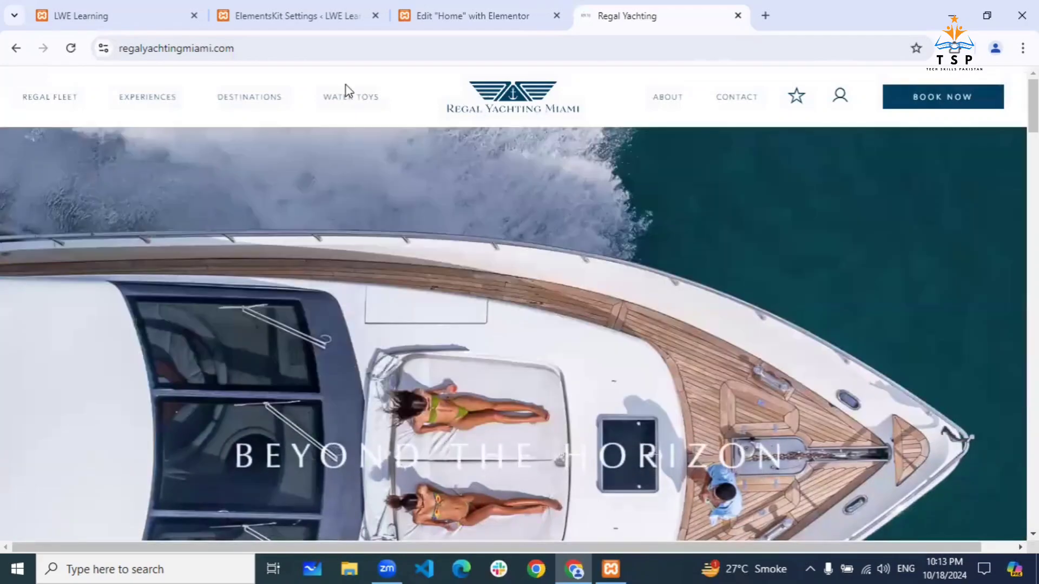
pyautogui.moveTo(347, 100)
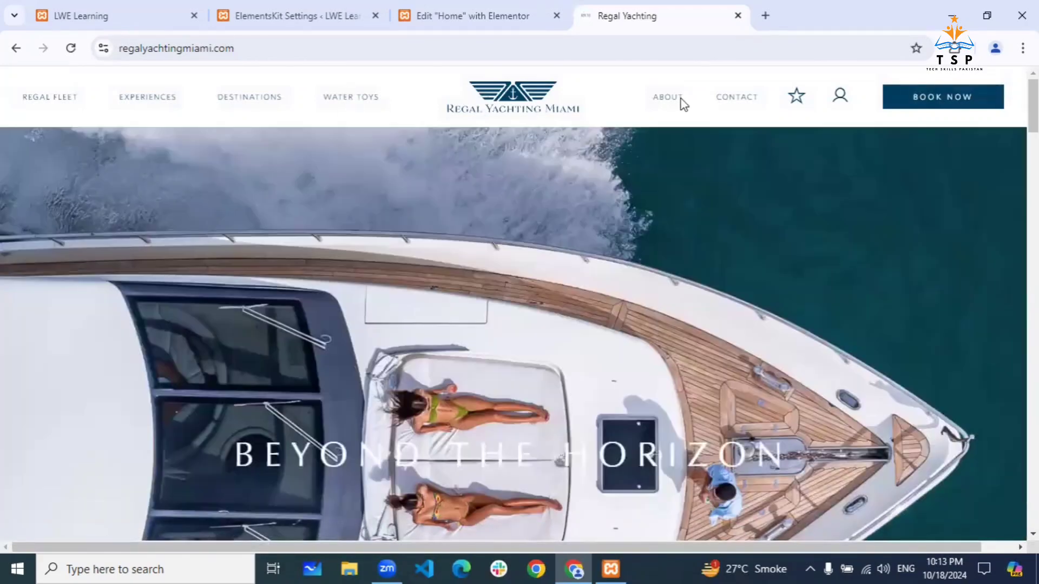
pyautogui.moveTo(671, 100)
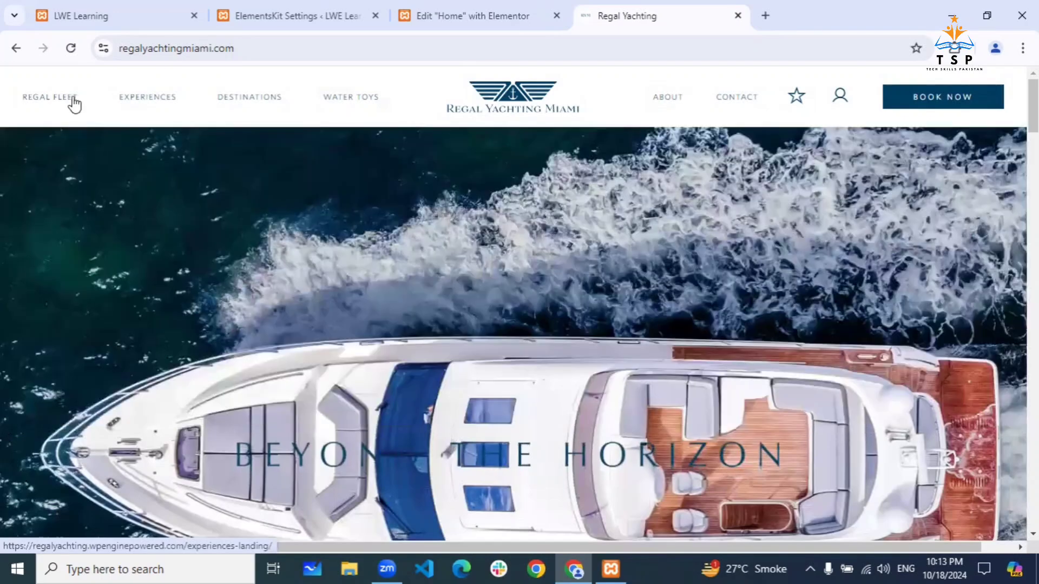
pyautogui.moveTo(74, 103)
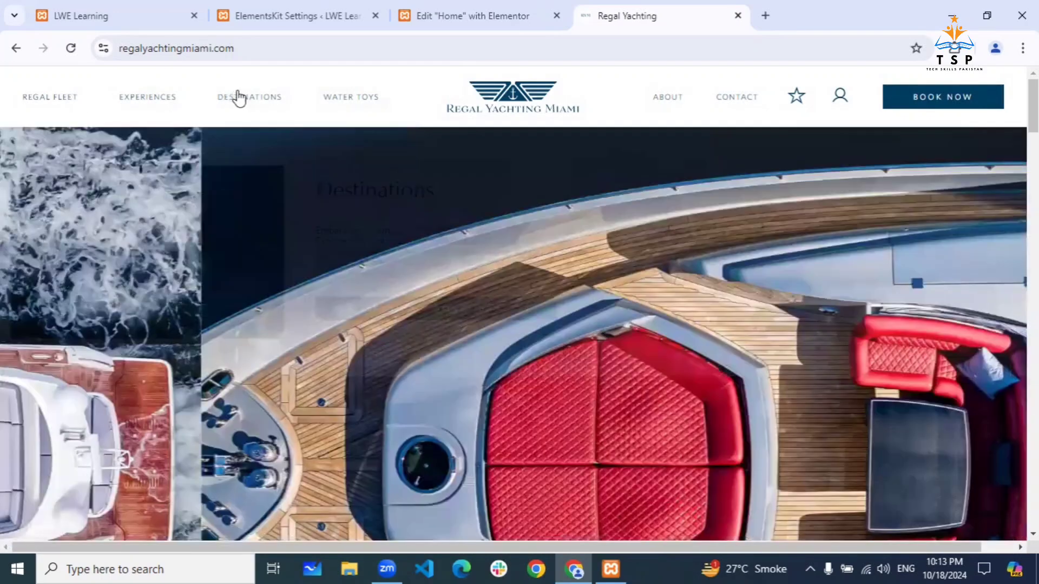
pyautogui.moveTo(237, 98)
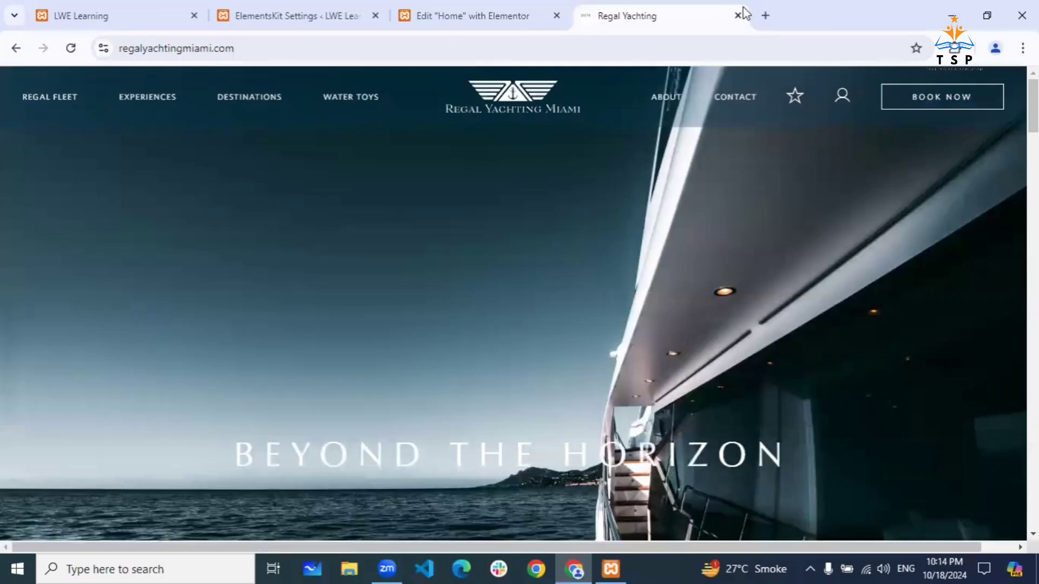
pyautogui.click(738, 16)
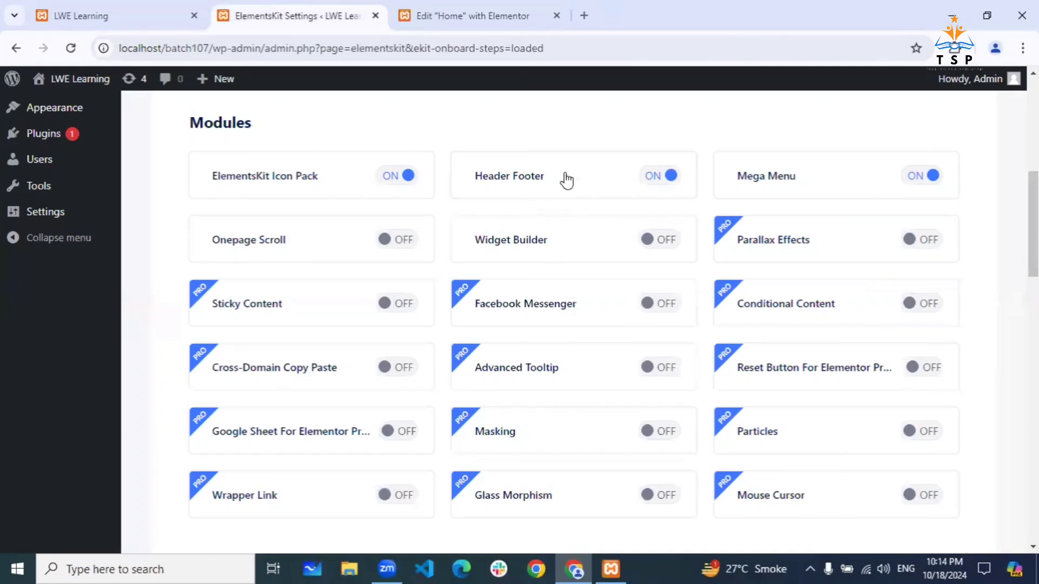
# Tick the Pie Chart and Drop Caps widgets in the General group of ElementsKit and review the remaining widget groups
pyautogui.scroll(-6, 541, 176)
pyautogui.scroll(1, 542, 176)
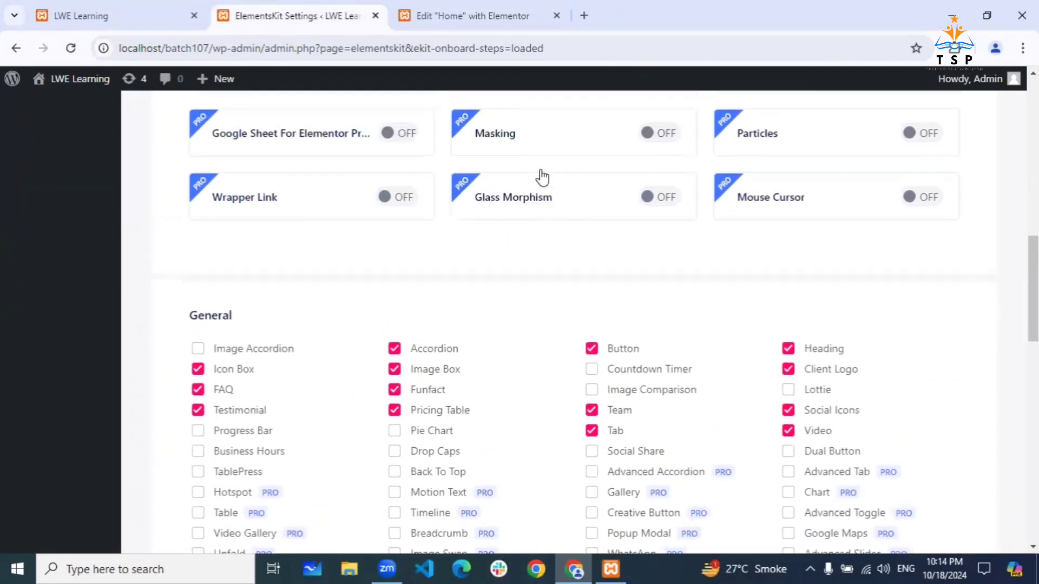
pyautogui.scroll(-6, 542, 176)
pyautogui.scroll(3, 541, 176)
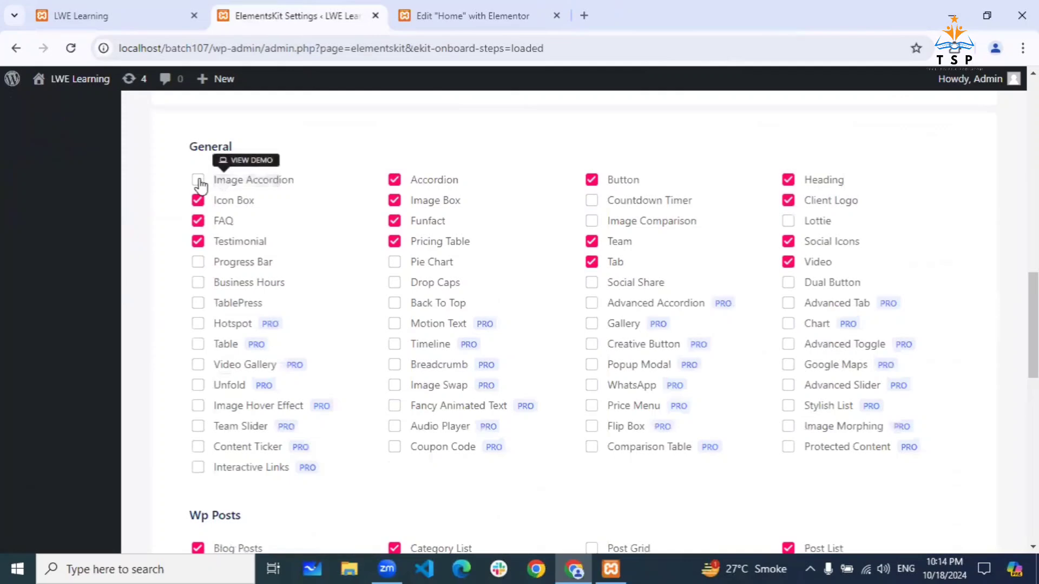
pyautogui.click(197, 200)
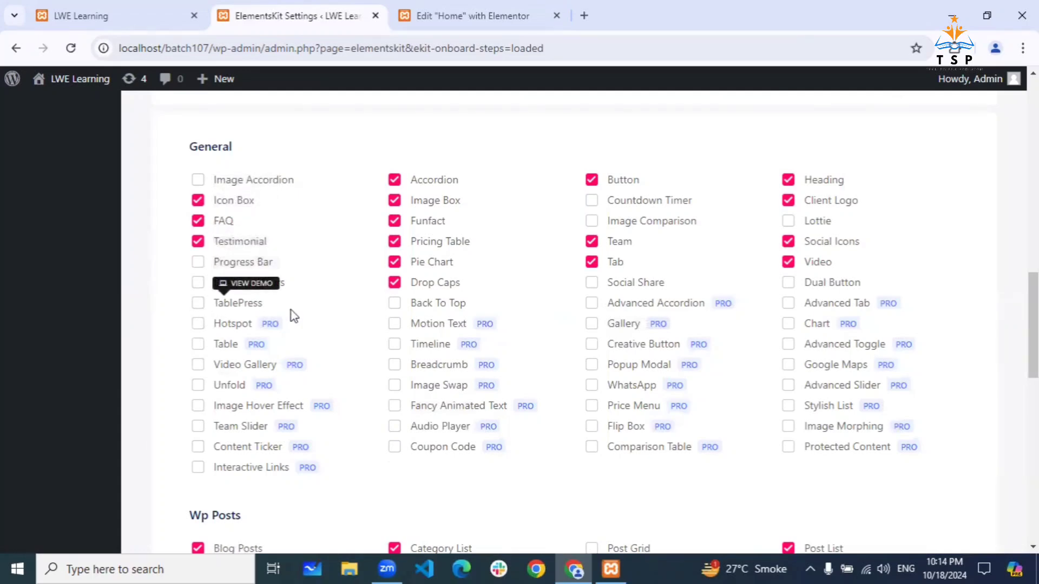
pyautogui.scroll(-8, 293, 315)
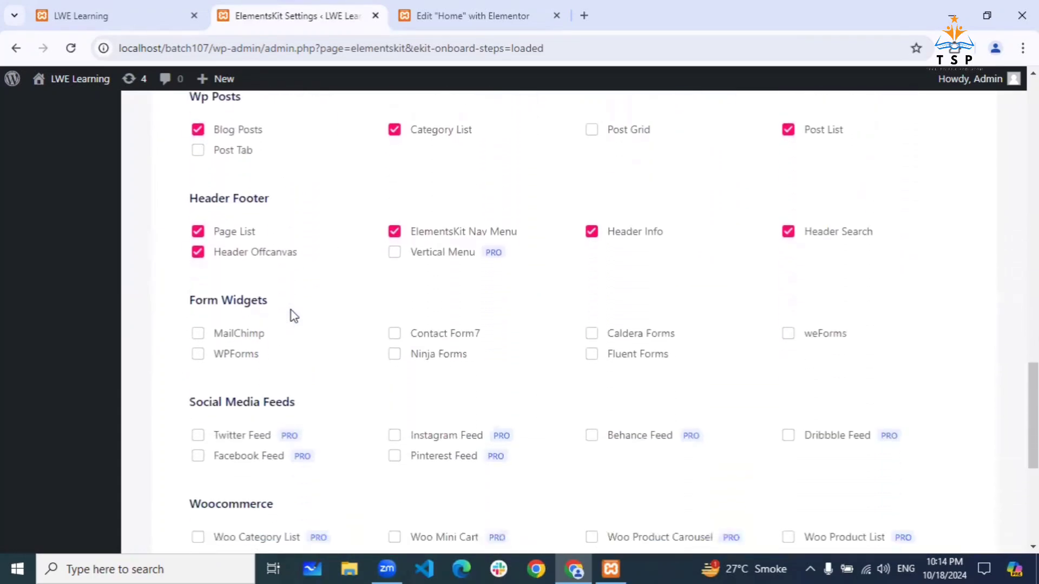
pyautogui.scroll(-6, 292, 315)
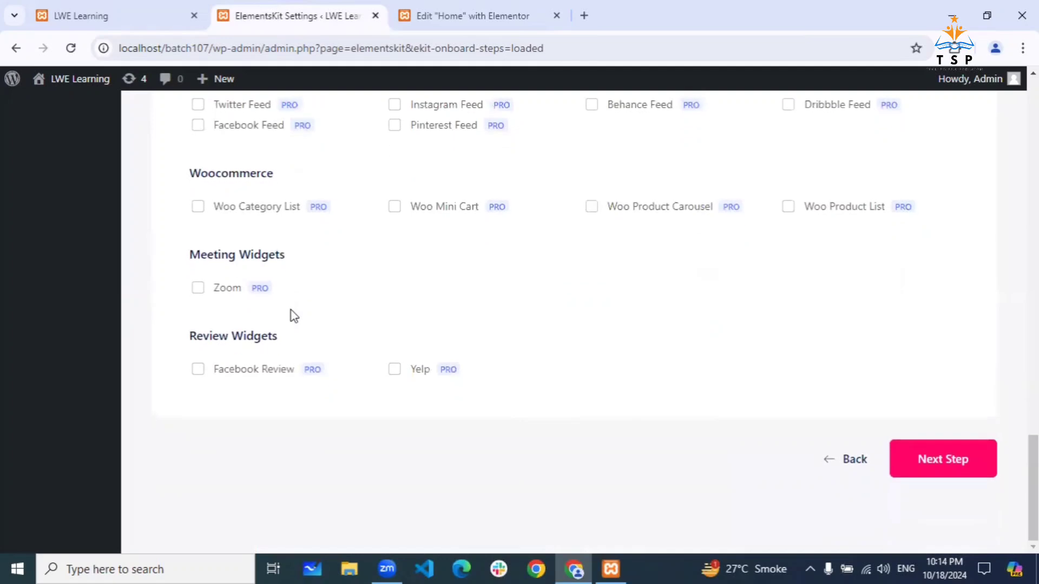
pyautogui.scroll(20, 292, 315)
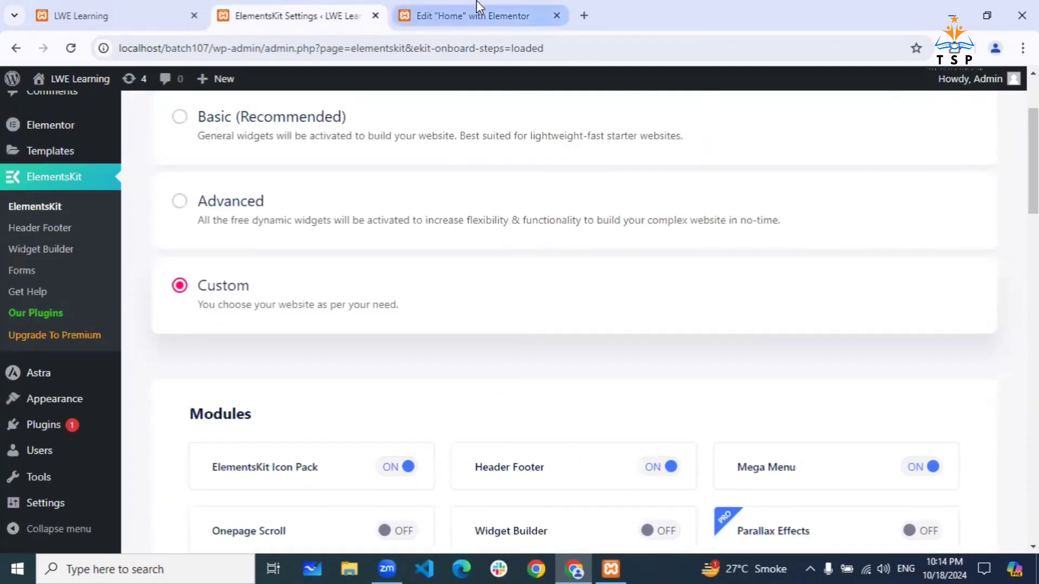
# Return to the Elementor editor for the Home page, reload it, and locate the ElementsKit category among the widgets
pyautogui.click(477, 15)
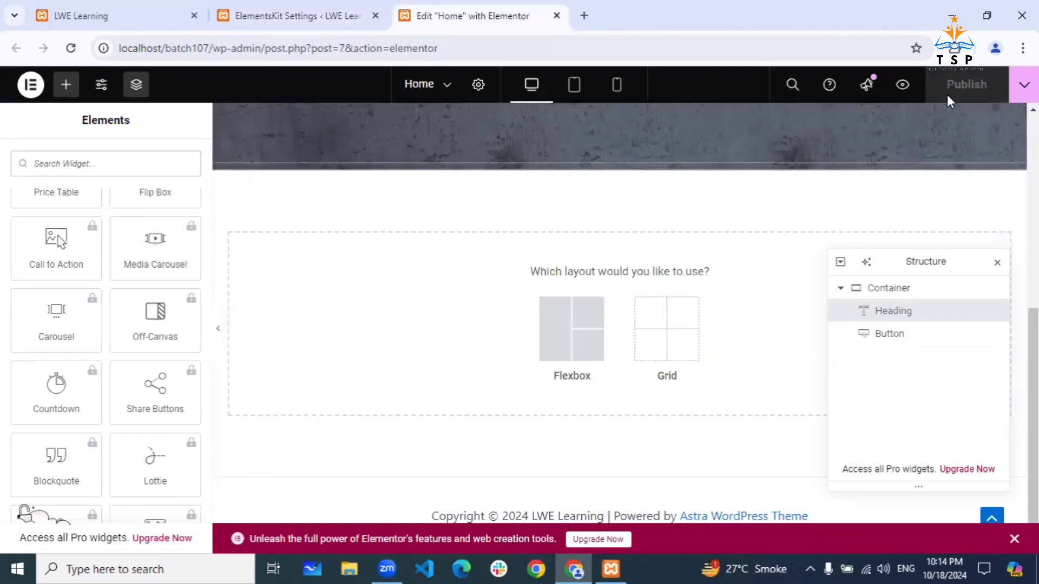
pyautogui.click(70, 48)
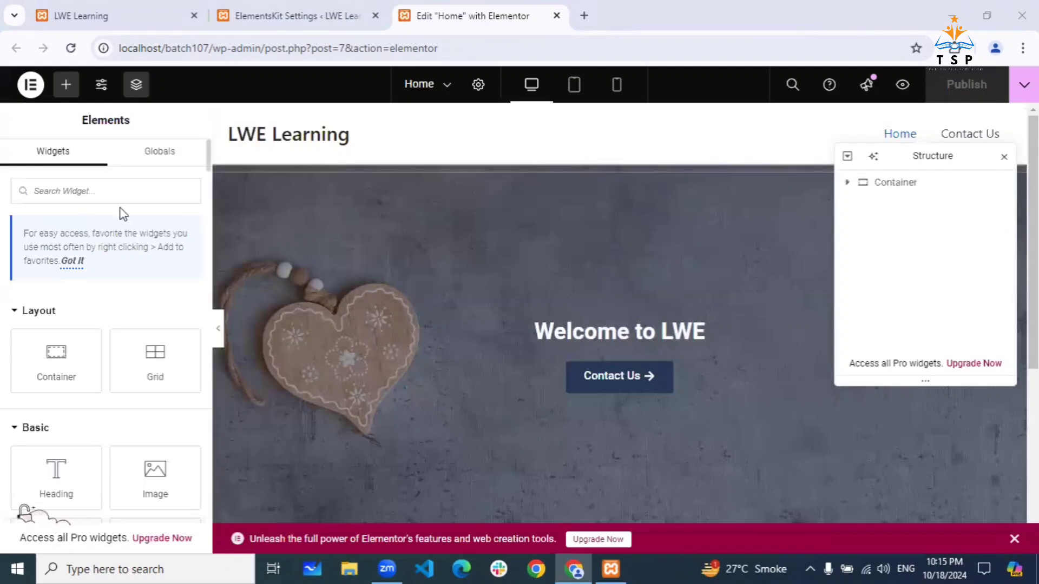
pyautogui.scroll(-1, 83, 340)
pyautogui.scroll(-15, 82, 339)
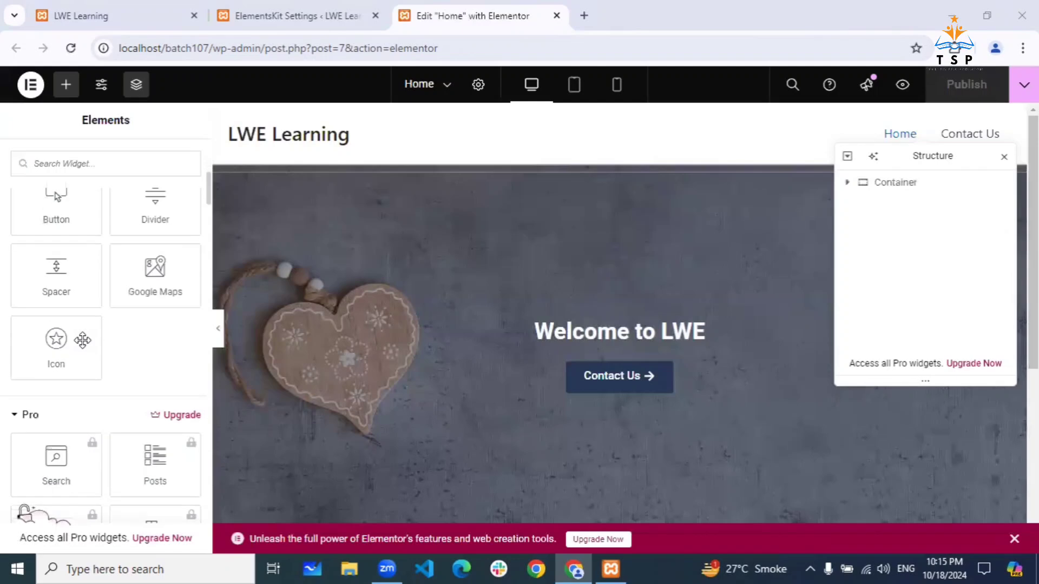
pyautogui.scroll(-15, 82, 340)
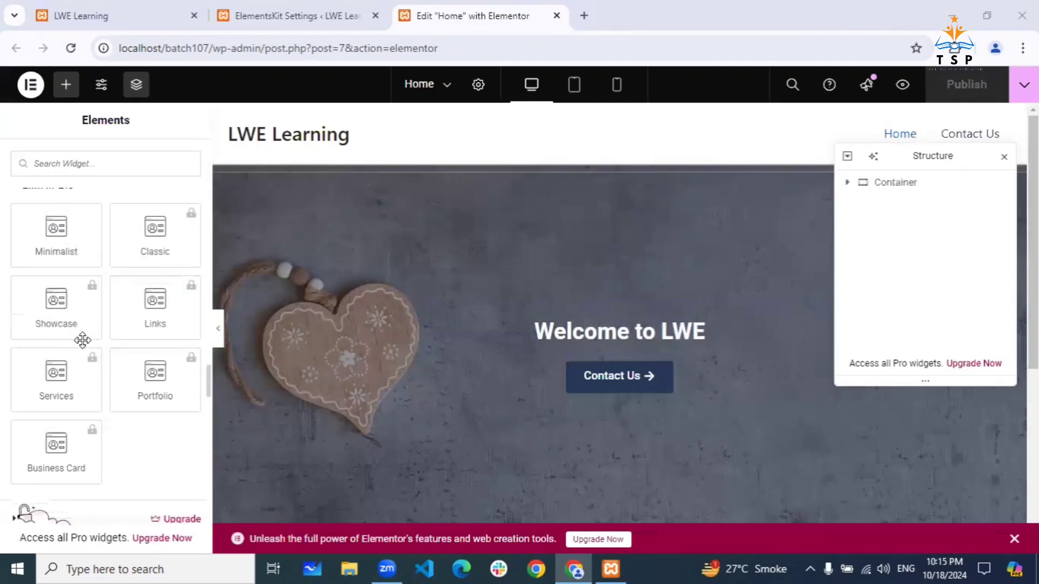
pyautogui.scroll(-5, 83, 340)
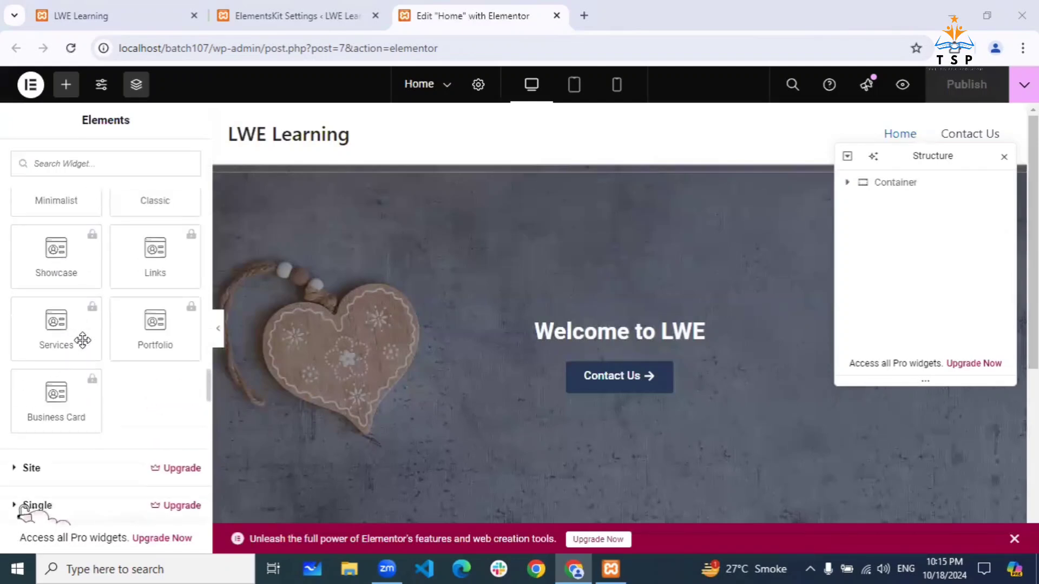
pyautogui.scroll(-5, 82, 340)
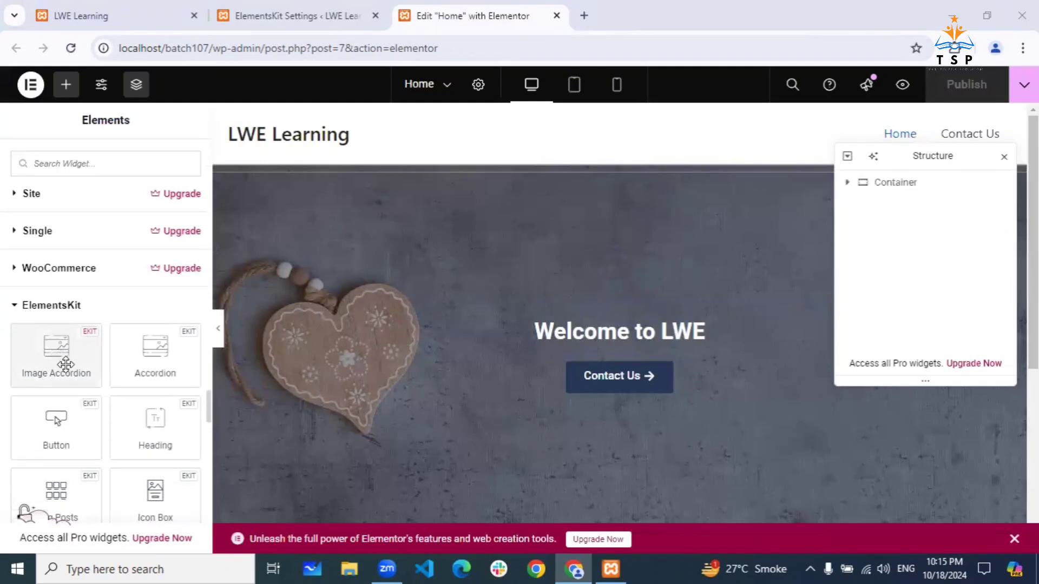
# Examine the widgets offered in the ElementsKit category, such as Image Accordion, Blog Posts and Countdown Timer
pyautogui.scroll(-5, 69, 371)
pyautogui.scroll(7, 68, 371)
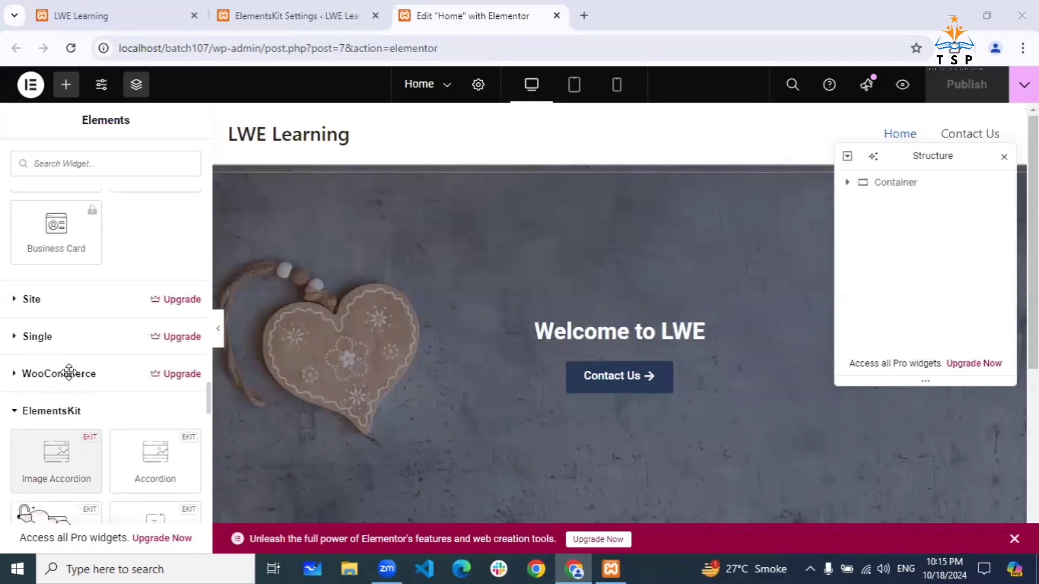
pyautogui.scroll(-5, 69, 372)
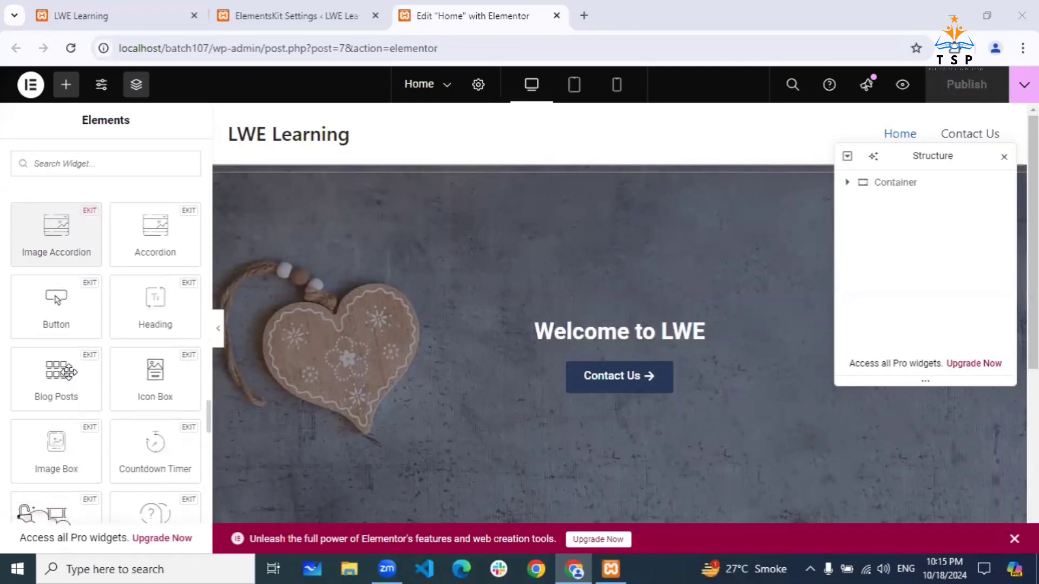
pyautogui.scroll(-2, 68, 372)
pyautogui.scroll(-2, 73, 324)
pyautogui.scroll(5, 77, 306)
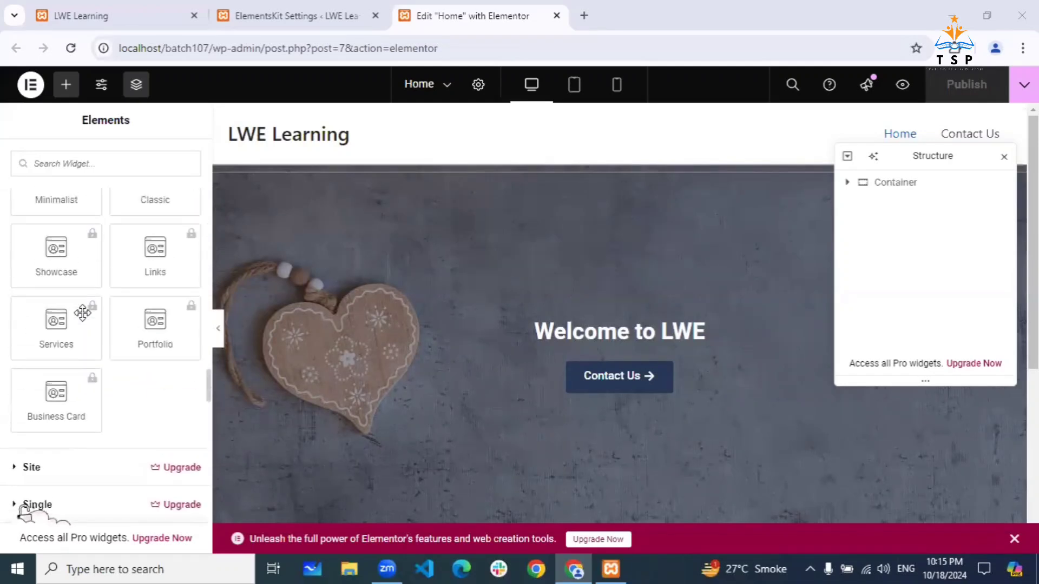
# Add the ElementsKit Button widget to the hero container, directly below the Contact Us button
pyautogui.scroll(-3, 82, 311)
pyautogui.scroll(-2, 83, 312)
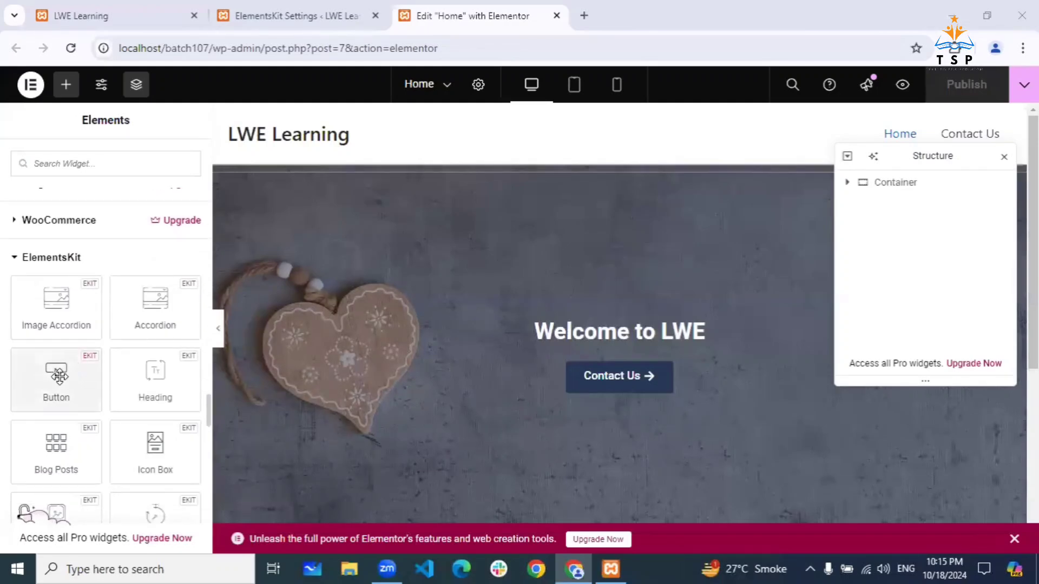
pyautogui.moveTo(50, 383); pyautogui.dragTo(626, 393)
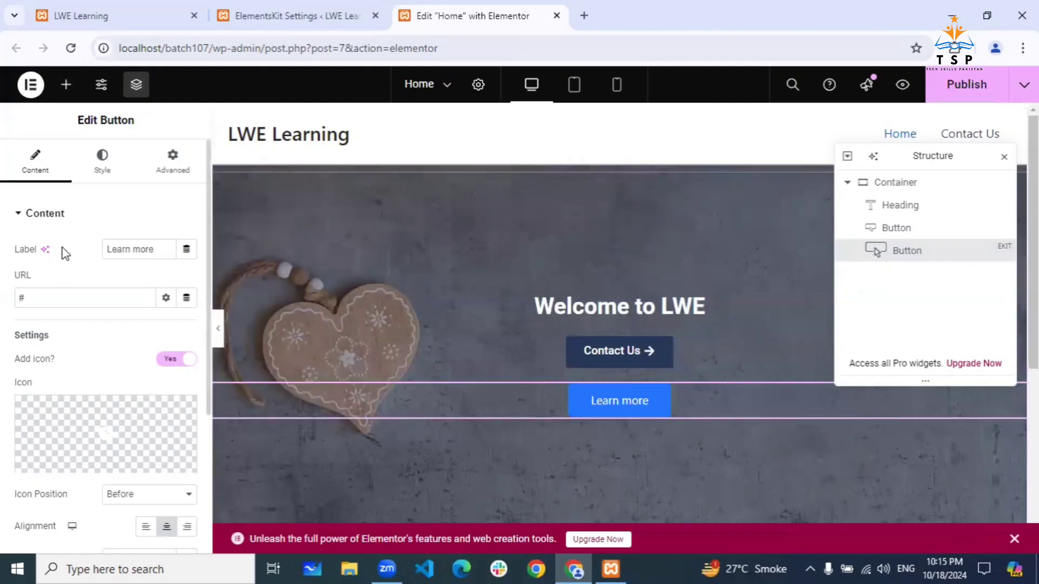
# Compare the content settings of the Contact Us button with those of the ElementsKit Learn more button, including its Go Premium section
pyautogui.click(679, 358)
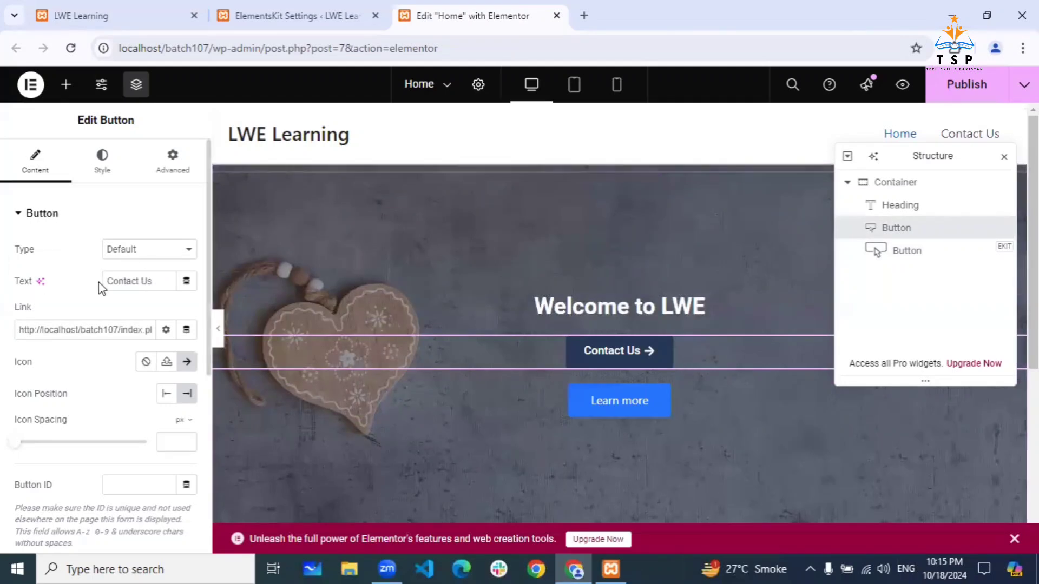
pyautogui.scroll(-3, 81, 416)
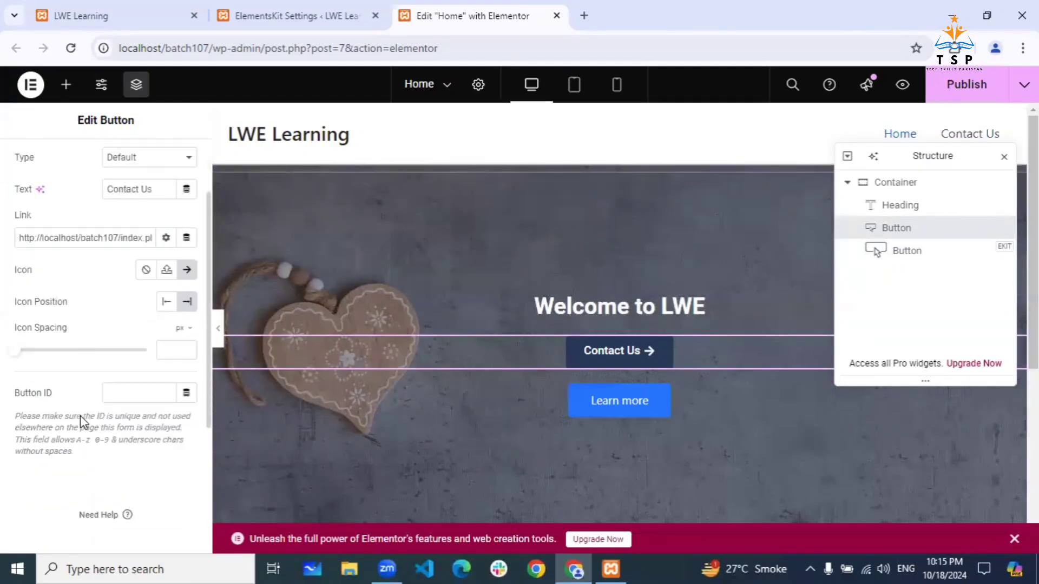
pyautogui.click(696, 395)
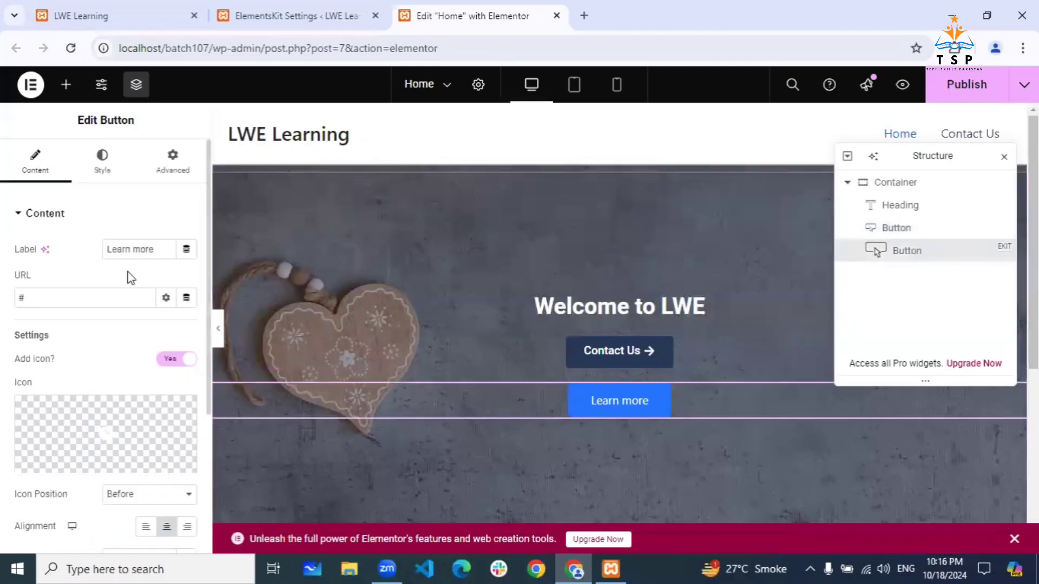
pyautogui.scroll(-3, 85, 306)
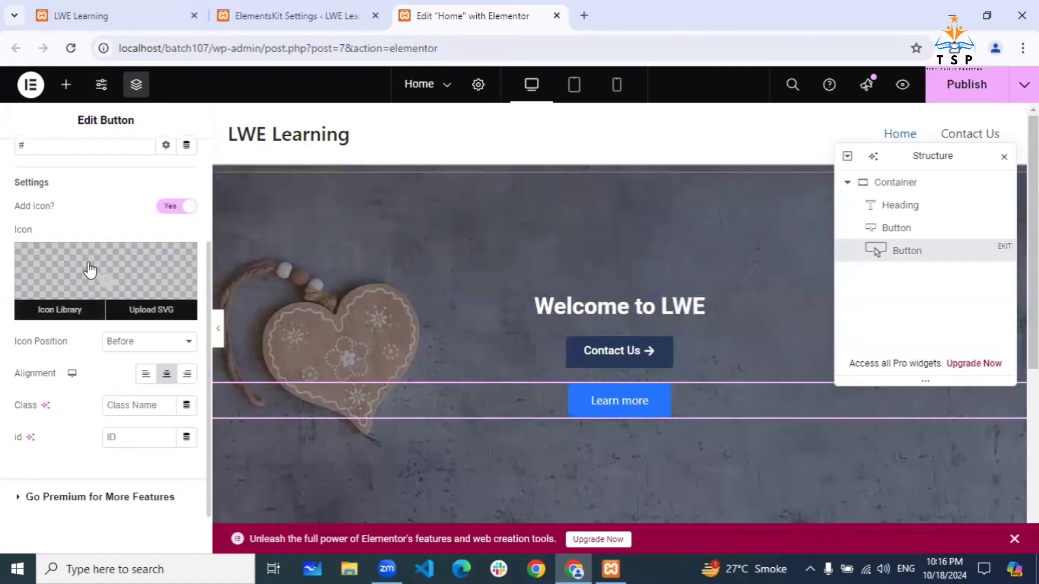
pyautogui.scroll(-1, 97, 351)
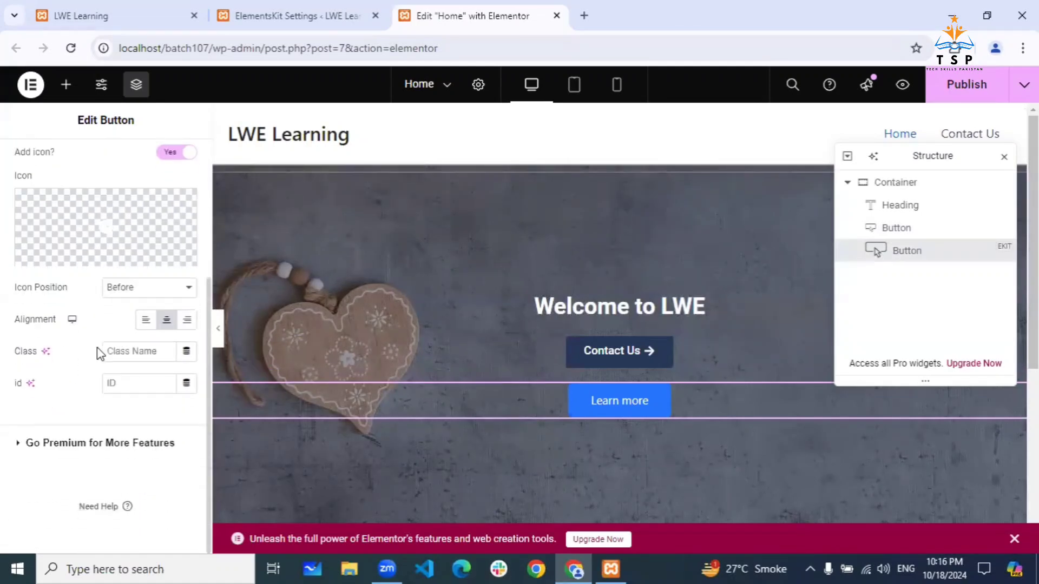
pyautogui.scroll(3, 97, 348)
pyautogui.scroll(-3, 32, 476)
pyautogui.click(29, 447)
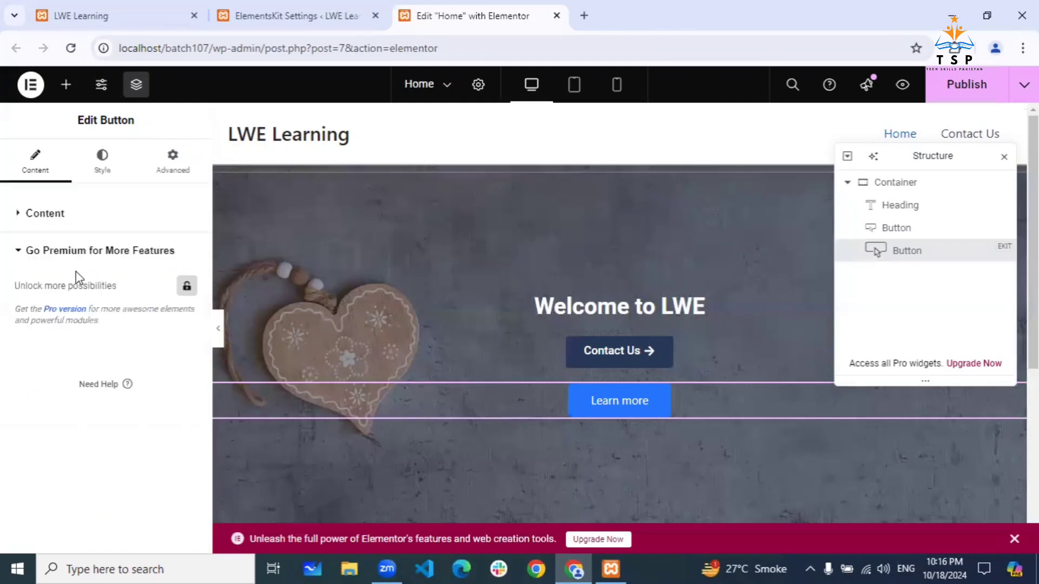
pyautogui.click(23, 252)
pyautogui.click(22, 217)
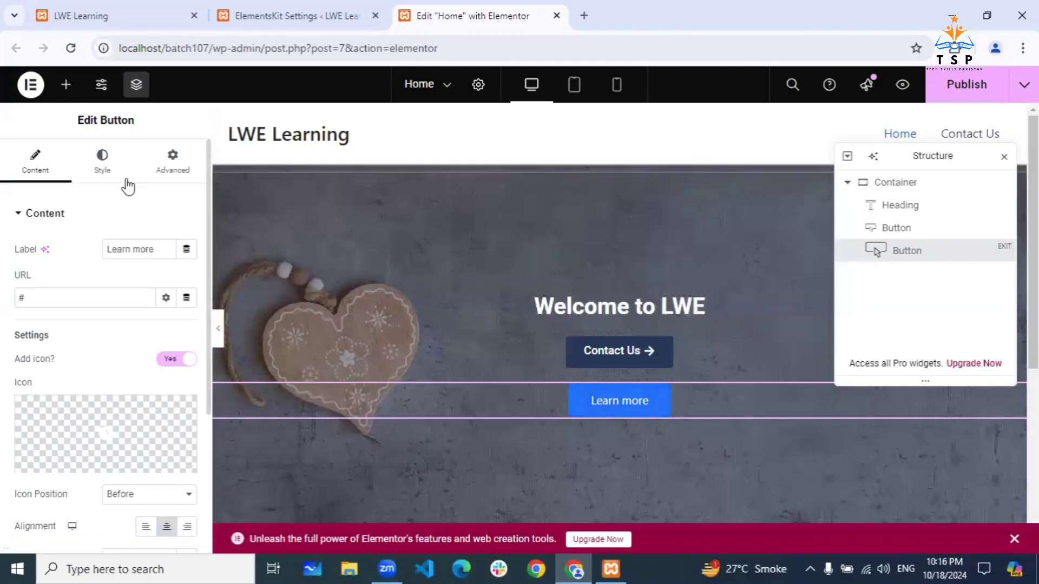
# Examine the Learn more button's style settings and expand its Icon section
pyautogui.click(106, 165)
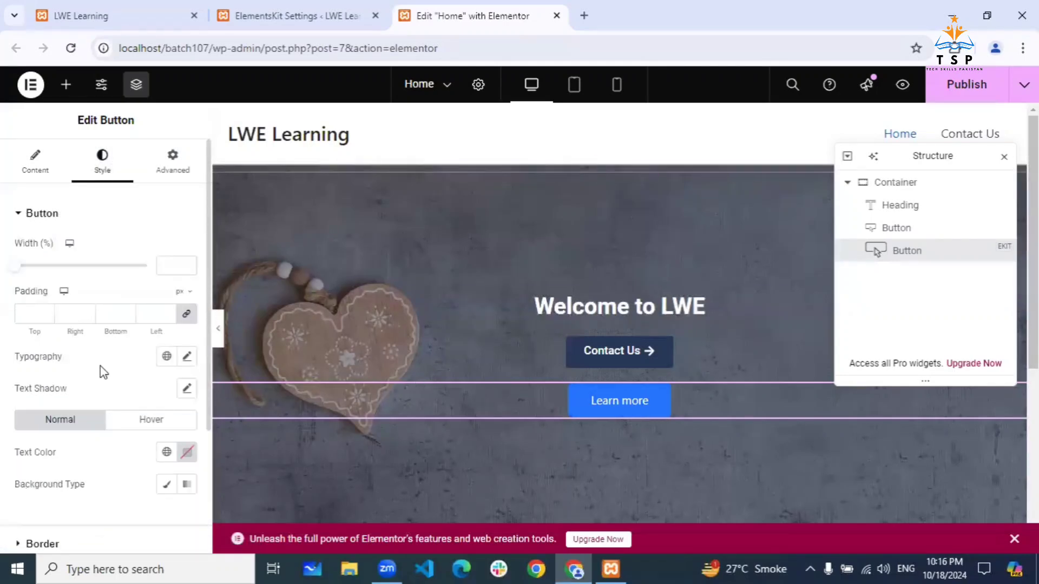
pyautogui.scroll(-3, 104, 372)
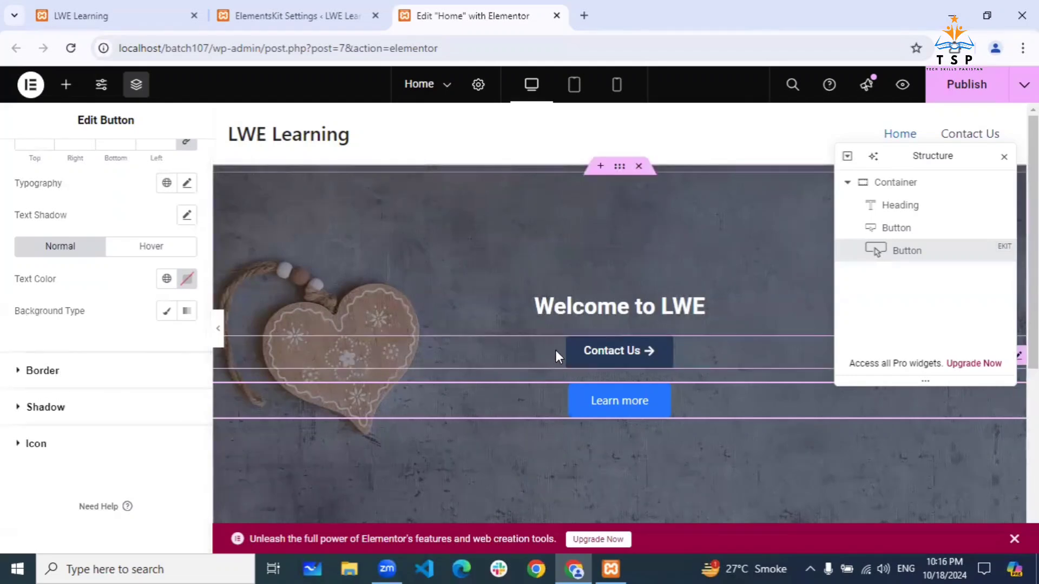
pyautogui.click(36, 445)
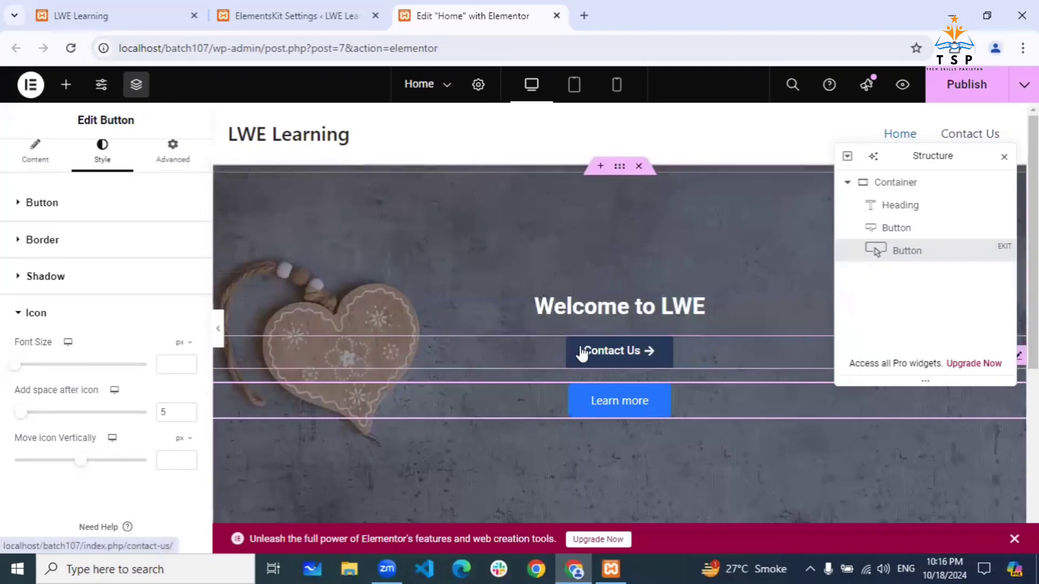
# Examine the Contact Us button's content settings and its style settings, such as typography, color, border and padding
pyautogui.click(557, 352)
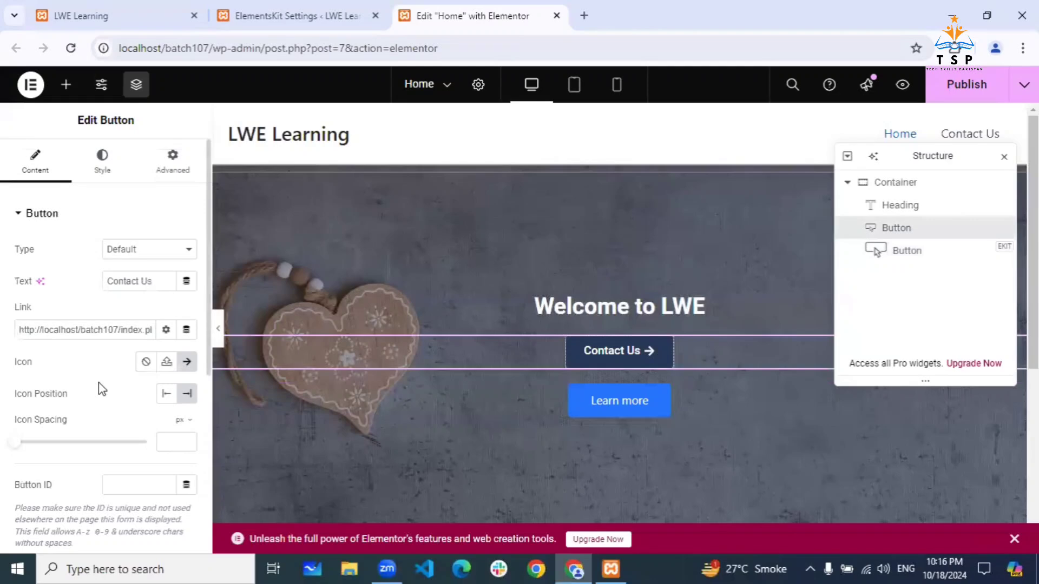
pyautogui.scroll(-3, 100, 388)
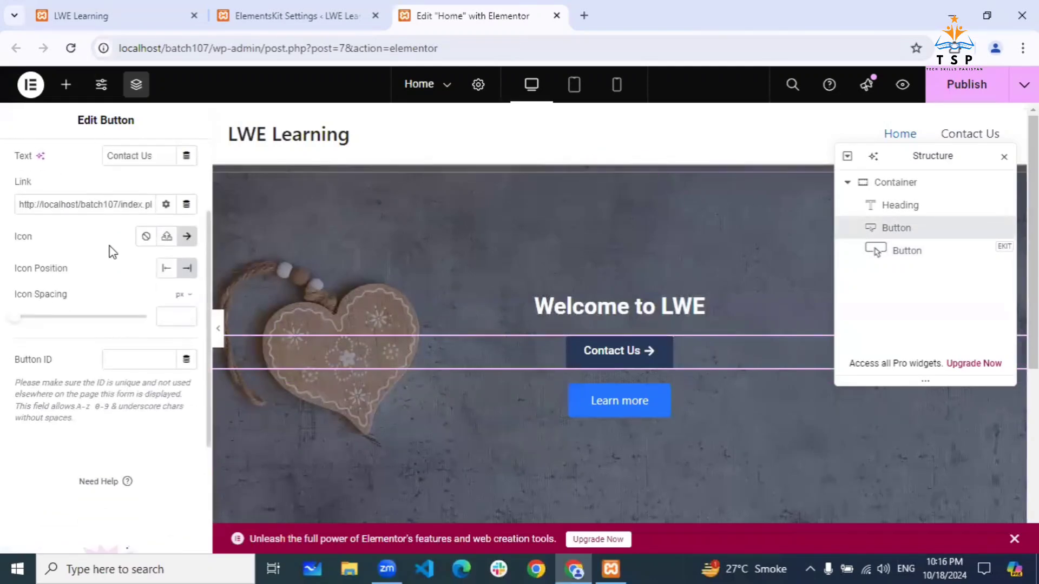
pyautogui.scroll(1, 124, 291)
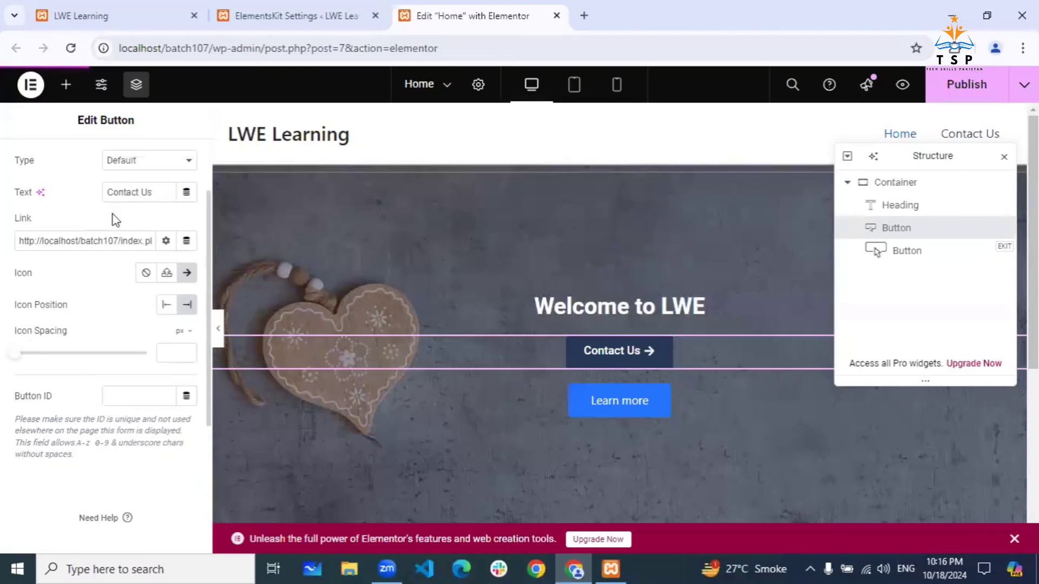
pyautogui.scroll(2, 116, 219)
pyautogui.click(103, 165)
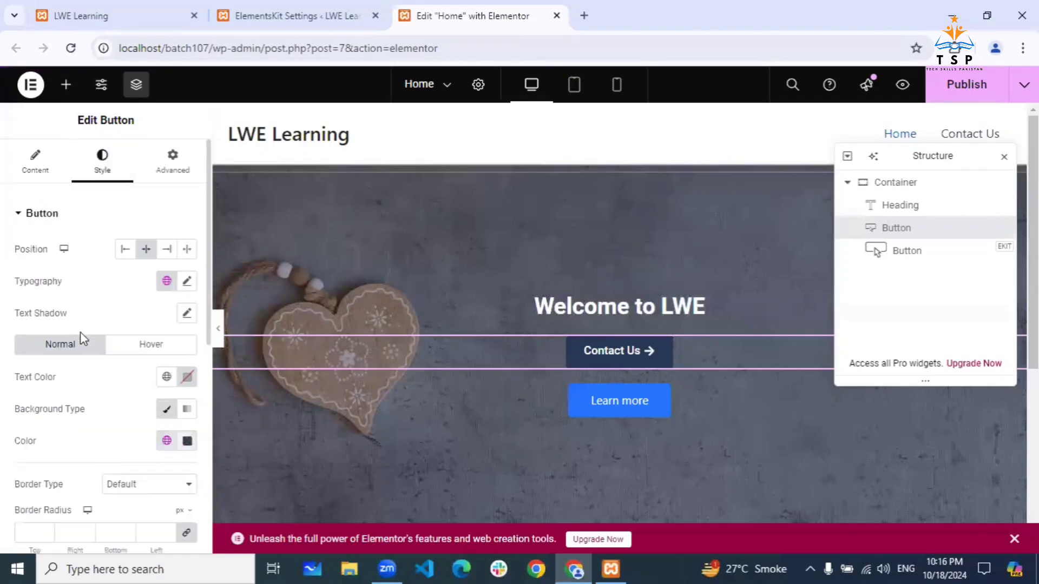
pyautogui.scroll(-5, 81, 333)
pyautogui.scroll(5, 81, 334)
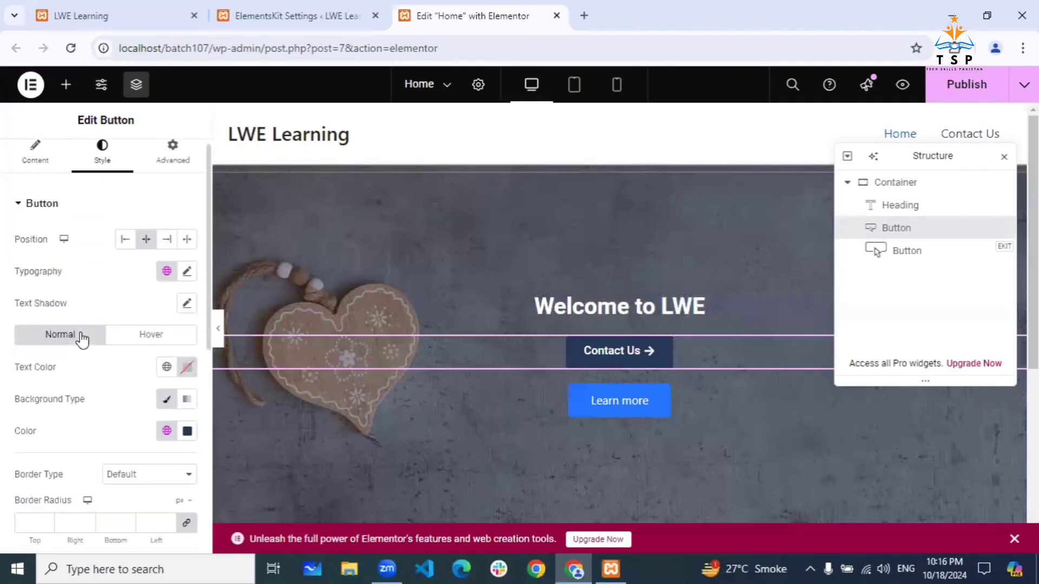
pyautogui.scroll(-4, 58, 354)
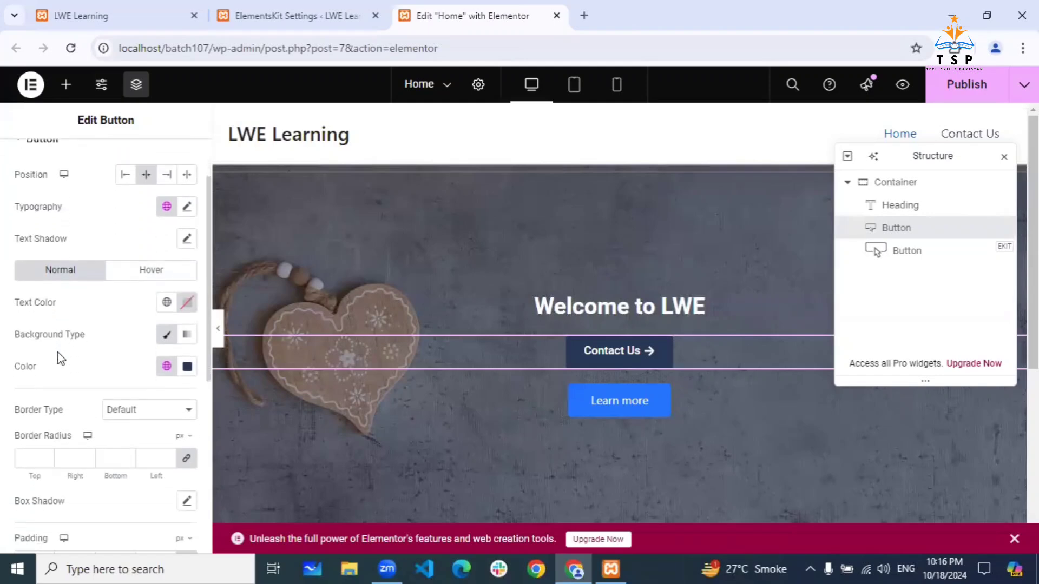
pyautogui.scroll(2, 57, 357)
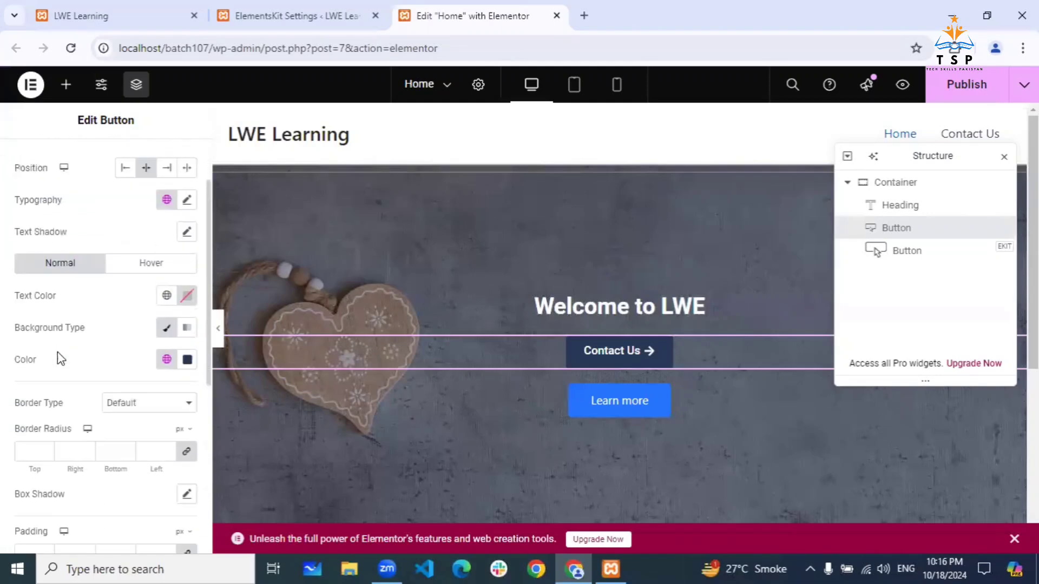
# Reselect the Learn more button and review its icon font size, spacing and vertical position settings
pyautogui.click(584, 406)
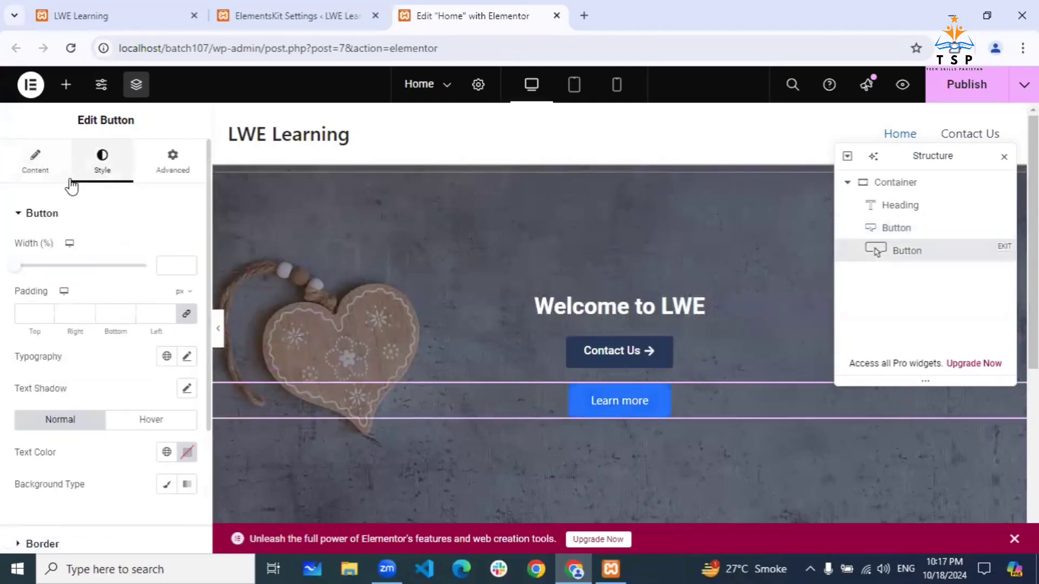
pyautogui.scroll(-2, 64, 341)
pyautogui.scroll(-2, 64, 341)
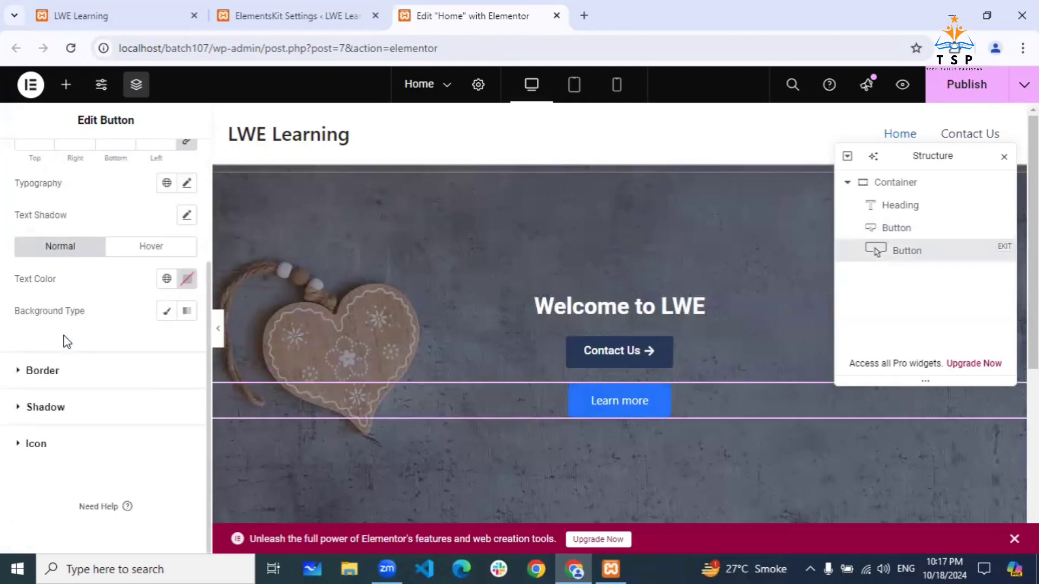
pyautogui.click(37, 444)
pyautogui.scroll(-1, 87, 447)
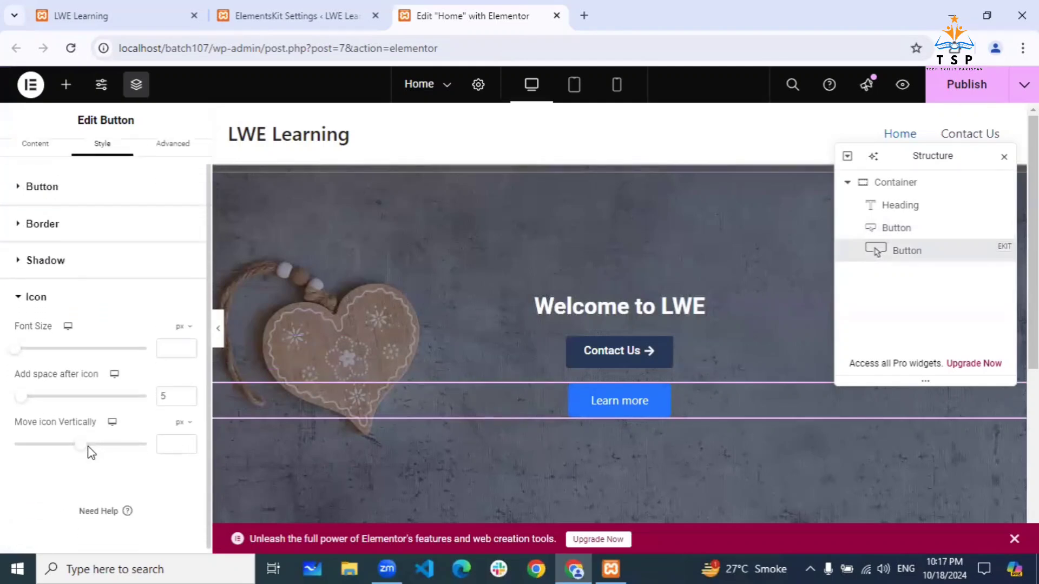
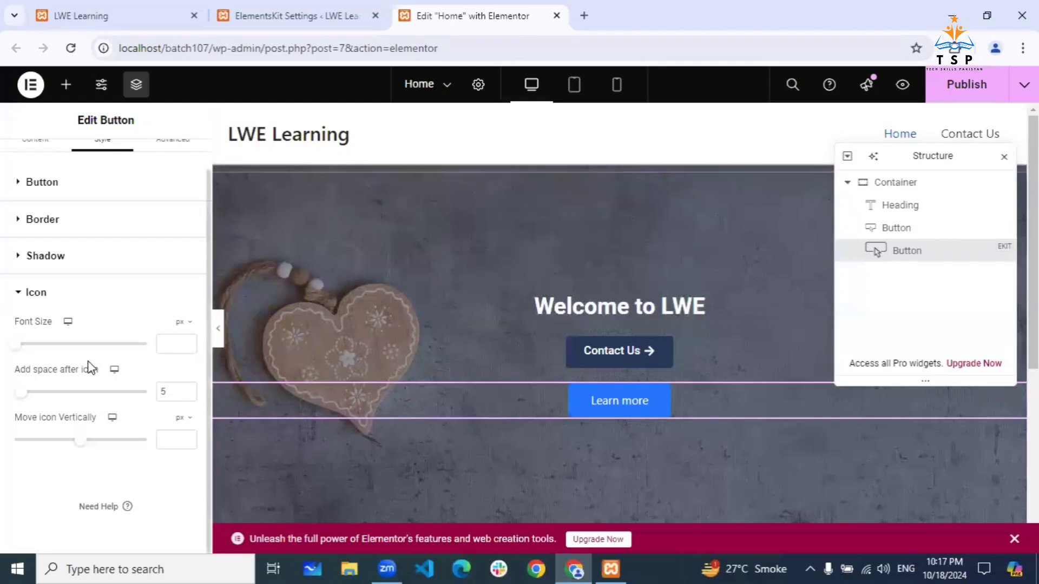
pyautogui.scroll(1, 90, 367)
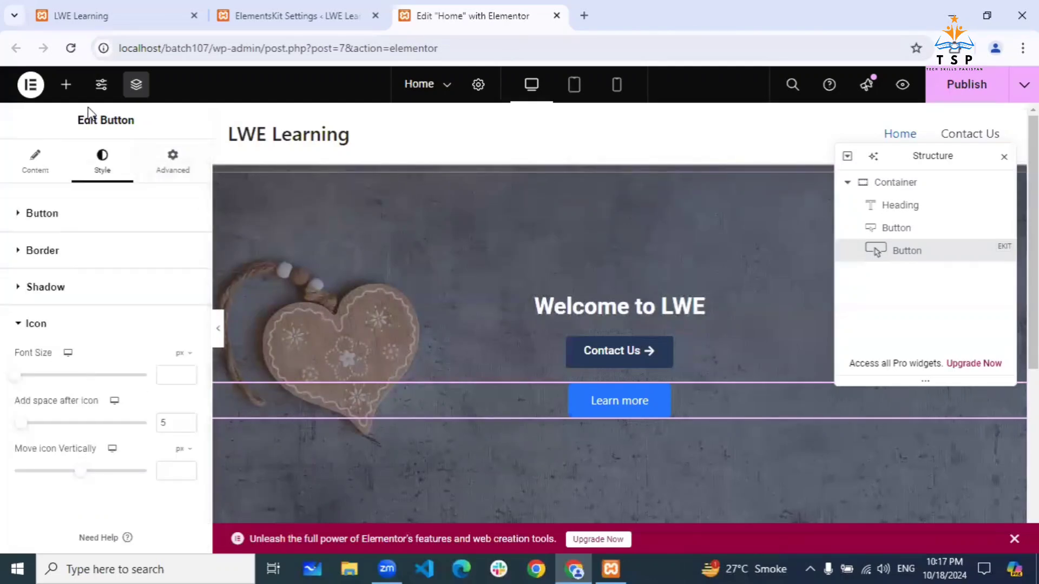
# Browse the widget list through the ElementsKit and ElementsKit Header Footer categories, examining widgets such as Nav Menu and Header Offcanvas
pyautogui.click(65, 84)
pyautogui.scroll(-8, 63, 401)
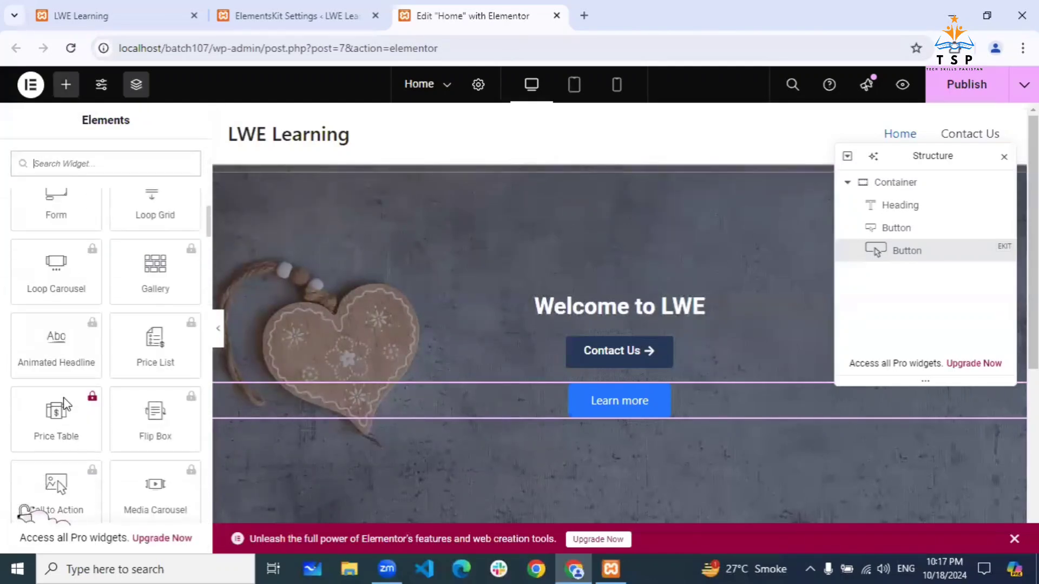
pyautogui.scroll(-4, 63, 403)
pyautogui.scroll(-5, 60, 441)
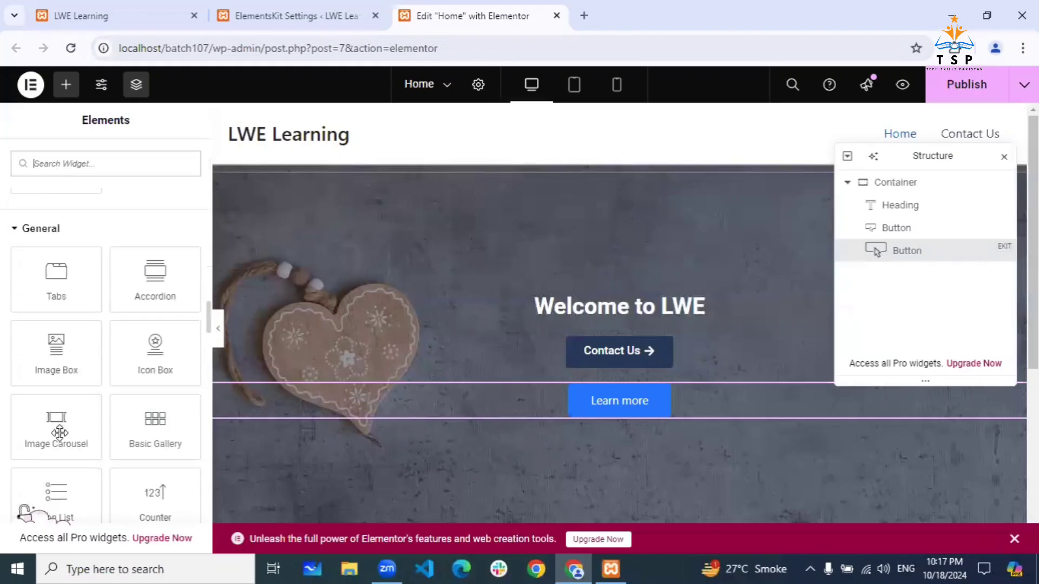
pyautogui.scroll(-10, 60, 433)
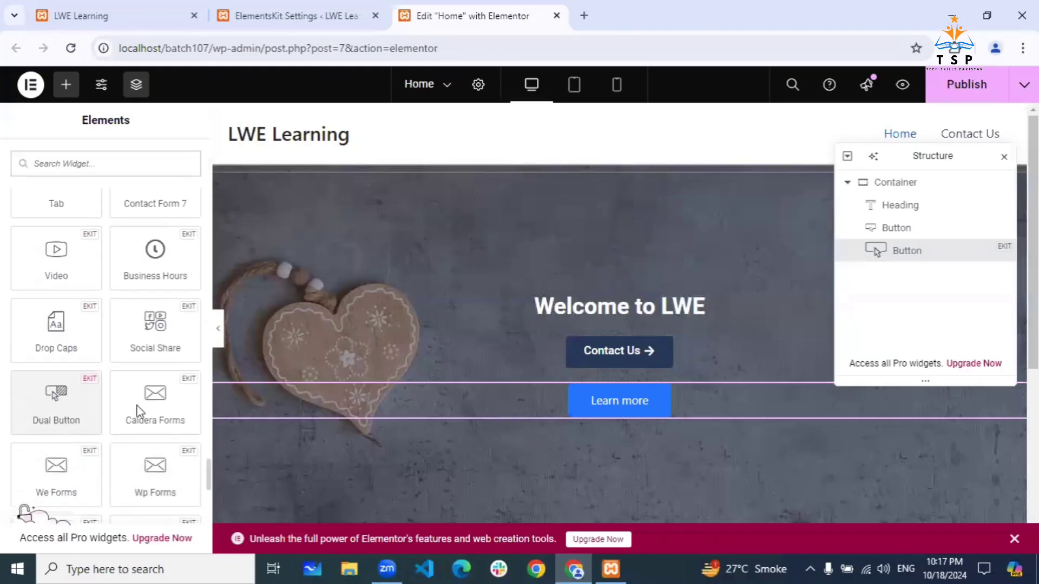
pyautogui.scroll(-4, 81, 386)
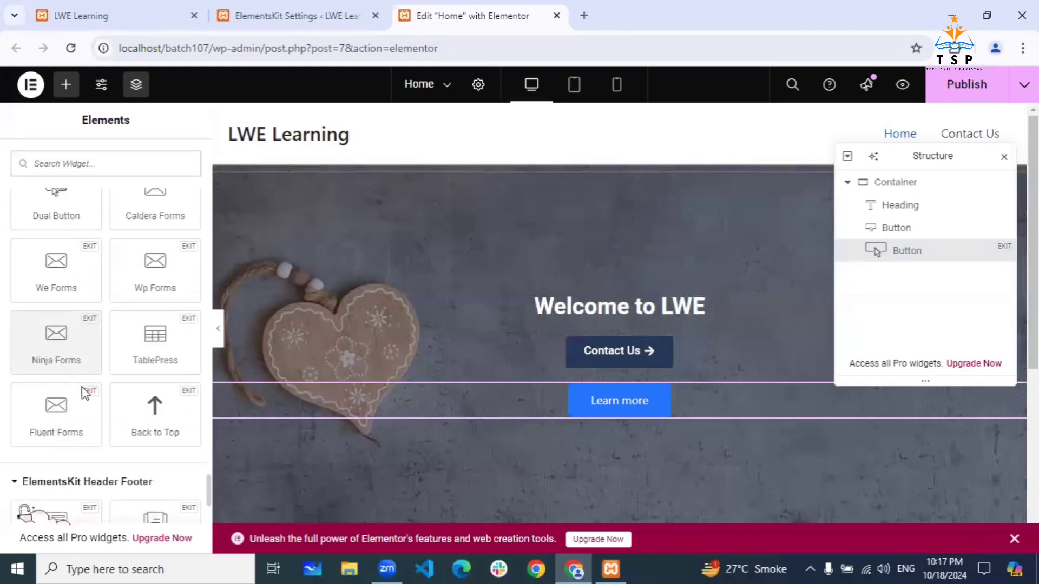
pyautogui.scroll(-5, 82, 388)
pyautogui.scroll(-3, 82, 388)
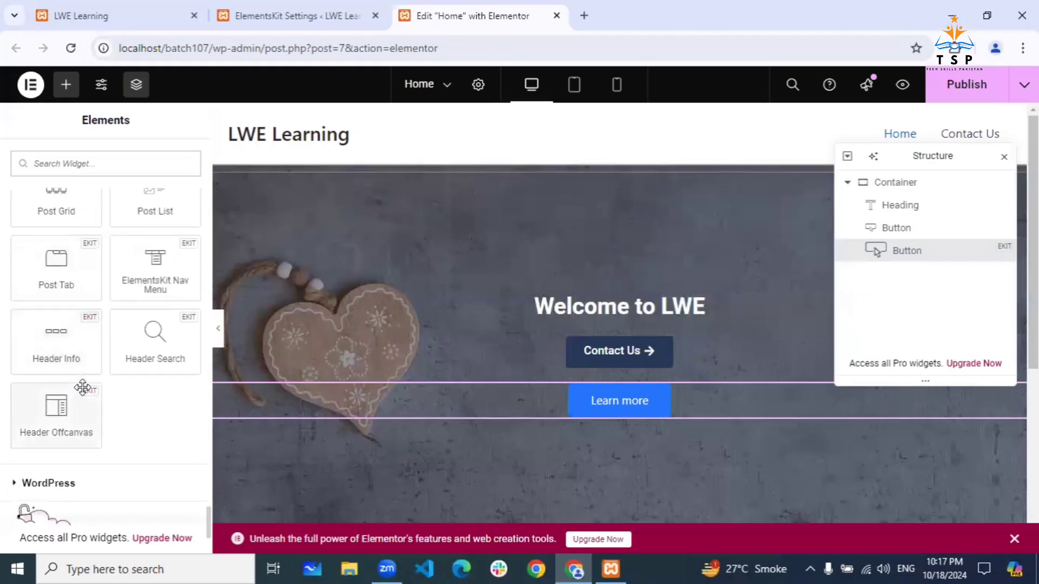
pyautogui.scroll(4, 82, 387)
pyautogui.scroll(-2, 82, 387)
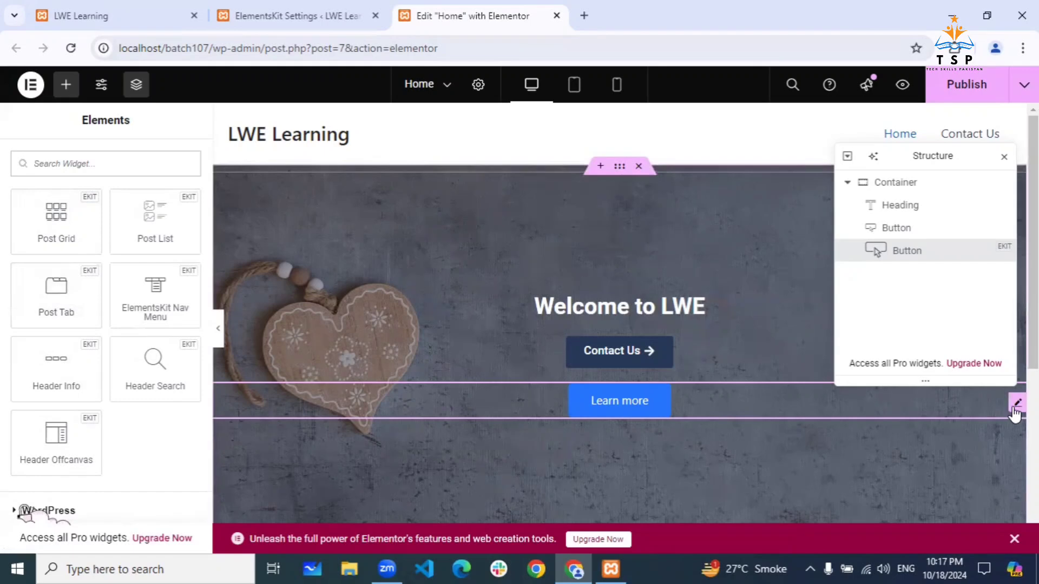
# Delete the ElementsKit Learn more button from the hero container and publish the Home page
pyautogui.click(1017, 405)
pyautogui.press('Delete')
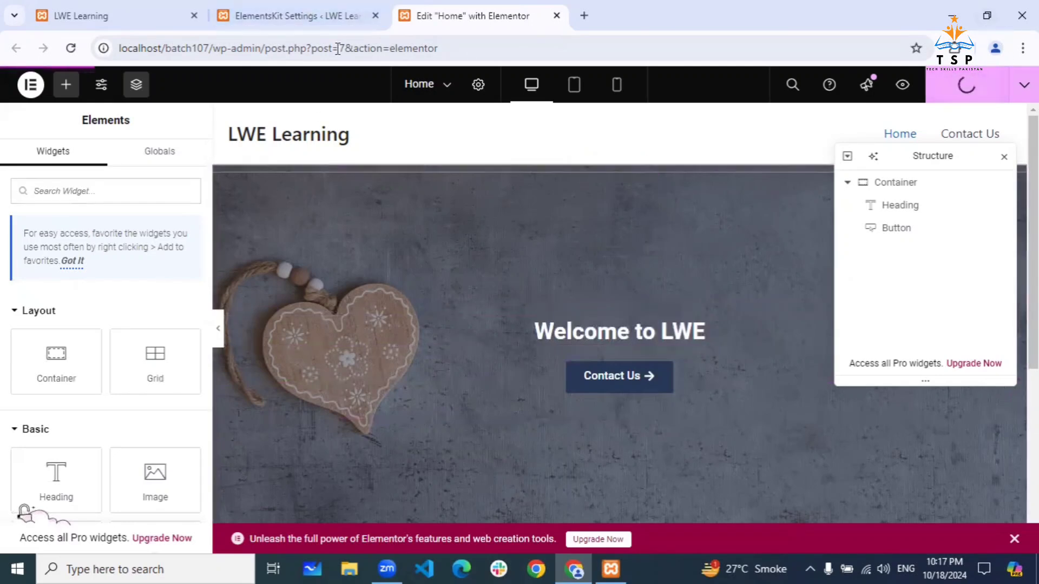
# Switch to the ElementsKit Settings browser tab and try to open the plugin's Header Footer page
pyautogui.click(303, 15)
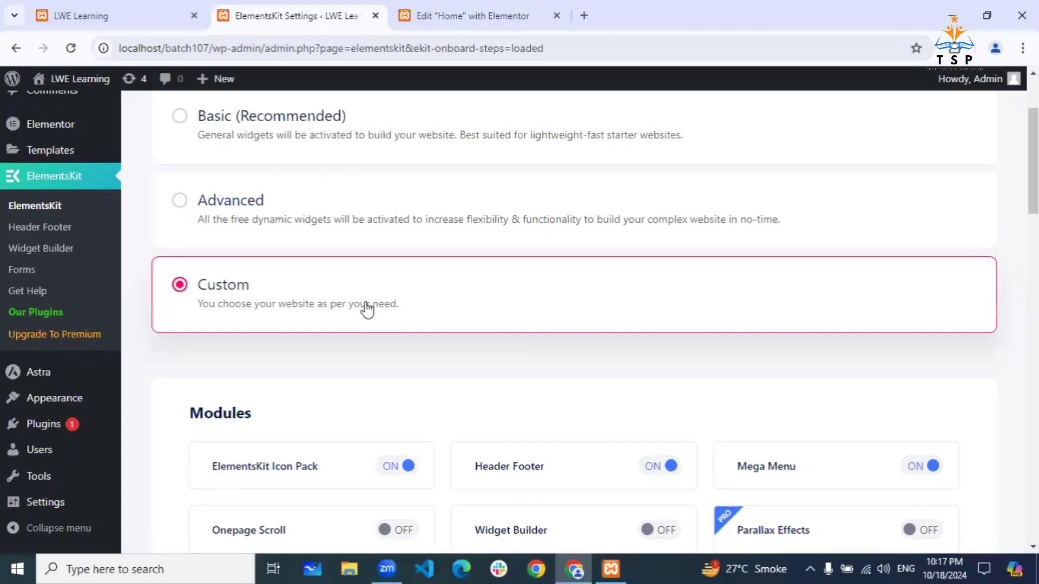
pyautogui.scroll(-3, 366, 309)
pyautogui.scroll(2, 366, 309)
pyautogui.scroll(1, 366, 309)
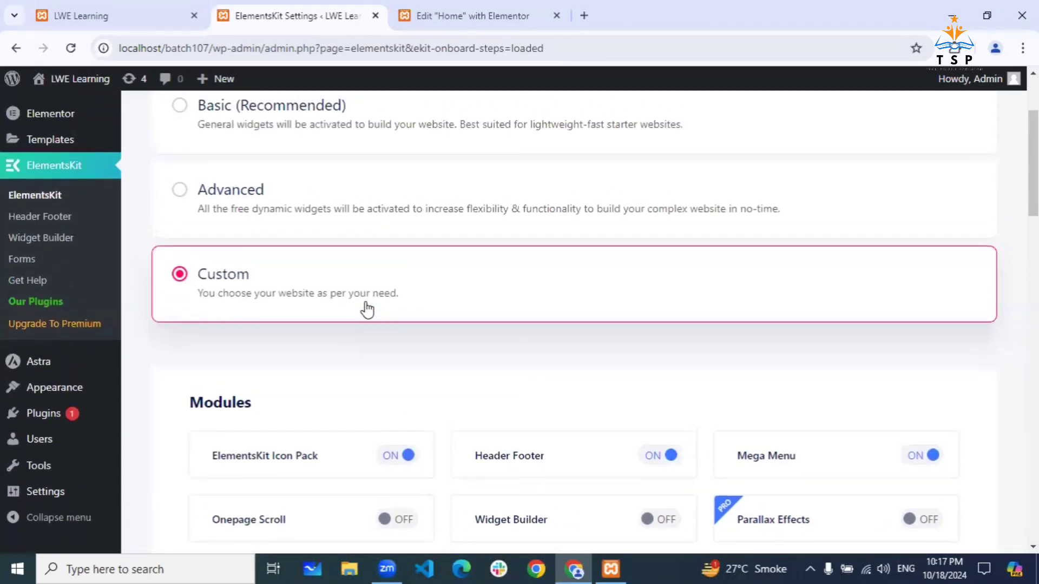
pyautogui.click(39, 217)
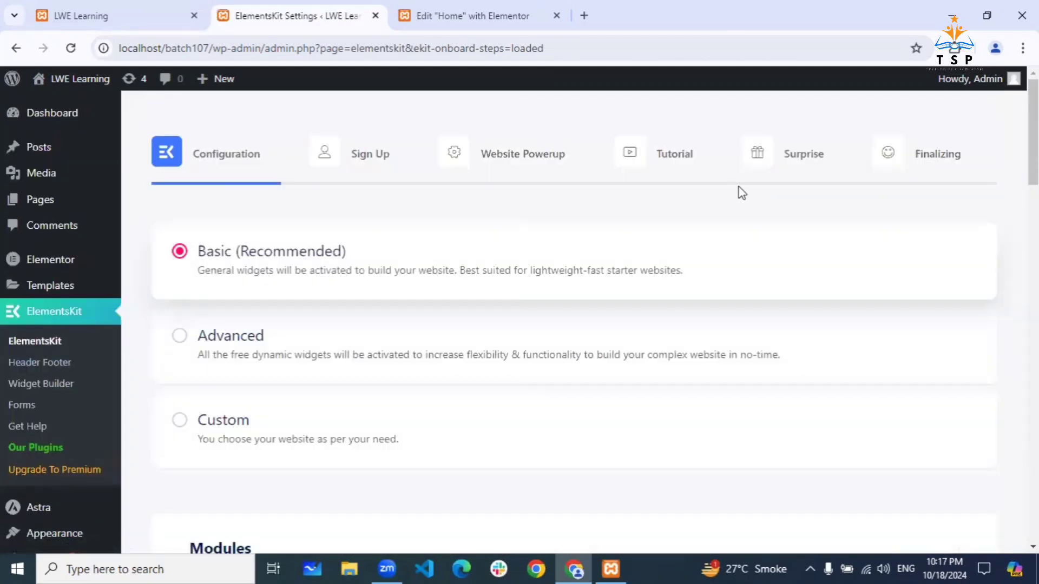
# Examine the ElementsKit configuration presets, the module list and the entries of the WordPress admin menu
pyautogui.scroll(-1, 425, 332)
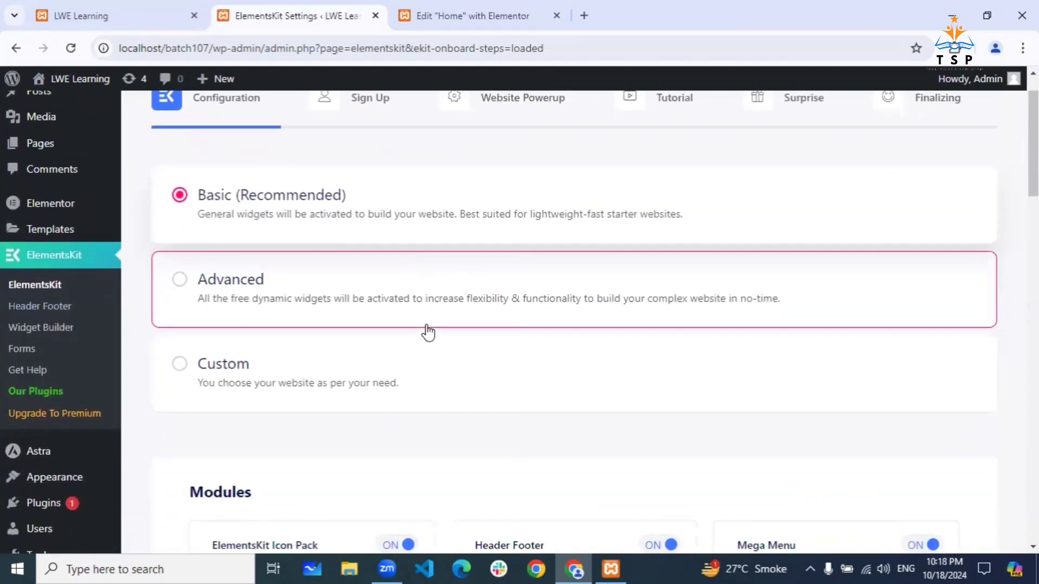
pyautogui.scroll(-4, 427, 332)
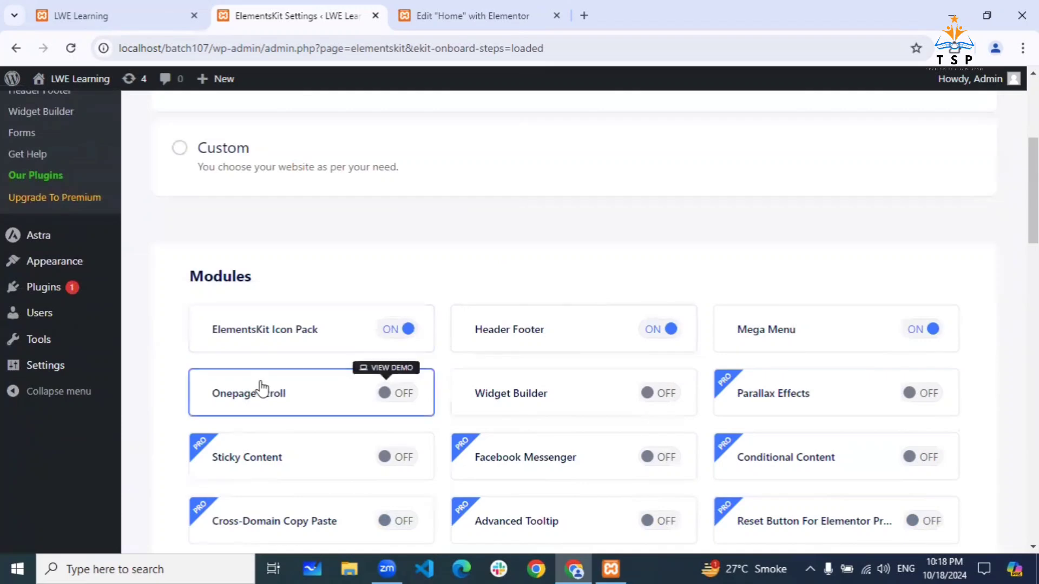
pyautogui.scroll(5, 25, 286)
pyautogui.moveTo(60, 266)
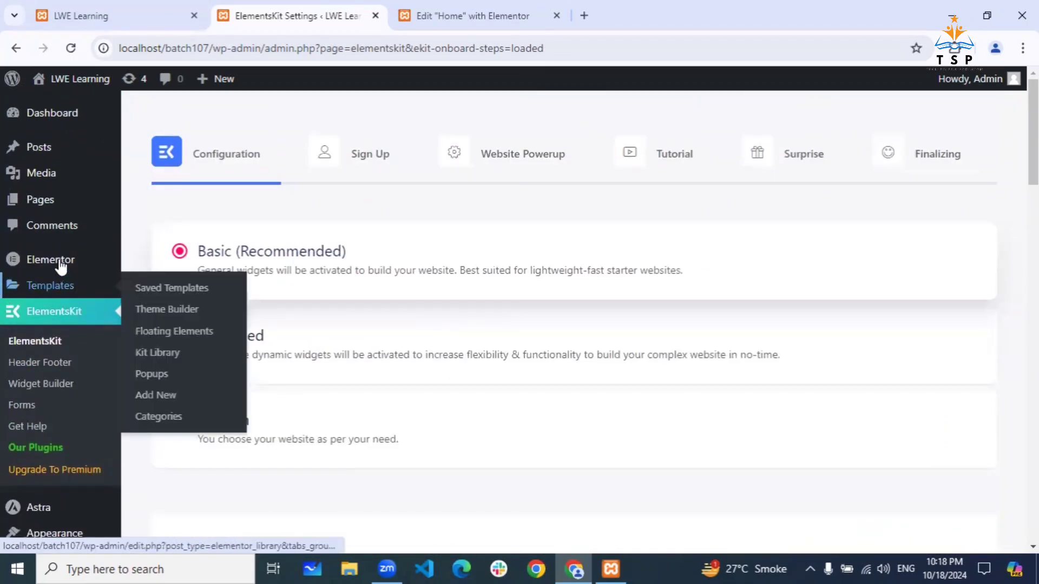
pyautogui.scroll(-6, 50, 383)
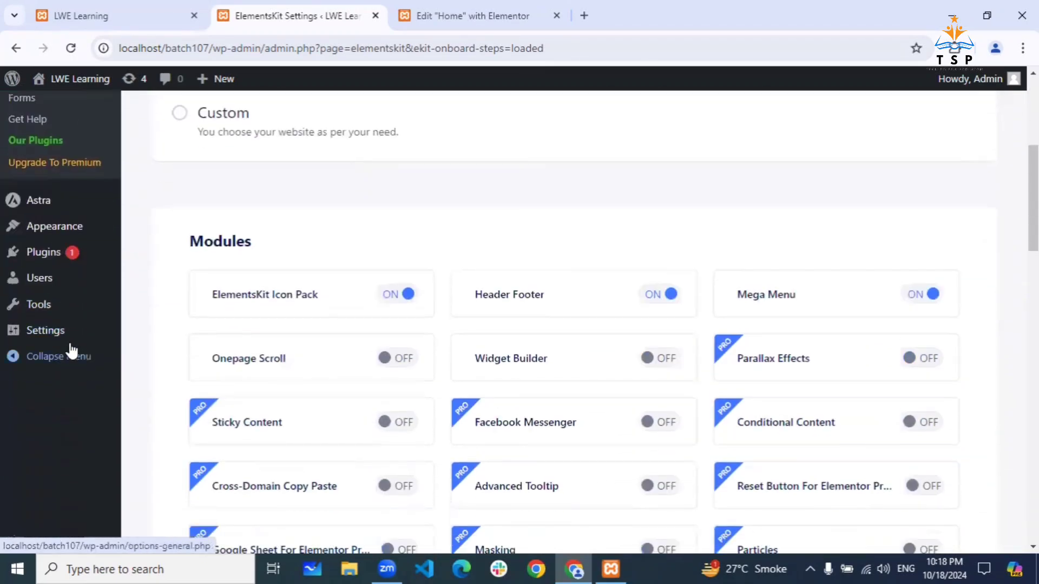
pyautogui.moveTo(79, 233)
pyautogui.scroll(5, 79, 232)
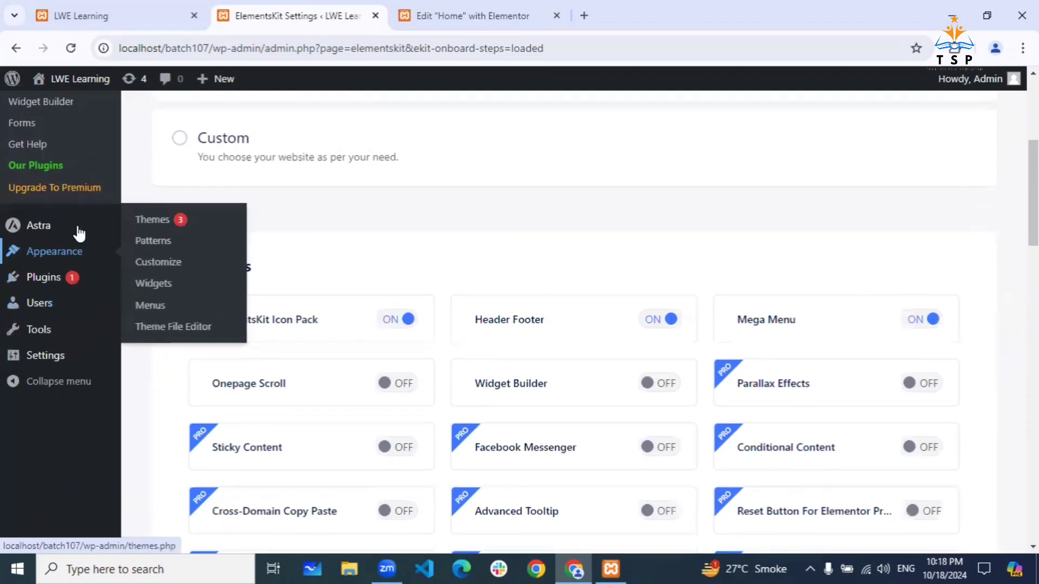
pyautogui.scroll(-2, 87, 241)
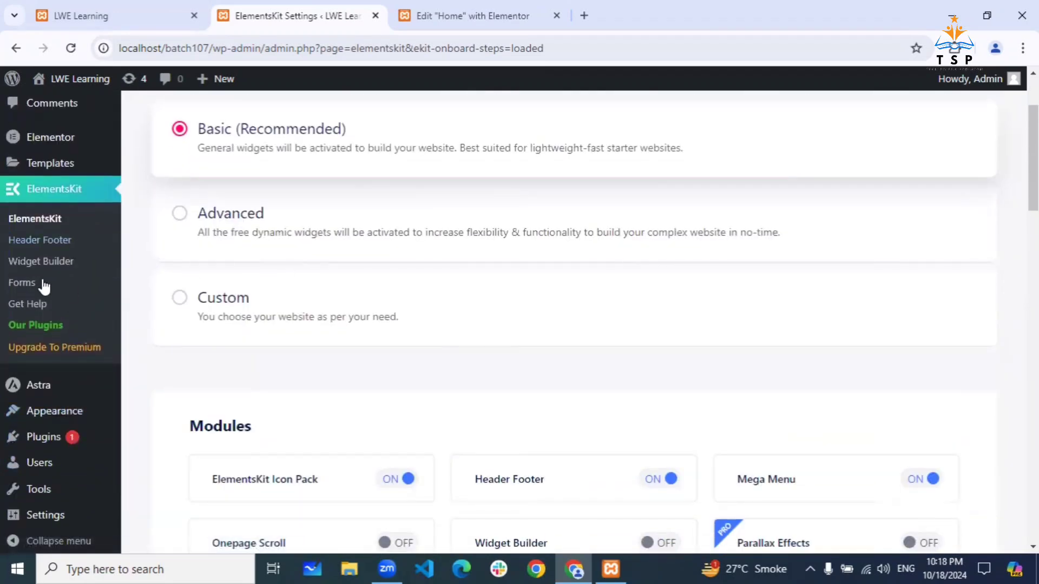
# Toggle the Header Footer module in the ElementsKit configuration and try again to open the Header Footer page
pyautogui.rightClick(265, 295)
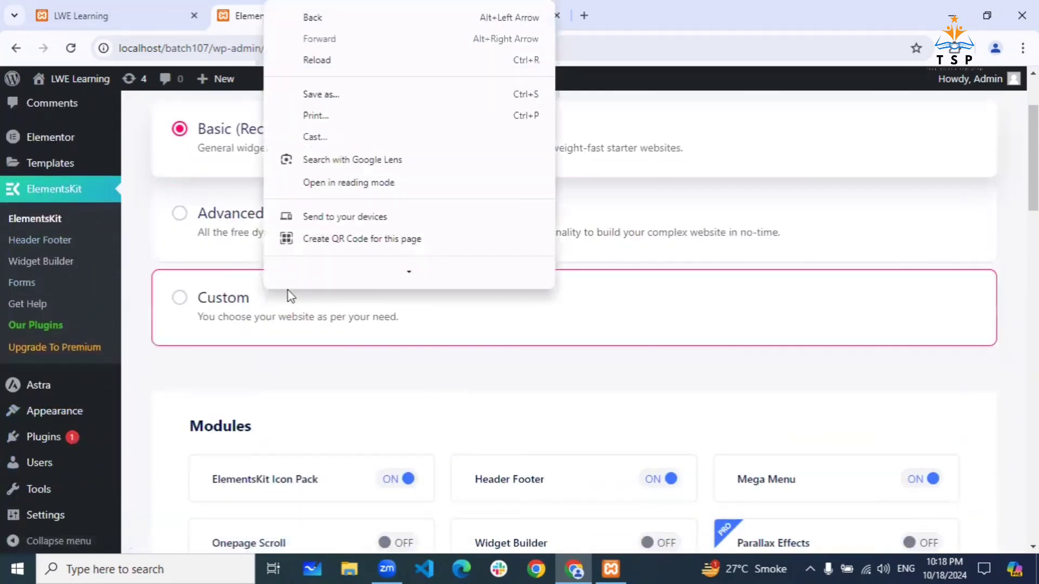
pyautogui.click(416, 388)
pyautogui.scroll(-5, 412, 387)
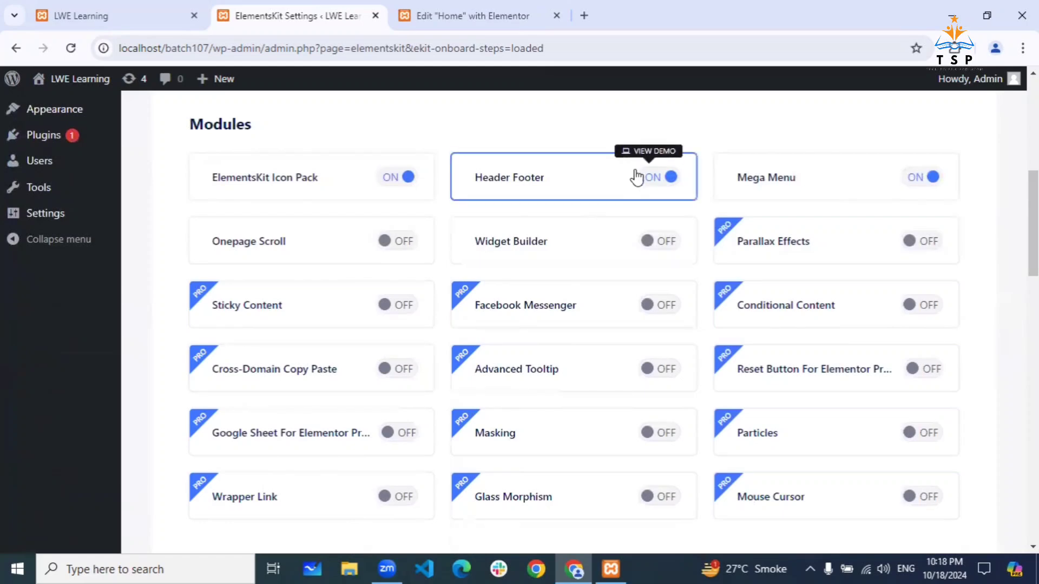
pyautogui.click(637, 177)
pyautogui.click(638, 175)
pyautogui.click(527, 194)
pyautogui.click(528, 193)
pyautogui.scroll(6, 528, 193)
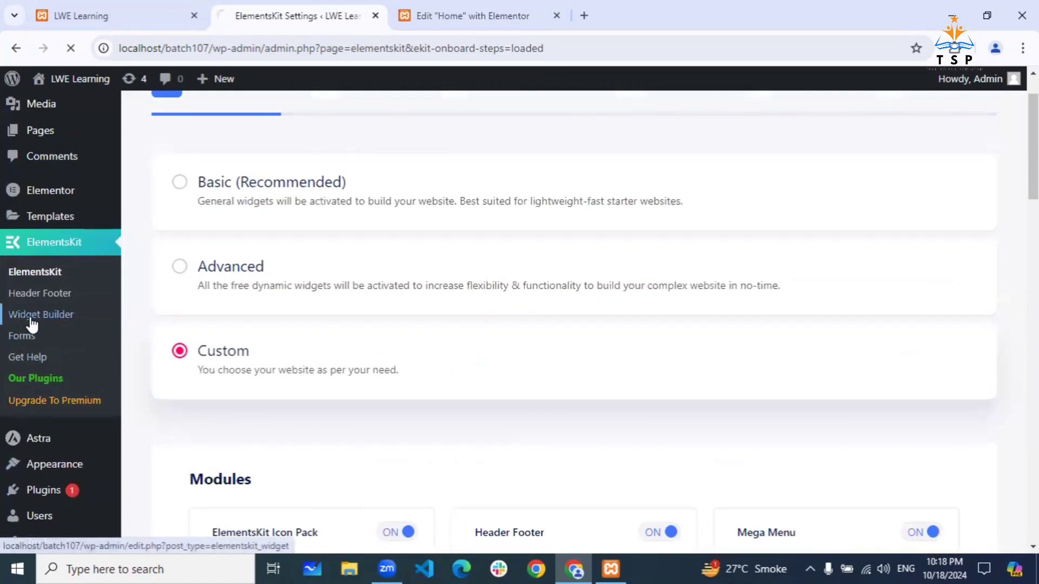
pyautogui.scroll(2, 406, 239)
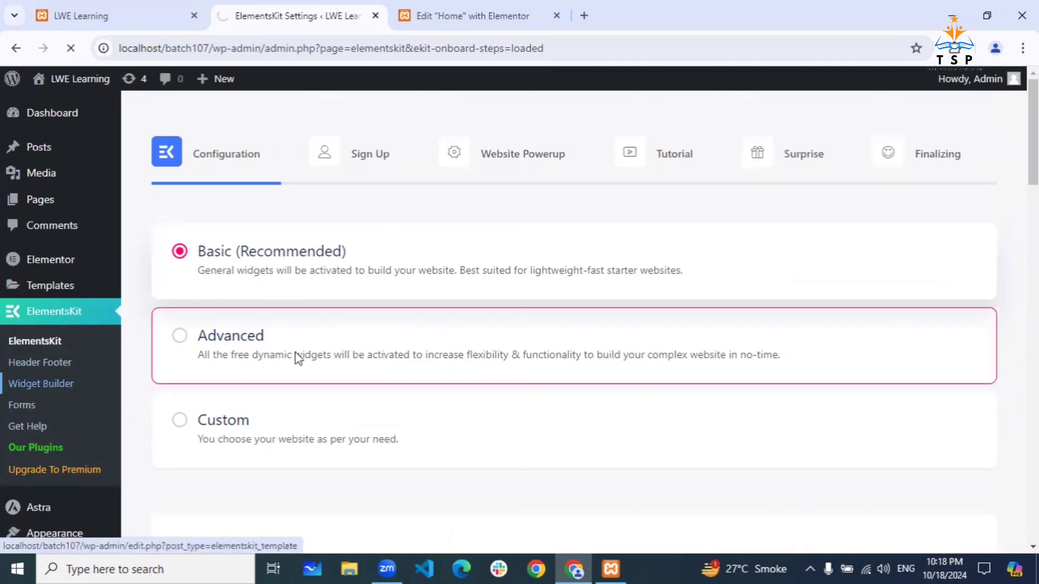
# Review the modules and widgets of the Basic (Recommended) preset and accept the configuration
pyautogui.scroll(-1, 556, 336)
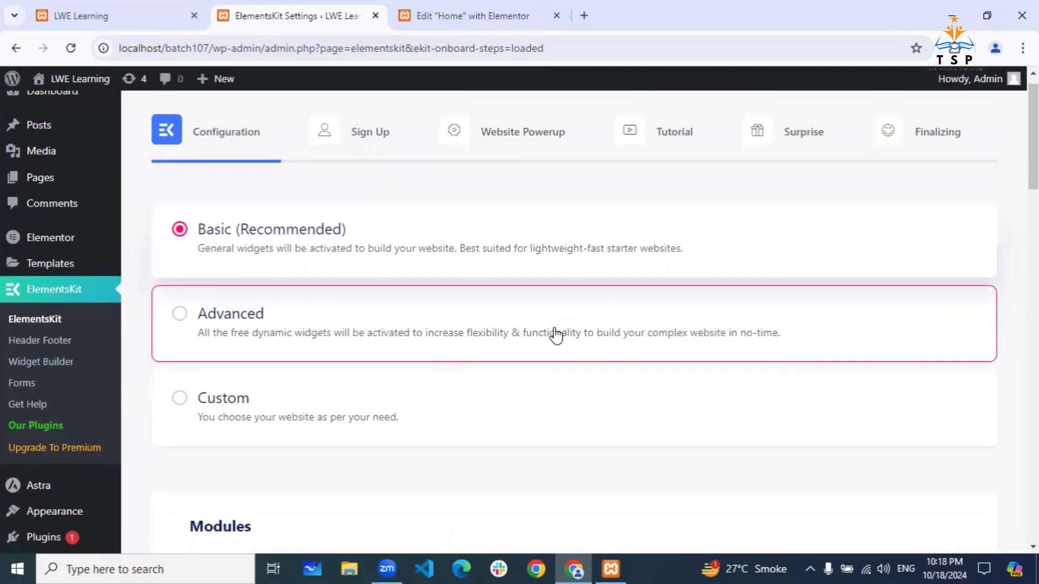
pyautogui.scroll(-10, 415, 253)
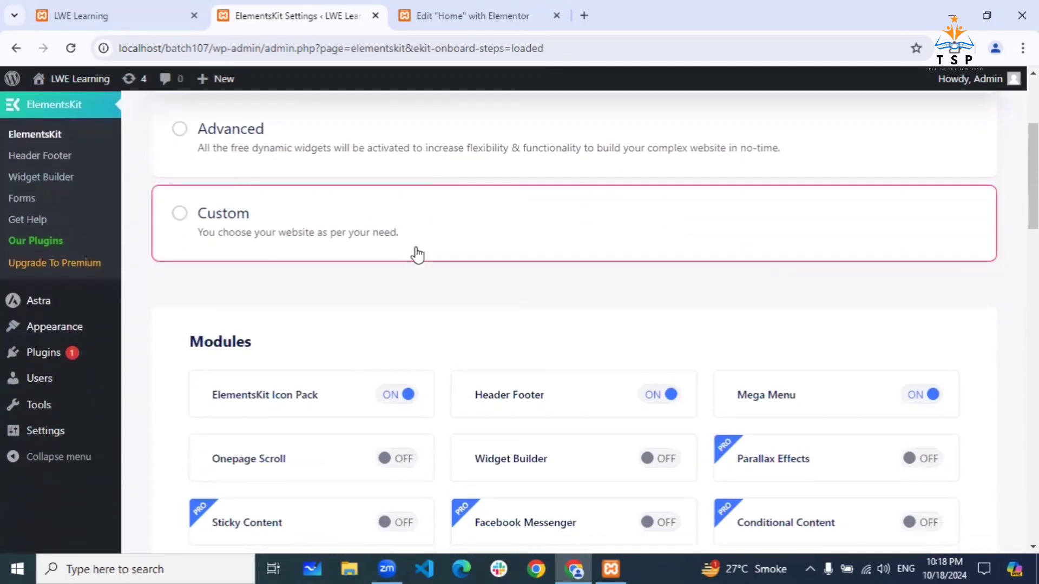
pyautogui.scroll(-10, 416, 253)
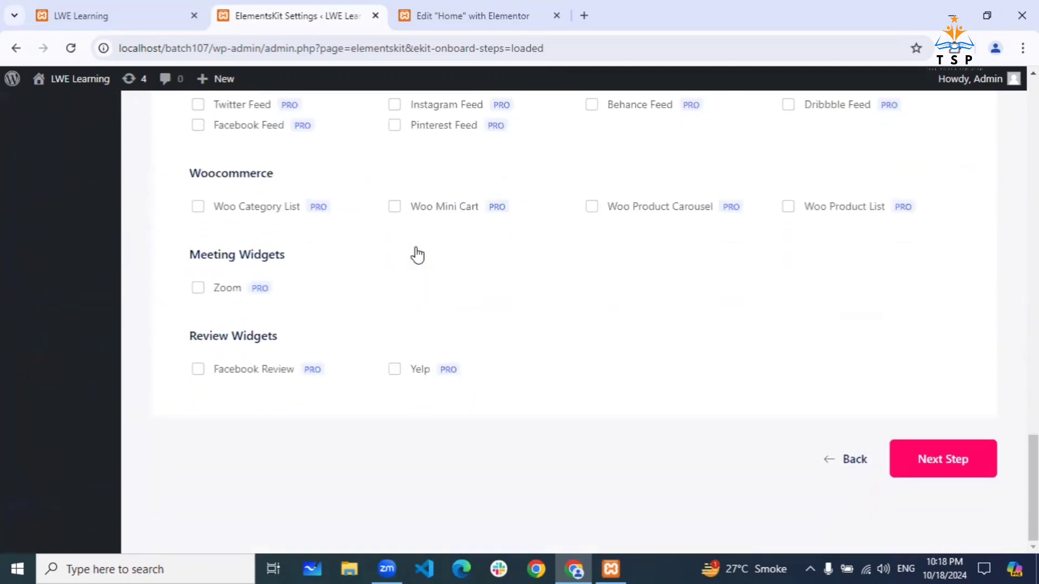
pyautogui.scroll(20, 416, 253)
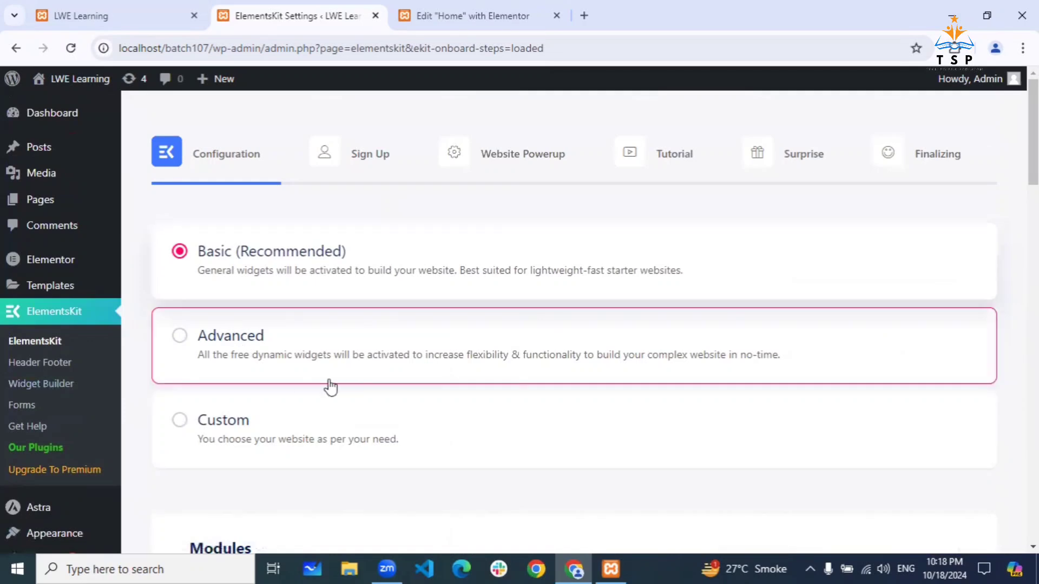
pyautogui.scroll(-8, 330, 387)
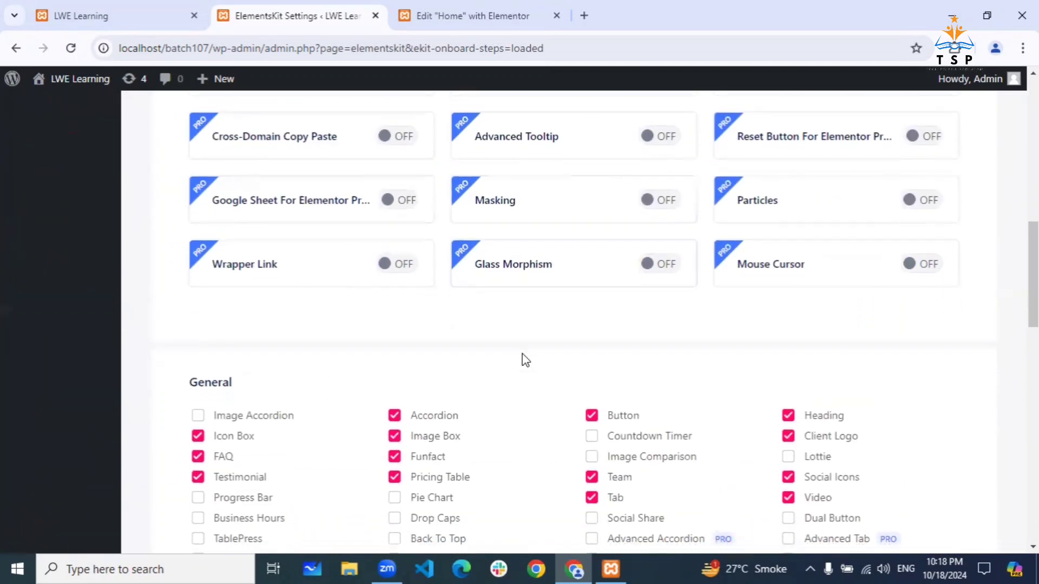
pyautogui.scroll(-5, 523, 359)
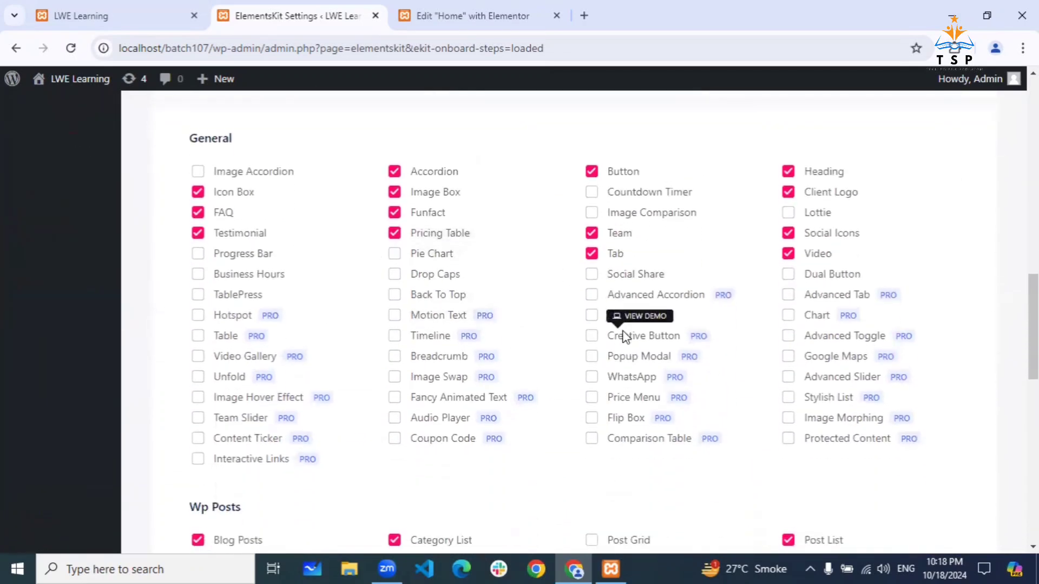
pyautogui.scroll(-12, 626, 338)
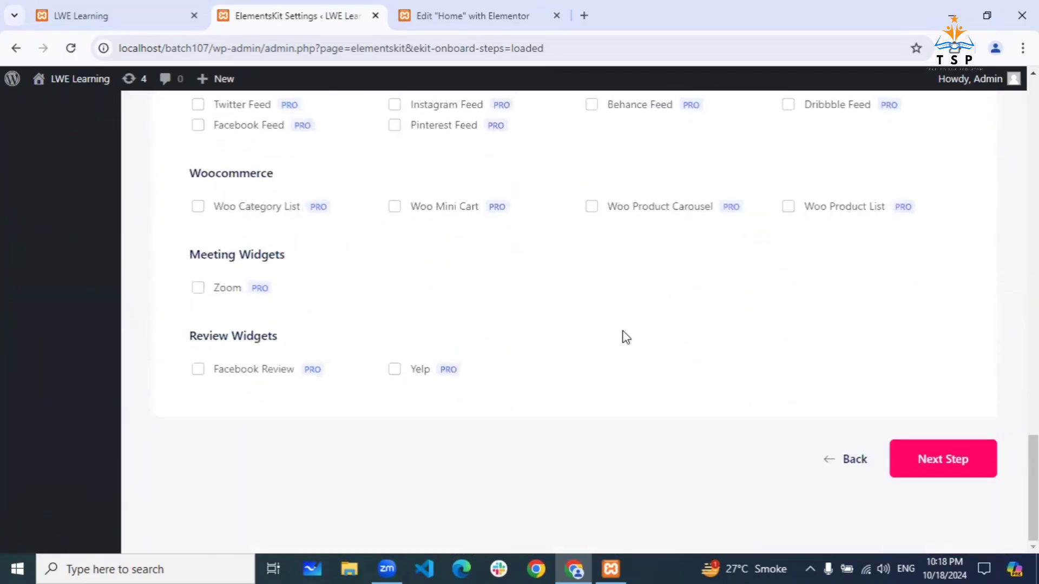
pyautogui.click(941, 462)
# Complete the remaining ElementsKit setup steps without entering a sign-up email or installing any suggested plugins
pyautogui.scroll(-3, 628, 372)
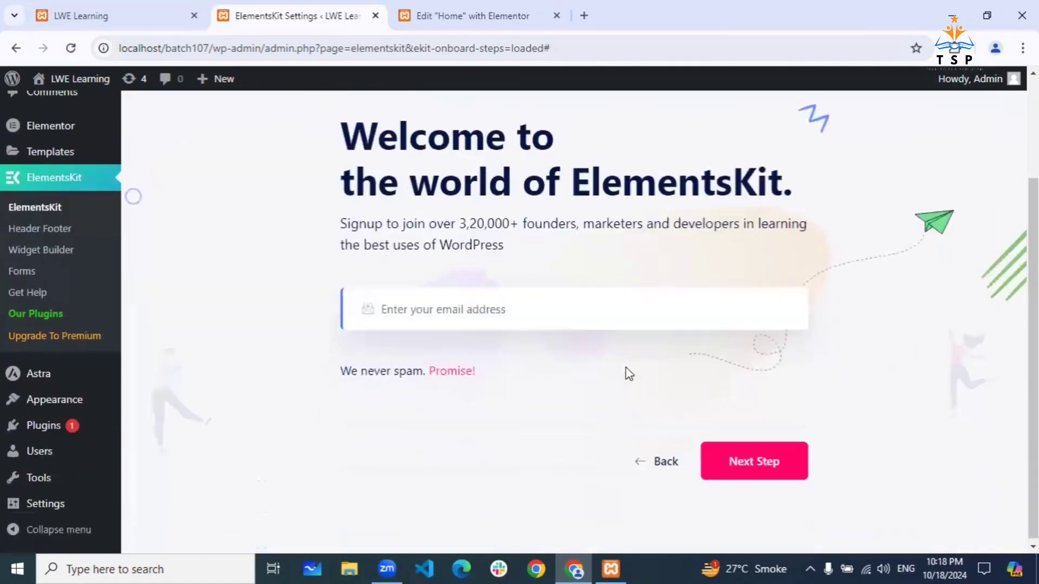
pyautogui.click(739, 456)
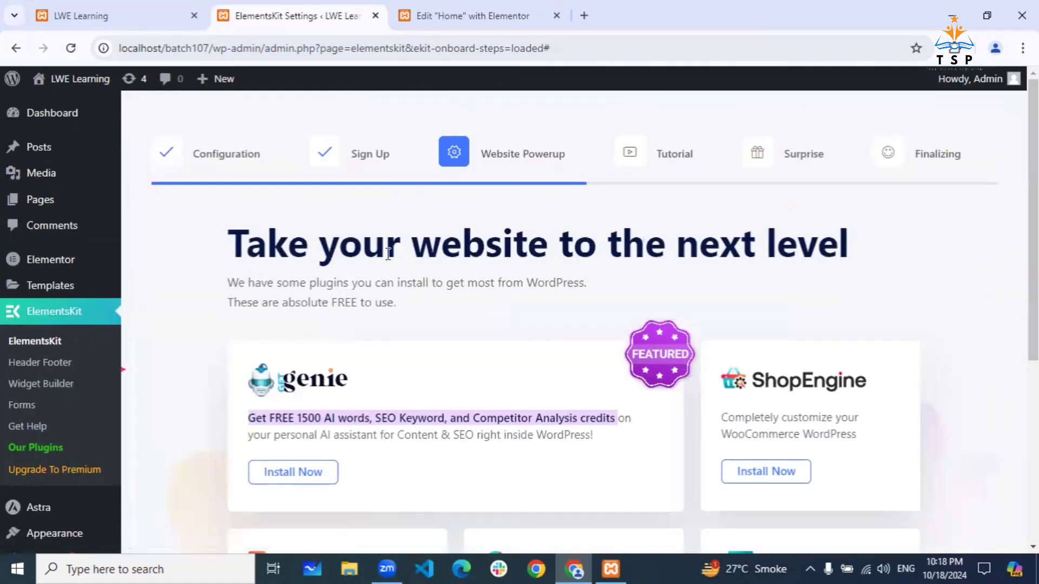
pyautogui.scroll(-5, 455, 325)
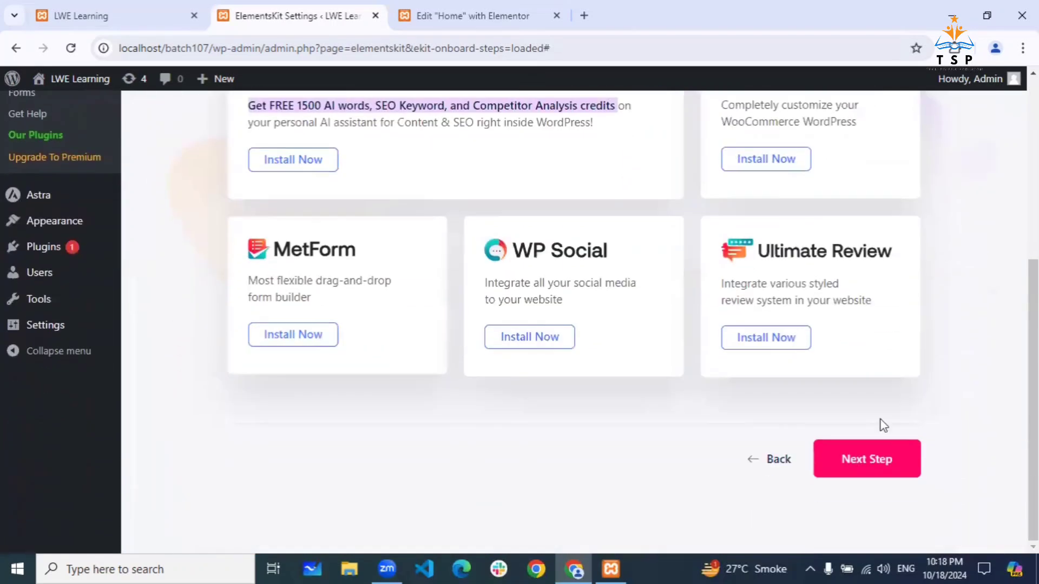
pyautogui.click(857, 457)
pyautogui.scroll(-5, 673, 404)
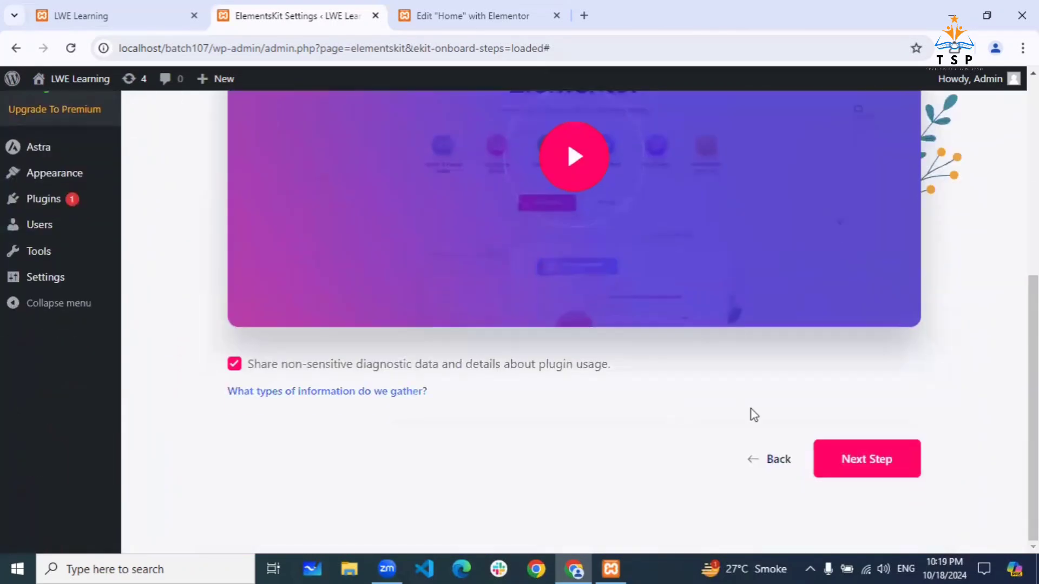
pyautogui.click(854, 471)
pyautogui.scroll(-5, 687, 385)
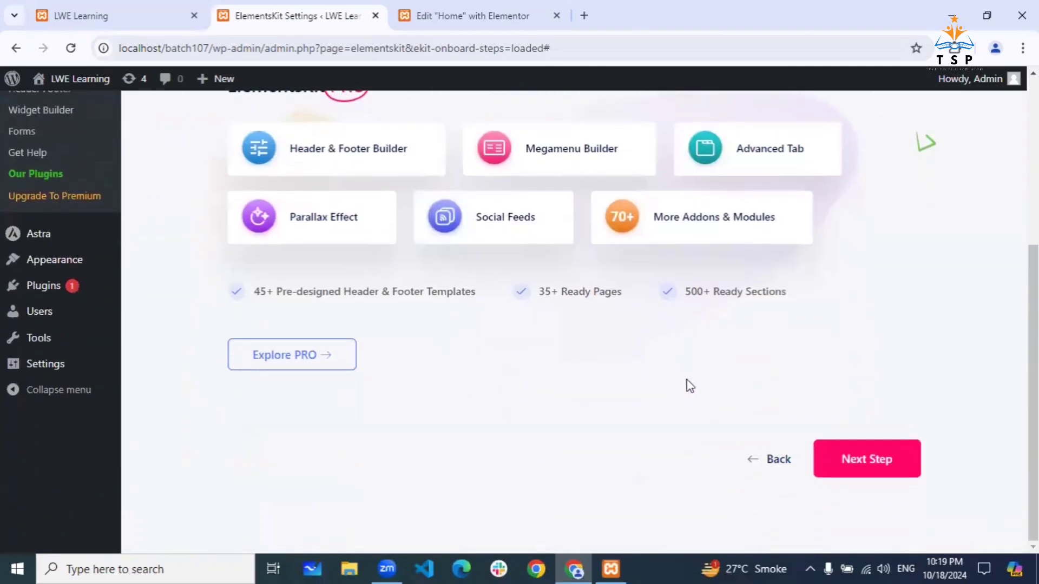
pyautogui.click(874, 464)
pyautogui.scroll(-4, 611, 375)
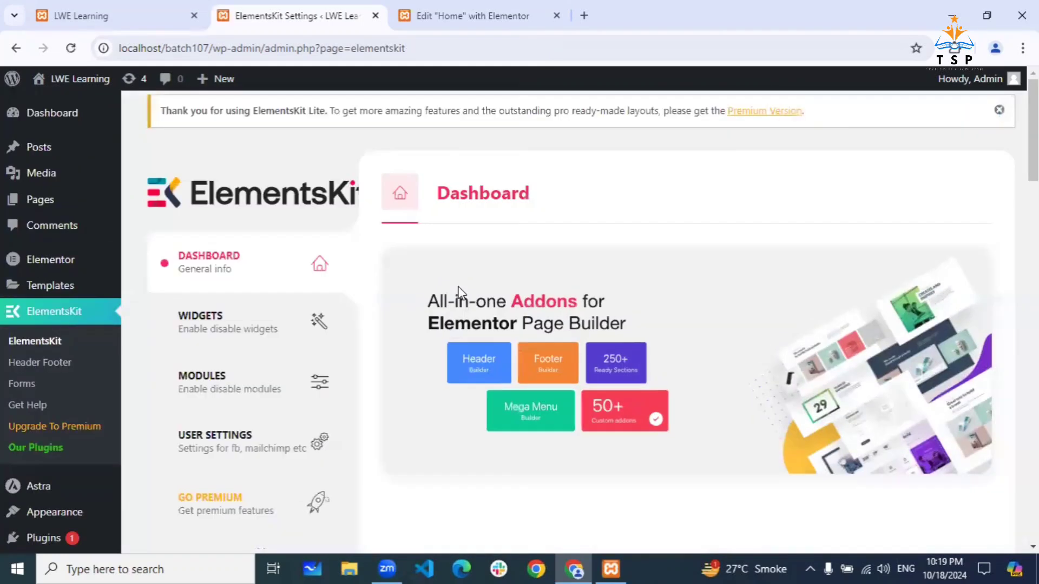
# Open the ElementsKit widget settings and toggle the Pricing Table widget without saving
pyautogui.scroll(-4, 459, 291)
pyautogui.scroll(4, 459, 292)
pyautogui.click(208, 329)
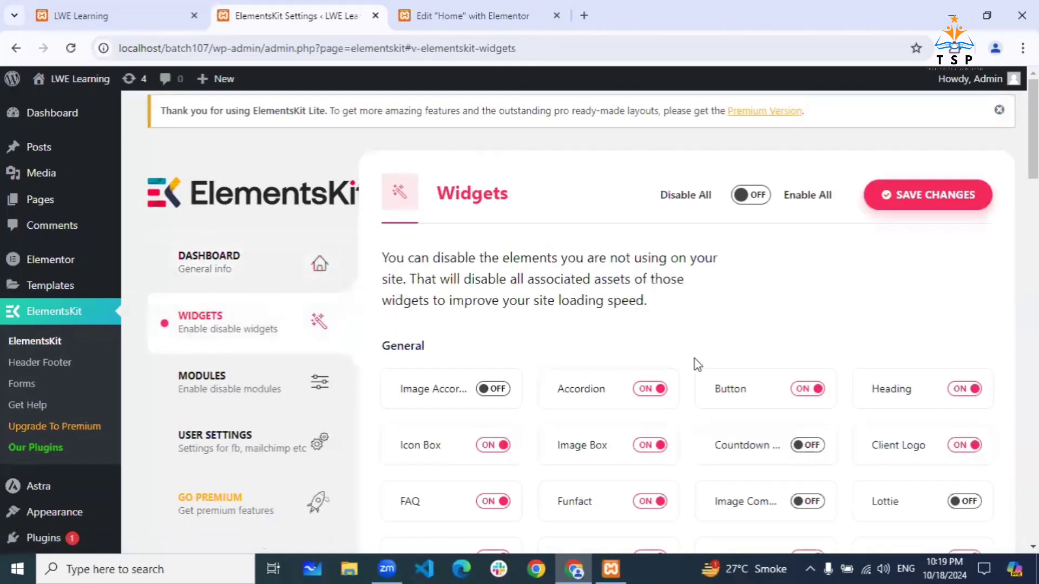
pyautogui.scroll(-6, 697, 364)
pyautogui.click(652, 210)
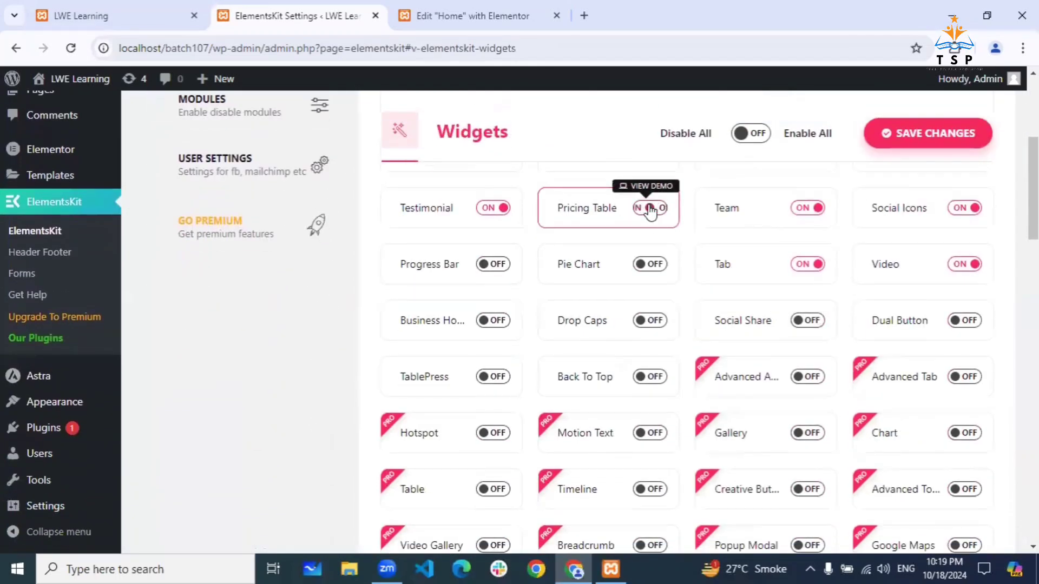
pyautogui.scroll(8, 431, 280)
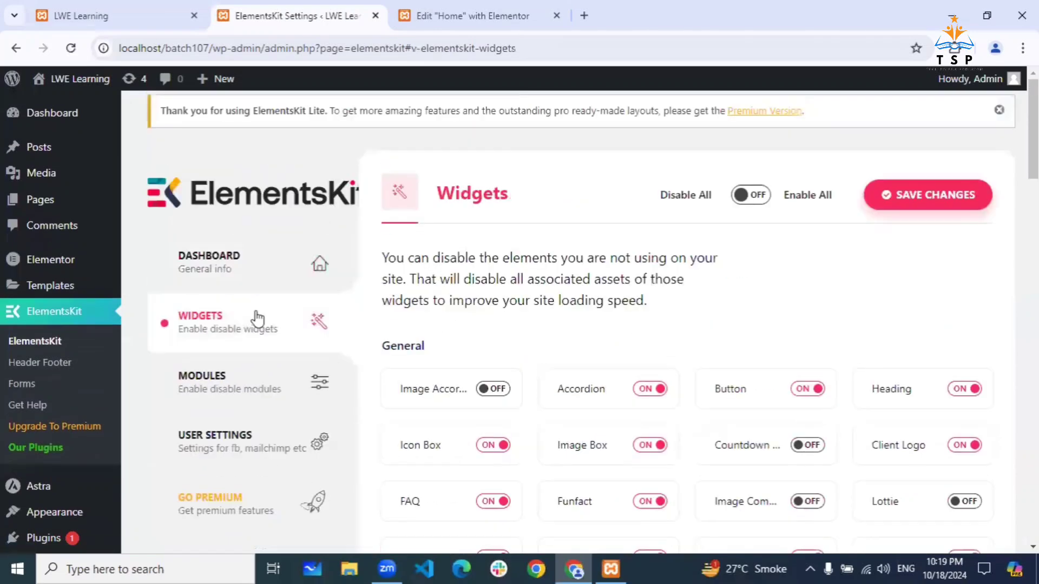
# Open the ElementsKit Header Footer templates, review the type and condition options for a new template, and close its settings without saving
pyautogui.click(47, 364)
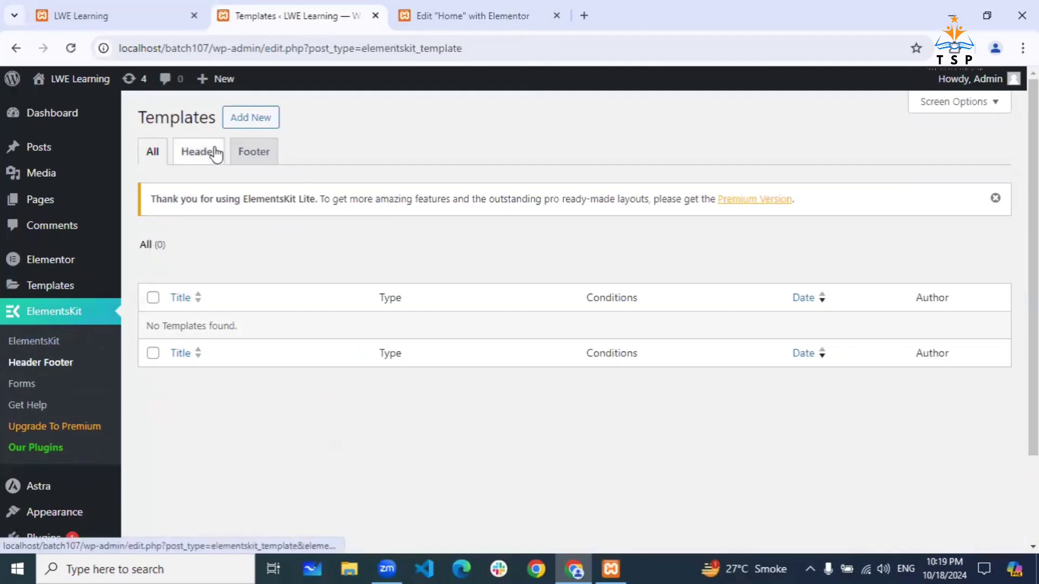
pyautogui.click(266, 108)
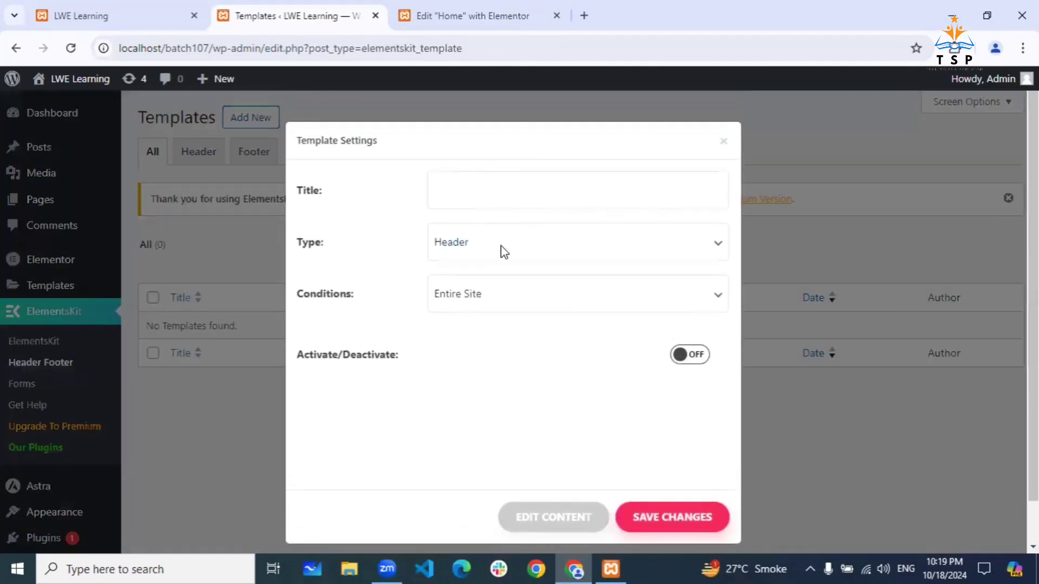
pyautogui.click(515, 293)
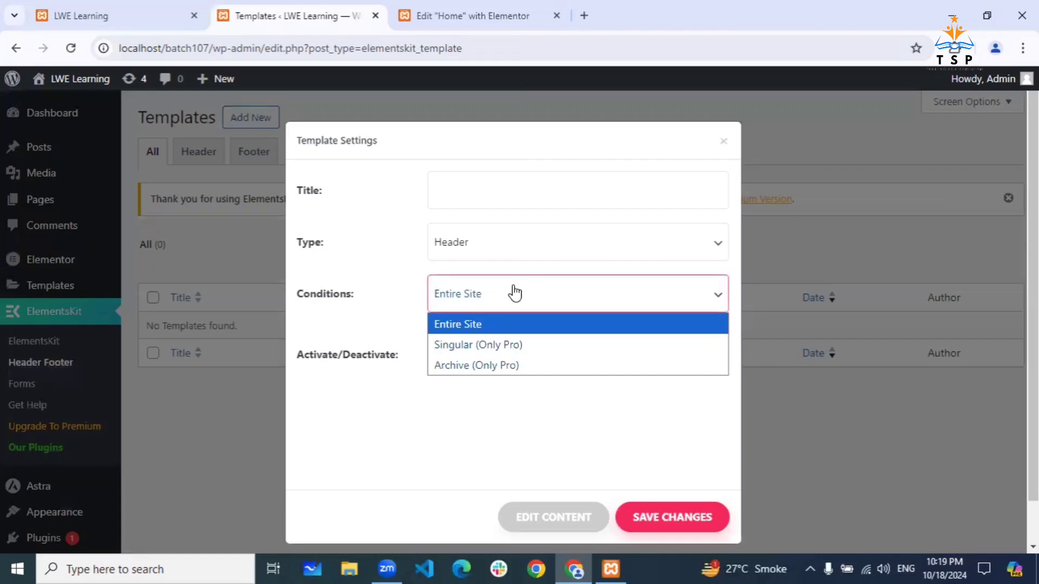
pyautogui.click(515, 293)
pyautogui.click(515, 293)
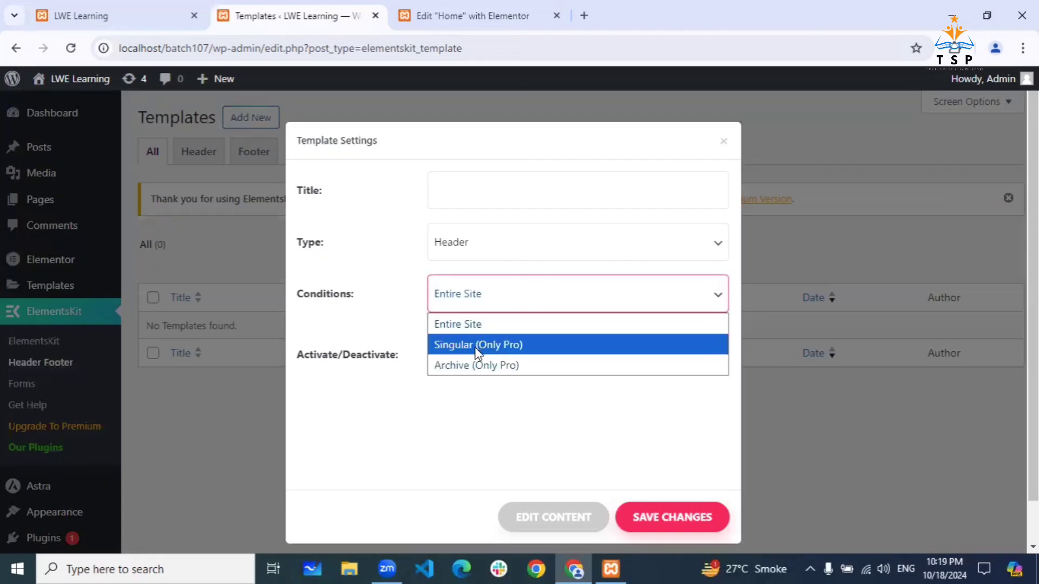
pyautogui.click(421, 413)
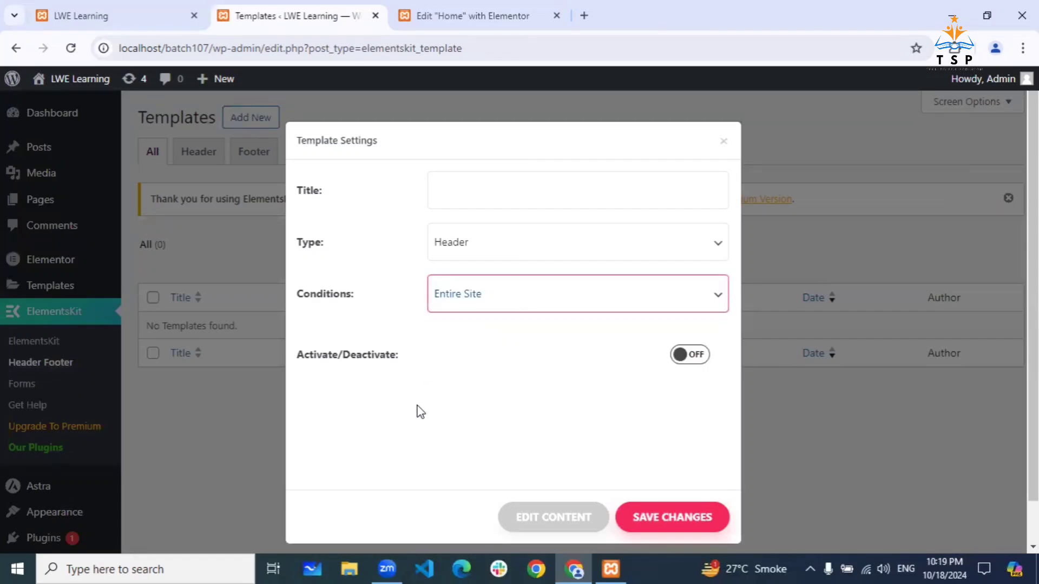
pyautogui.click(488, 199)
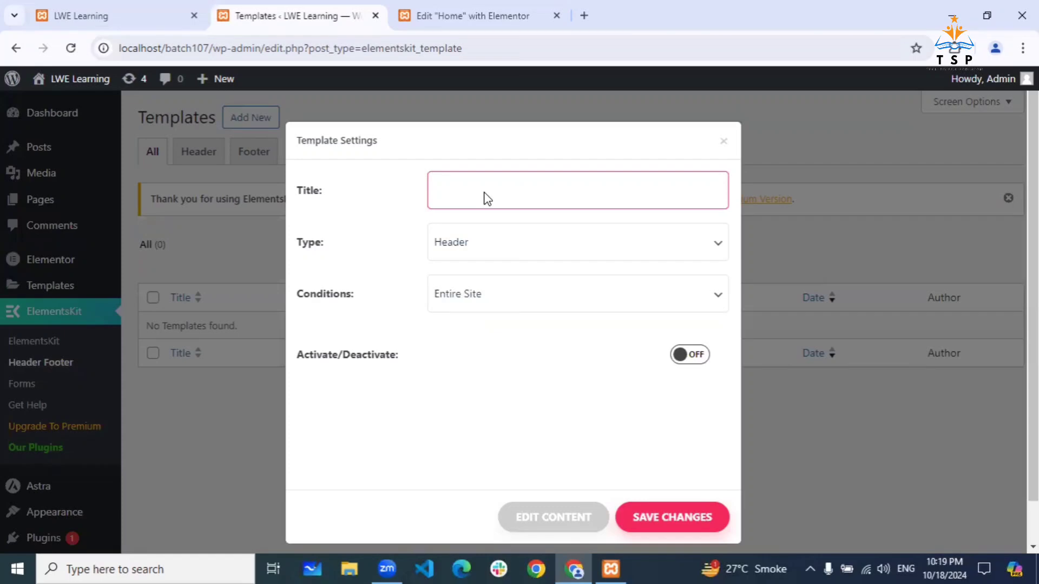
pyautogui.click(781, 375)
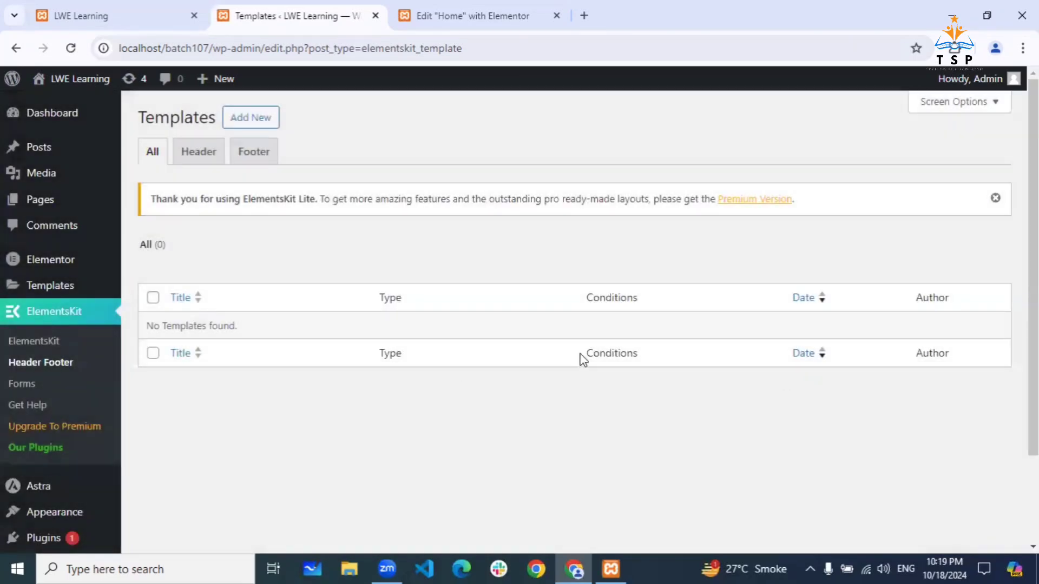
# Return to the Home page in the Elementor editor and add a single-column flexbox container below the hero section
pyautogui.click(477, 15)
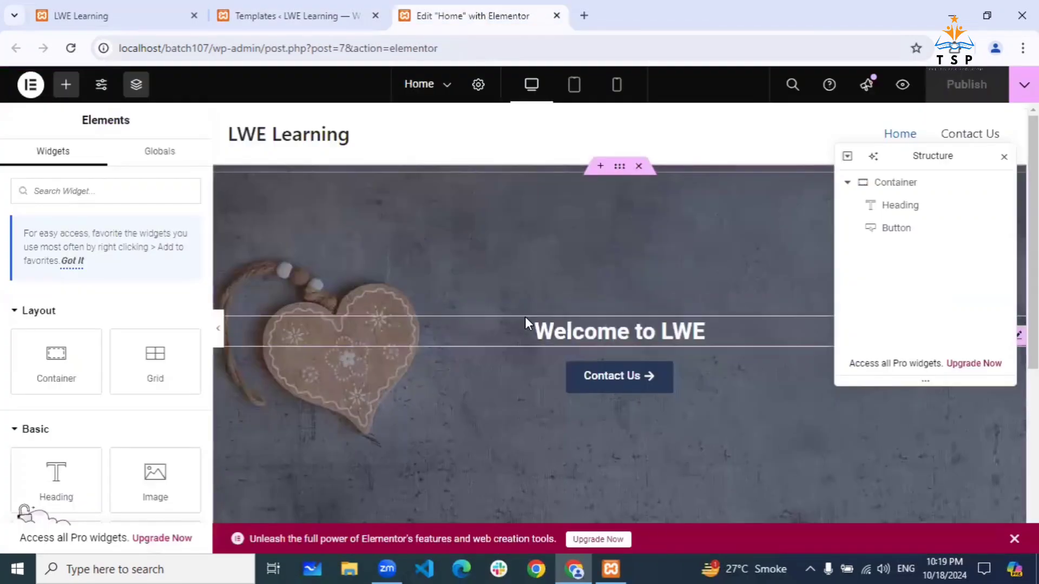
pyautogui.scroll(-5, 525, 317)
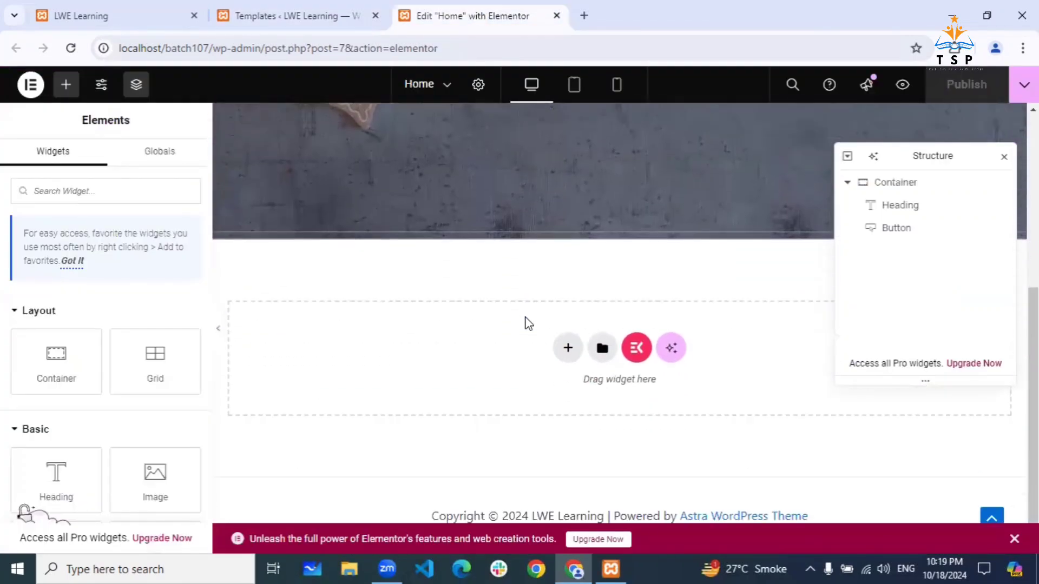
pyautogui.click(568, 349)
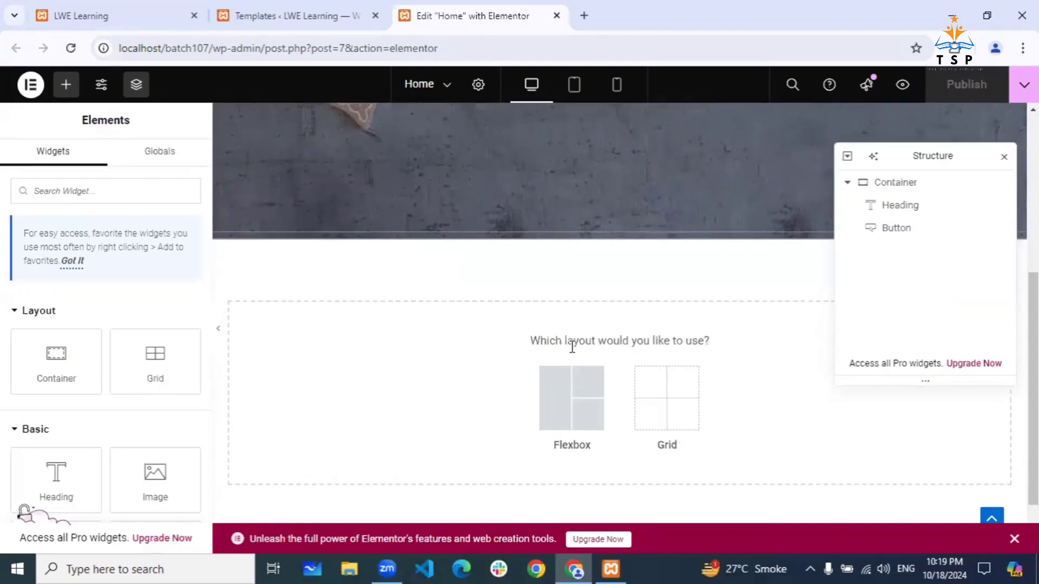
pyautogui.click(548, 395)
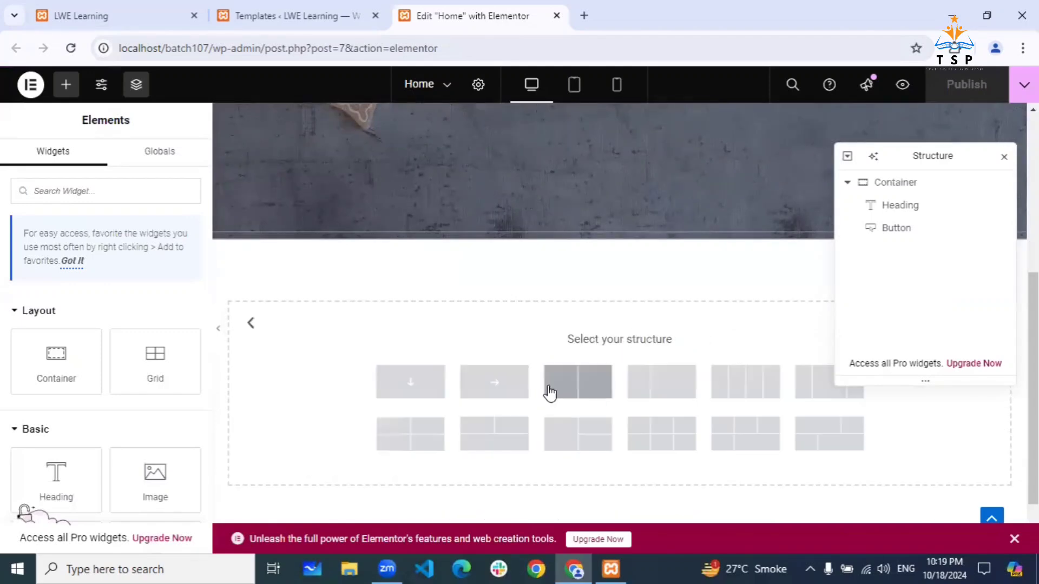
pyautogui.click(391, 395)
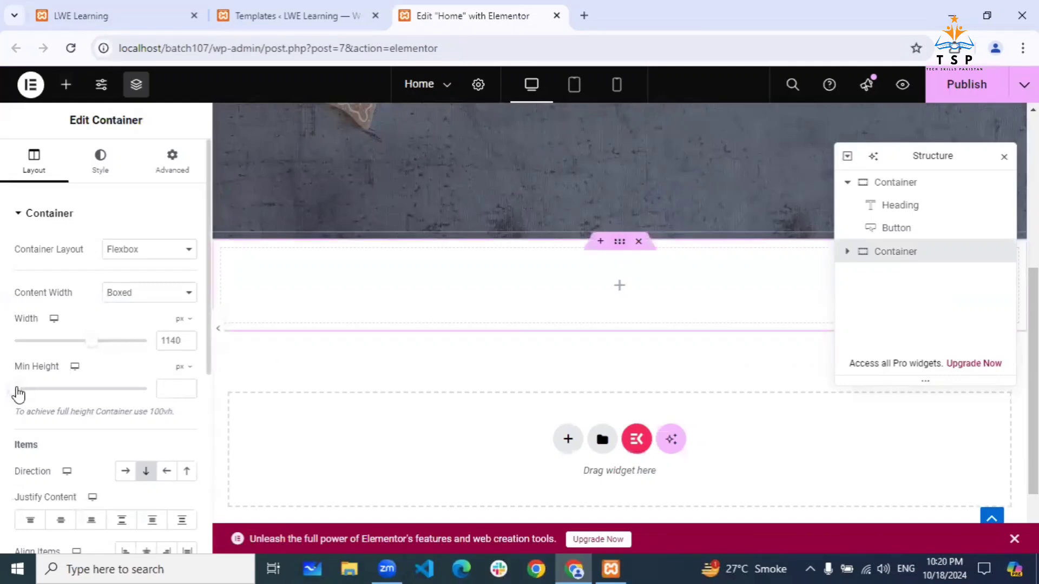
# Set the new container's minimum height to 70 px
pyautogui.moveTo(18, 394); pyautogui.dragTo(24, 395)
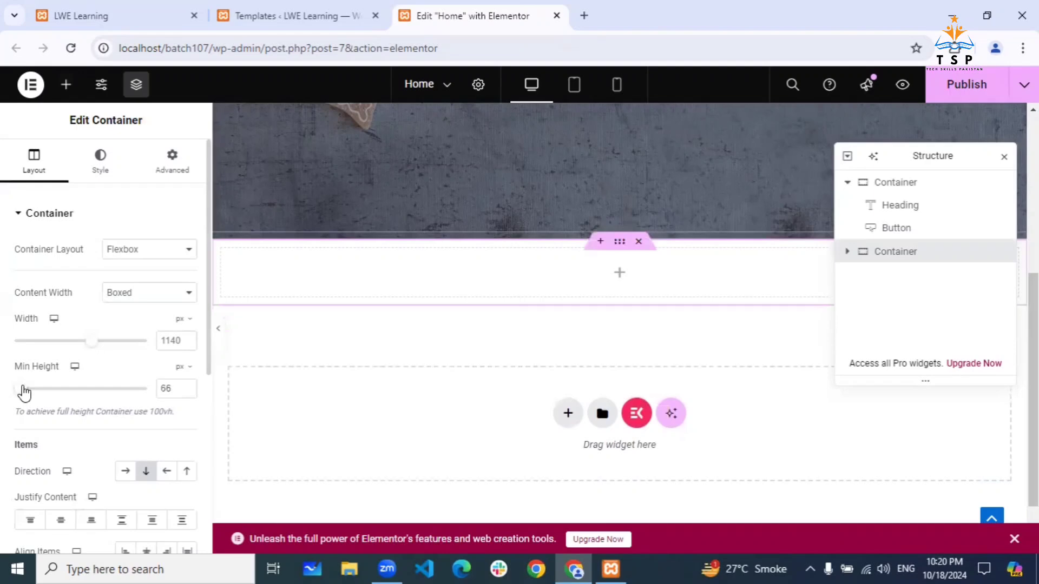
pyautogui.click(187, 386)
pyautogui.click(187, 387)
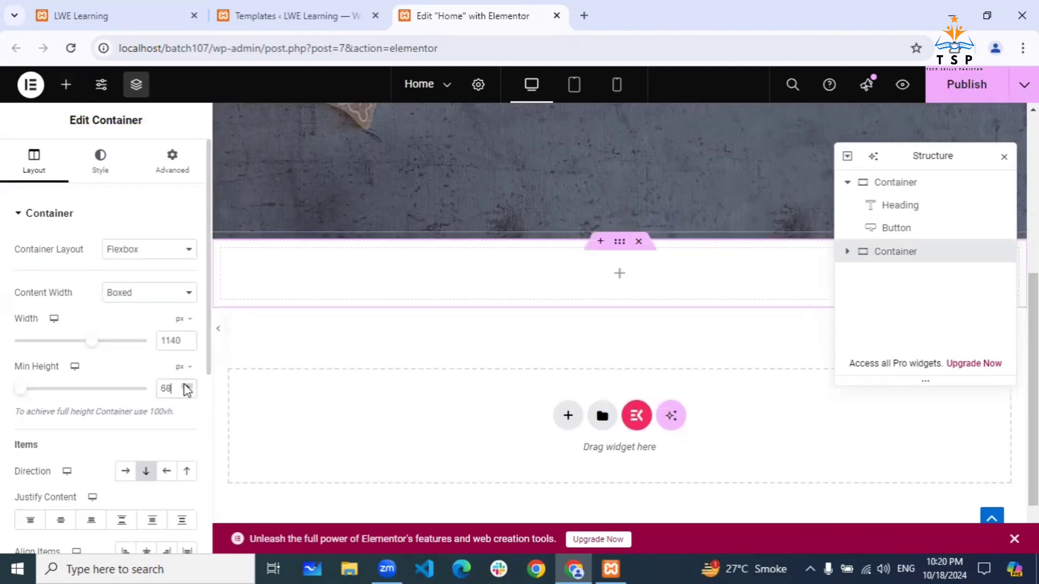
pyautogui.click(186, 387)
pyautogui.click(186, 386)
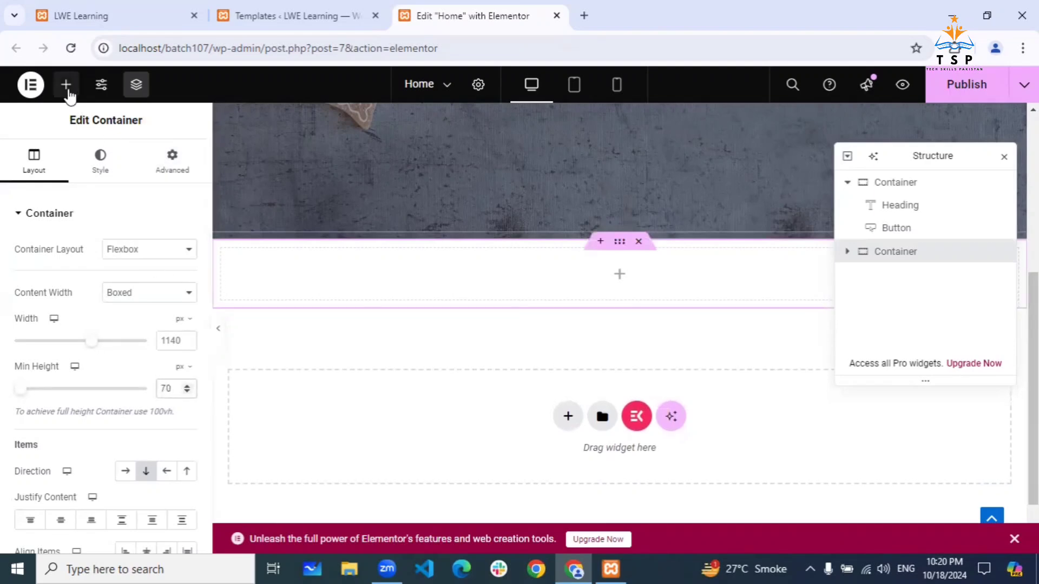
# Browse the full widget library, including the ElementsKit widgets, for elements suitable for a header
pyautogui.click(66, 85)
pyautogui.scroll(-5, 81, 368)
pyautogui.scroll(-15, 81, 373)
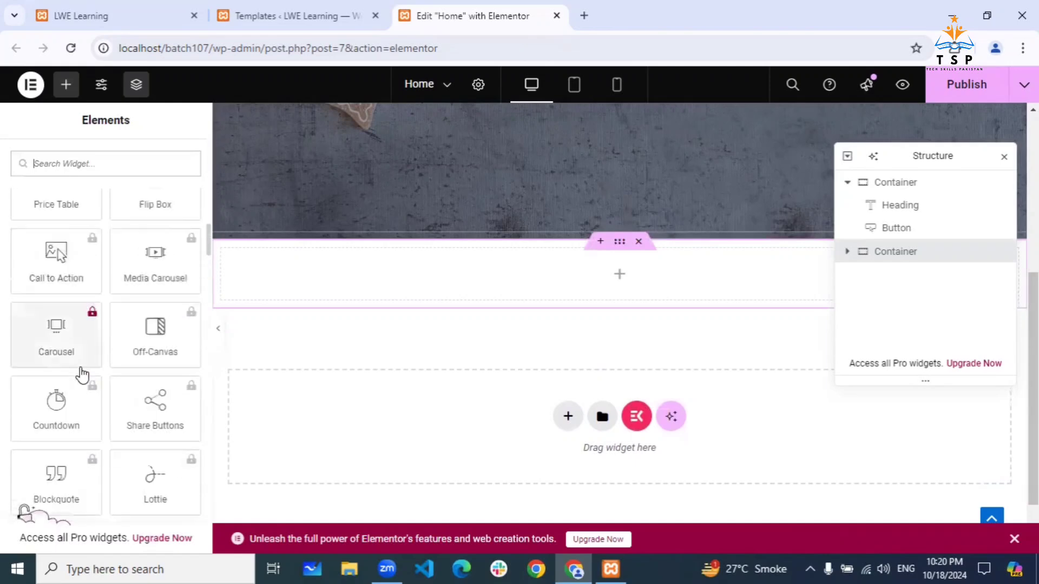
pyautogui.scroll(-10, 81, 372)
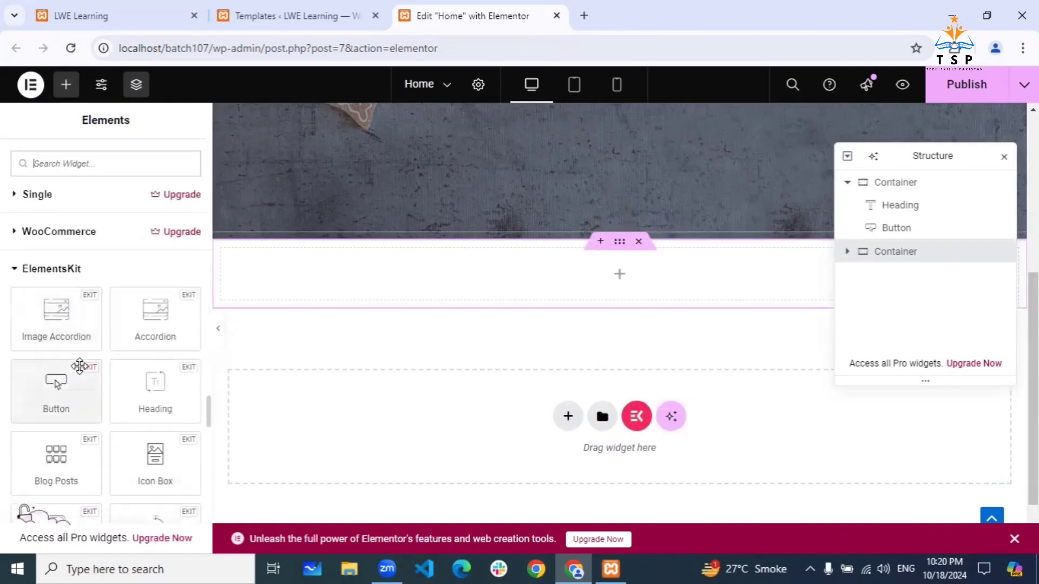
pyautogui.scroll(-10, 80, 366)
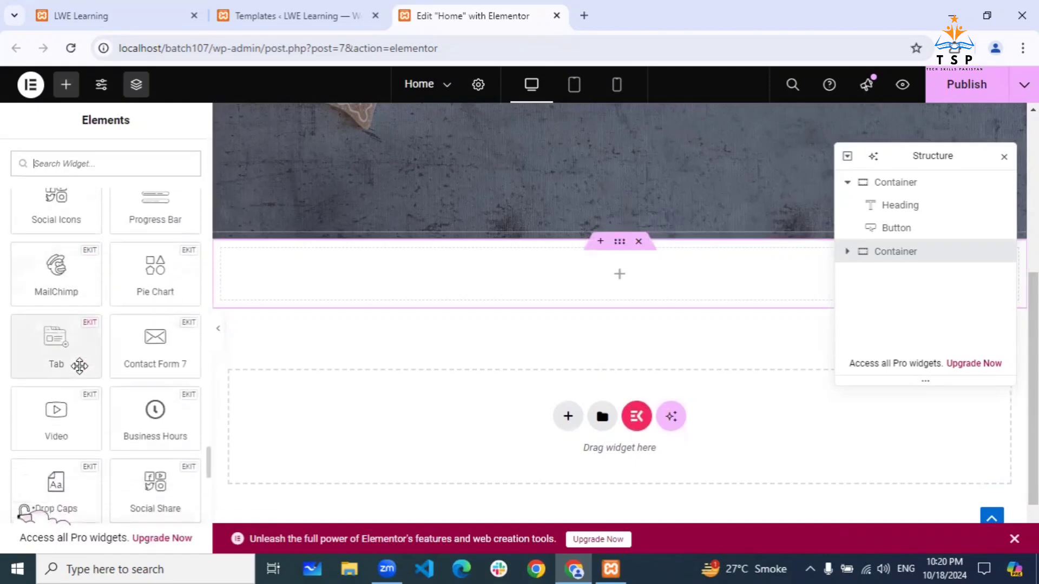
pyautogui.scroll(-5, 80, 373)
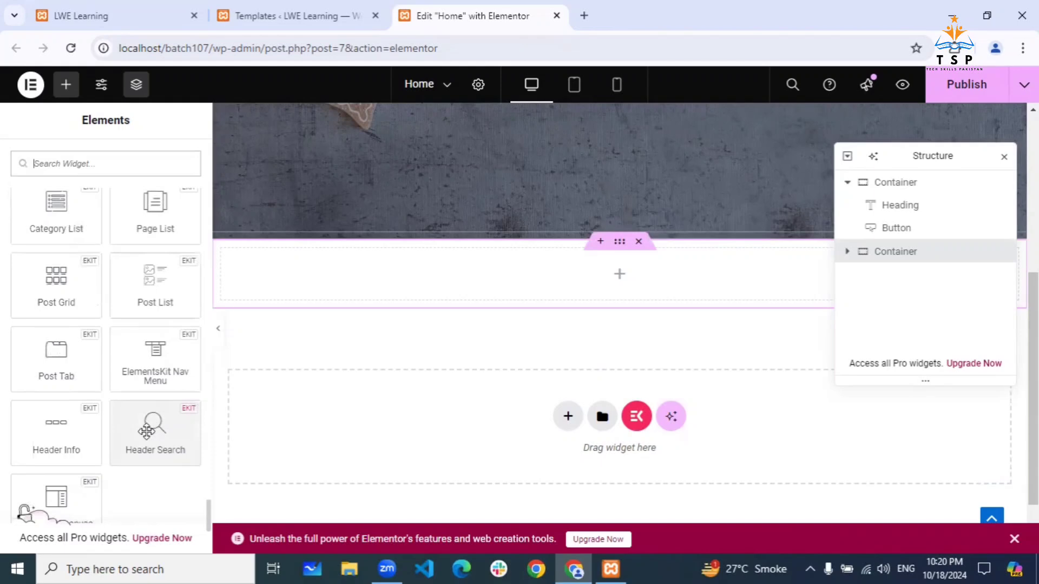
pyautogui.scroll(-1, 146, 431)
pyautogui.scroll(15, 146, 431)
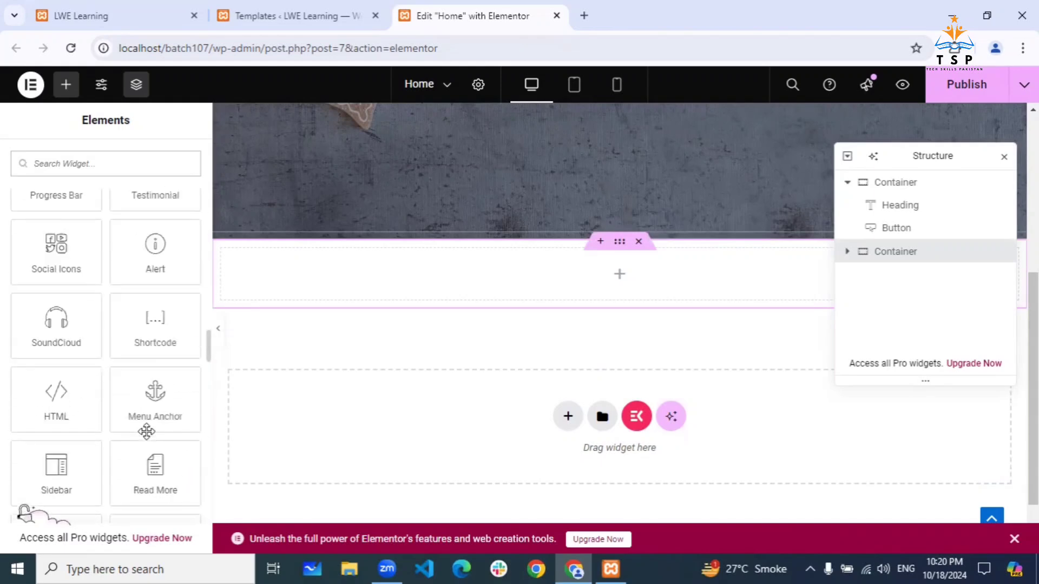
pyautogui.scroll(15, 146, 431)
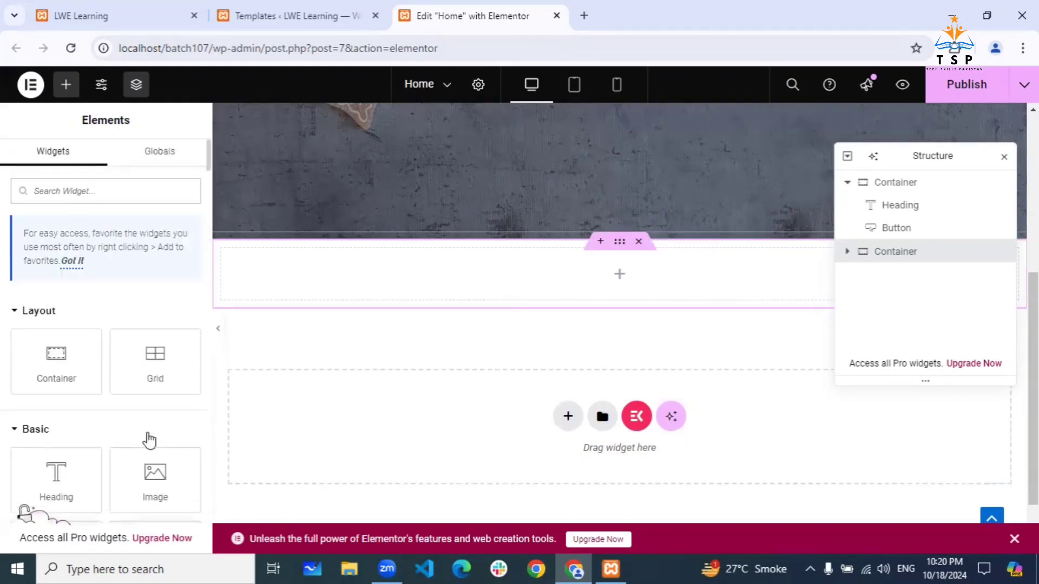
# Search the widget library for "log" and "image" to examine the available logo and image widgets
pyautogui.write('log')
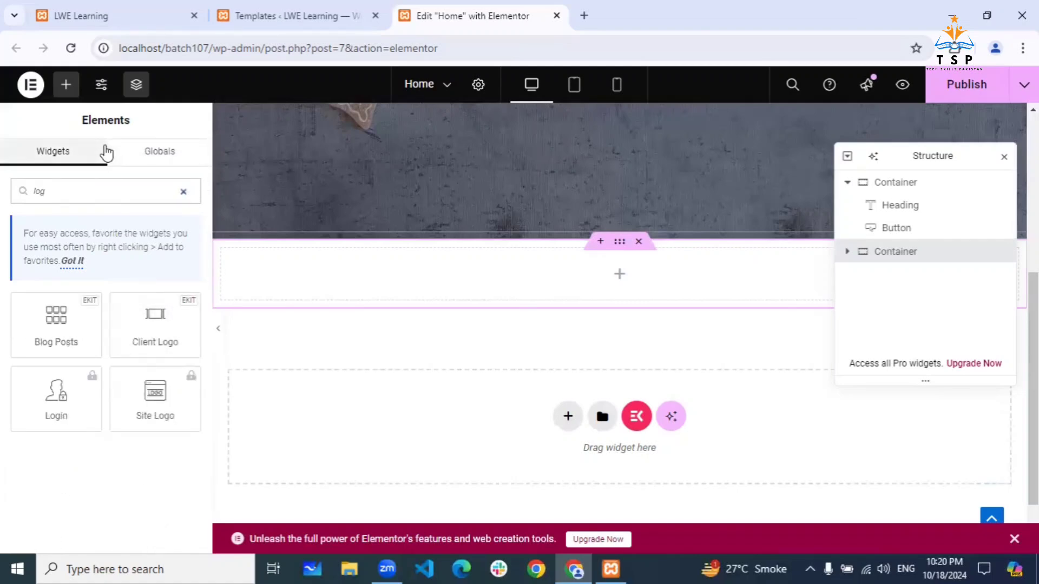
pyautogui.press('BackSpace')
pyautogui.press('BackSpace')
pyautogui.press('BackSpace')
pyautogui.write('ima')
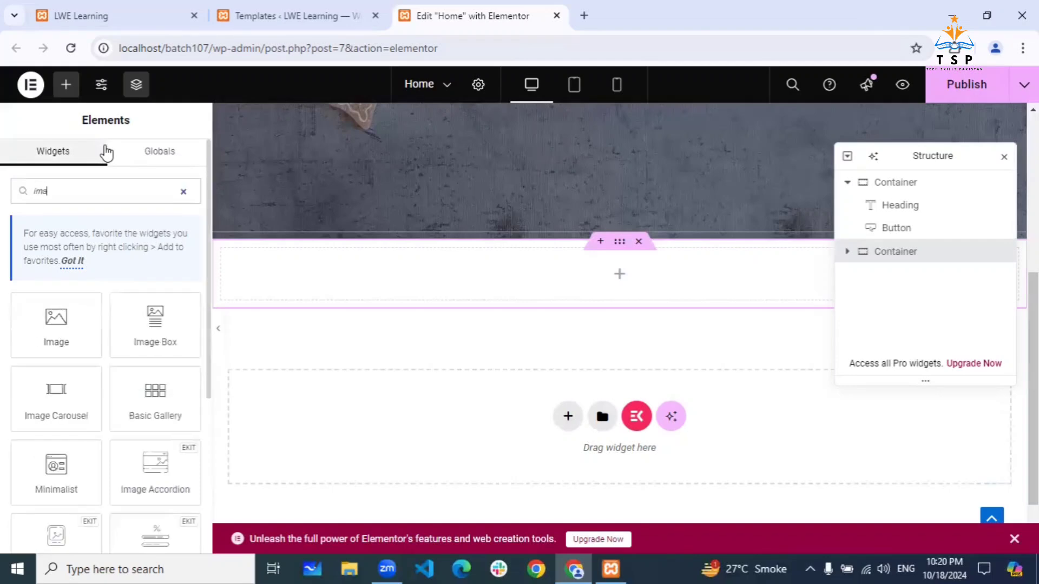
pyautogui.write('ge')
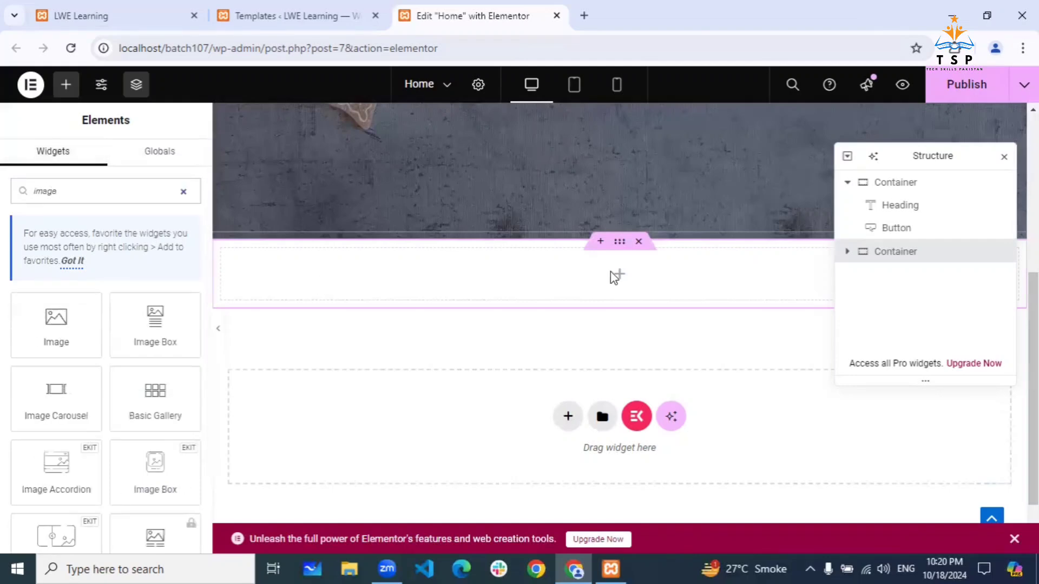
# Try out the ElementsKit Nav Menu widget with Header Menu selected in the new container, and delete that container
pyautogui.moveTo(86, 200); pyautogui.dragTo(3, 203)
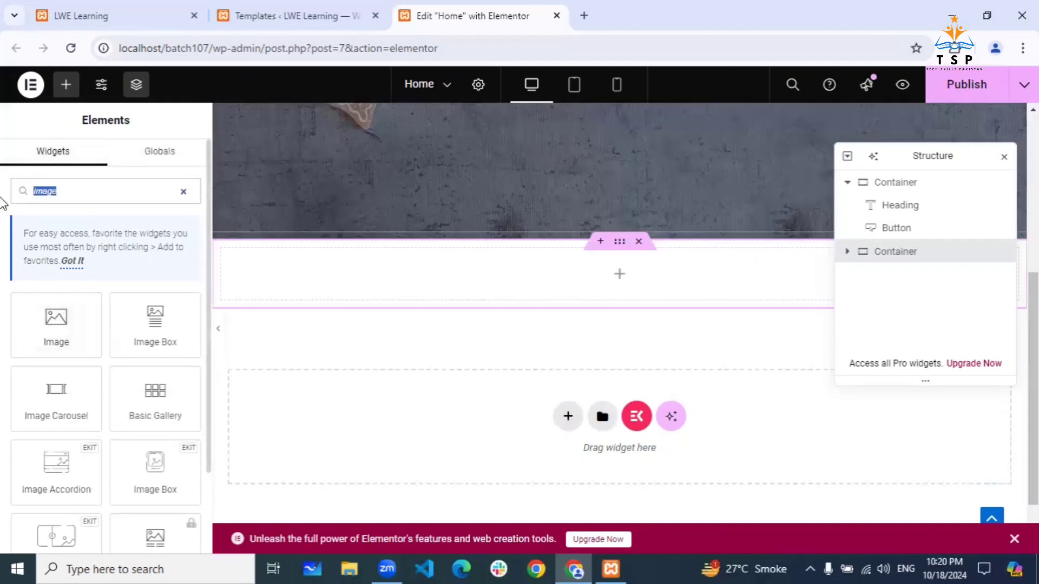
pyautogui.write('menu')
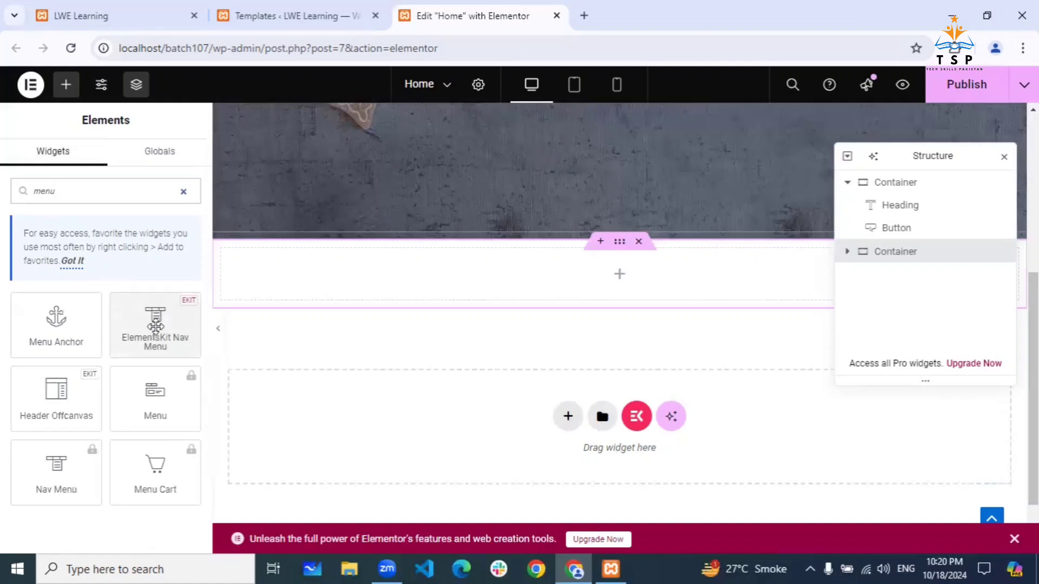
pyautogui.moveTo(155, 325); pyautogui.dragTo(303, 292)
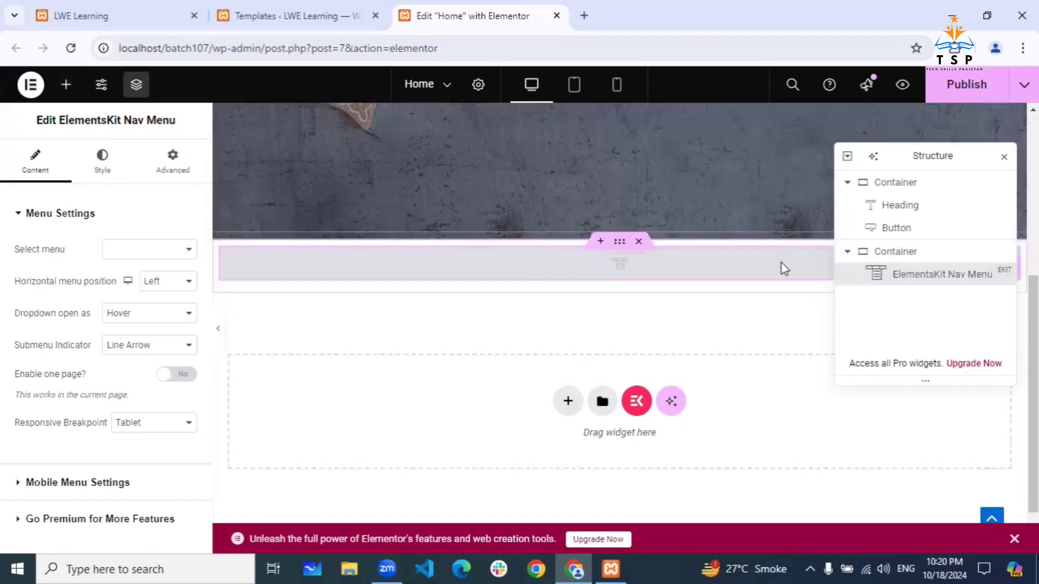
pyautogui.click(151, 250)
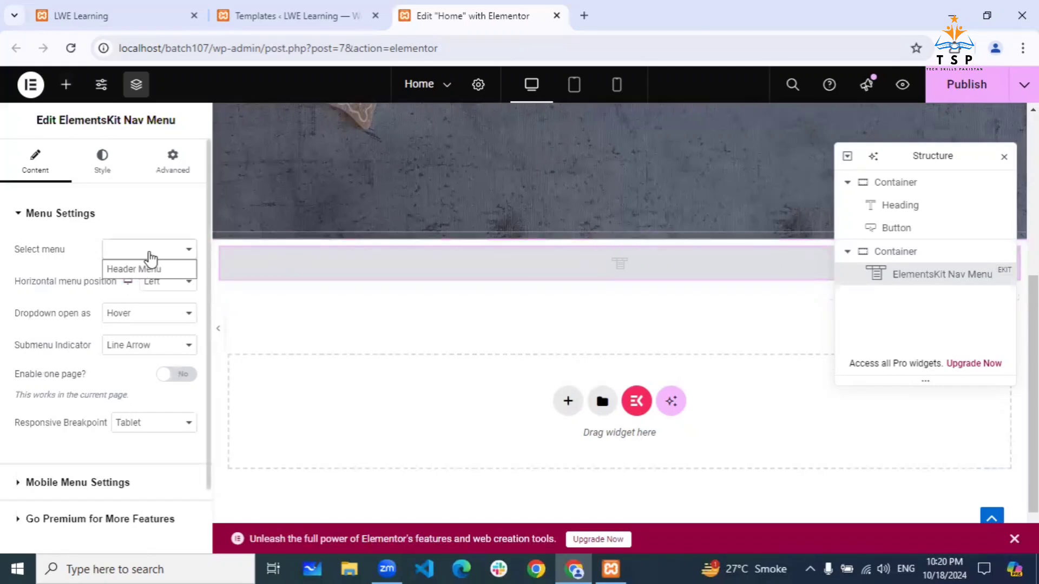
pyautogui.click(151, 270)
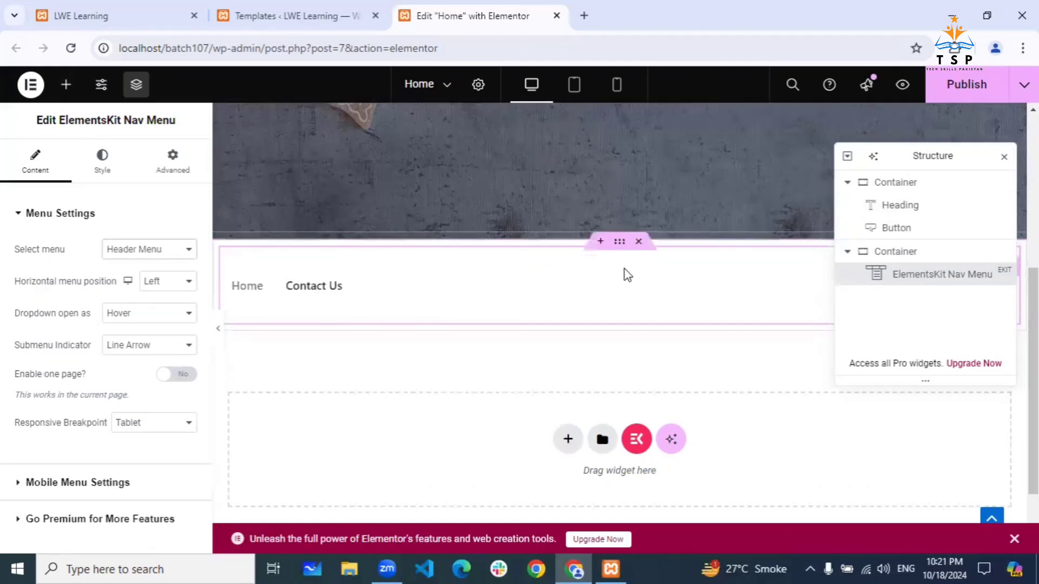
pyautogui.moveTo(649, 273)
pyautogui.click(640, 243)
# Open the WordPress menu editor, enable Header Menu for ElementsKit Megamenu content, and expand the Home item's settings
pyautogui.click(307, 6)
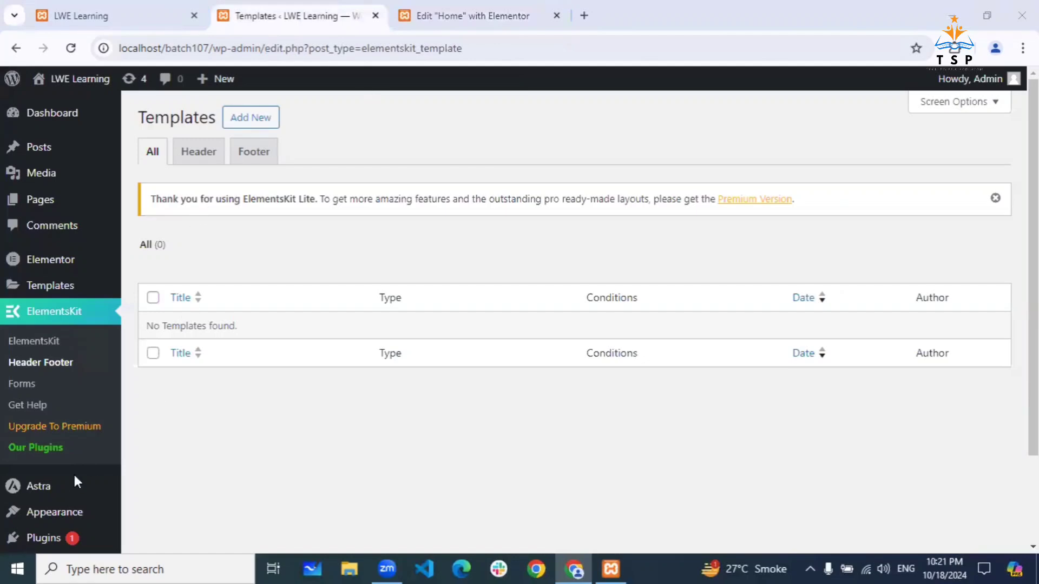
pyautogui.scroll(-2, 75, 481)
pyautogui.moveTo(58, 412)
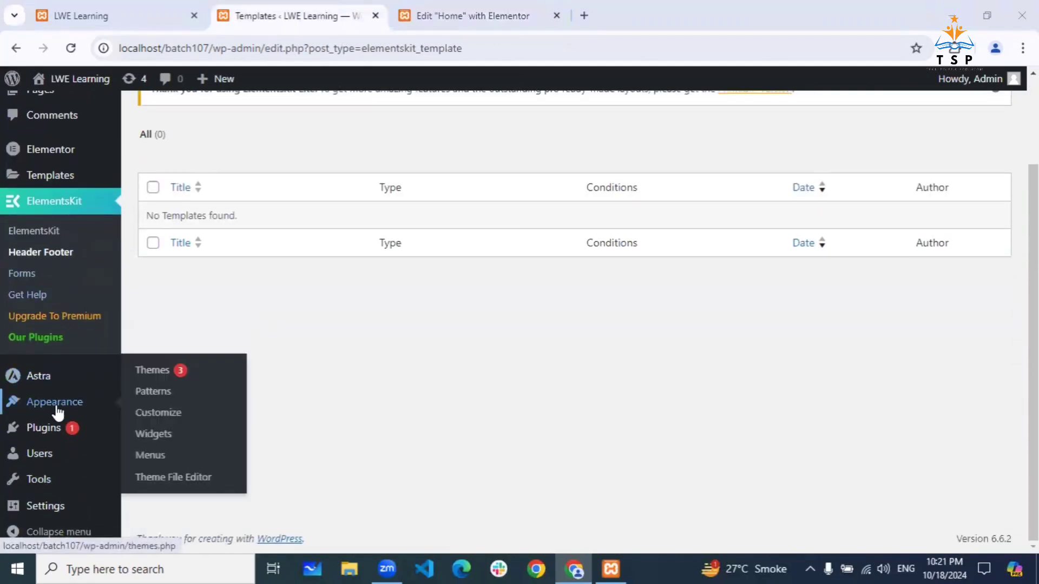
pyautogui.click(150, 455)
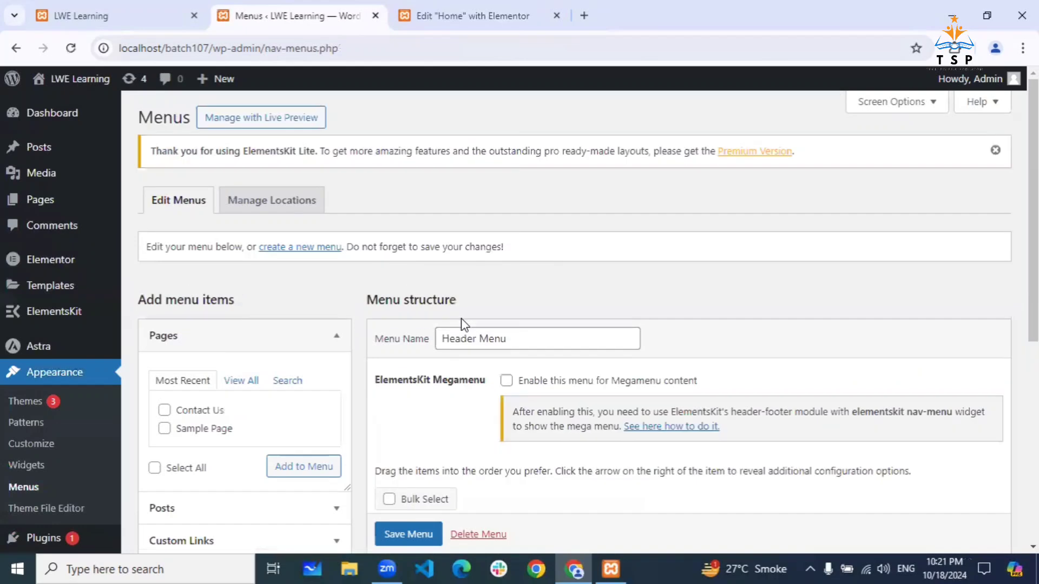
pyautogui.scroll(-3, 602, 336)
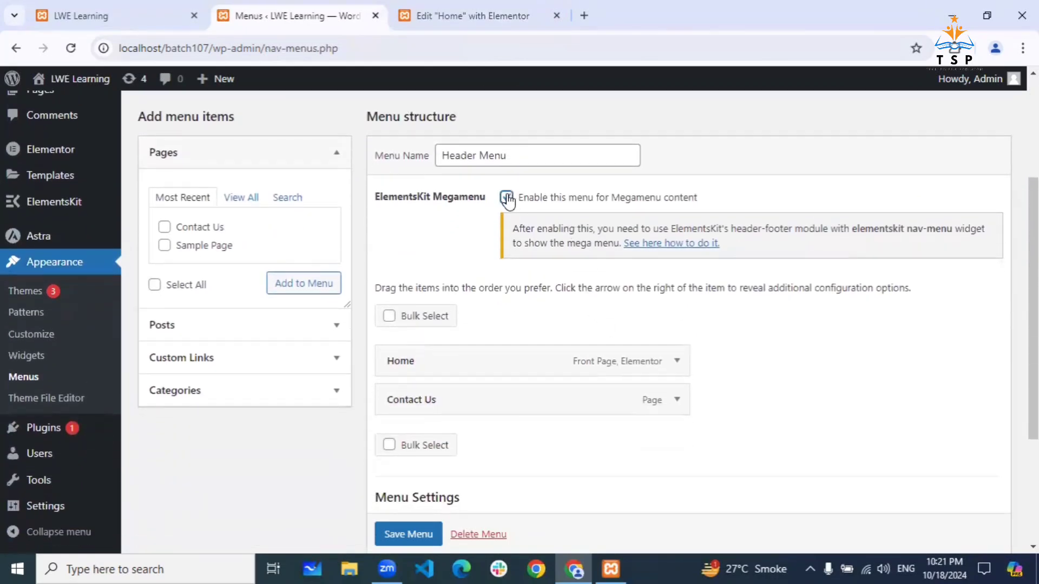
pyautogui.click(507, 198)
pyautogui.scroll(-2, 621, 348)
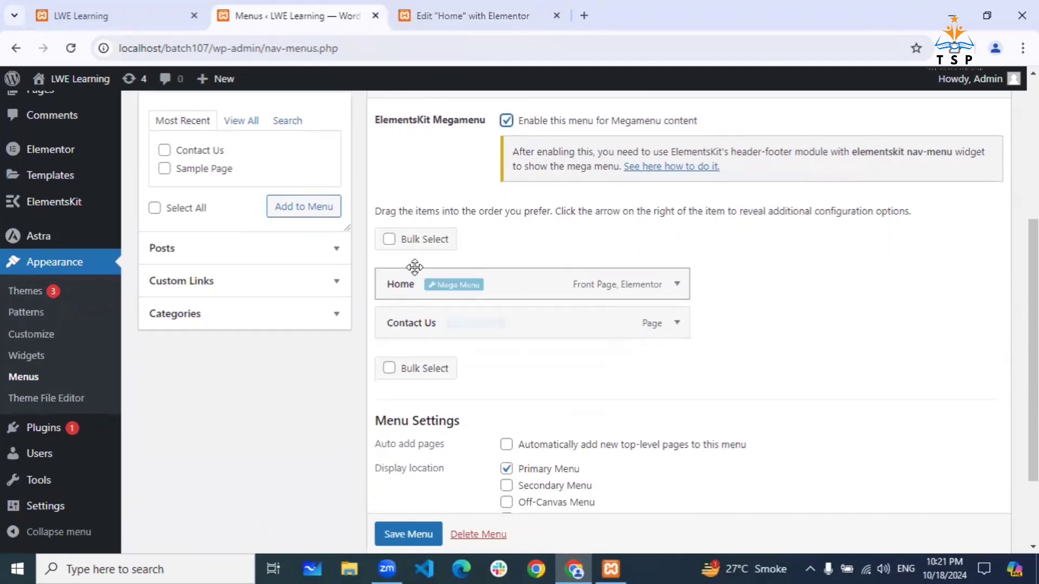
pyautogui.click(683, 289)
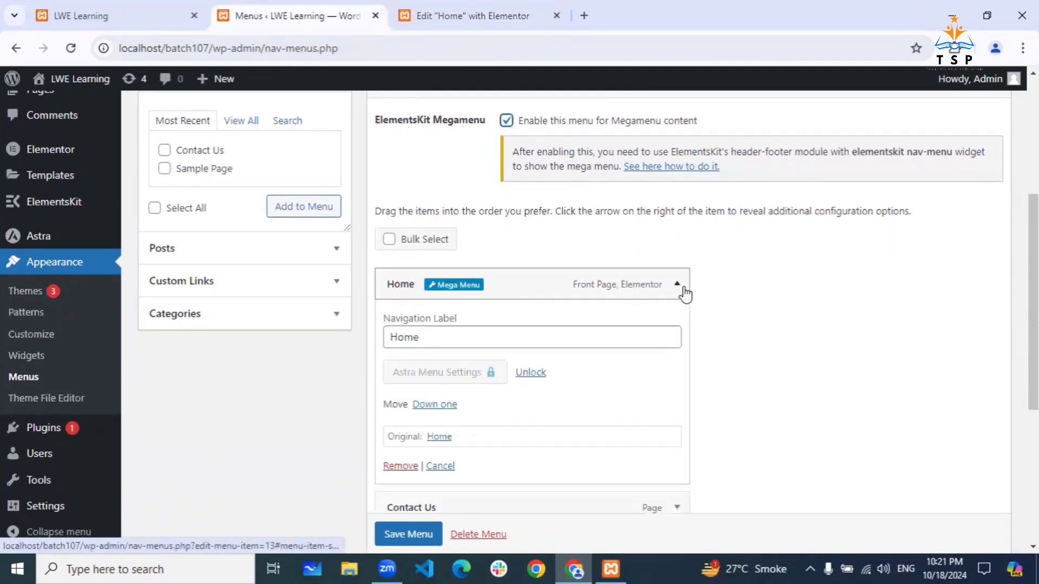
# Enable the mega menu for the Home menu item and open its mega menu content for editing
pyautogui.click(452, 286)
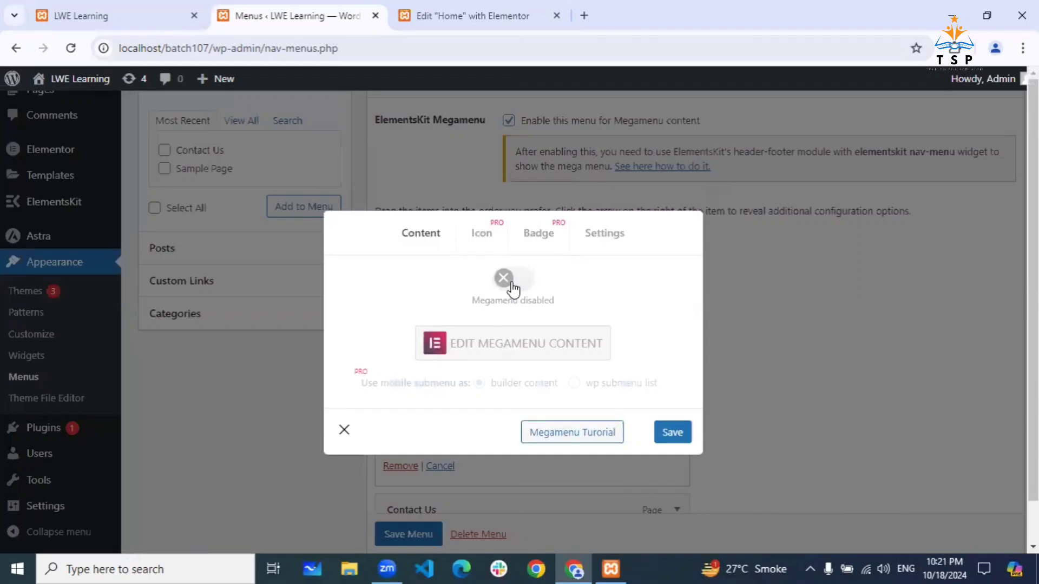
pyautogui.click(509, 279)
pyautogui.click(518, 344)
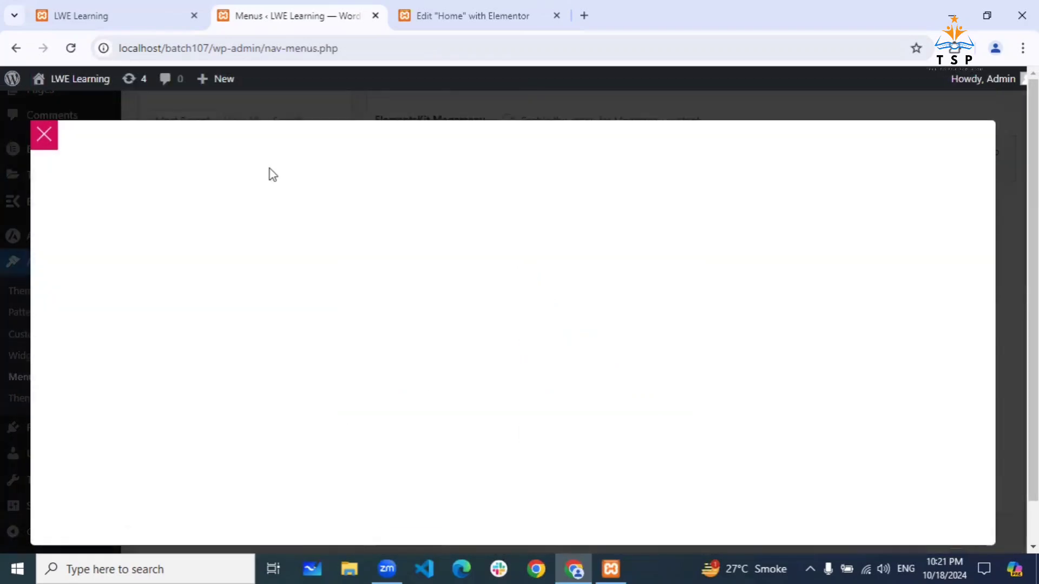
pyautogui.scroll(-1, 556, 325)
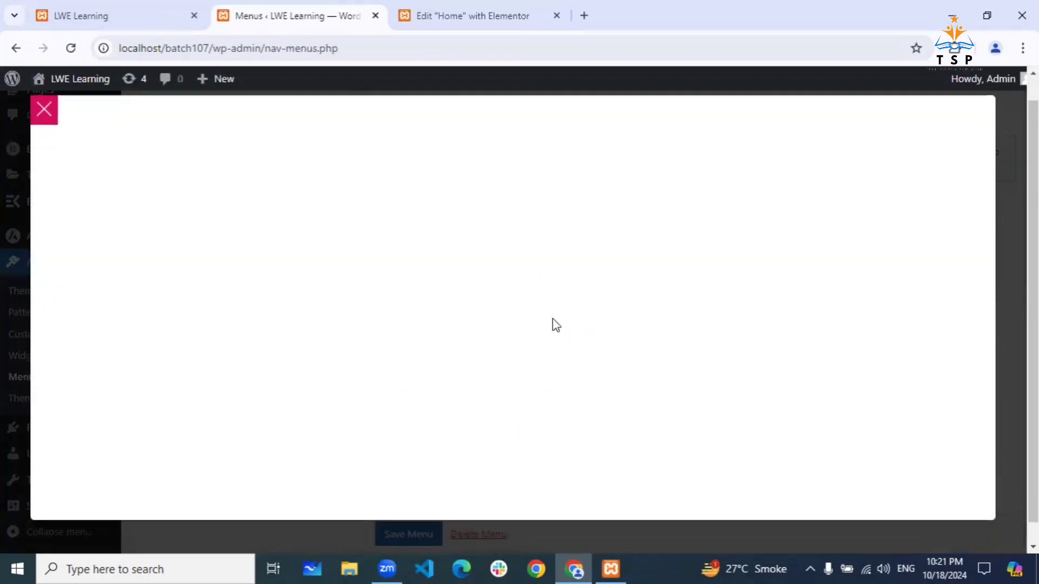
pyautogui.scroll(1, 555, 325)
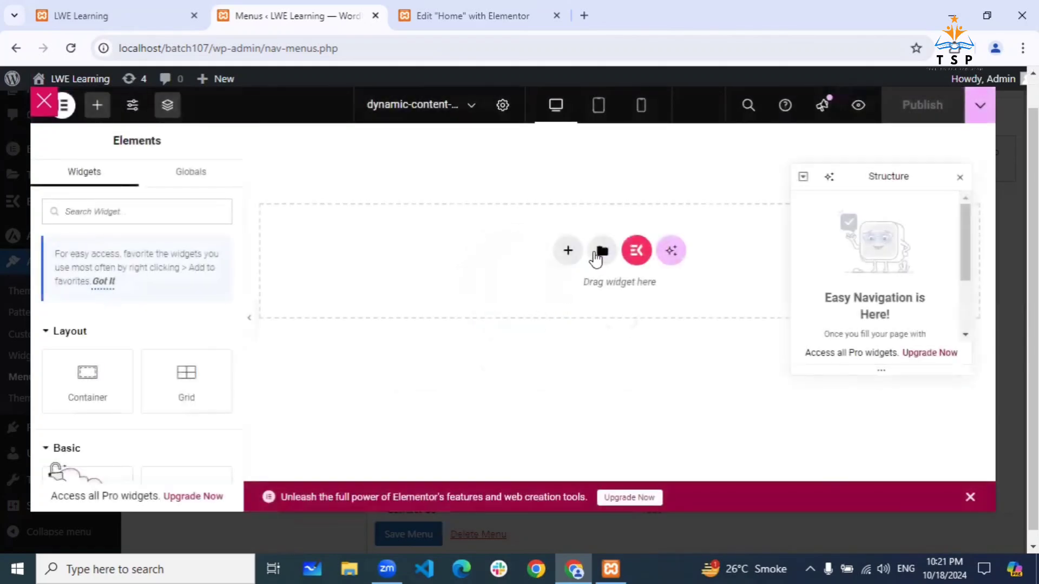
# Add a single vertical-direction container to the mega menu content and move the Structure panel clear of it
pyautogui.click(561, 256)
pyautogui.click(552, 291)
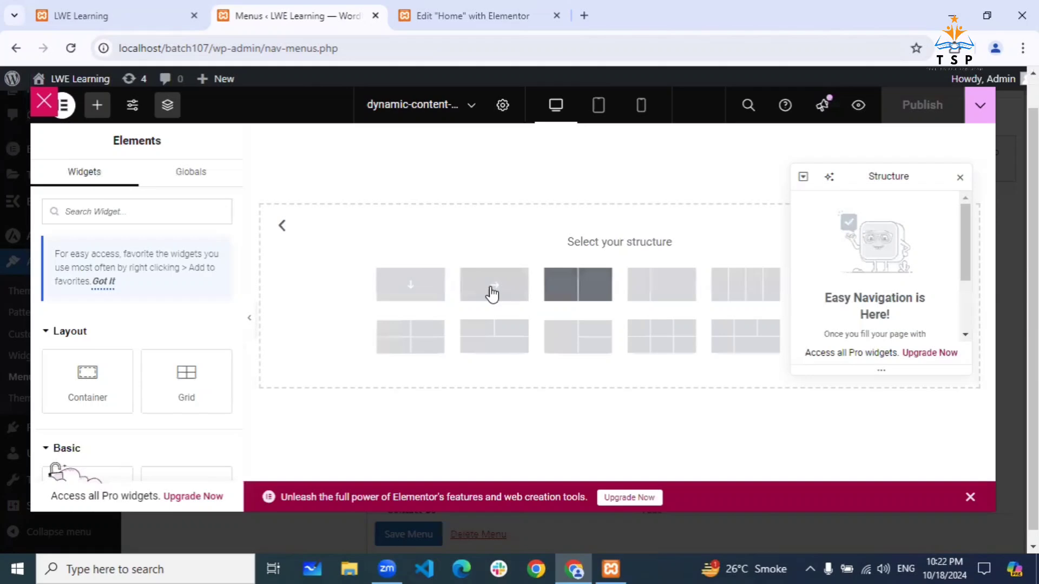
pyautogui.click(416, 283)
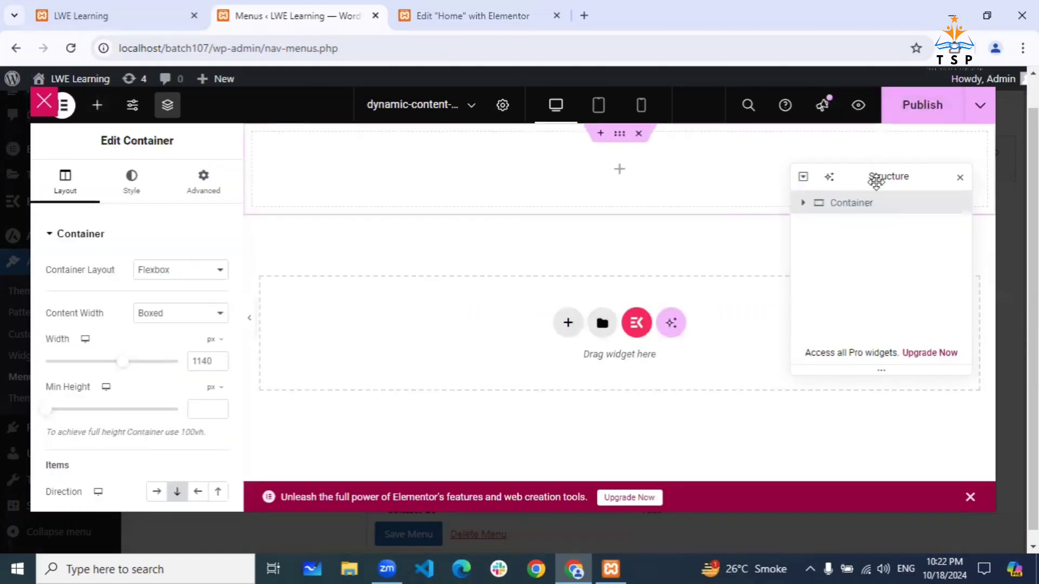
pyautogui.moveTo(876, 182); pyautogui.dragTo(865, 264)
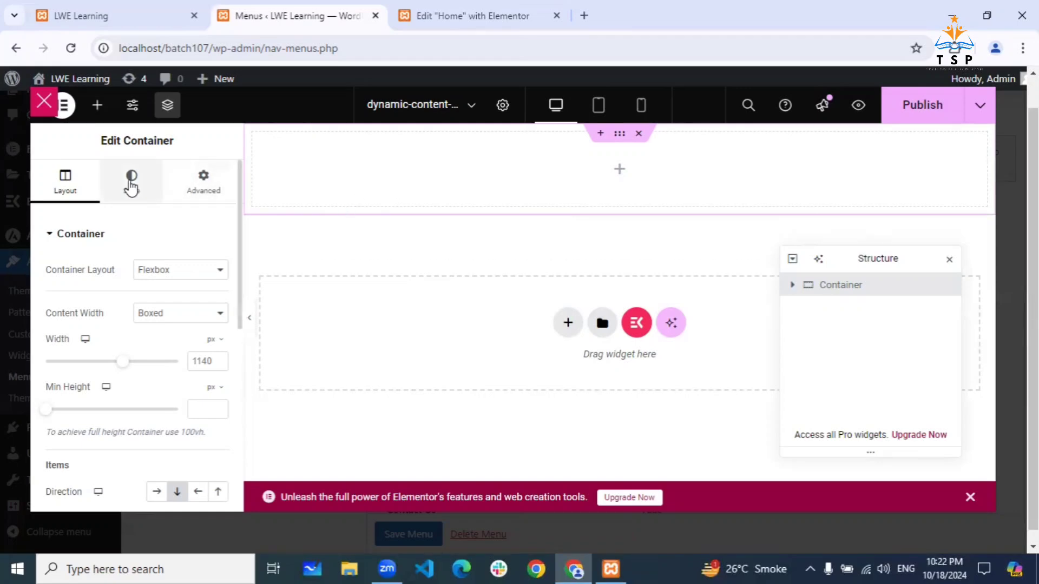
# Give the container a solid #B90000 background colour, then publish the mega menu content and close its editor
pyautogui.click(133, 194)
pyautogui.click(157, 302)
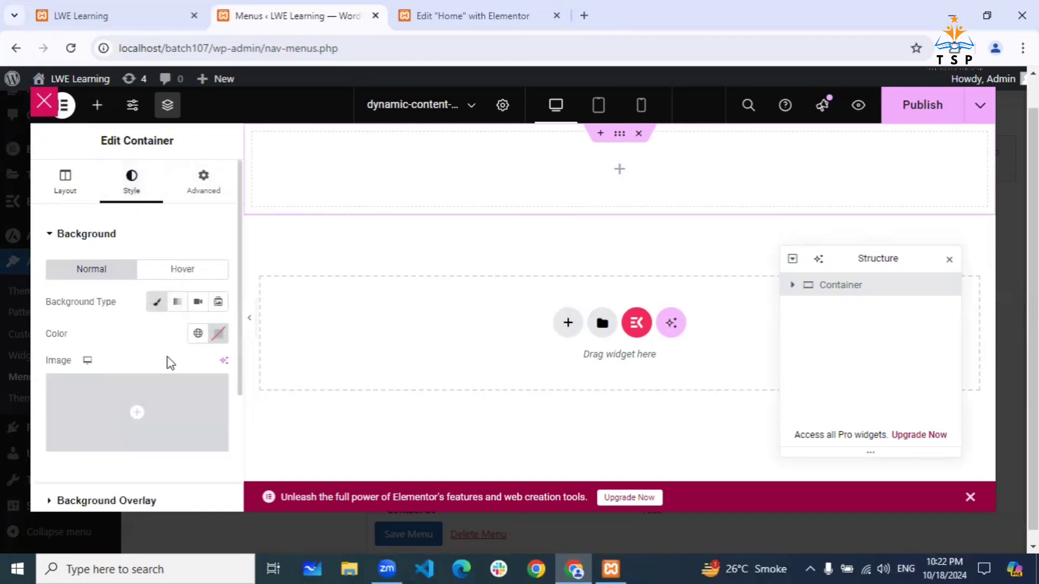
pyautogui.click(219, 334)
pyautogui.moveTo(287, 183); pyautogui.dragTo(306, 169)
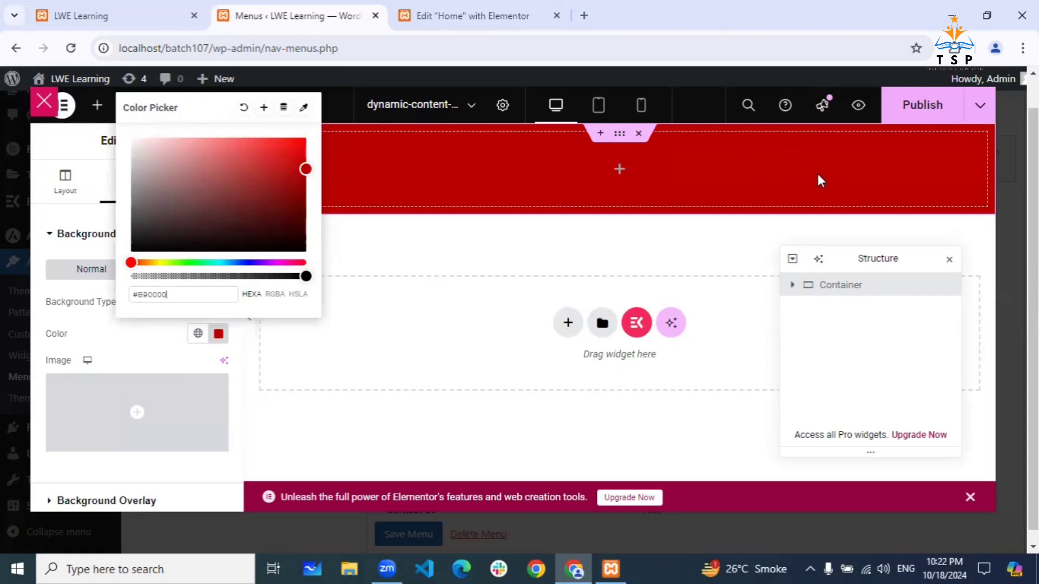
pyautogui.click(920, 111)
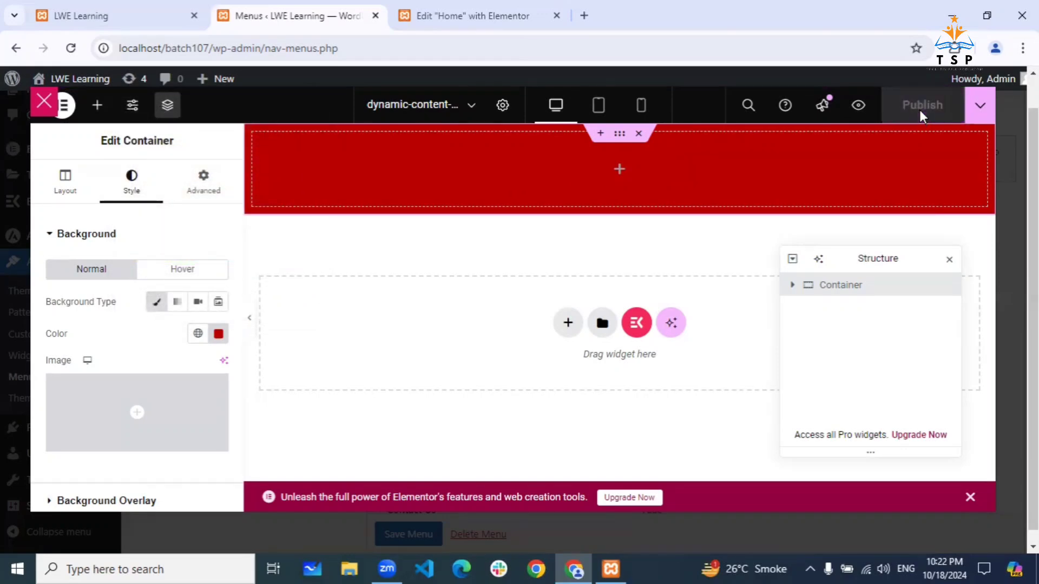
pyautogui.scroll(-1, 726, 414)
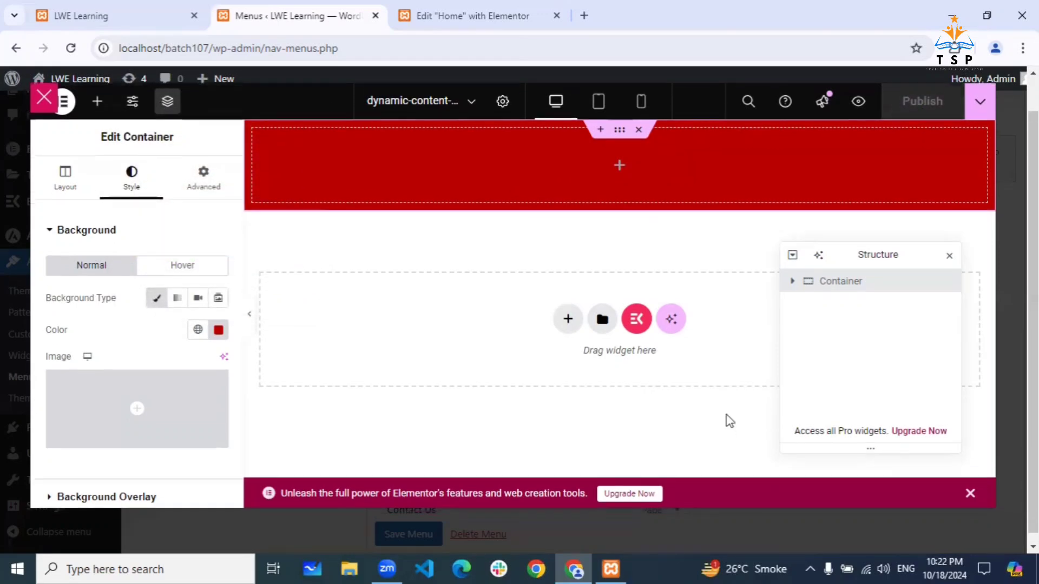
pyautogui.click(44, 90)
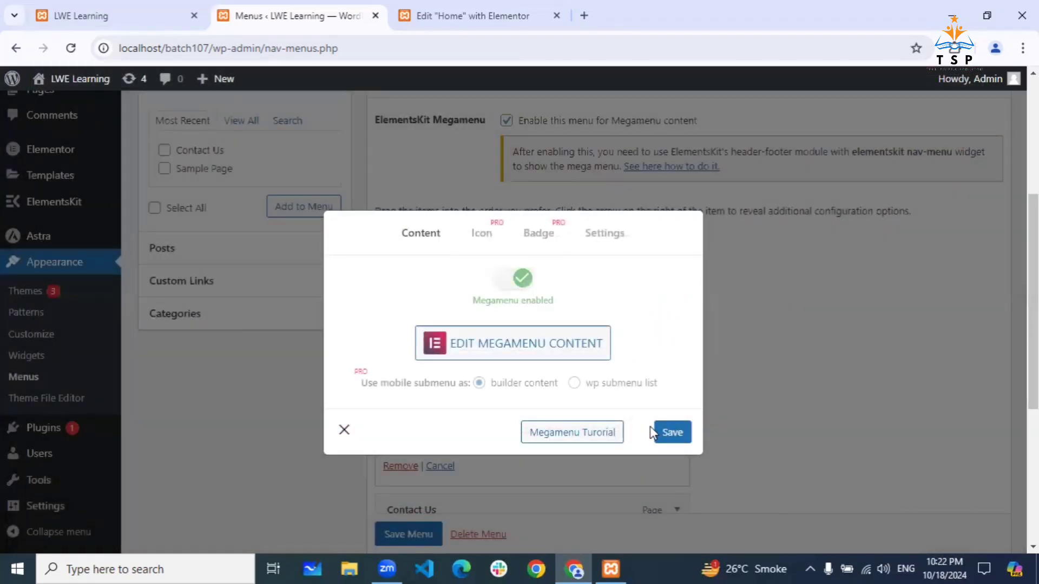
# Set the Home item's mega menu width to Full Width and save the setting
pyautogui.click(588, 239)
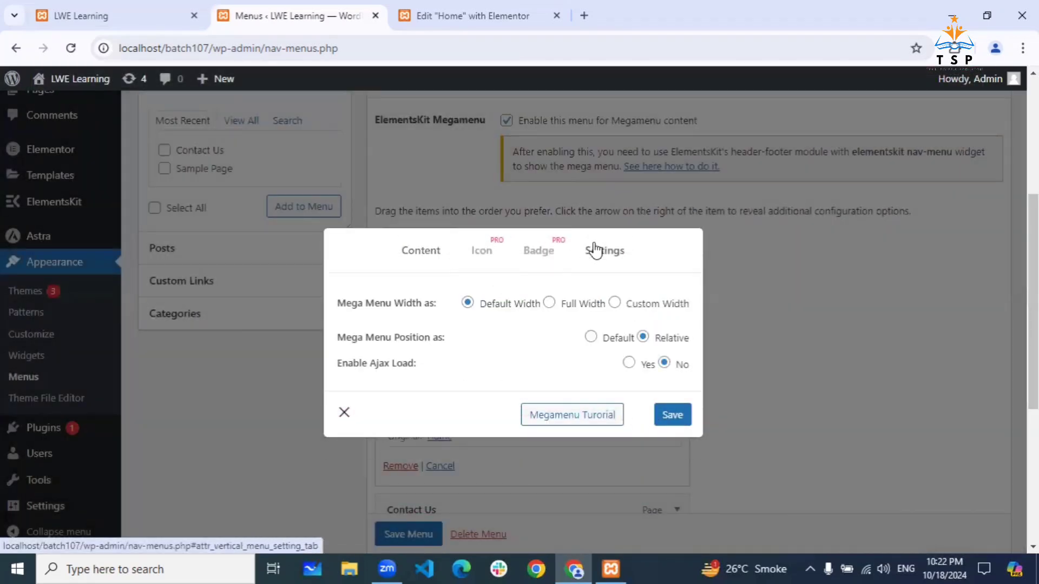
pyautogui.click(550, 304)
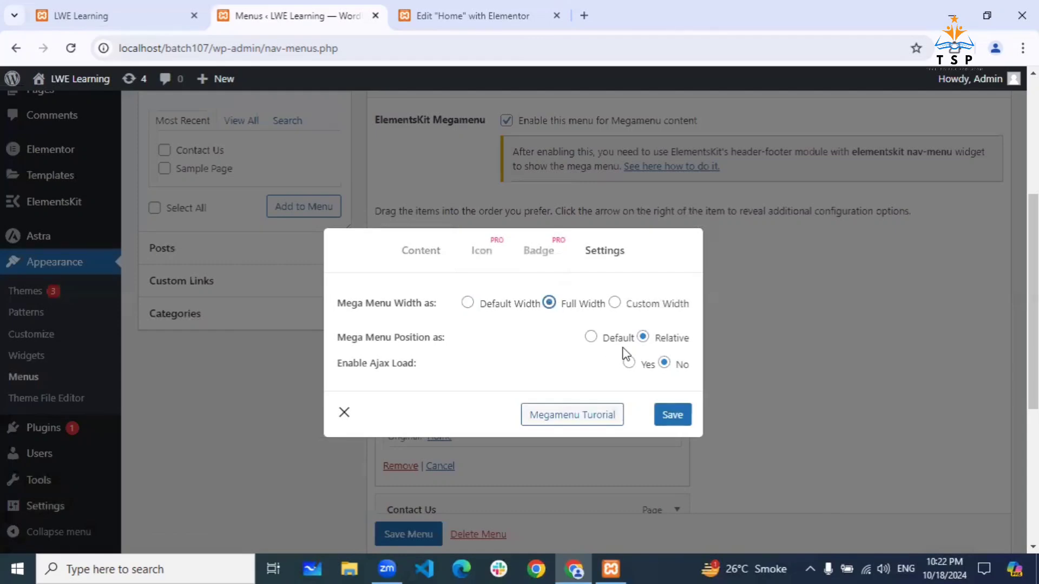
pyautogui.click(669, 417)
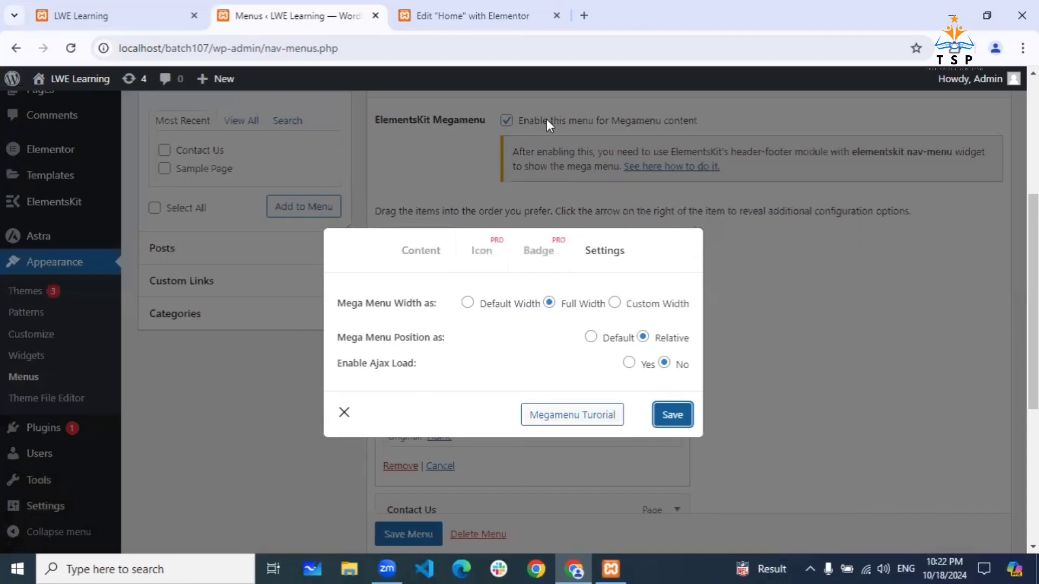
pyautogui.click(674, 420)
# Reload the site's front page and check whether its Home menu item shows the mega menu
pyautogui.click(84, 15)
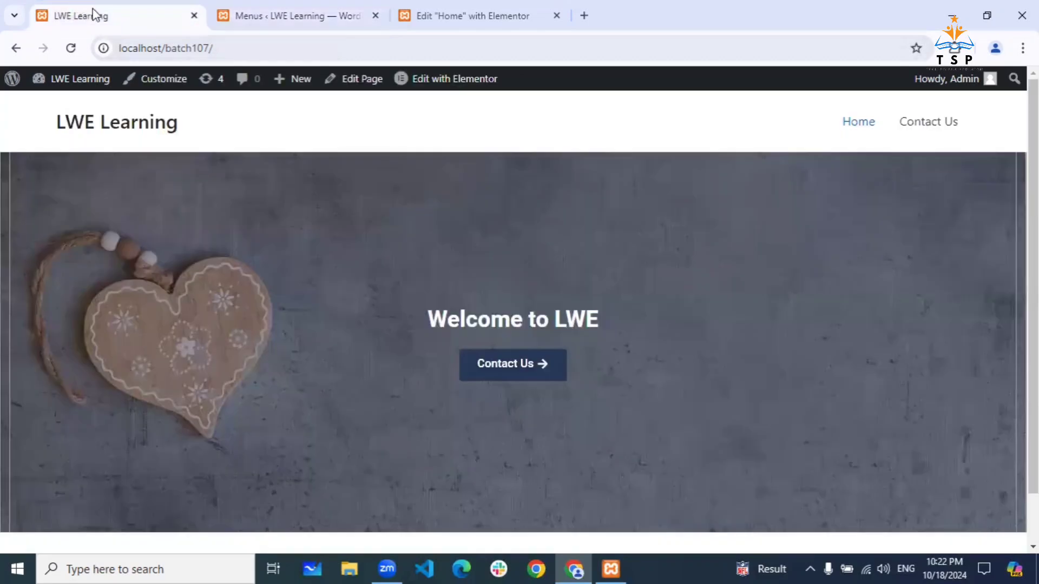
pyautogui.click(71, 49)
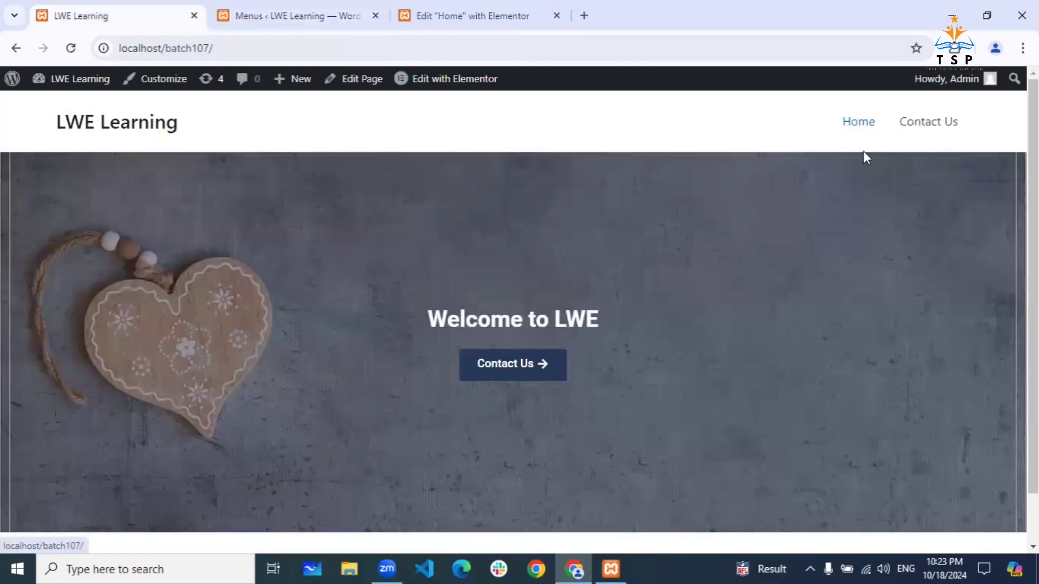
pyautogui.click(69, 47)
pyautogui.click(862, 128)
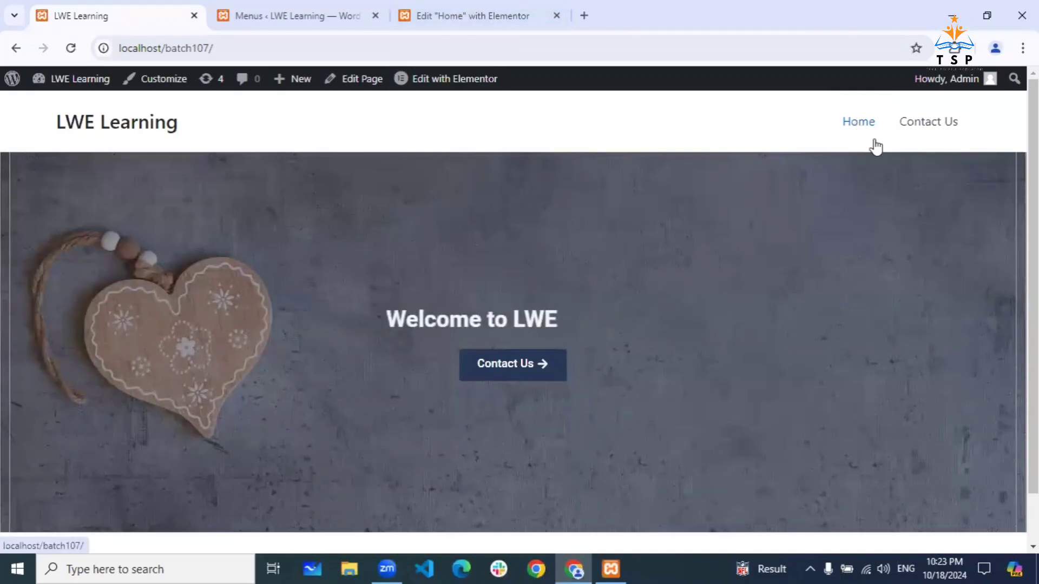
pyautogui.click(465, 12)
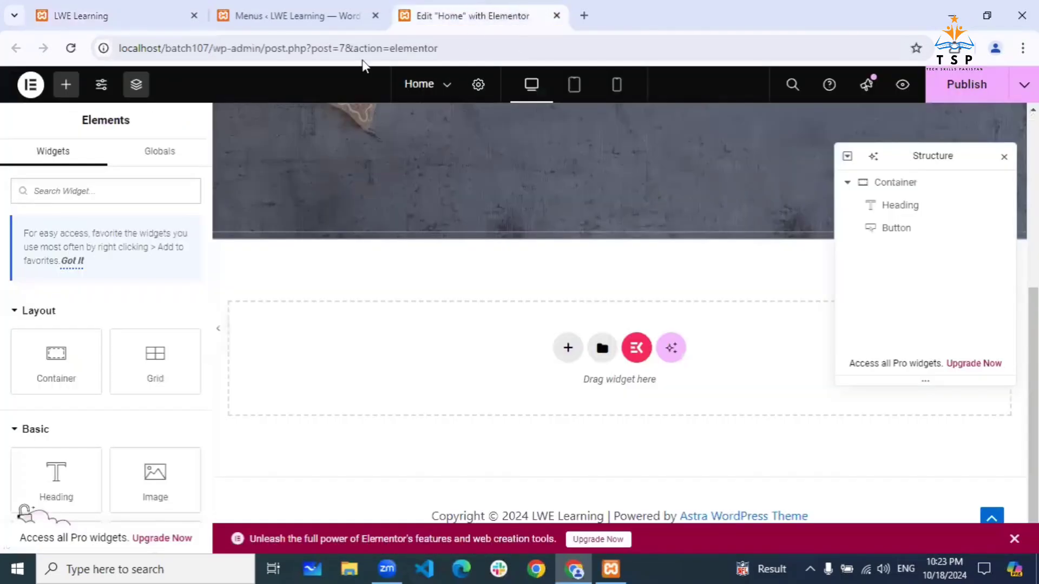
# In the Home item's mega menu settings, set the position to Default, enable Ajax Load, and save
pyautogui.click(341, 19)
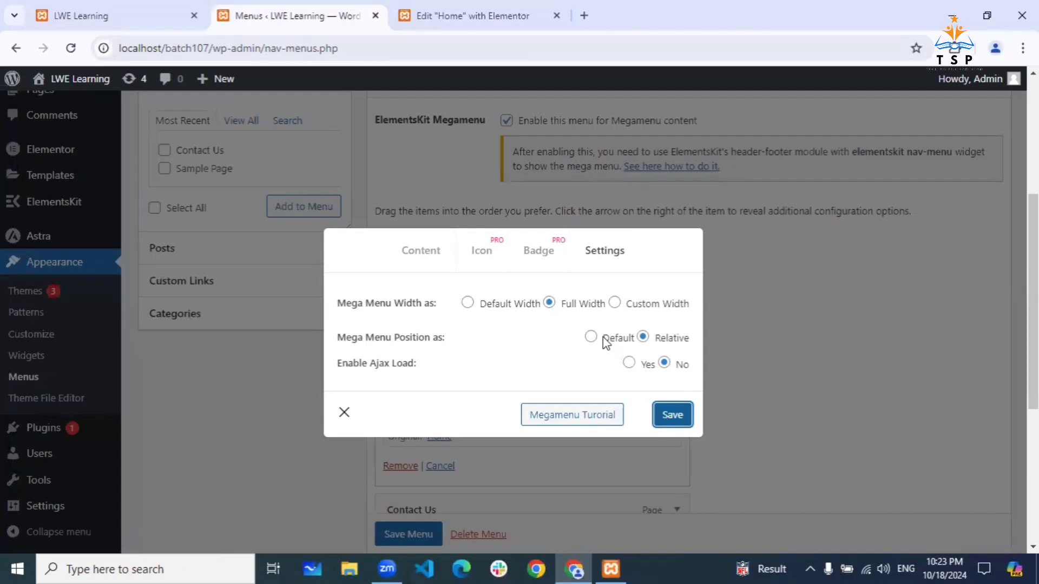
pyautogui.click(629, 363)
pyautogui.click(671, 415)
# Refresh the front page again to test the Home item with the changed position and Ajax settings
pyautogui.click(112, 11)
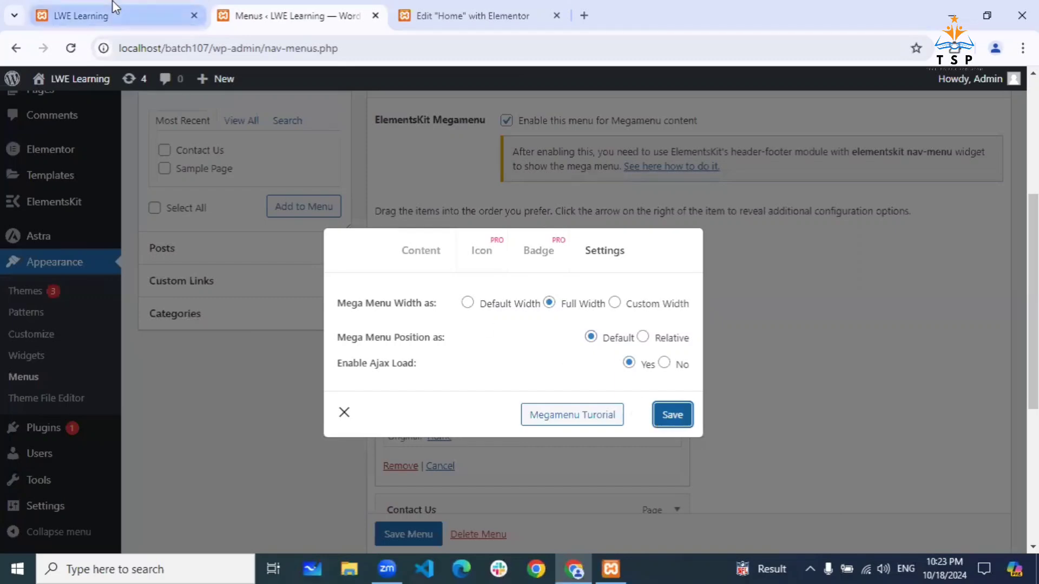
pyautogui.click(71, 48)
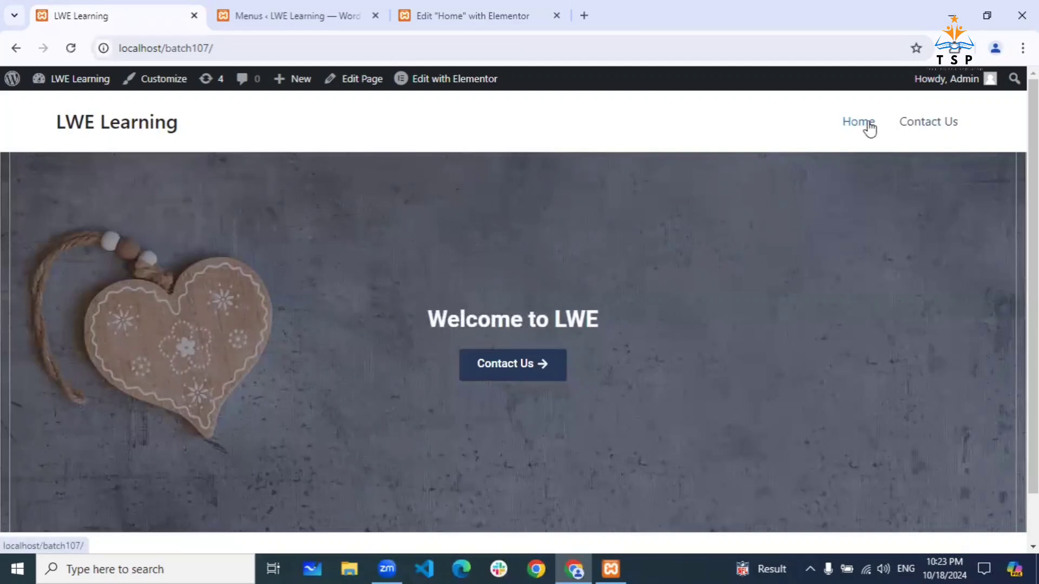
pyautogui.click(431, 6)
pyautogui.click(330, 12)
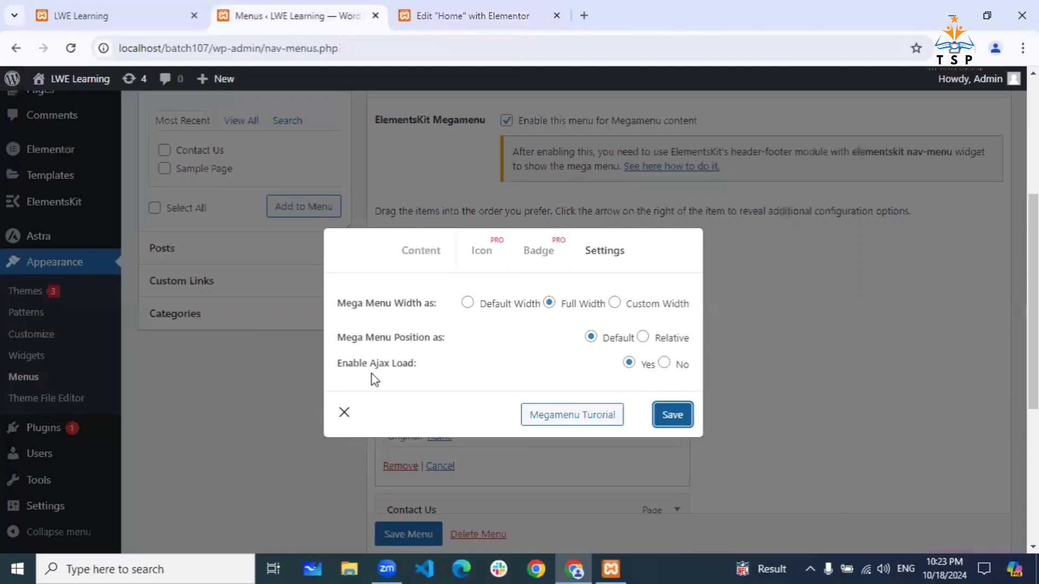
# Close the Home item's mega menu settings and open the installed plugins page, leaving the menu editor without saving
pyautogui.click(427, 248)
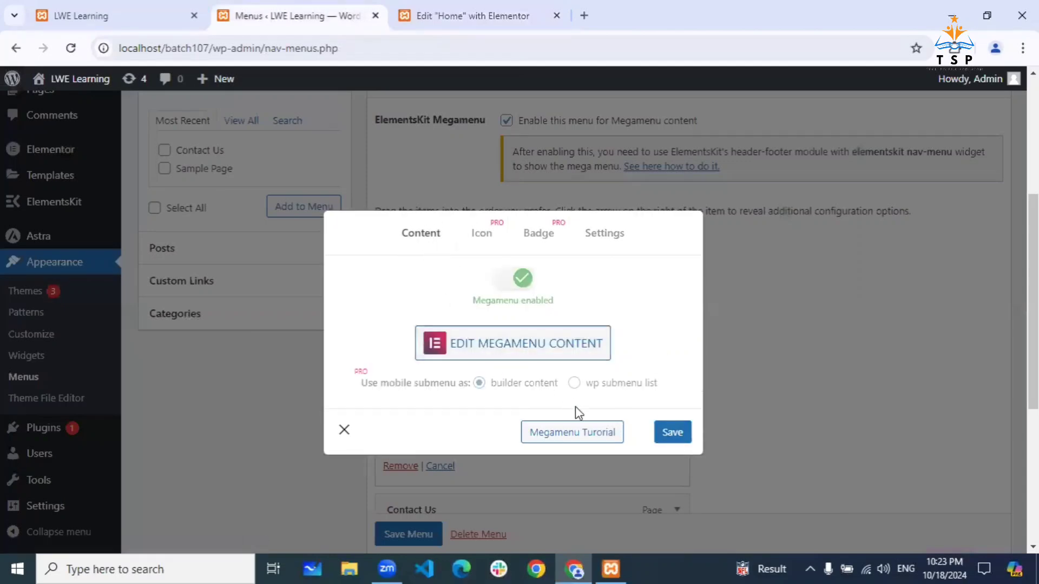
pyautogui.click(345, 429)
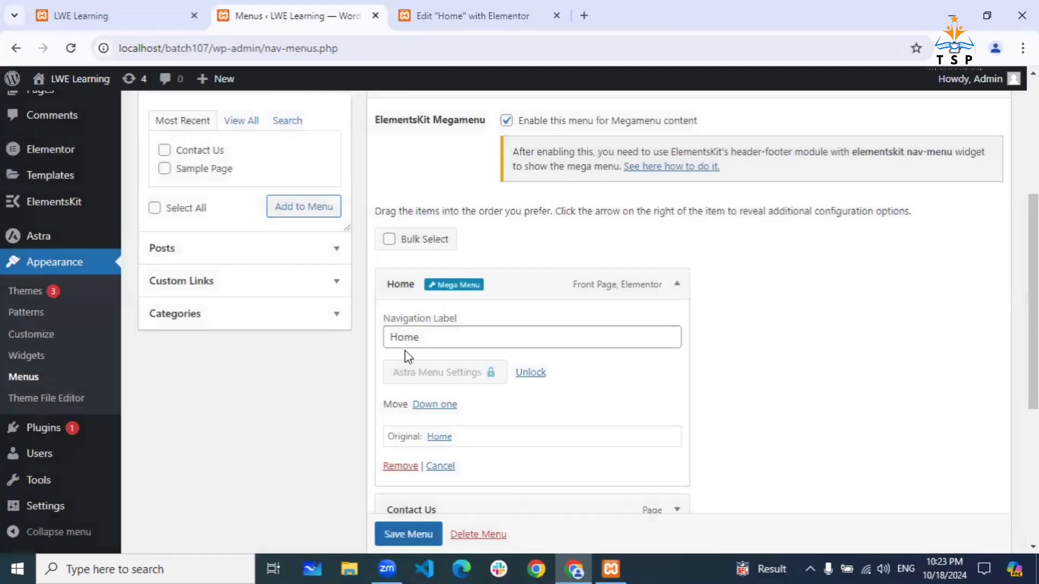
pyautogui.scroll(5, 409, 356)
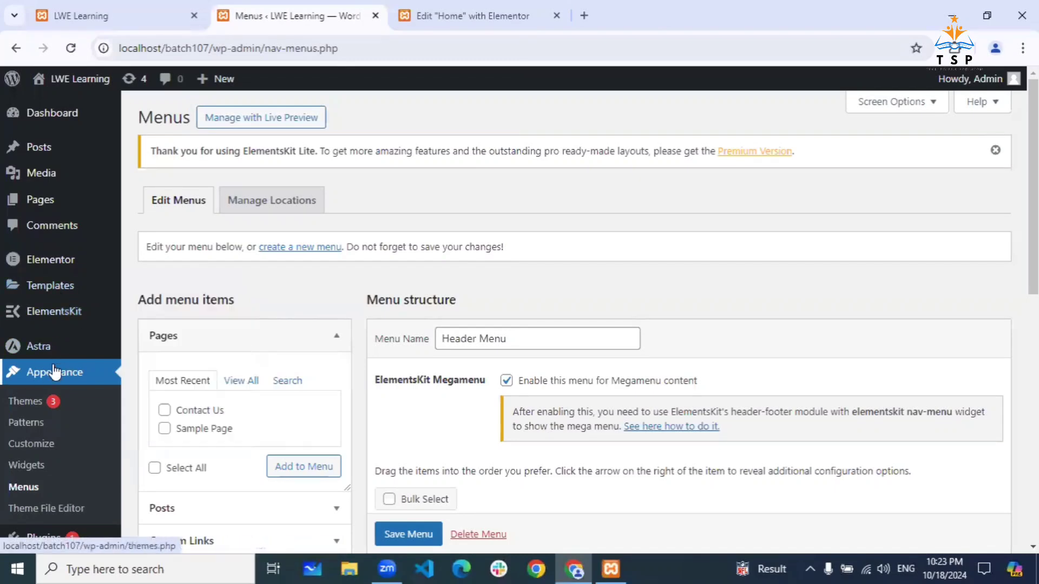
pyautogui.scroll(-5, 54, 372)
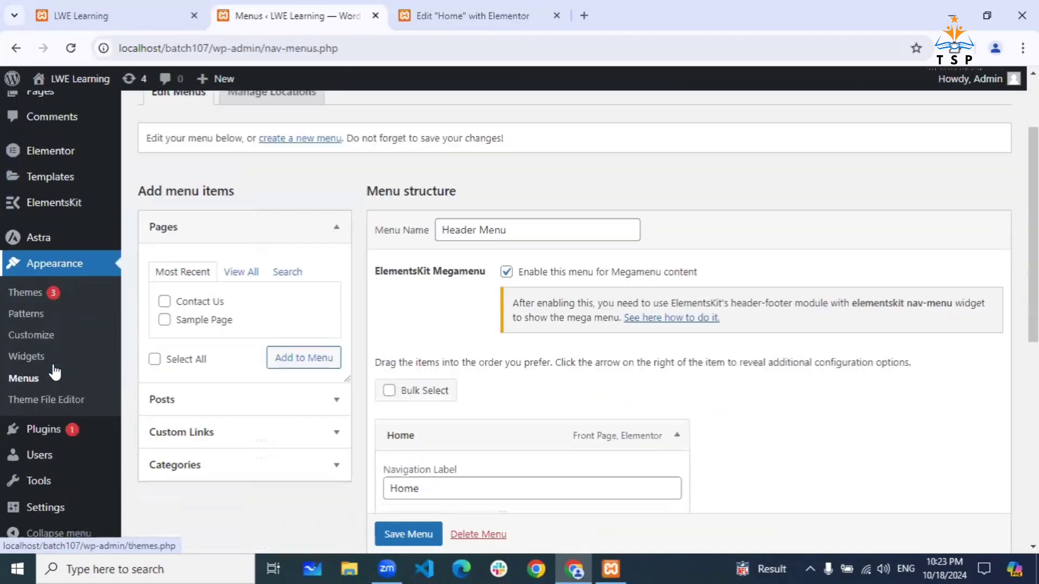
pyautogui.moveTo(53, 429)
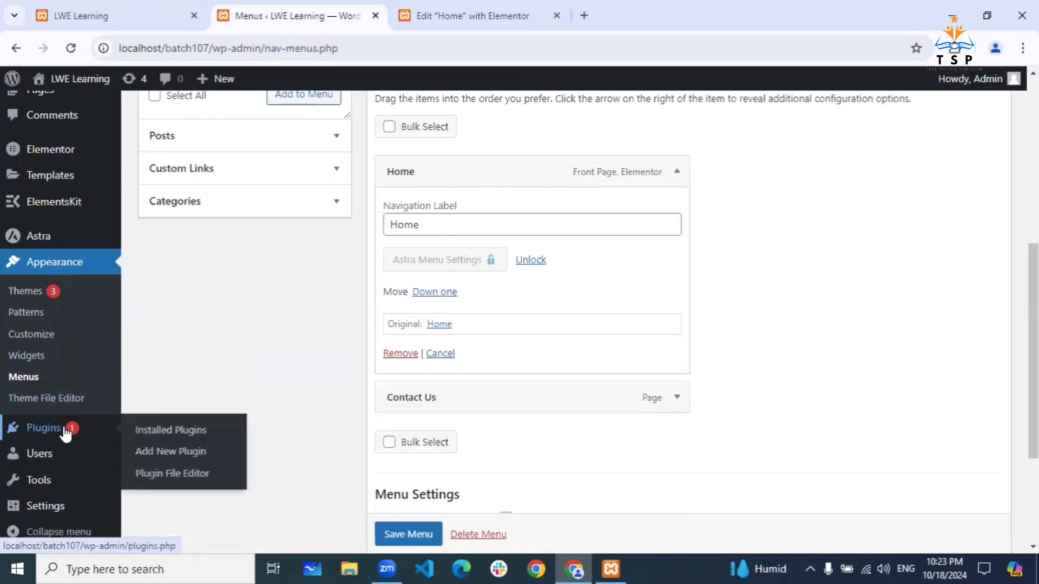
pyautogui.click(65, 433)
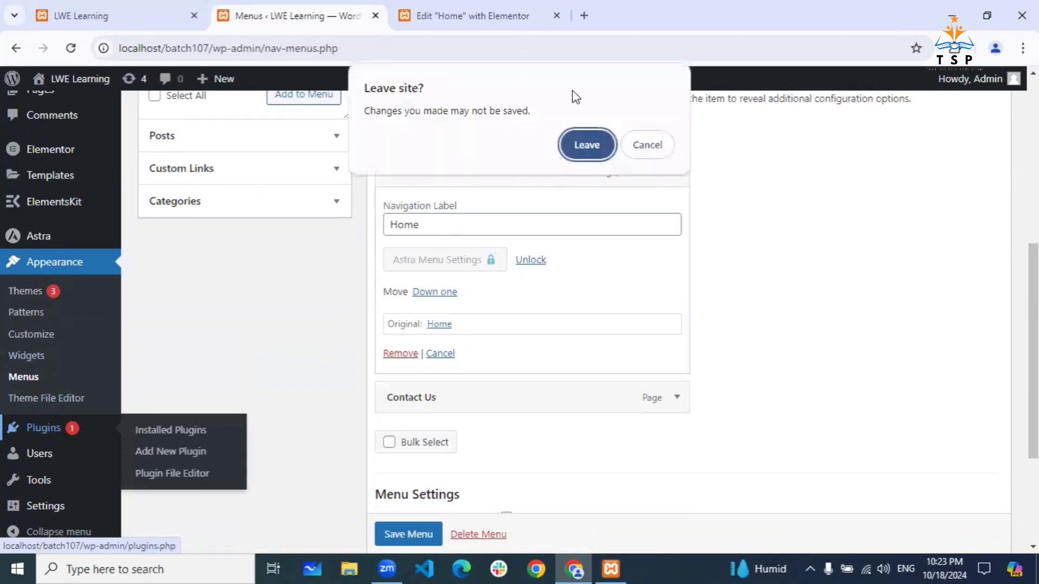
pyautogui.click(578, 144)
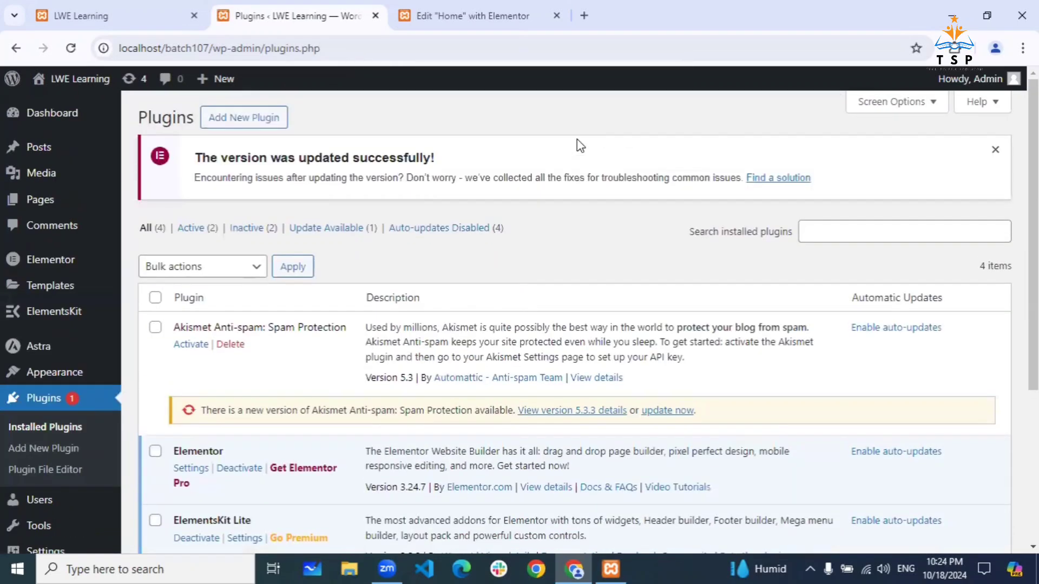
# Open the page for adding new plugins and search for "elementor addons"
pyautogui.click(487, 16)
pyautogui.click(325, 16)
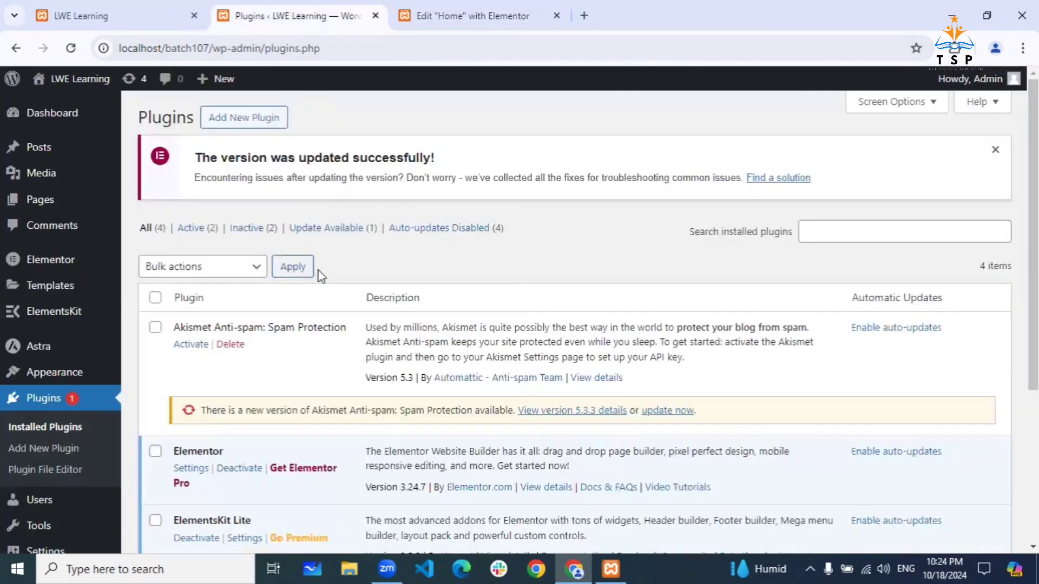
pyautogui.click(274, 120)
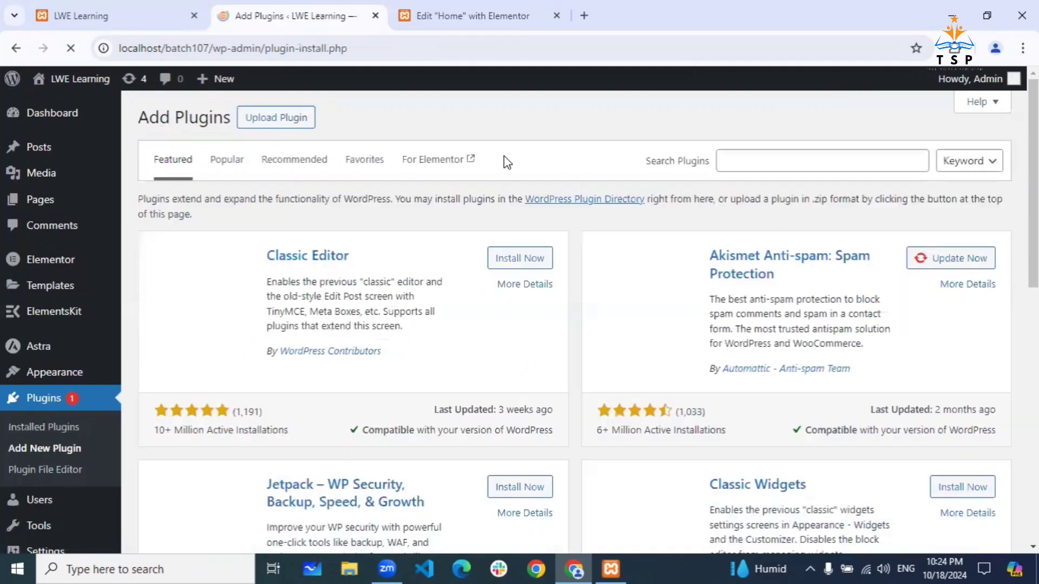
pyautogui.click(761, 160)
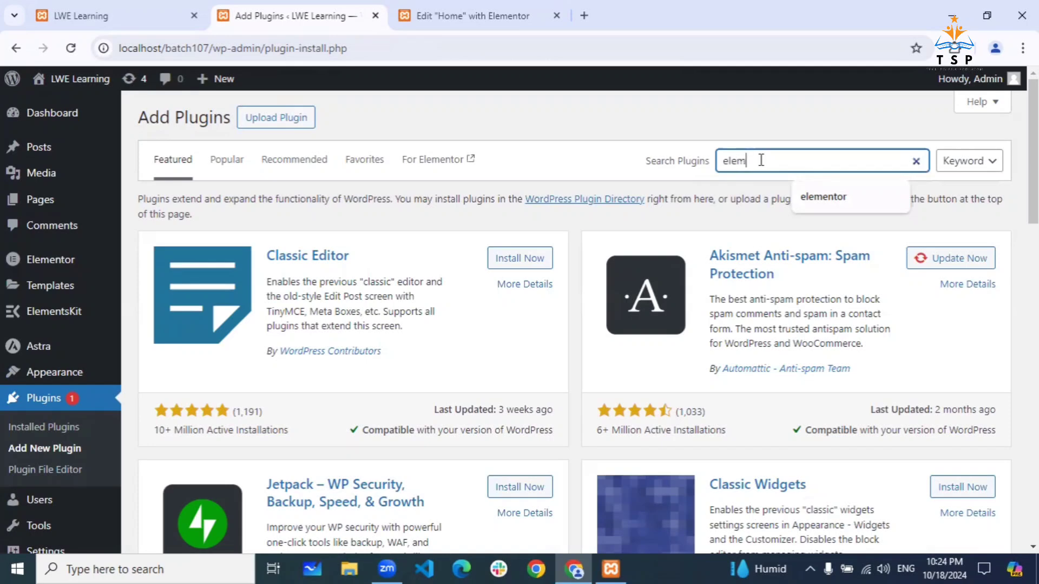
pyautogui.write('elementor a')
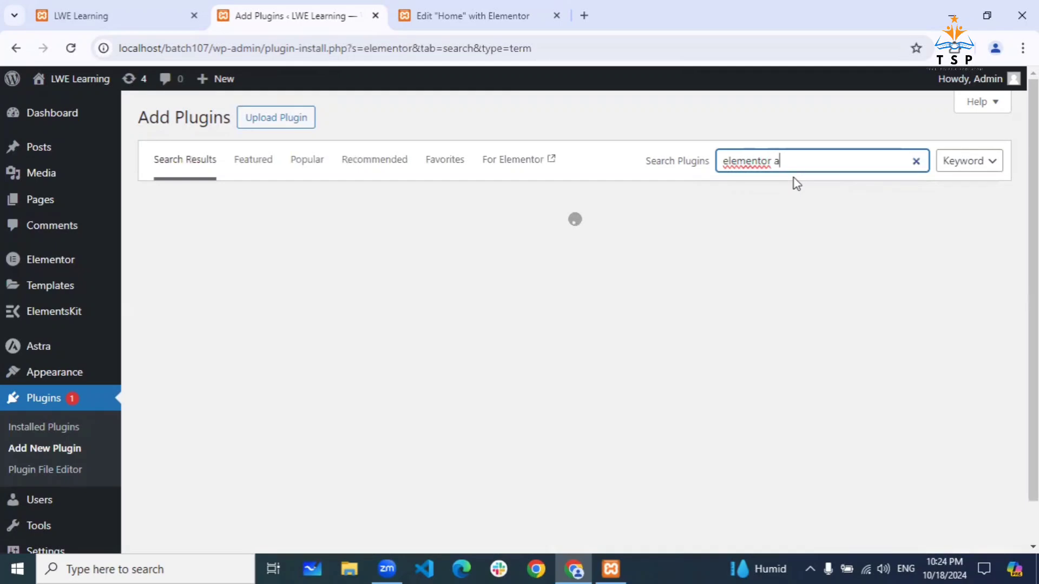
pyautogui.write('ns')
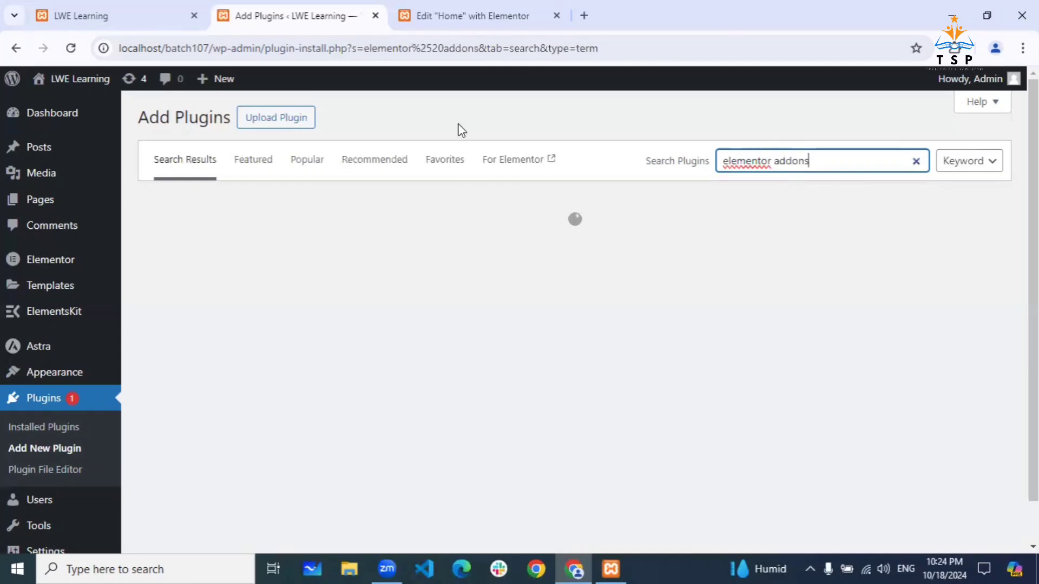
# View the LWE Learning front page and open regalyachtingmiami.com in a new browser tab as a header example
pyautogui.click(97, 18)
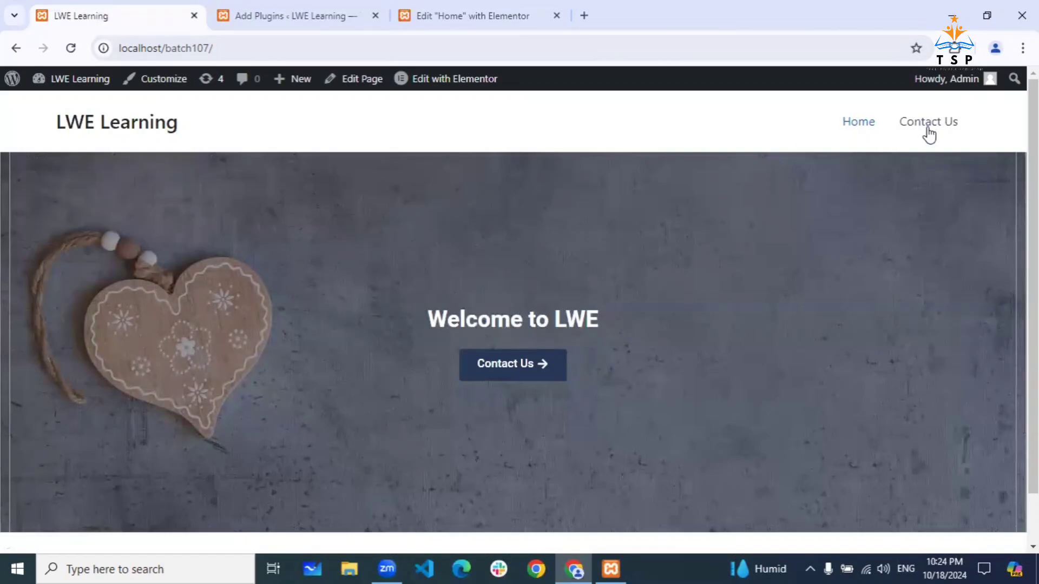
pyautogui.click(584, 15)
pyautogui.write('reg')
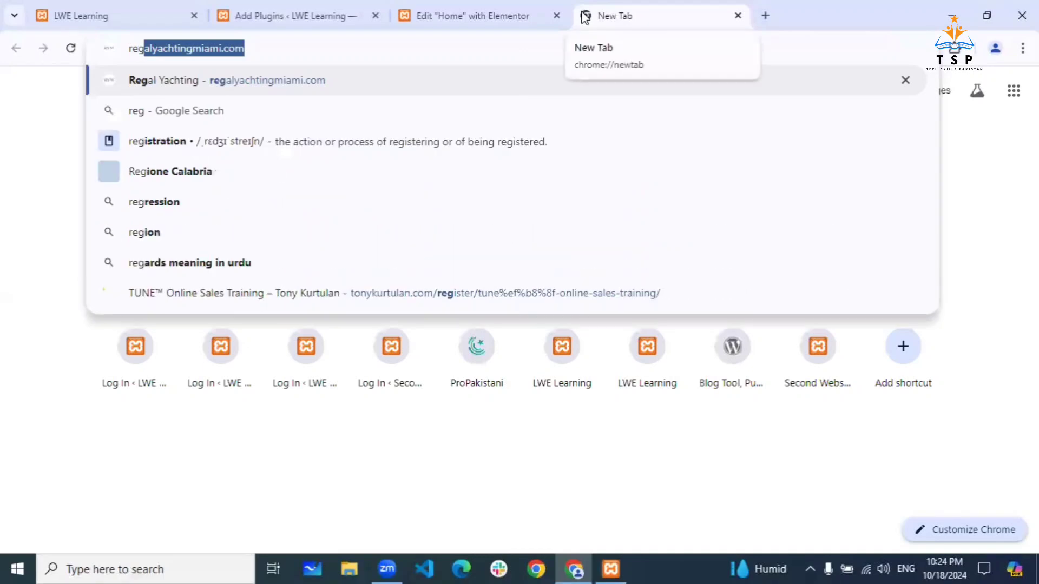
pyautogui.press('Return')
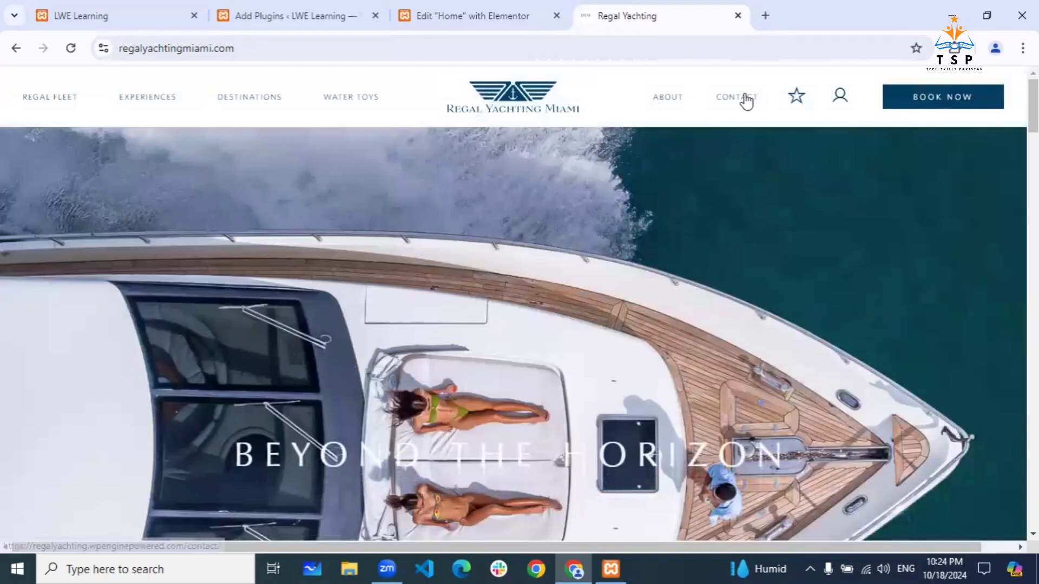
# Look through the Regal Yachting site's Contact page, and close that site's tab
pyautogui.click(746, 101)
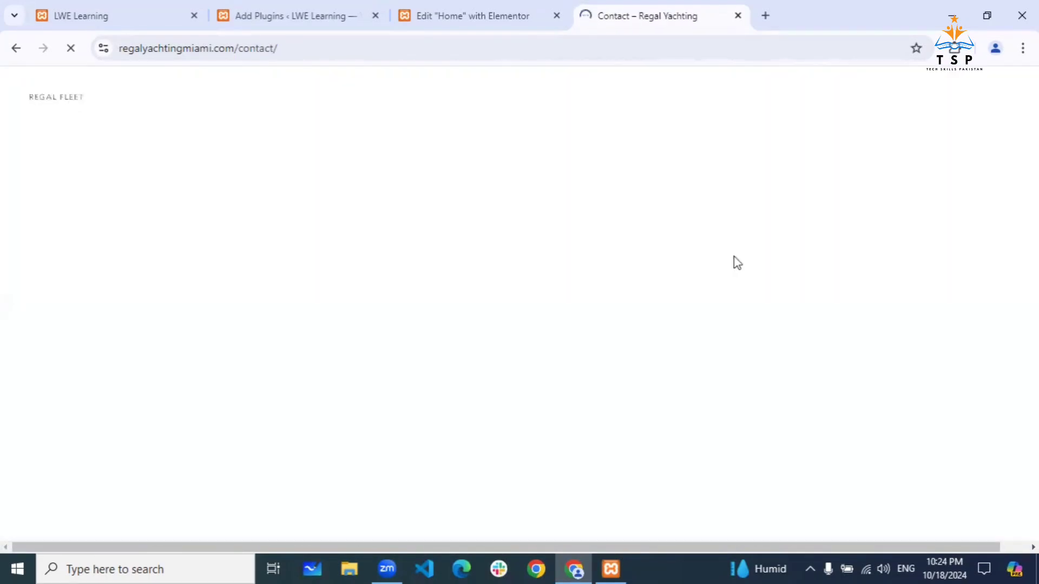
pyautogui.scroll(-6, 500, 327)
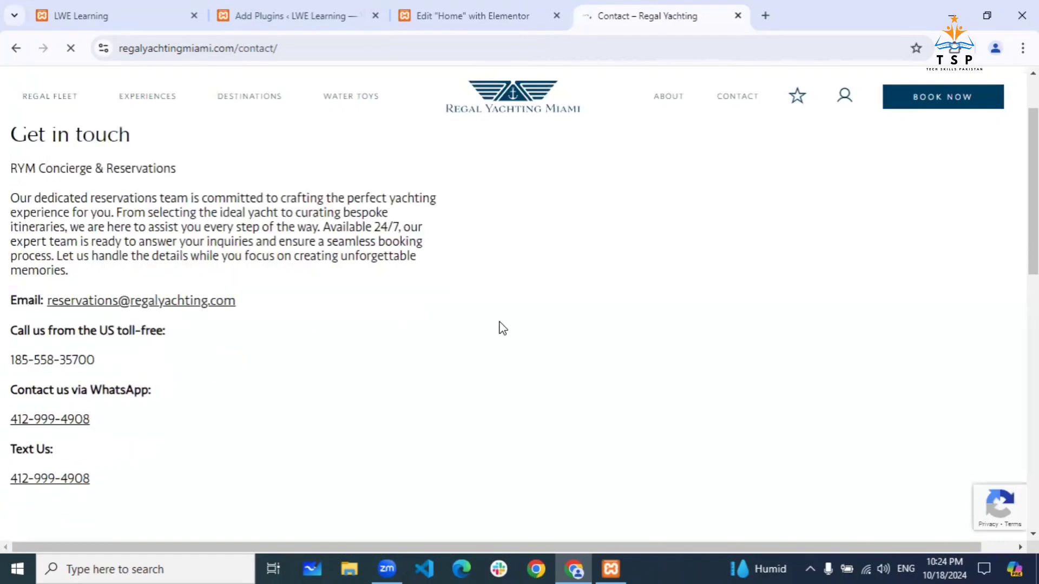
pyautogui.scroll(6, 502, 328)
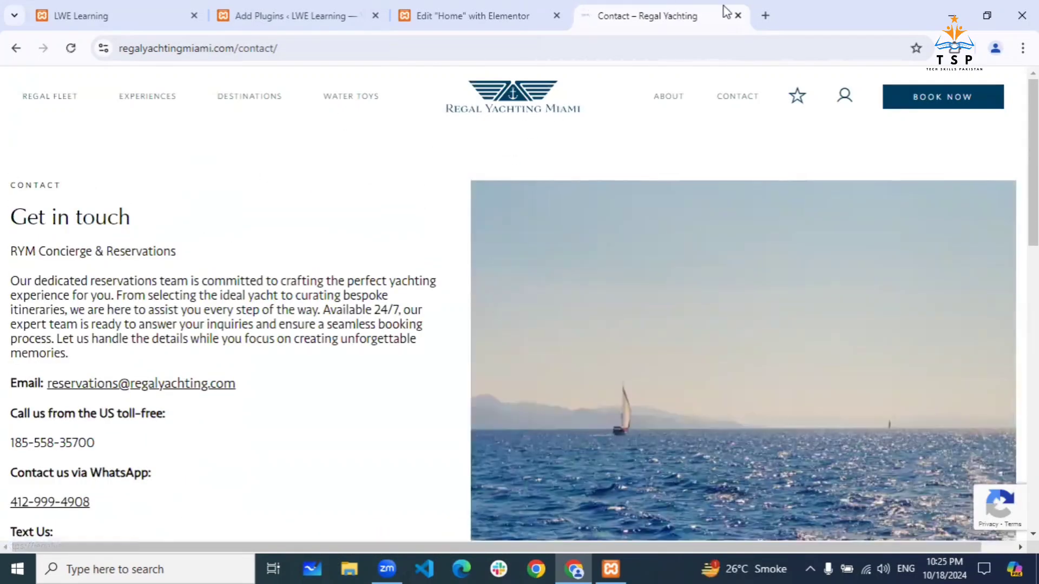
pyautogui.click(738, 16)
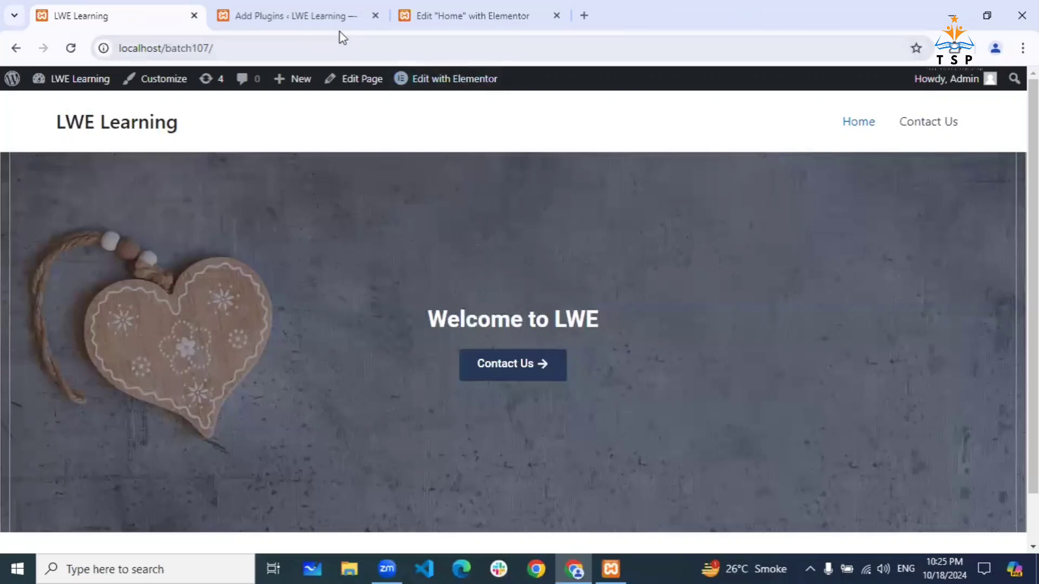
# Return to the "elementor addons" plugin search results and examine the listed addon and header-footer builder plugins
pyautogui.click(295, 8)
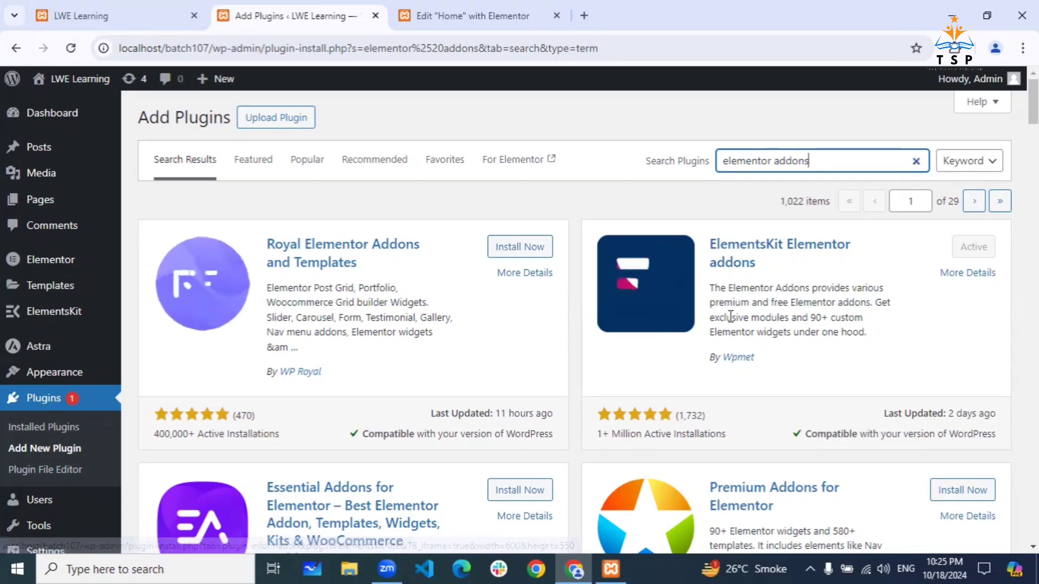
pyautogui.scroll(-1, 731, 320)
pyautogui.scroll(-12, 731, 320)
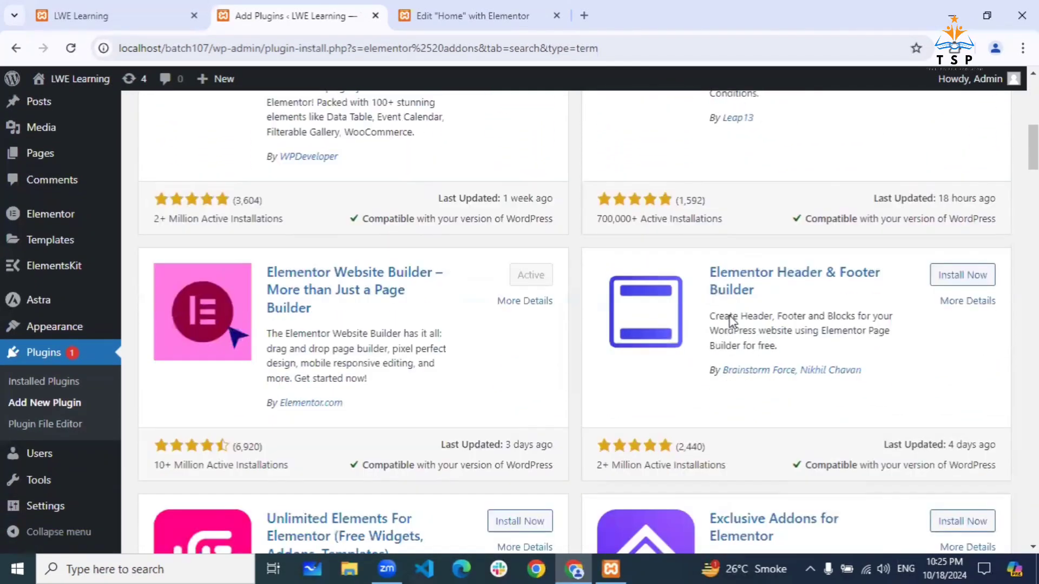
pyautogui.scroll(3, 731, 320)
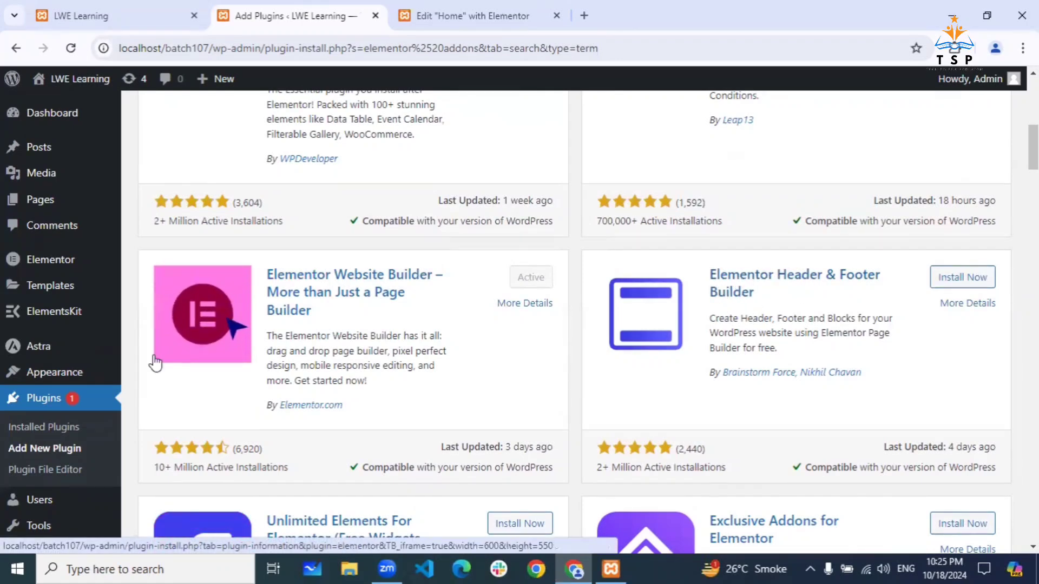
pyautogui.moveTo(61, 320)
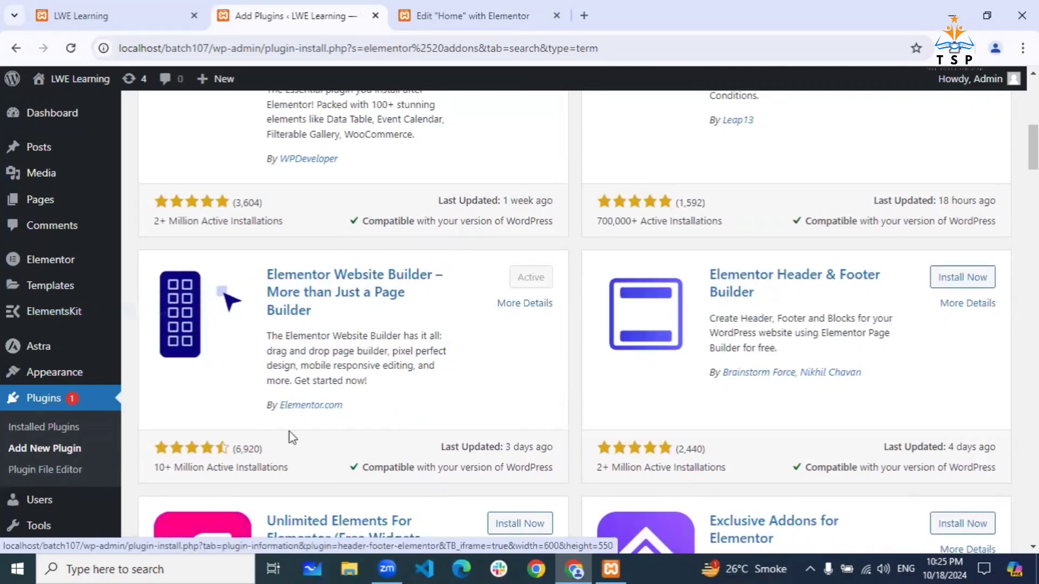
pyautogui.moveTo(76, 374)
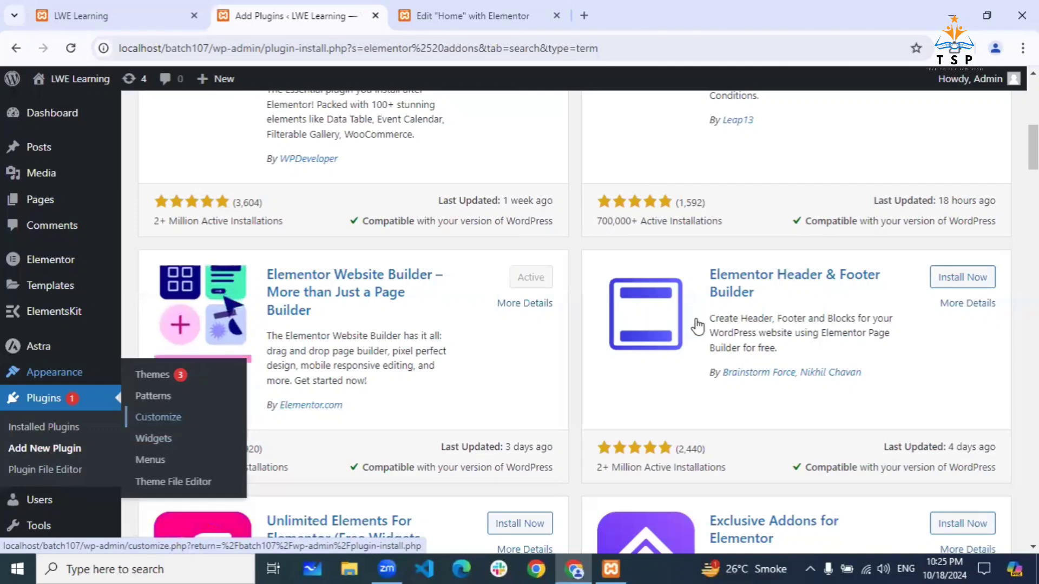
pyautogui.moveTo(35, 380)
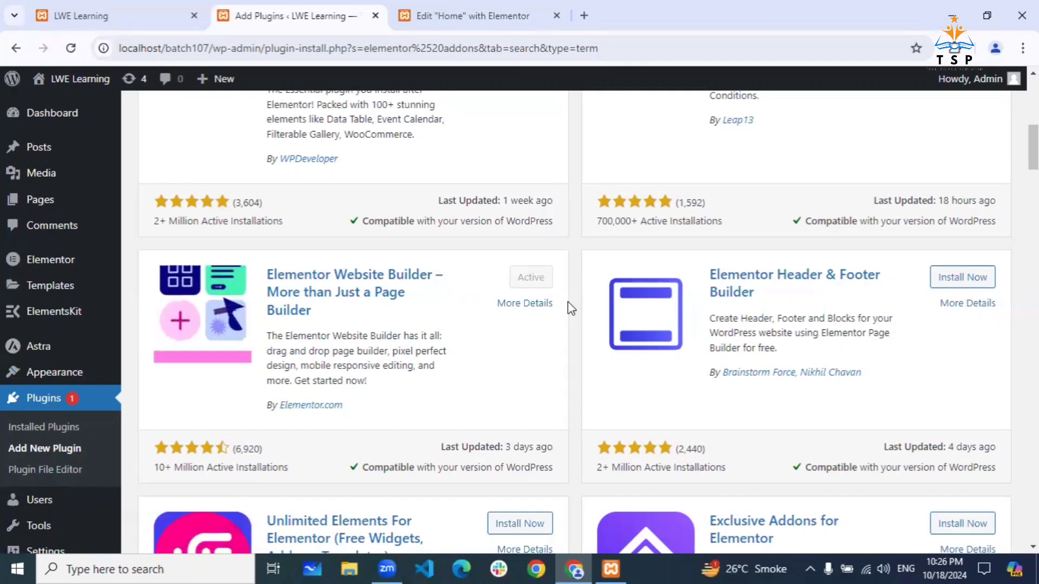
pyautogui.scroll(2, 568, 301)
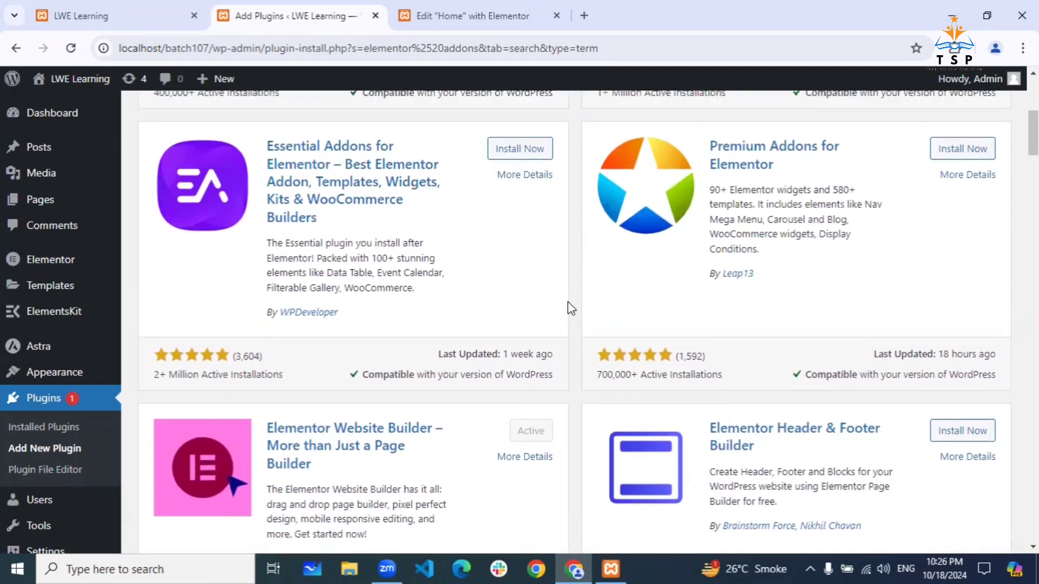
pyautogui.scroll(5, 567, 301)
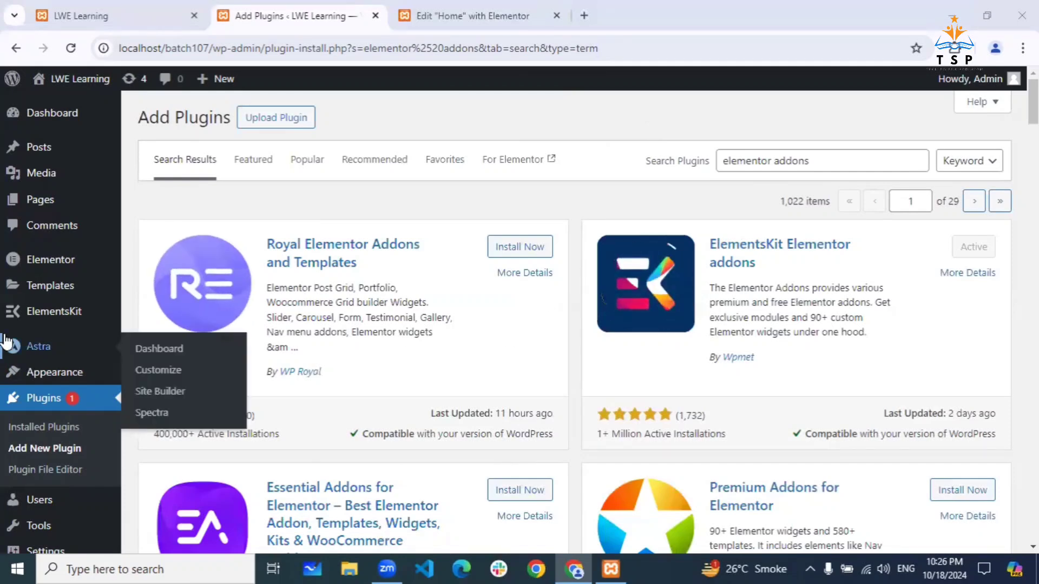
pyautogui.scroll(-4, 11, 460)
pyautogui.scroll(-1, 11, 458)
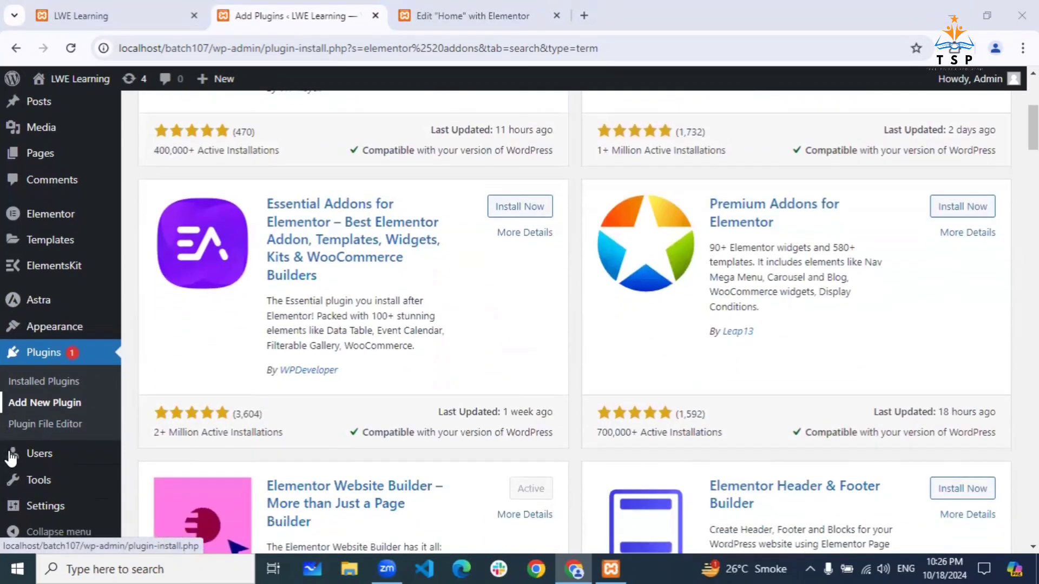